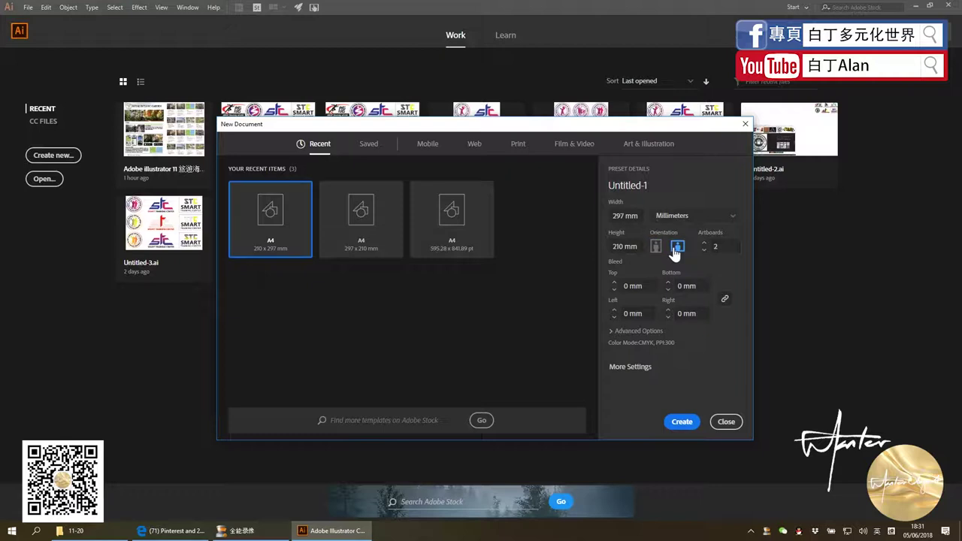
Create the new A4 landscape document (297 × 210 mm) with 2 artboards
click(685, 422)
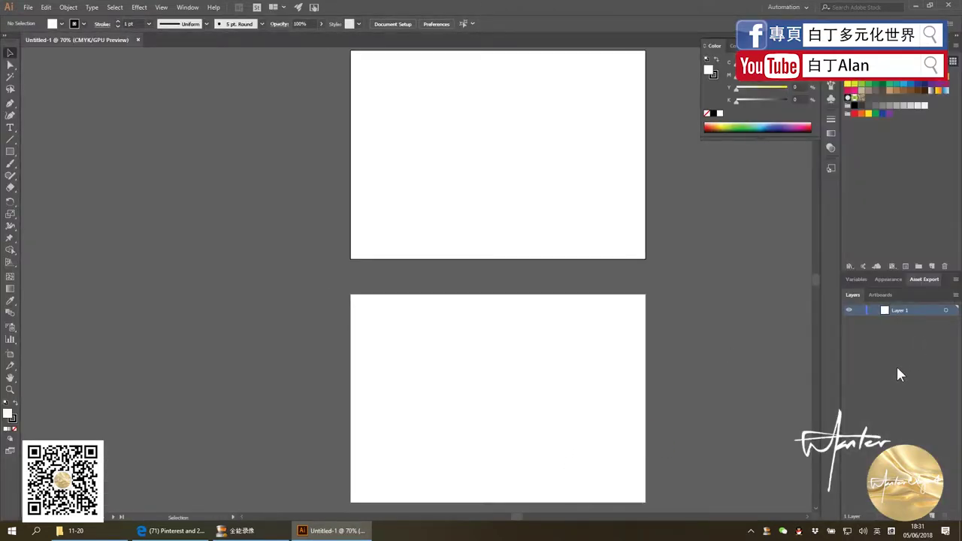
Add Layer 2 with Light Blue as its layer colour and show the rulers
click(932, 517)
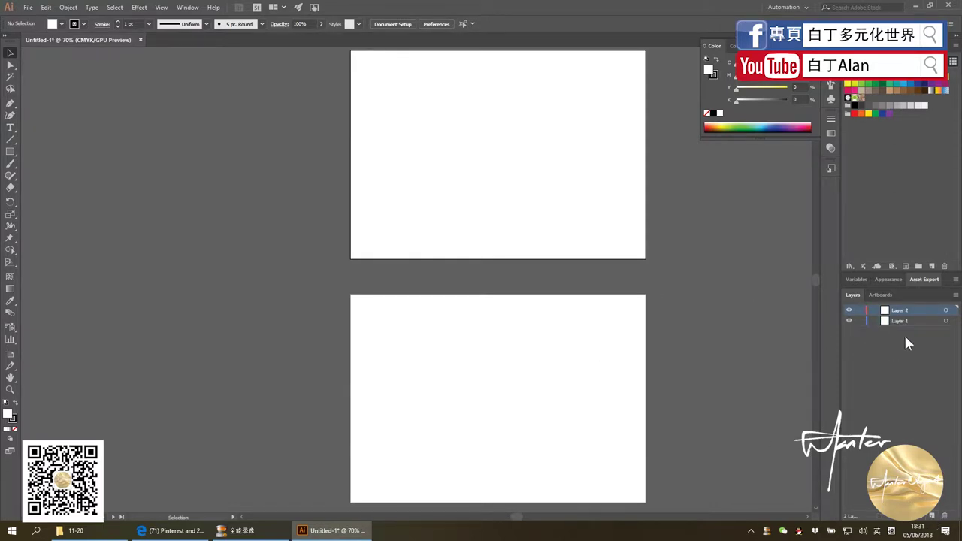
double_click(890, 313)
click(476, 240)
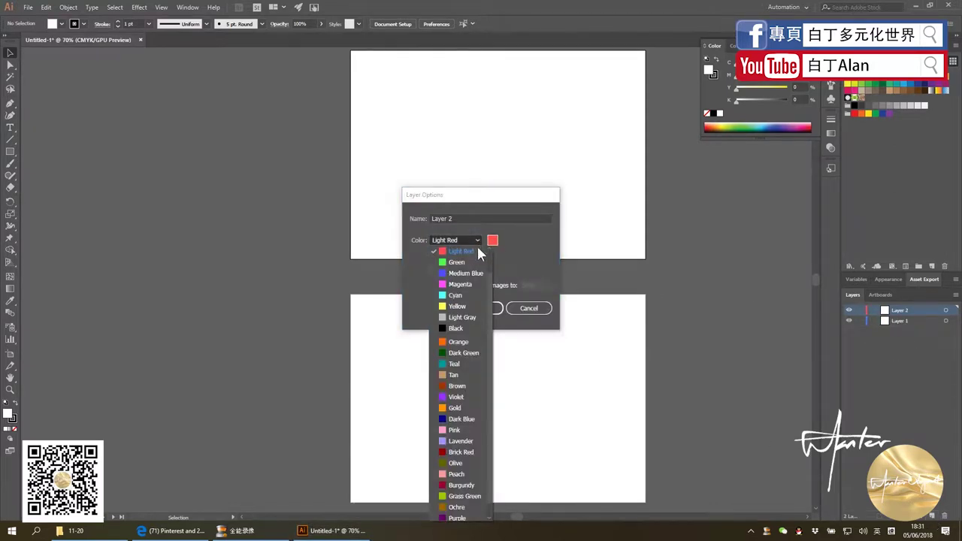
click(471, 265)
click(472, 308)
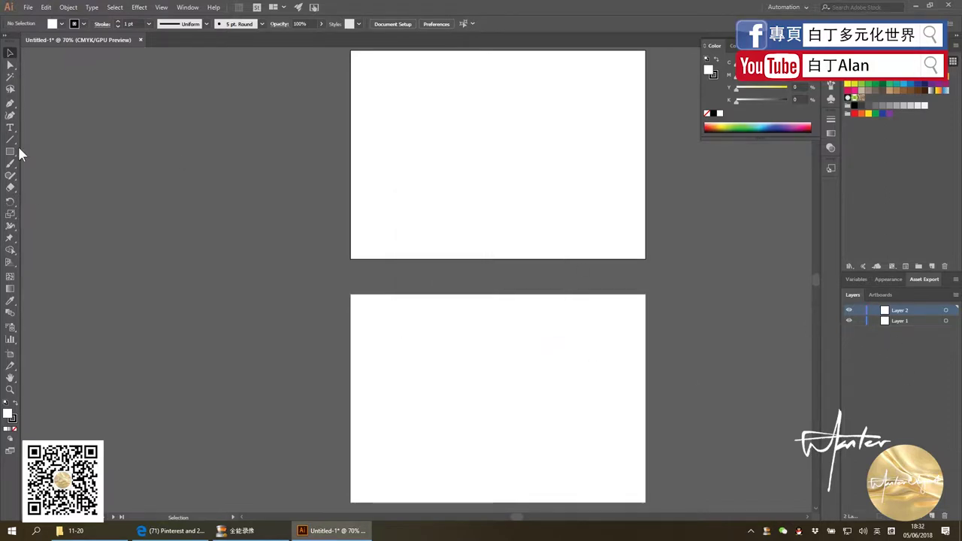
key(ctrl+r)
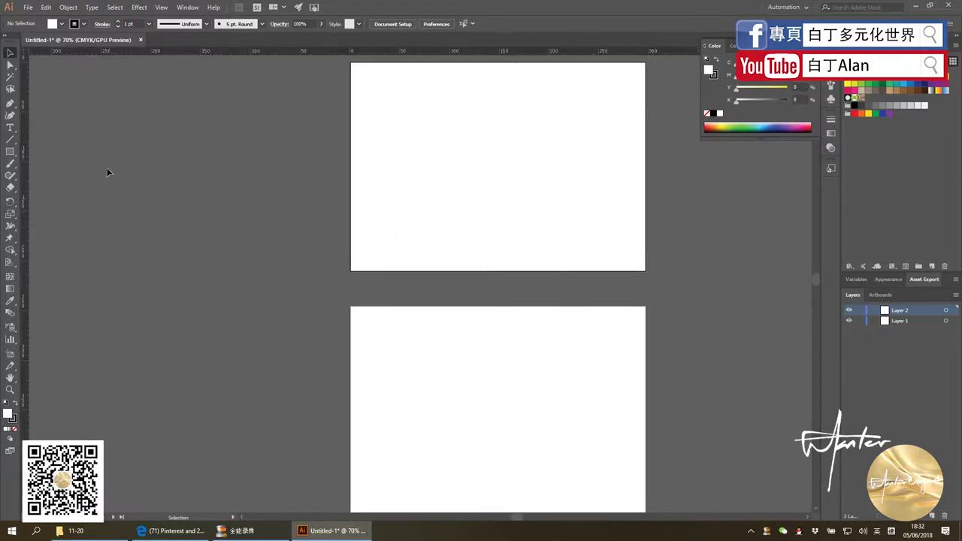
Draw a 5 × 5 mm square with black fill and no stroke, then deselect it
click(9, 151)
click(456, 166)
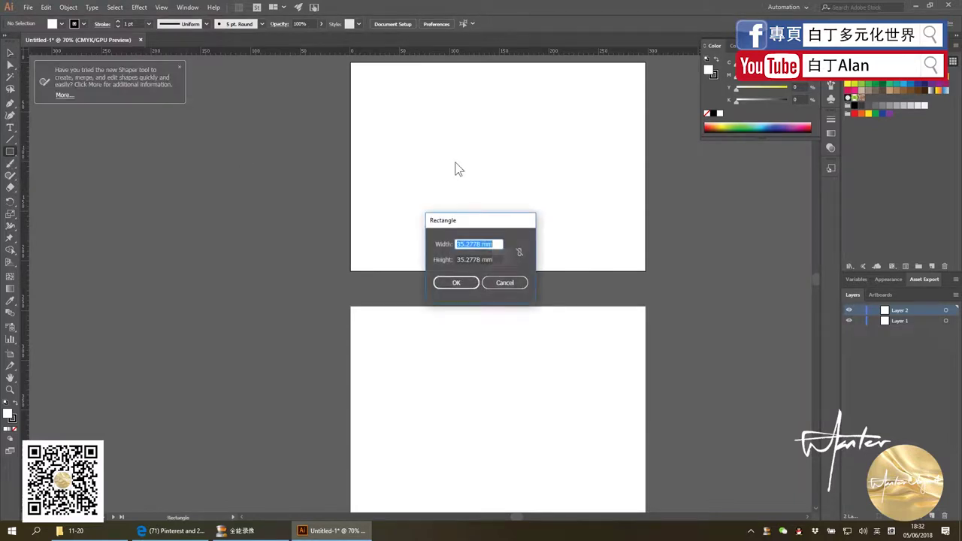
text(5)
key(Tab)
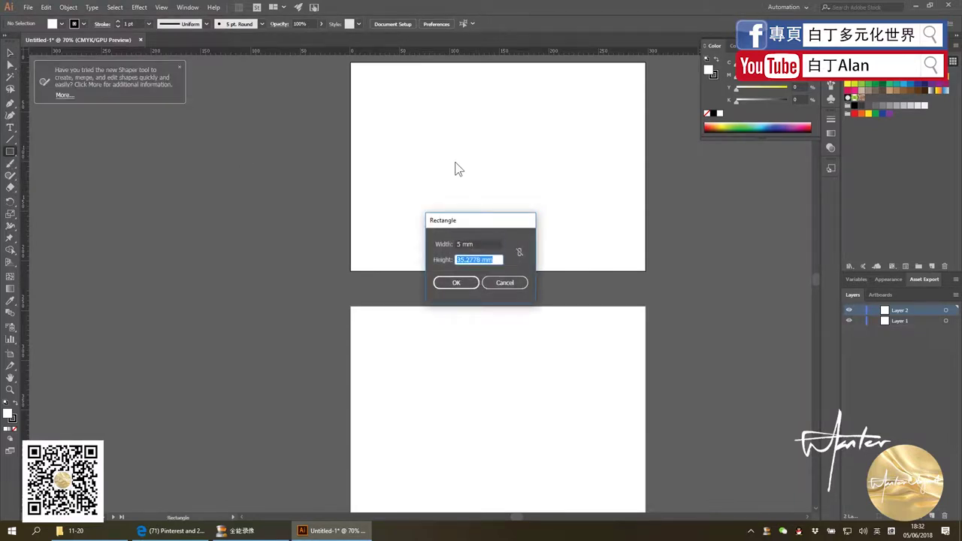
text(5)
key(Return)
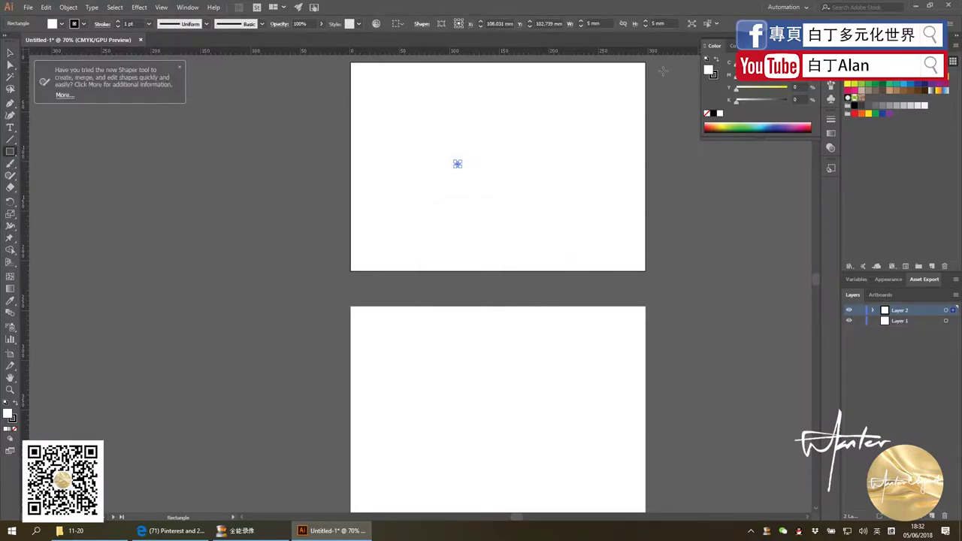
click(714, 113)
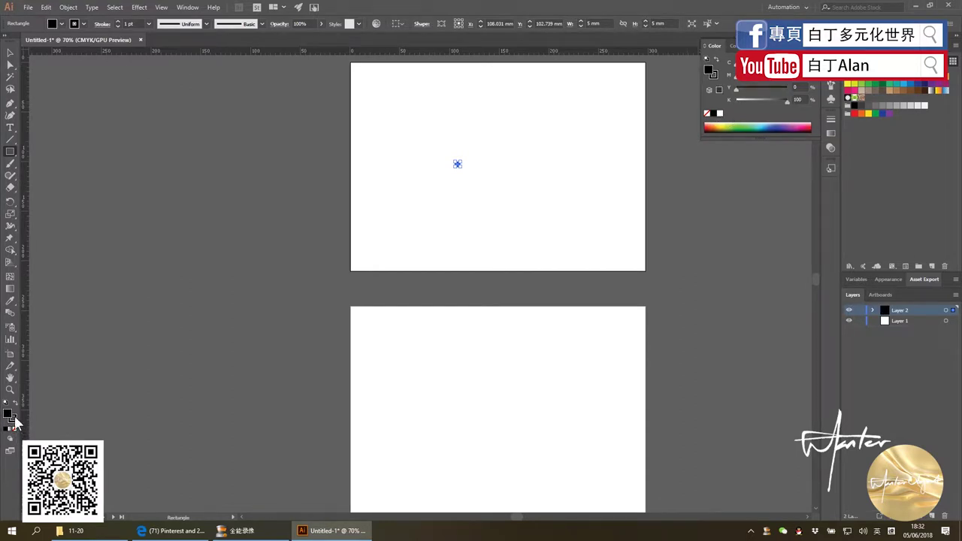
click(12, 429)
click(9, 53)
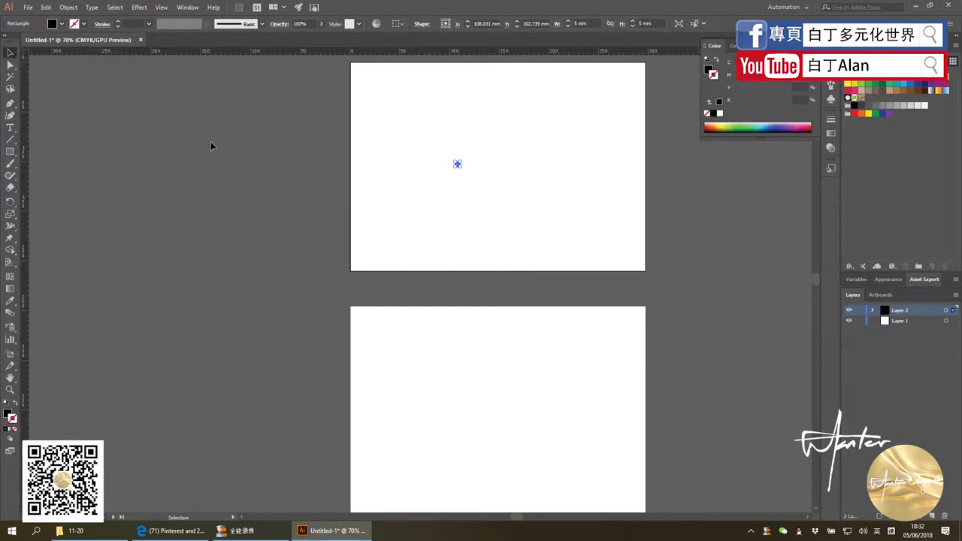
click(211, 141)
Place the square in the upper artboard's lower-left corner and add guides along its top and right edges
scroll(517, 172, up, 2)
drag(390, 185, 165, 406)
drag(194, 52, 172, 402)
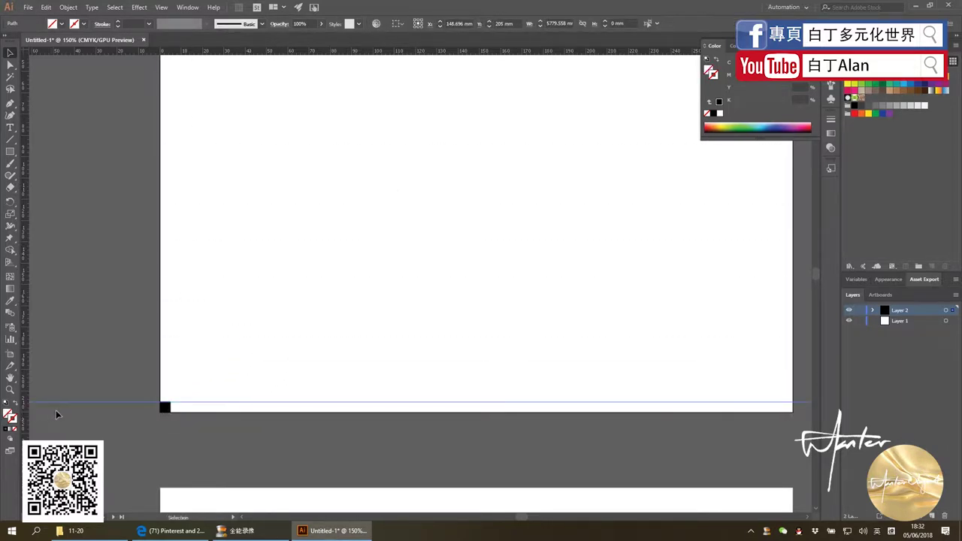
drag(25, 413, 163, 412)
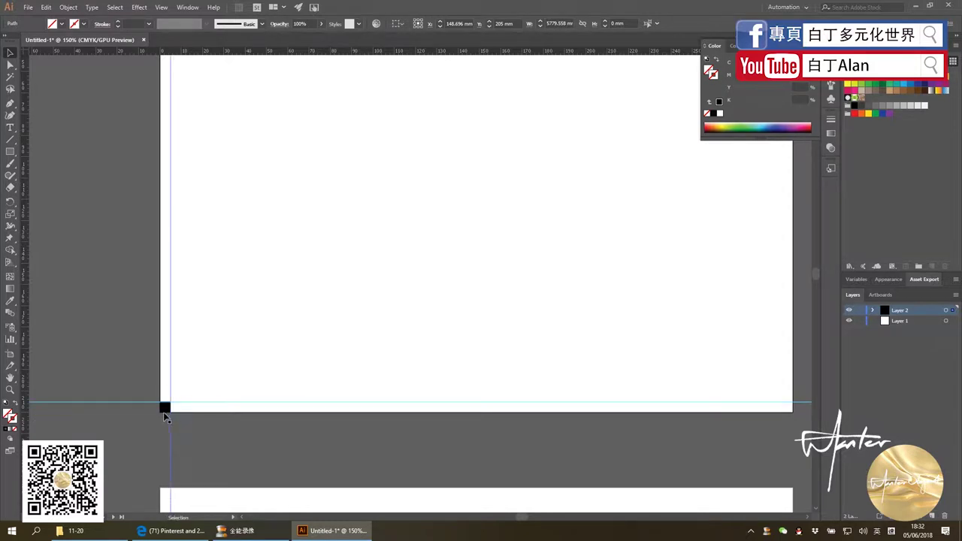
click(256, 376)
Move the square into the top-right corner and add guides at its left and bottom edges
scroll(429, 314, down, 4)
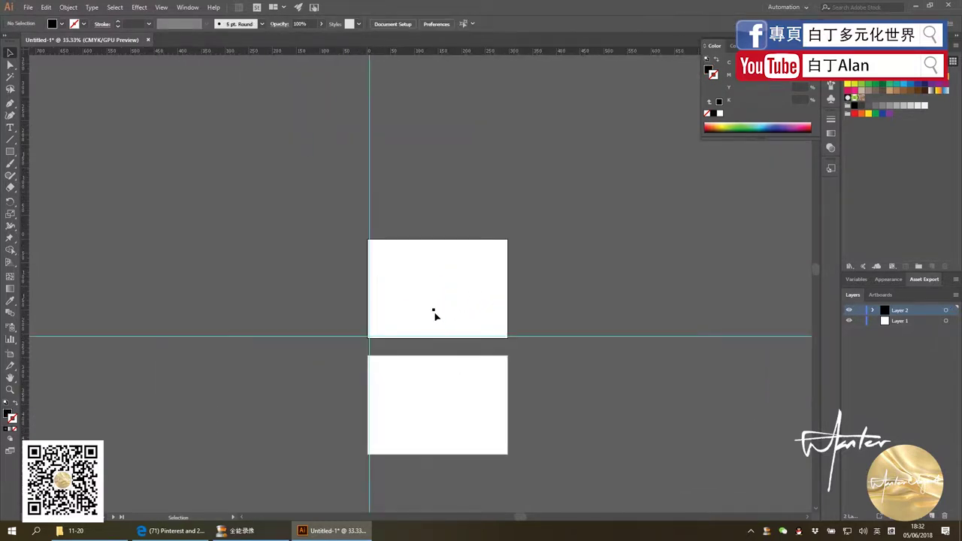
mouse_move(433, 313)
mouse_down()
mouse_move(508, 240)
mouse_move(463, 216)
mouse_up()
scroll(510, 241, up, 6)
click(481, 226)
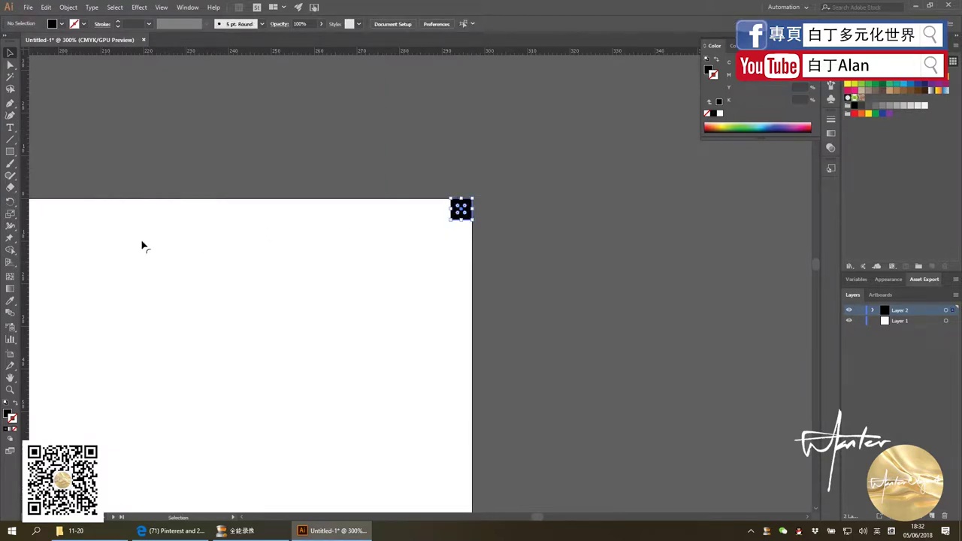
drag(27, 228, 451, 211)
mouse_move(466, 50)
mouse_down()
mouse_move(464, 243)
mouse_move(462, 211)
mouse_move(463, 219)
mouse_up()
scroll(375, 226, down, 1)
scroll(375, 226, down, 6)
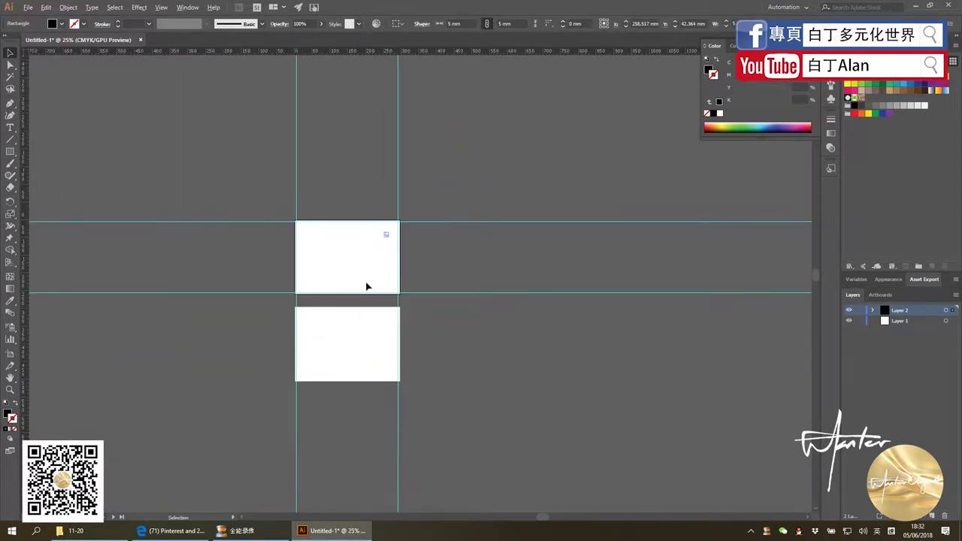
click(384, 240)
Add guides for the lower artboard's bottom and top 5 mm margins using the square
click(338, 365)
scroll(338, 361, up, 4)
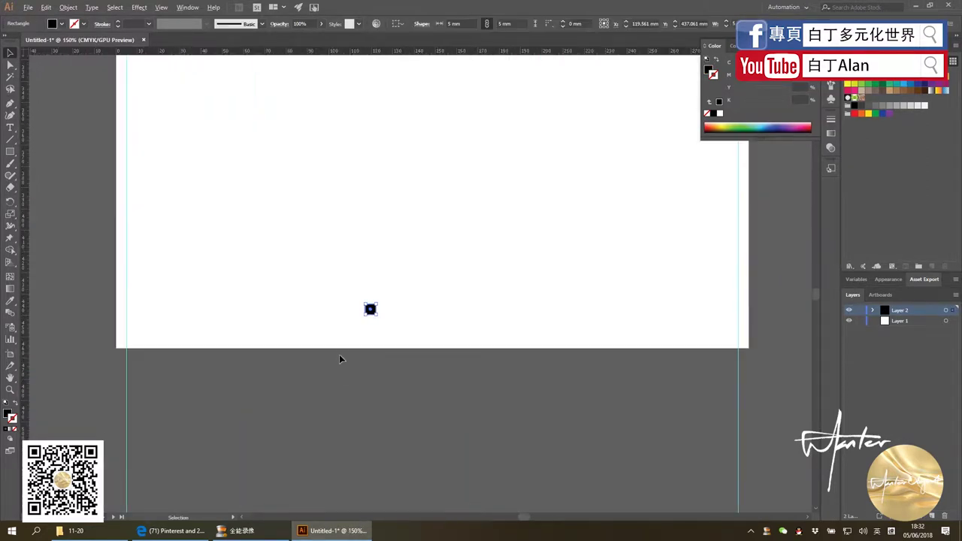
scroll(339, 355, up, 1)
drag(373, 335, 373, 368)
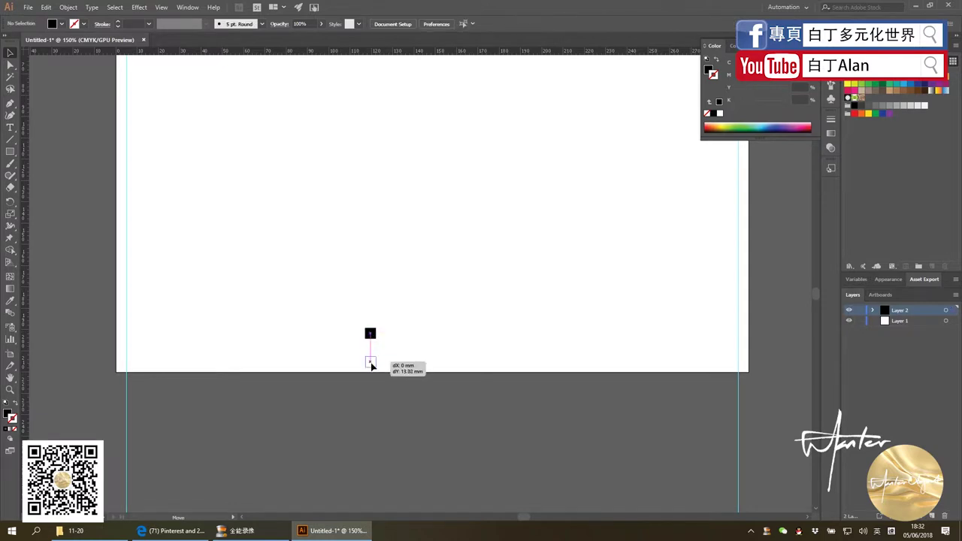
mouse_move(382, 51)
mouse_down()
mouse_move(370, 363)
mouse_move(414, 180)
mouse_up()
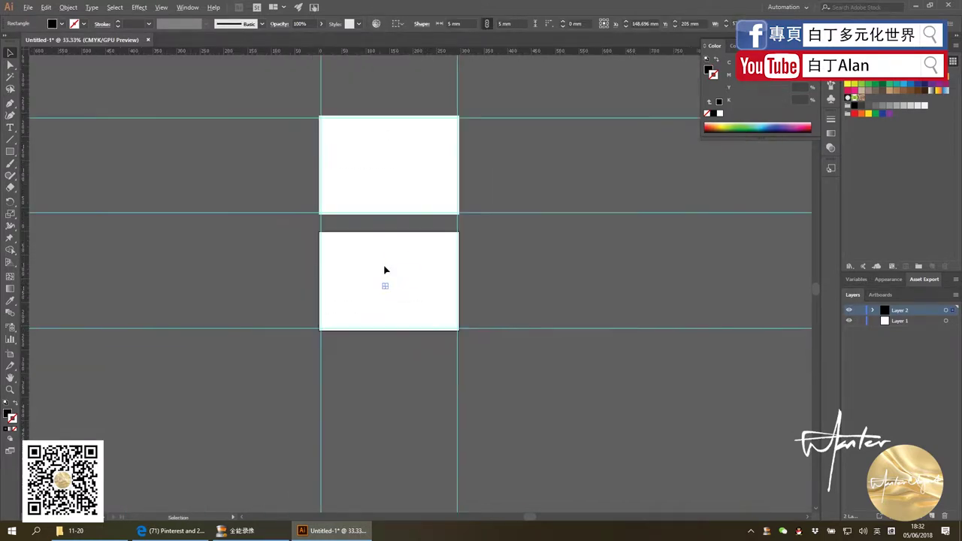
drag(378, 325, 382, 164)
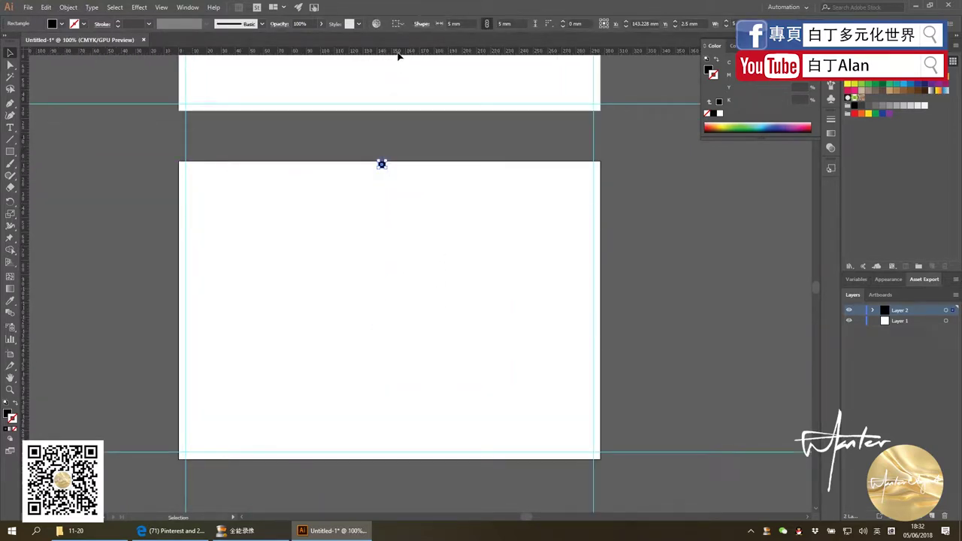
drag(399, 51, 383, 167)
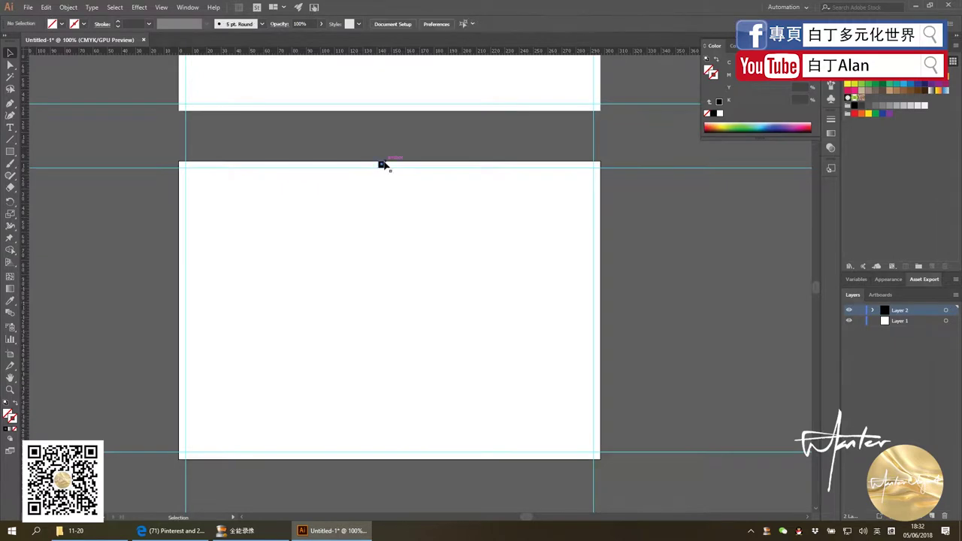
click(383, 163)
click(389, 231)
scroll(398, 297, down, 5)
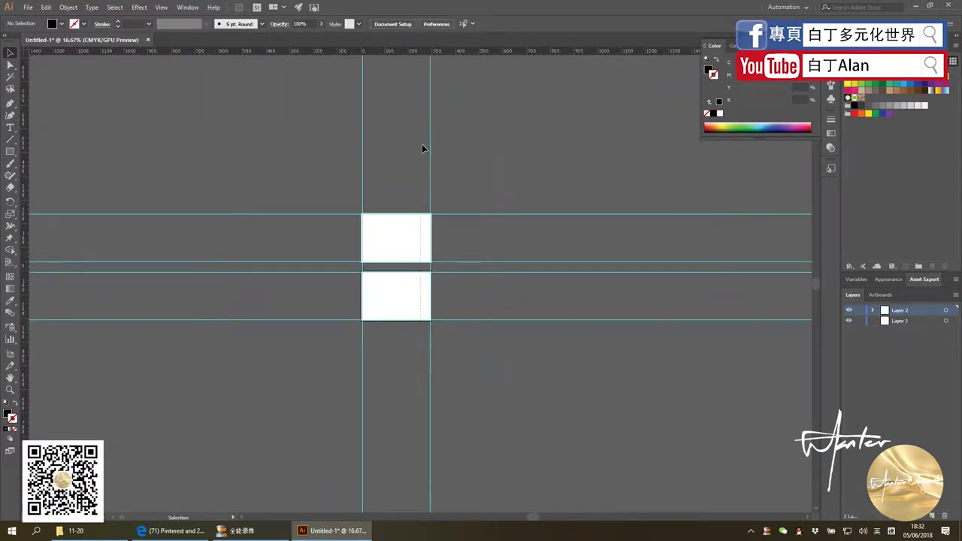
Move the guide and square group from Layer 2 into Layer 1 and lock Layer 1
key(ctrl+a)
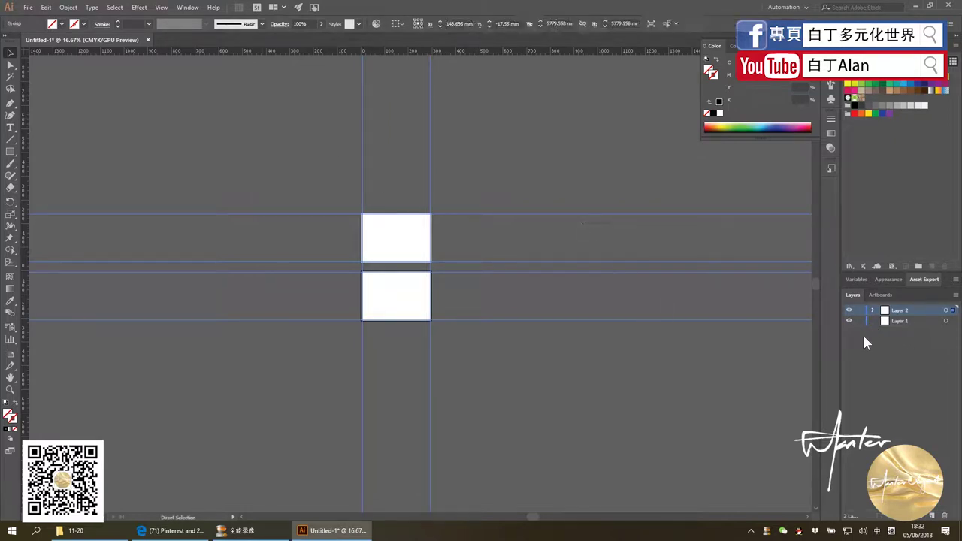
click(873, 309)
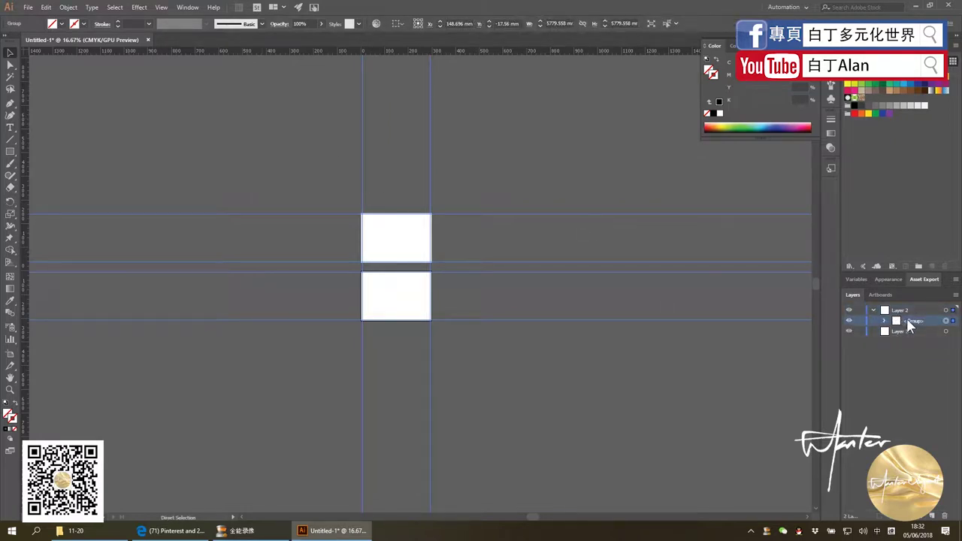
drag(909, 323, 895, 329)
click(862, 322)
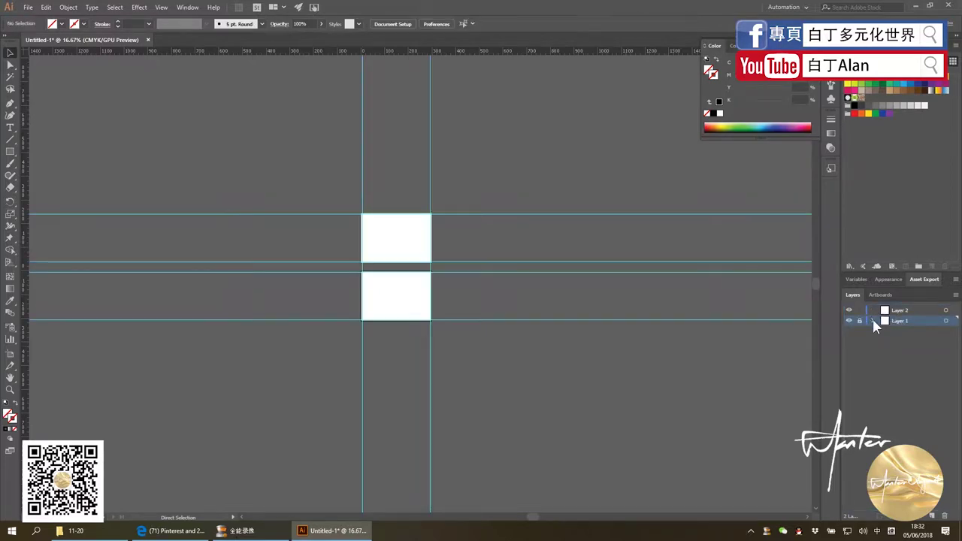
scroll(369, 323, up, 3)
scroll(406, 331, down, 2)
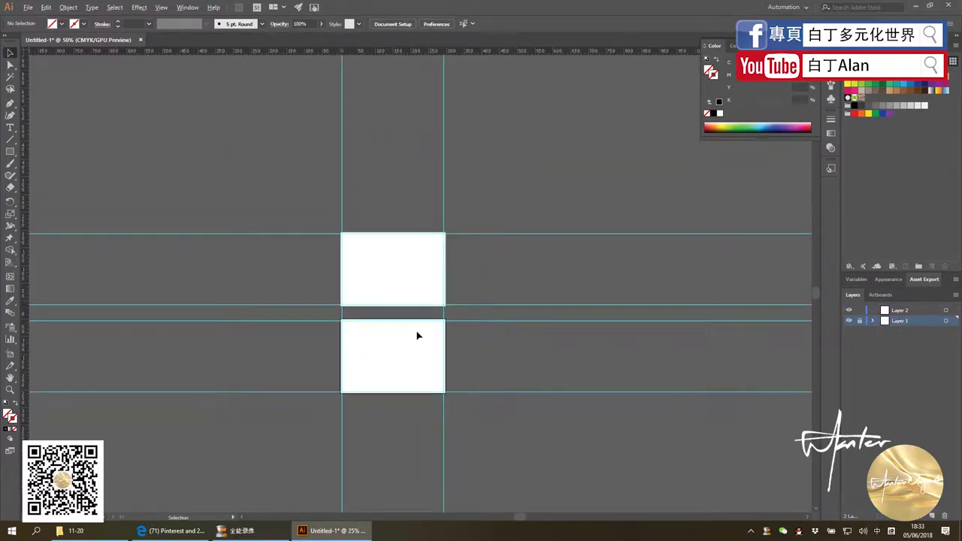
scroll(417, 333, up, 2)
click(178, 531)
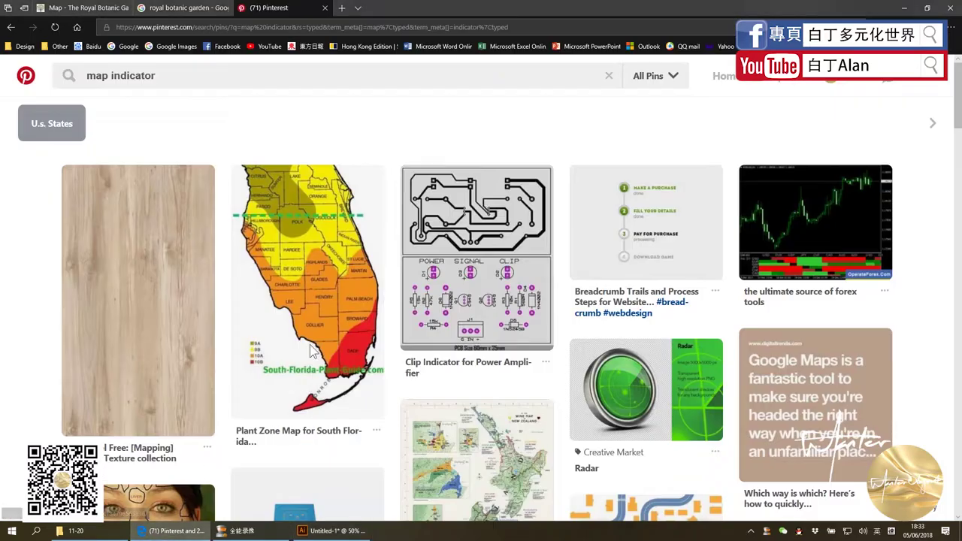
click(179, 77)
text(navigator)
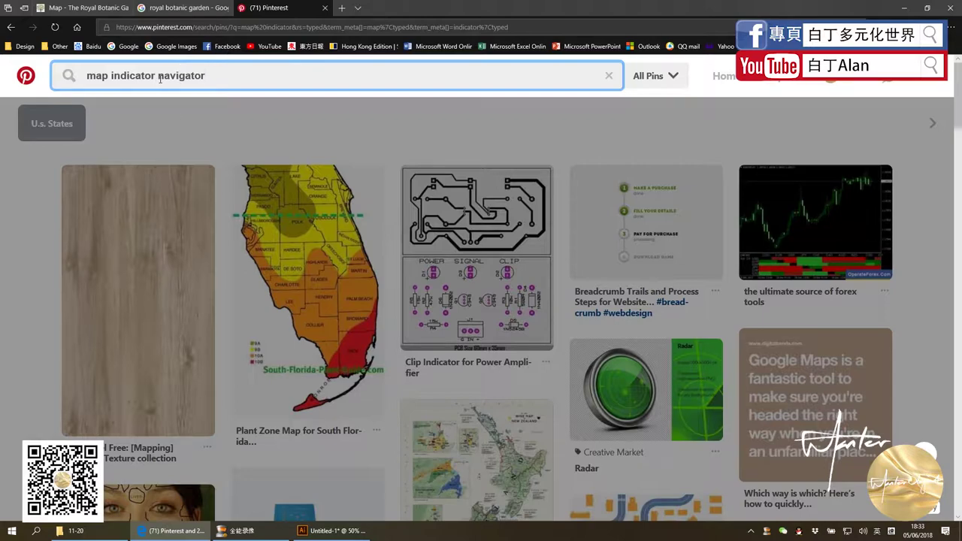
drag(158, 78, 228, 86)
key(BackSpace)
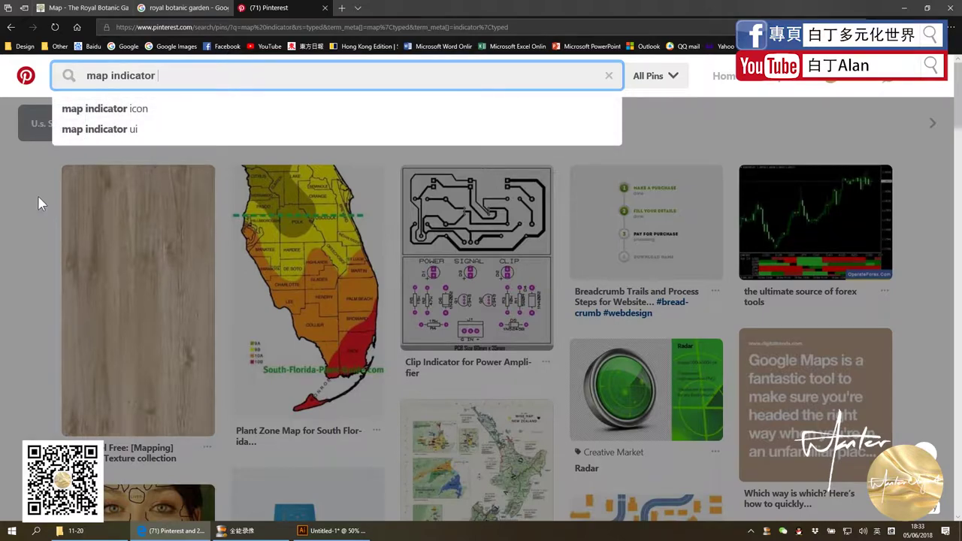
click(38, 198)
scroll(98, 318, down, 3)
scroll(98, 318, down, 4)
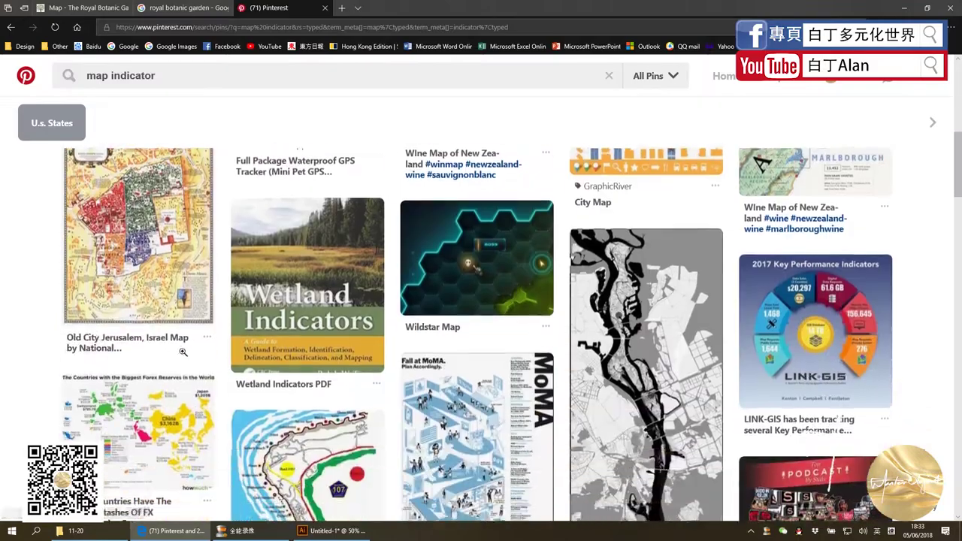
scroll(190, 355, down, 4)
scroll(190, 355, up, 5)
scroll(190, 355, up, 4)
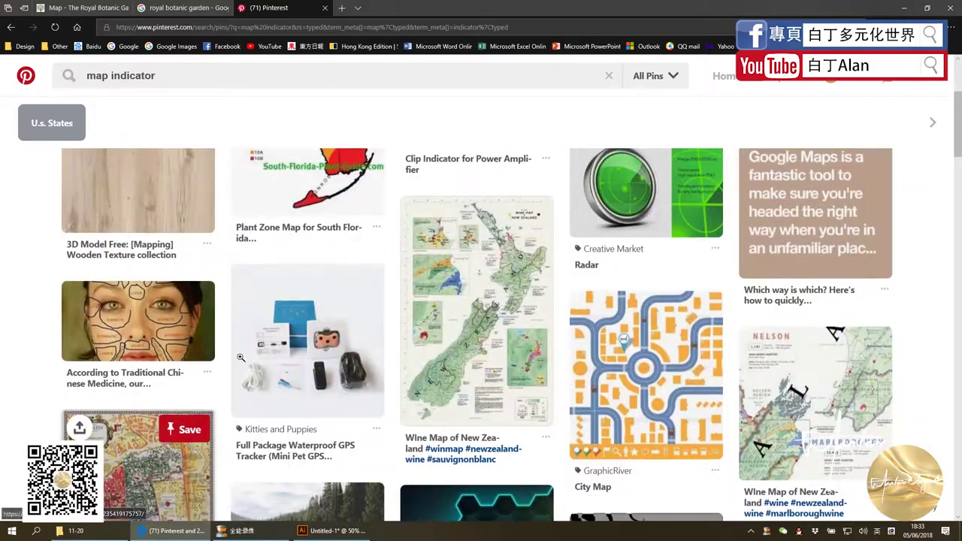
scroll(251, 349, down, 5)
scroll(250, 348, down, 2)
scroll(250, 348, up, 2)
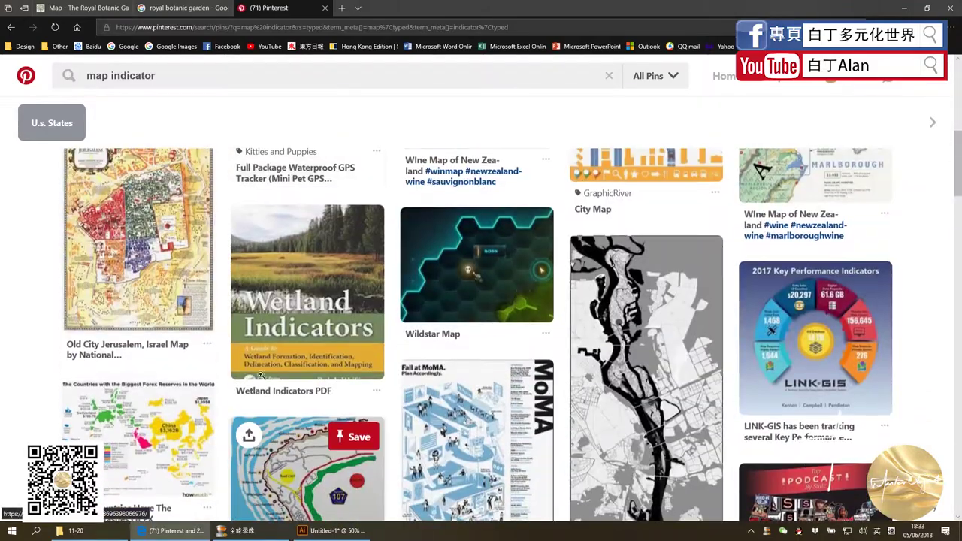
scroll(251, 348, up, 2)
scroll(115, 315, up, 1)
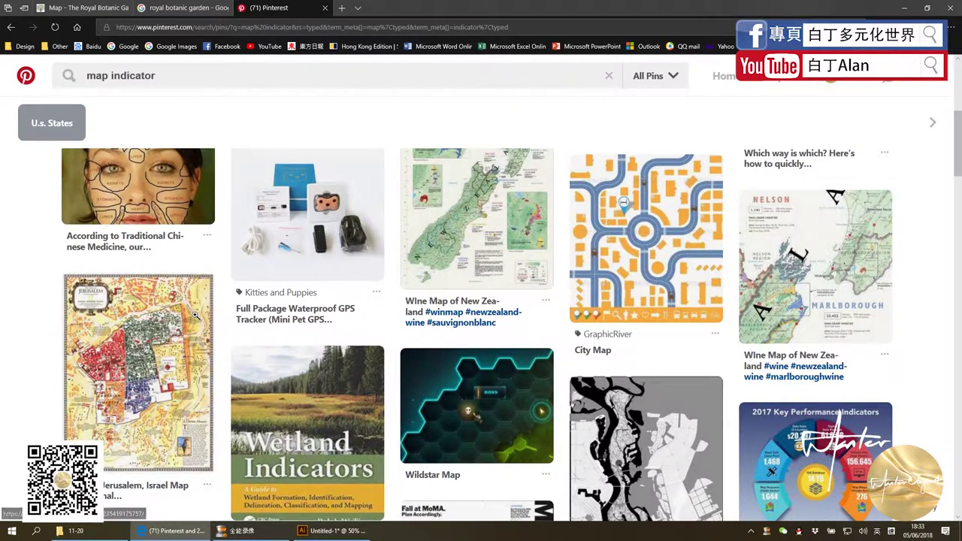
scroll(120, 323, down, 2)
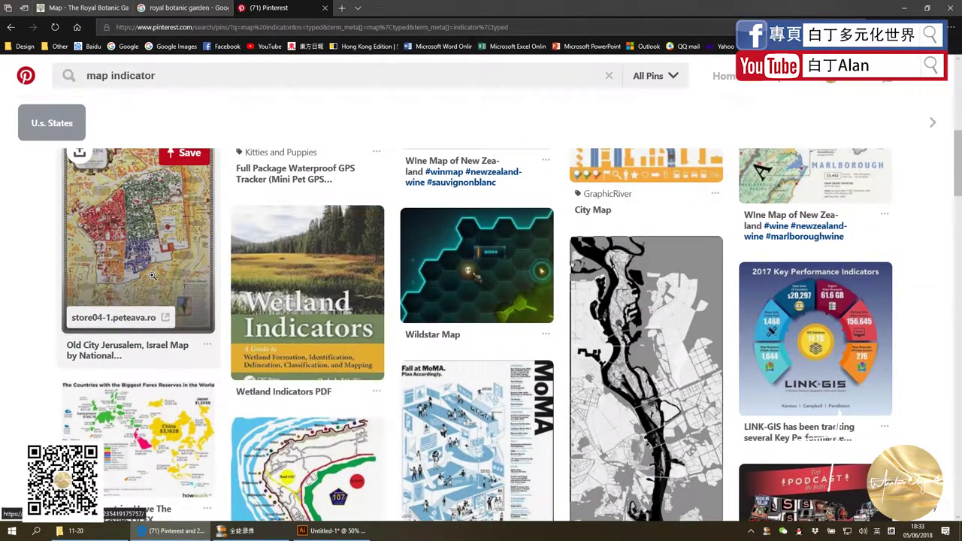
scroll(173, 316, down, 1)
scroll(195, 346, down, 1)
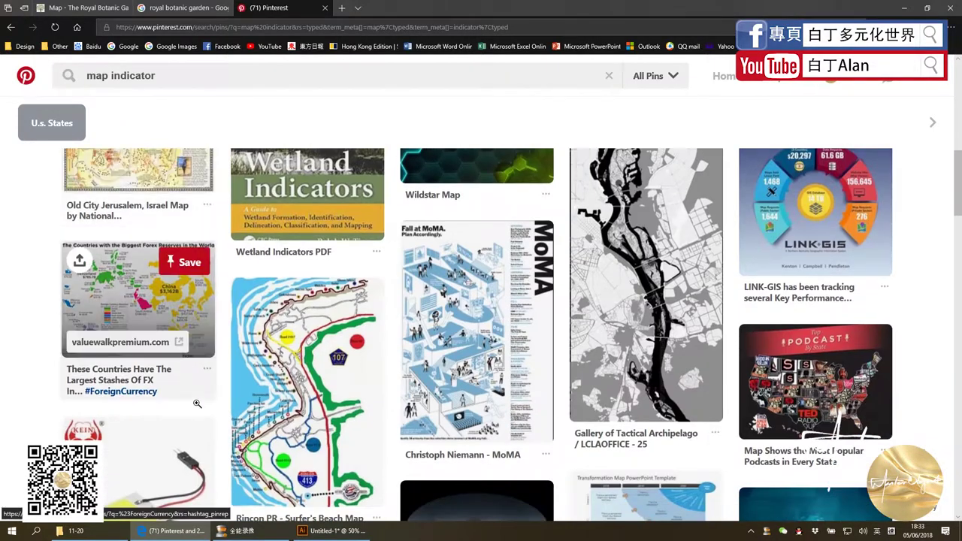
scroll(218, 377, up, 1)
scroll(218, 377, up, 1)
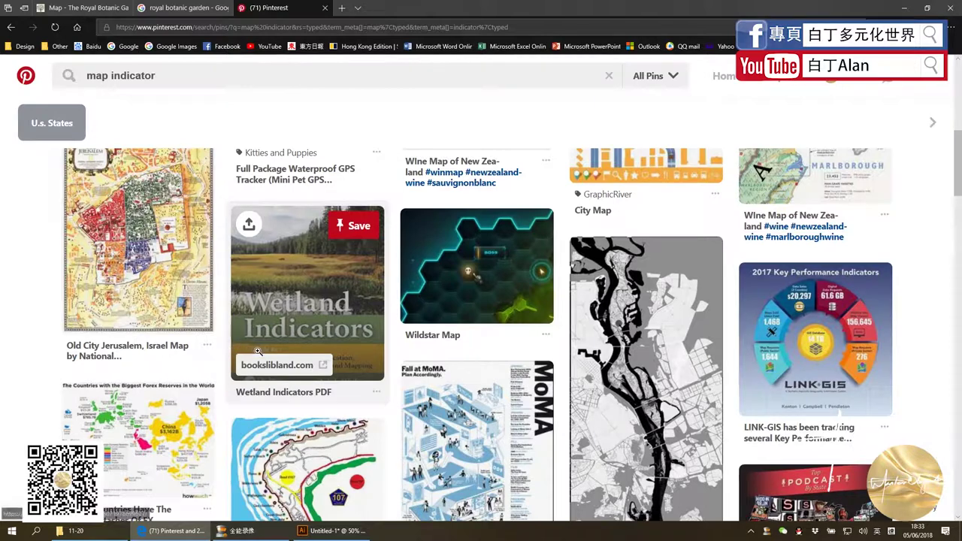
scroll(315, 366, down, 2)
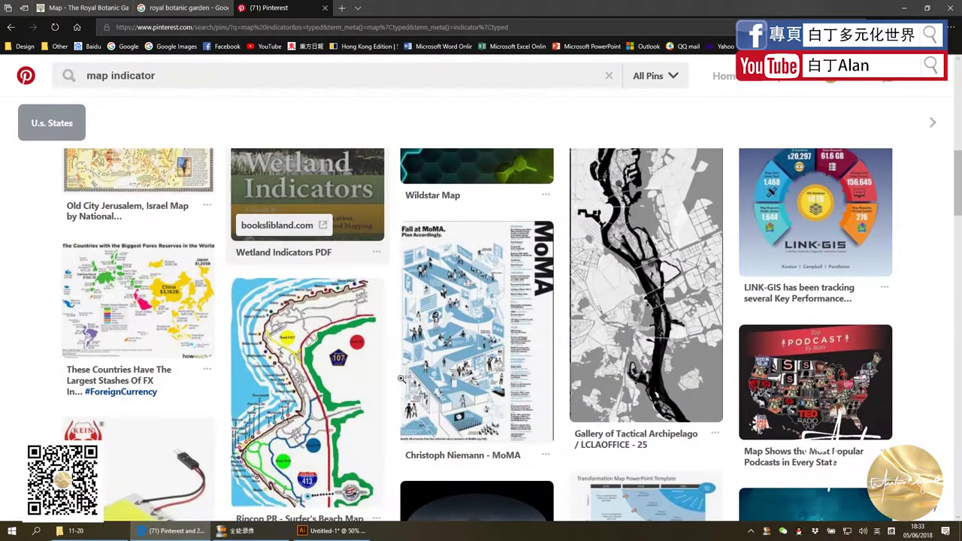
scroll(426, 275, down, 3)
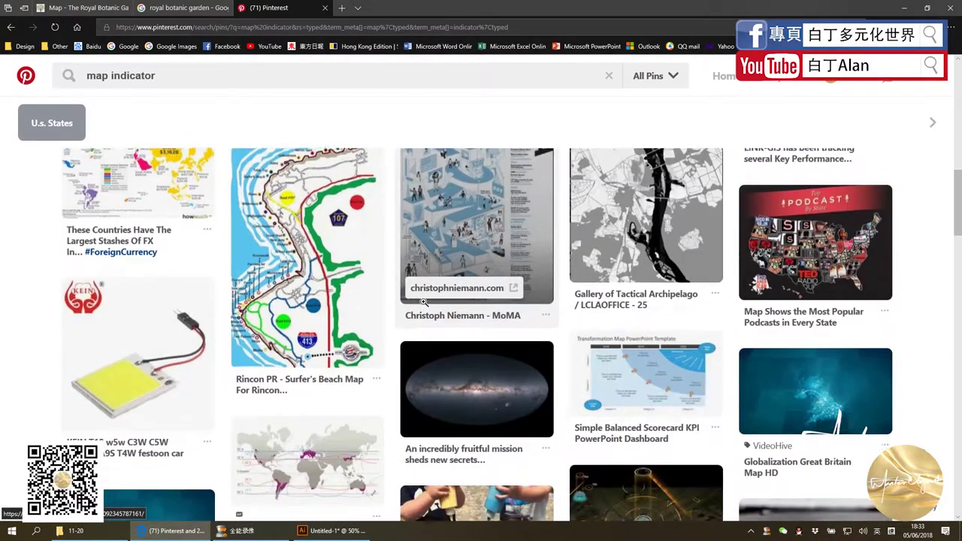
scroll(300, 272, down, 3)
scroll(116, 268, down, 3)
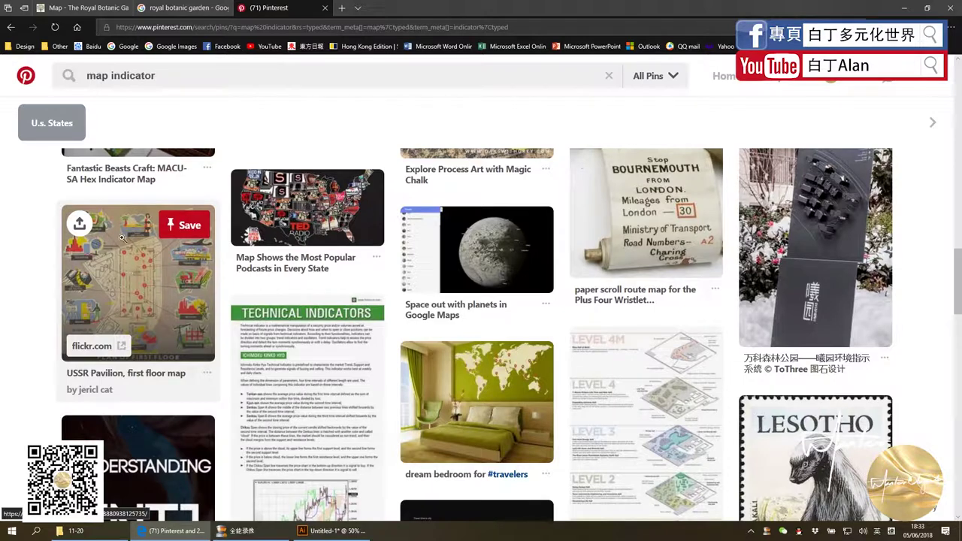
scroll(124, 255, down, 1)
scroll(135, 301, up, 2)
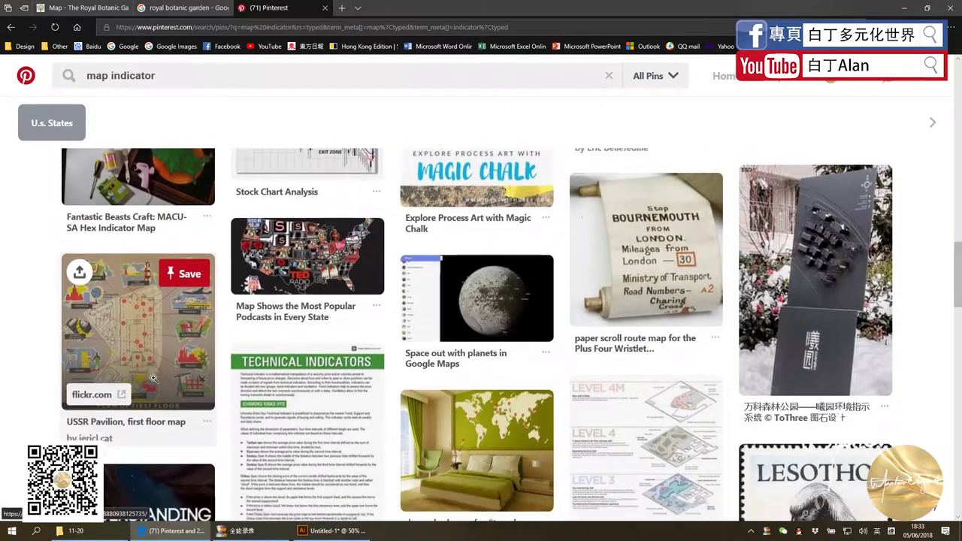
scroll(150, 369, down, 1)
scroll(150, 368, down, 2)
scroll(150, 372, up, 1)
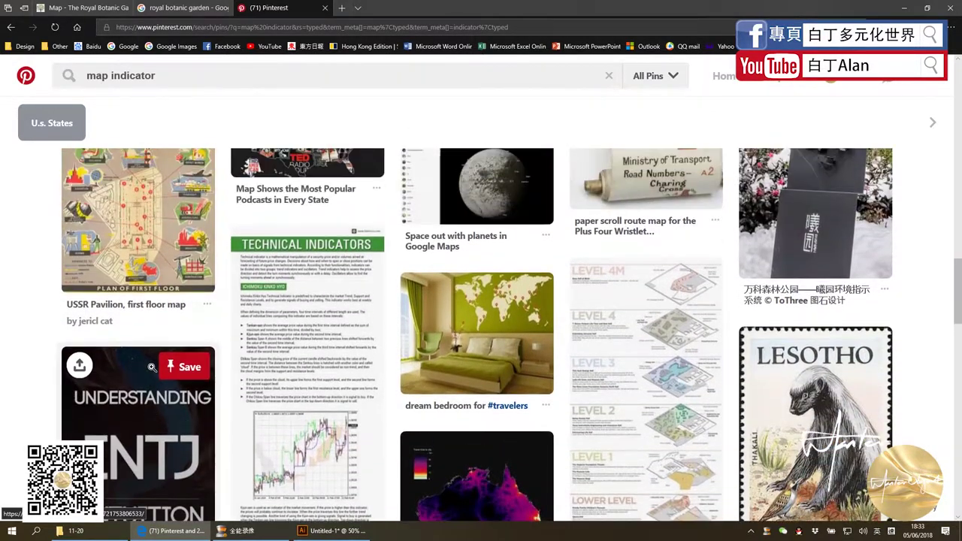
scroll(153, 376, up, 1)
scroll(151, 376, down, 2)
scroll(151, 372, down, 1)
scroll(151, 368, up, 3)
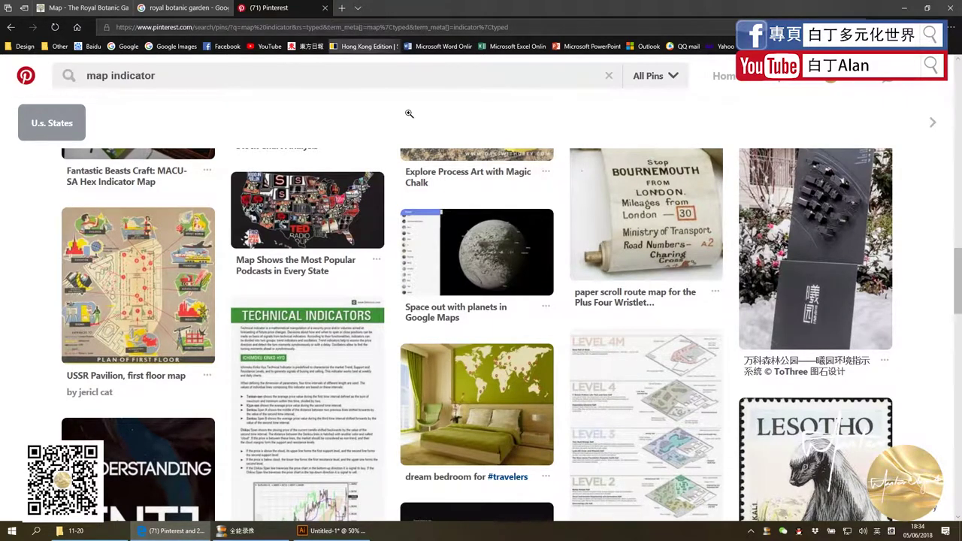
click(80, 10)
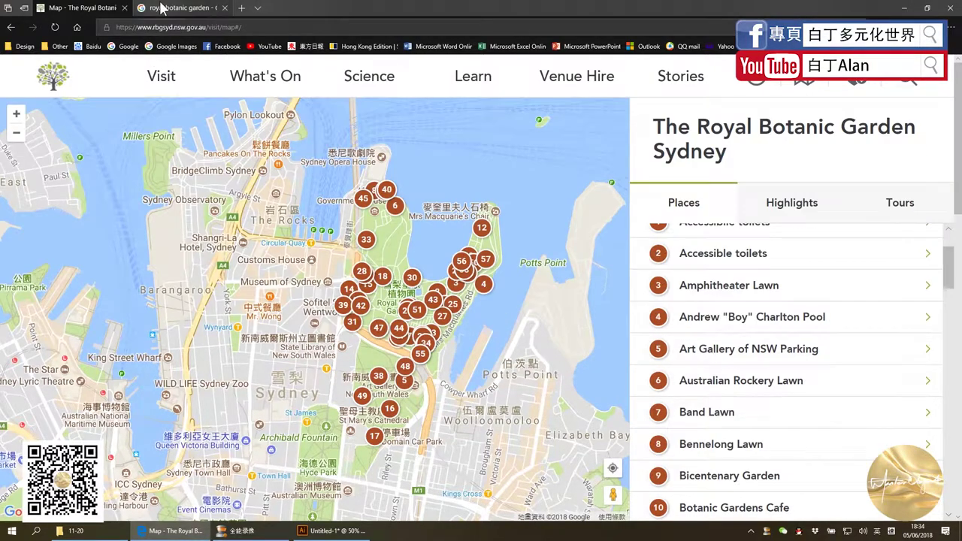
Compare the garden website's map with the Google Maps search for the Royal Botanic Garden
click(160, 7)
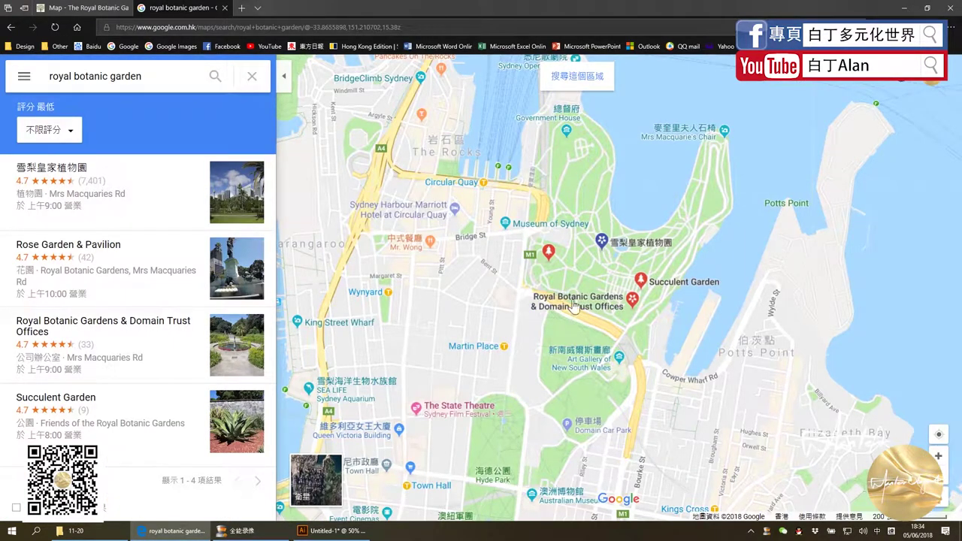
click(89, 8)
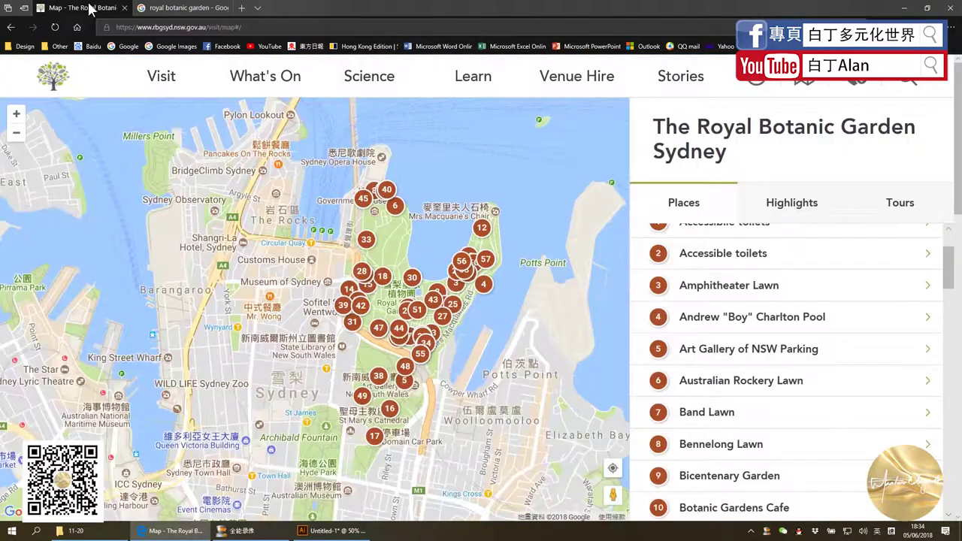
click(174, 9)
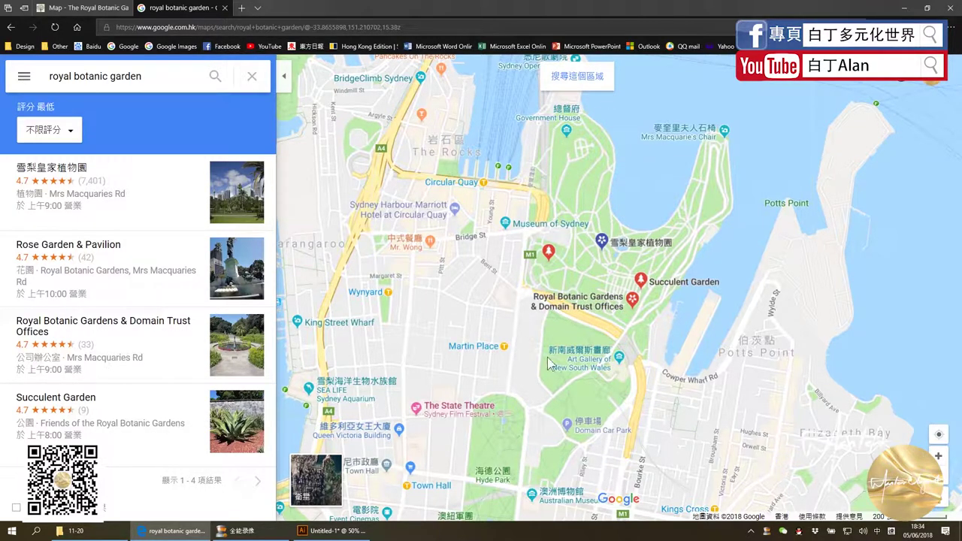
Paste the Google Maps screenshot onto Layer 2, declining the locked-layer alert
click(334, 532)
key(ctrl+v)
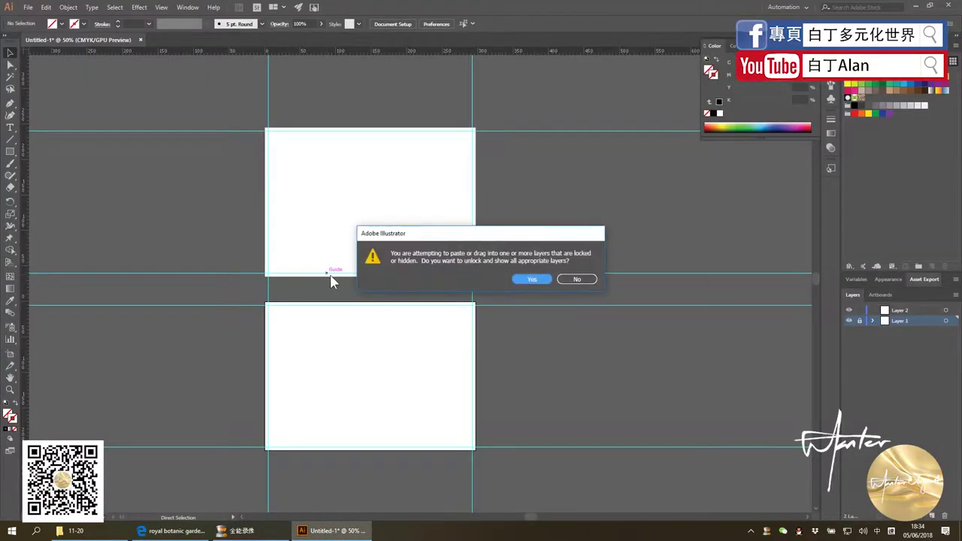
click(591, 278)
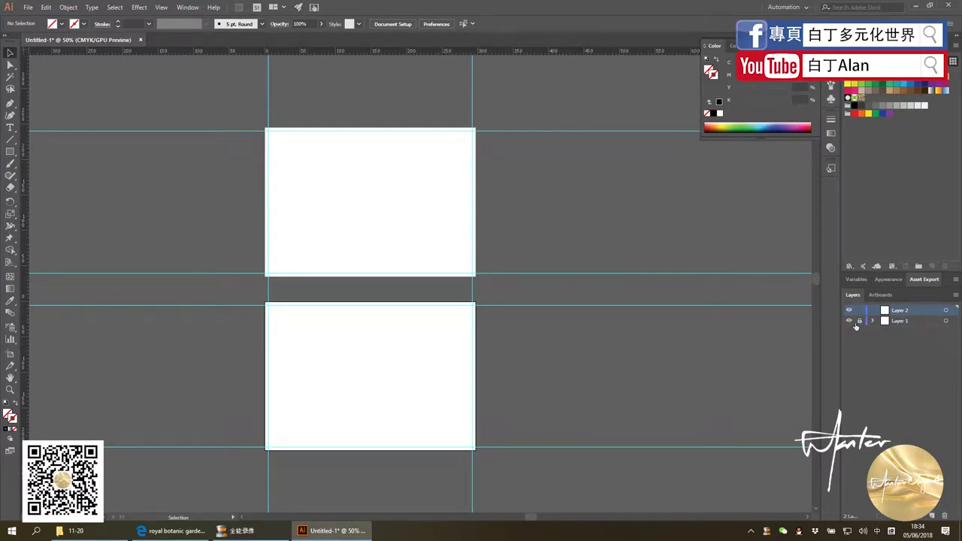
key(ctrl+v)
key(ctrl+equal)
key(ctrl+equal)
Zoom into the map and start the garden outline at the Government House shore
key(ctrl+minus)
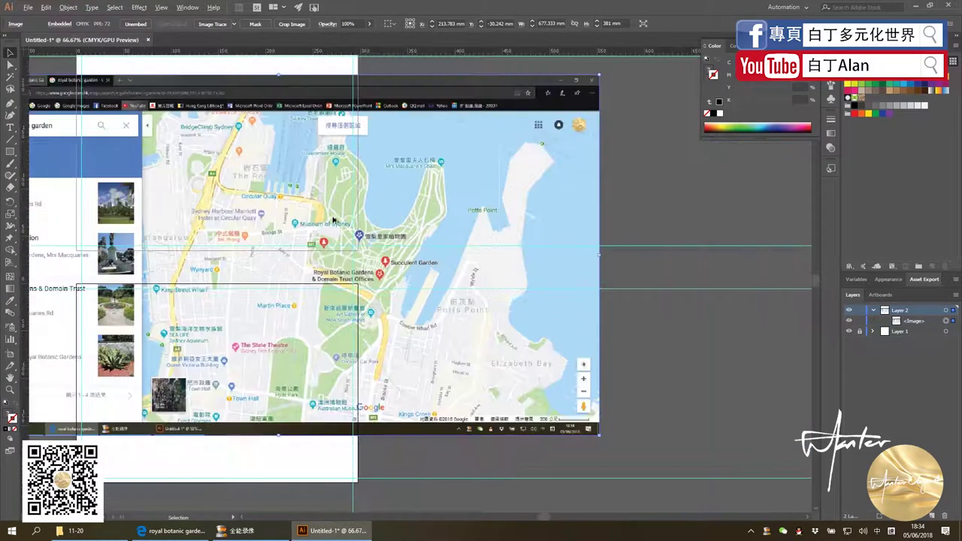
scroll(368, 182, up, 2)
scroll(307, 131, up, 2)
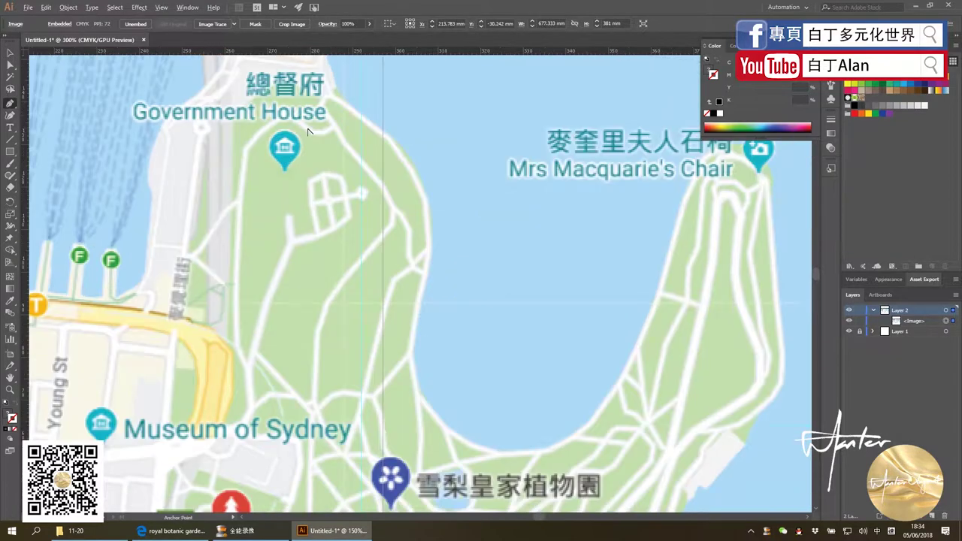
scroll(369, 137, down, 2)
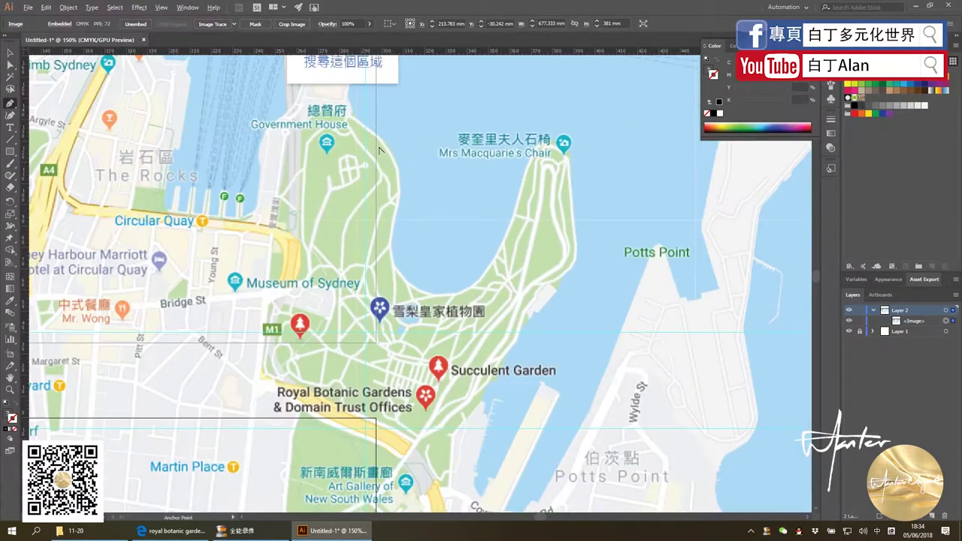
scroll(350, 113, up, 2)
scroll(346, 122, down, 2)
scroll(307, 155, up, 2)
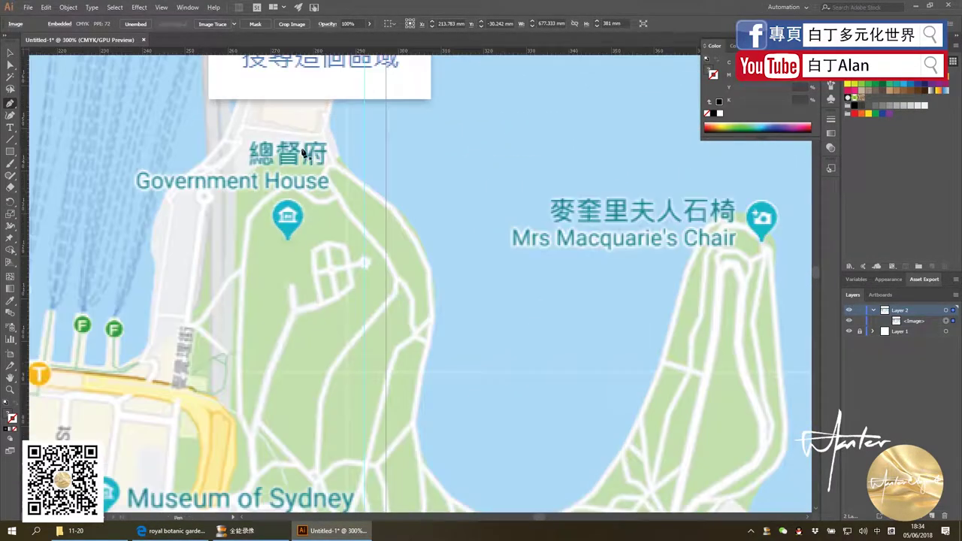
scroll(298, 162, up, 2)
click(291, 143)
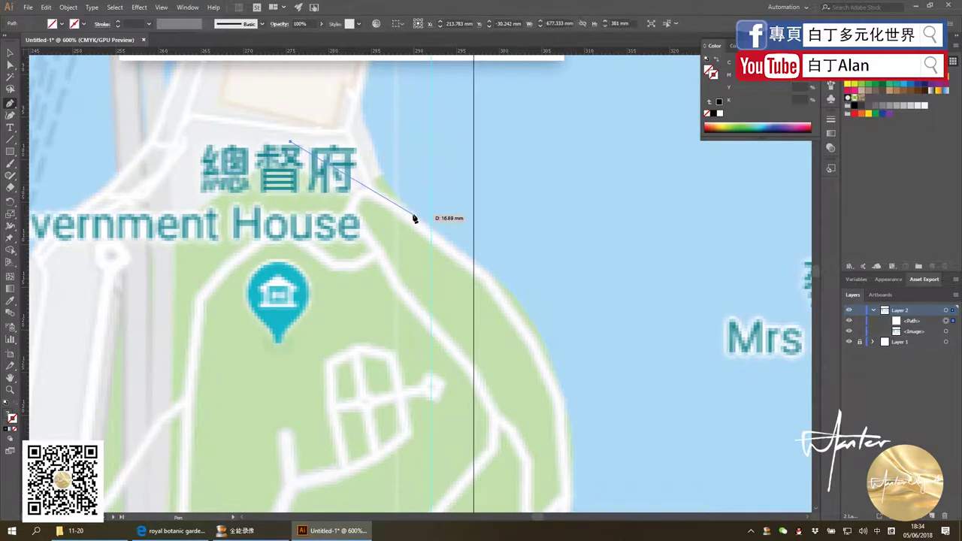
Trace outline points down the garden's eastern shore
scroll(409, 212, down, 3)
scroll(403, 234, up, 3)
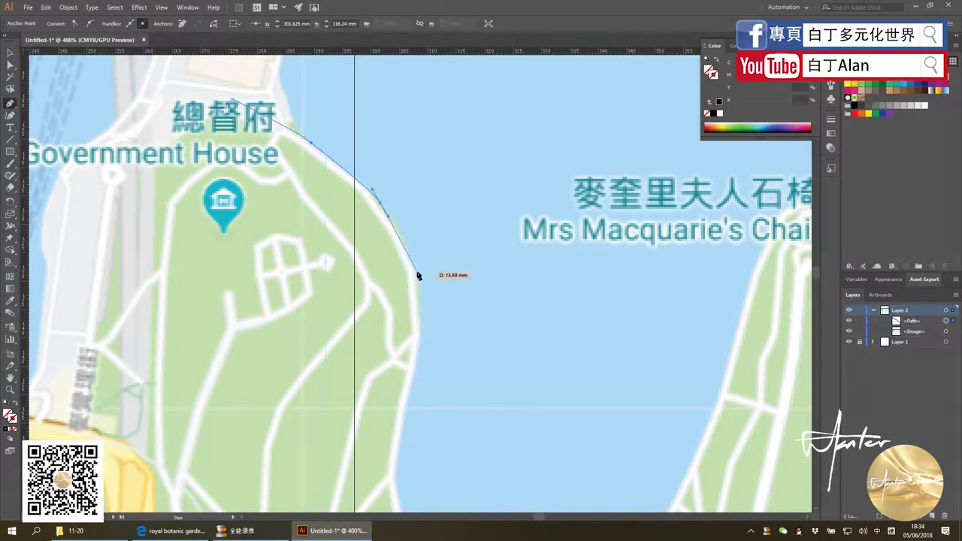
scroll(396, 280, down, 5)
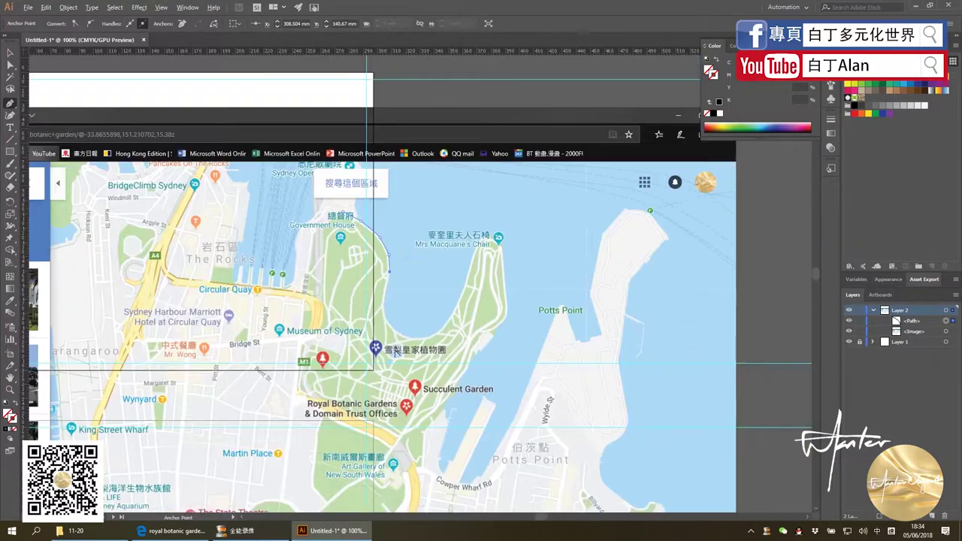
scroll(379, 232, up, 2)
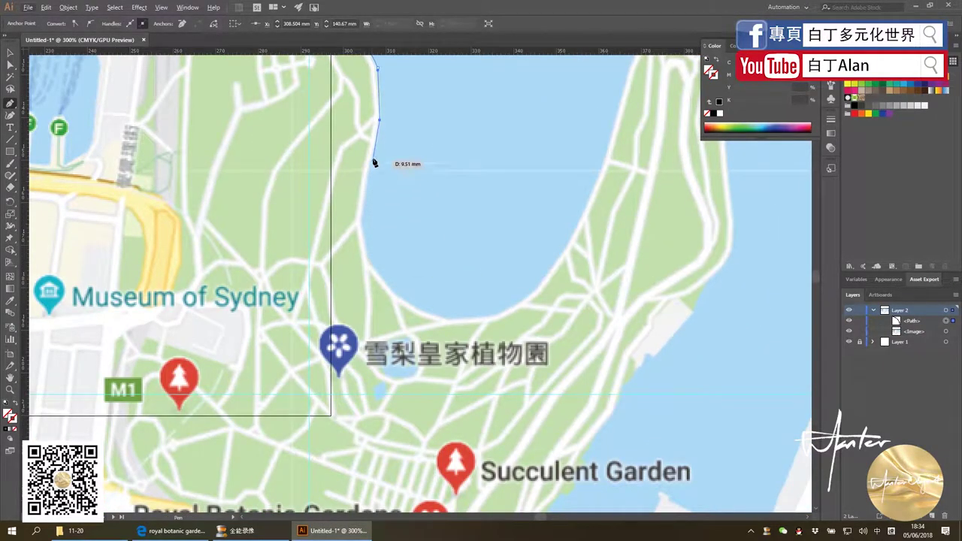
scroll(575, 239, down, 2)
scroll(420, 290, up, 3)
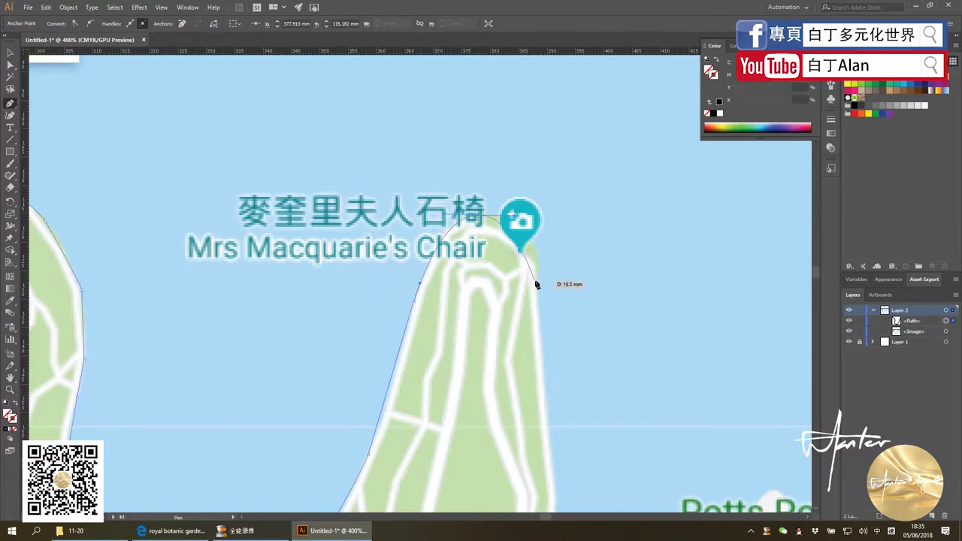
scroll(458, 275, down, 2)
scroll(458, 275, down, 2)
scroll(441, 315, up, 3)
scroll(440, 315, up, 2)
click(594, 68)
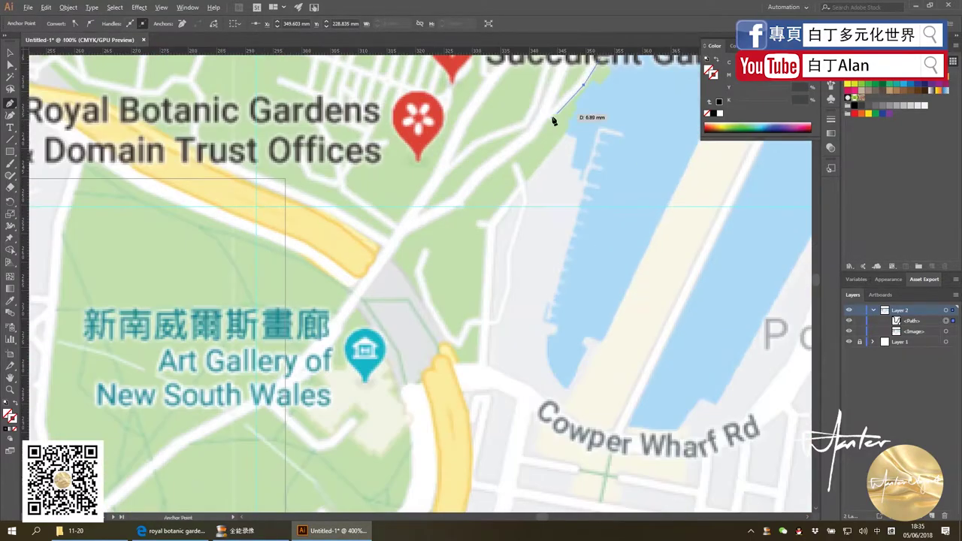
click(554, 120)
scroll(527, 165, down, 2)
scroll(466, 213, up, 2)
click(472, 184)
click(459, 191)
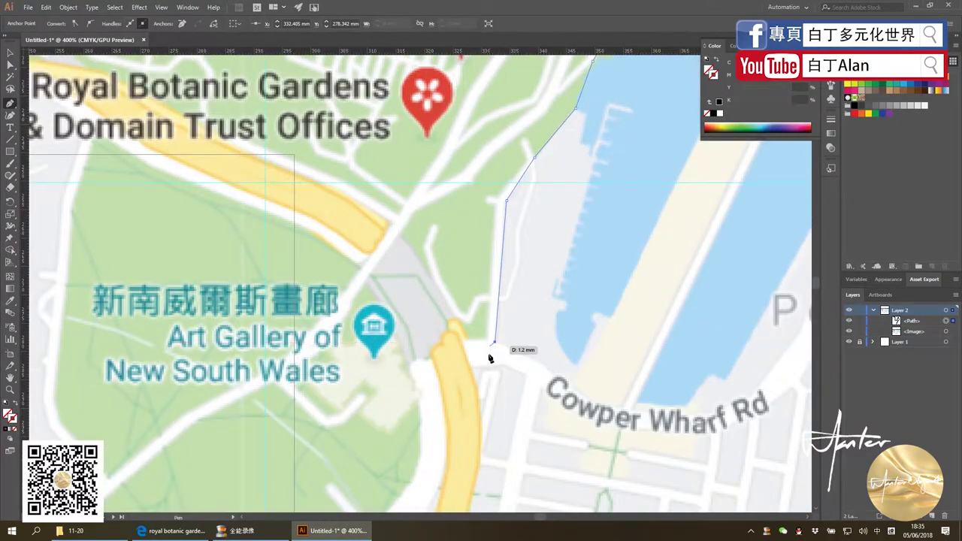
Continue the outline around Domain Car Park and north along the western edge
click(470, 368)
click(433, 360)
scroll(469, 397, down, 1)
click(463, 325)
click(369, 399)
scroll(334, 331, down, 1)
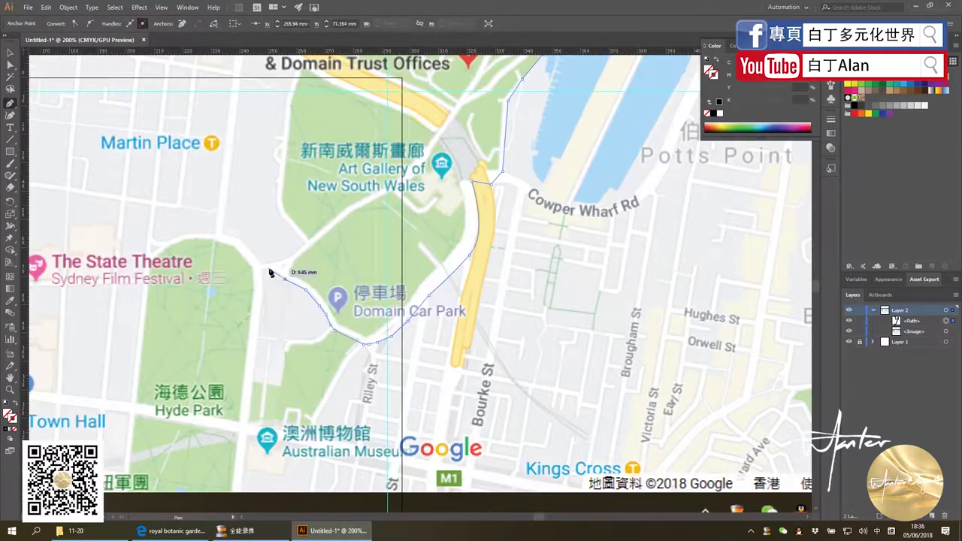
scroll(293, 311, up, 3)
scroll(294, 311, up, 3)
scroll(298, 453, up, 4)
click(289, 340)
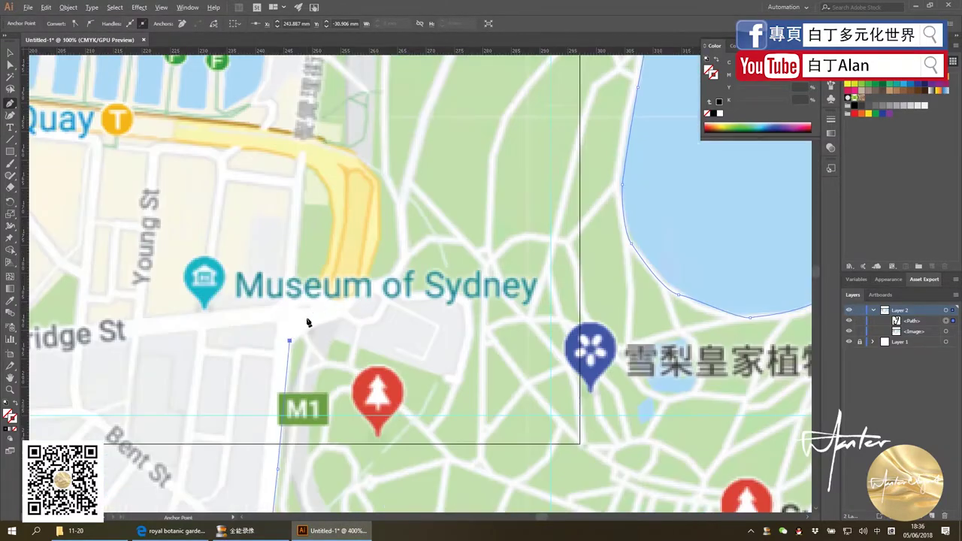
scroll(281, 333, down, 3)
scroll(294, 230, up, 4)
scroll(327, 280, down, 2)
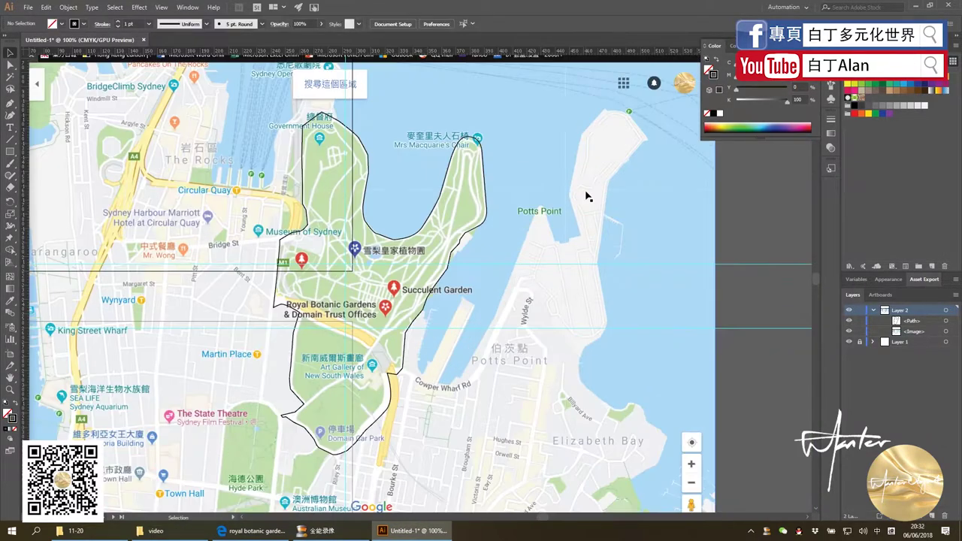
click(487, 216)
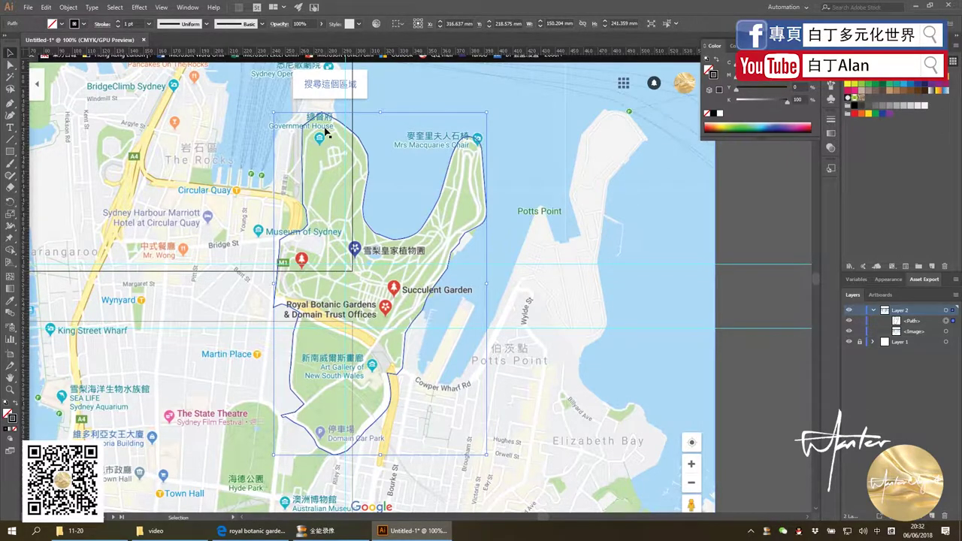
scroll(326, 132, up, 1)
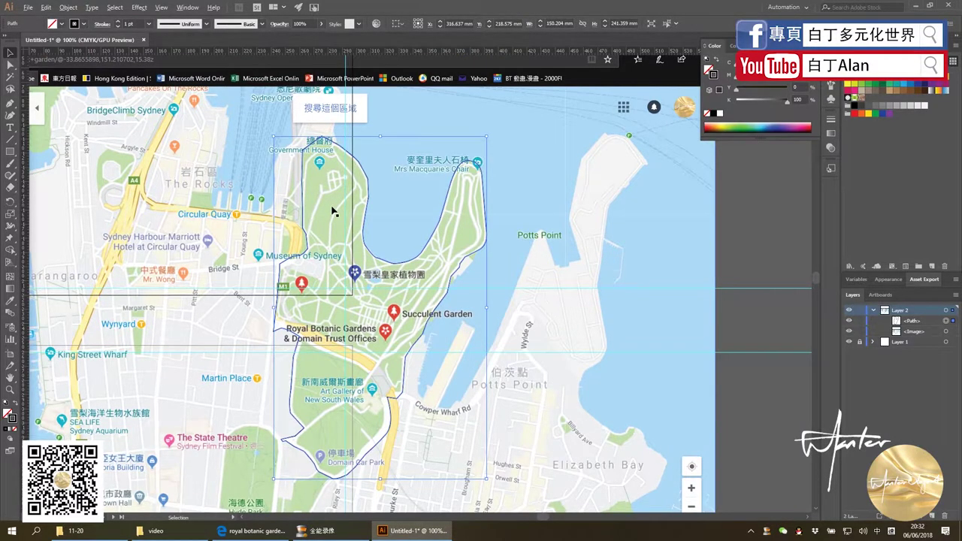
scroll(333, 212, down, 2)
scroll(333, 212, up, 3)
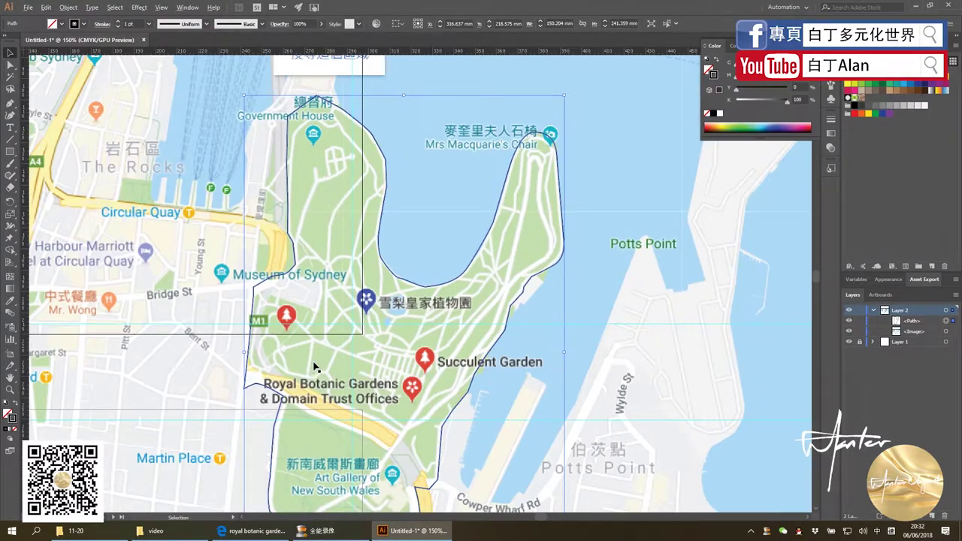
scroll(314, 367, down, 2)
scroll(316, 450, up, 3)
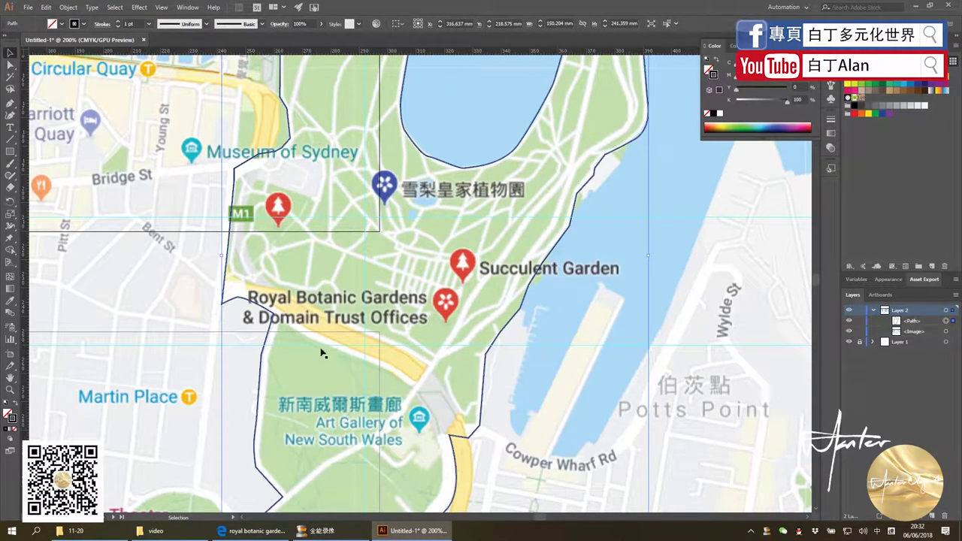
scroll(351, 293, down, 2)
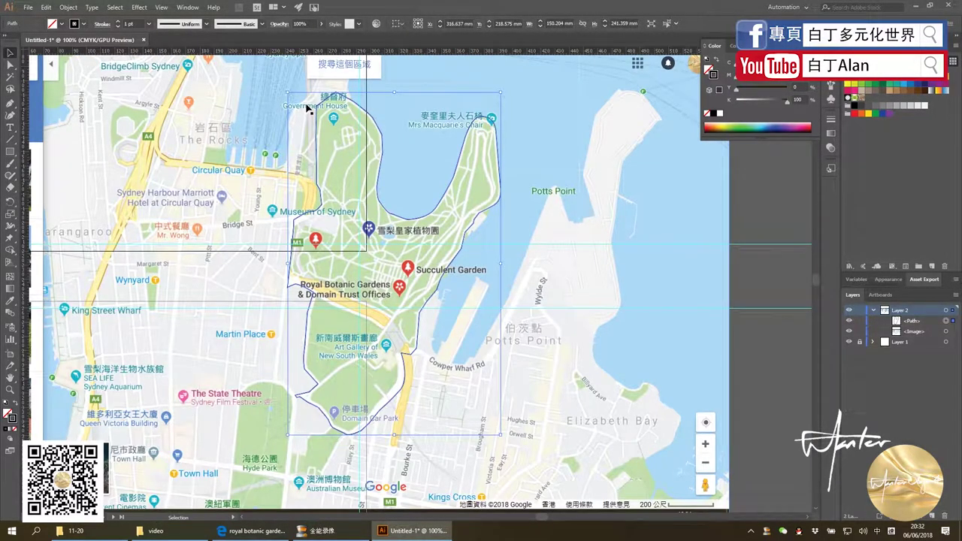
Trace the Government House lawn as a closed shape with the Pen tool
key(p)
scroll(554, 293, up, 5)
click(393, 179)
click(389, 222)
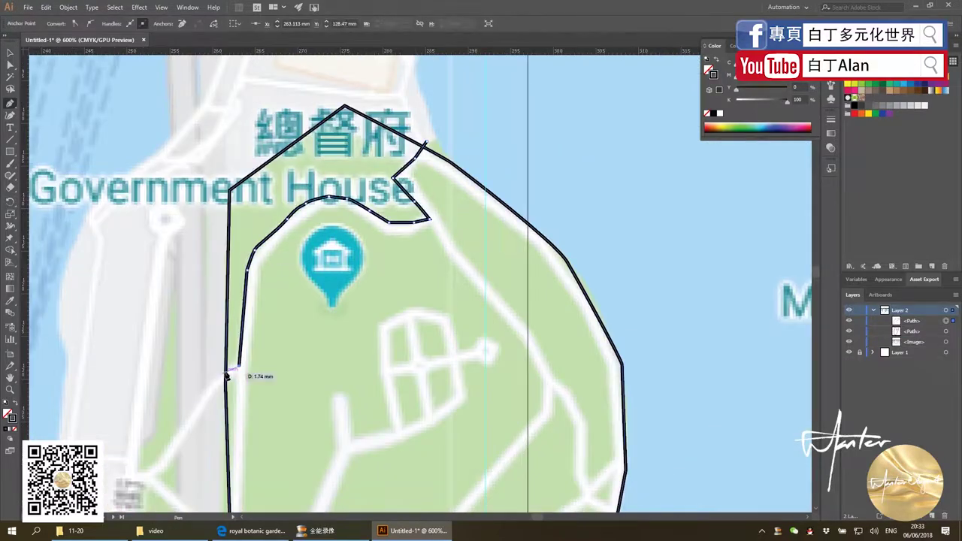
click(220, 370)
click(427, 145)
click(290, 397)
Trace and close the lawn along the eastern shore, around its corner
click(440, 143)
click(410, 174)
click(445, 236)
click(510, 307)
click(562, 388)
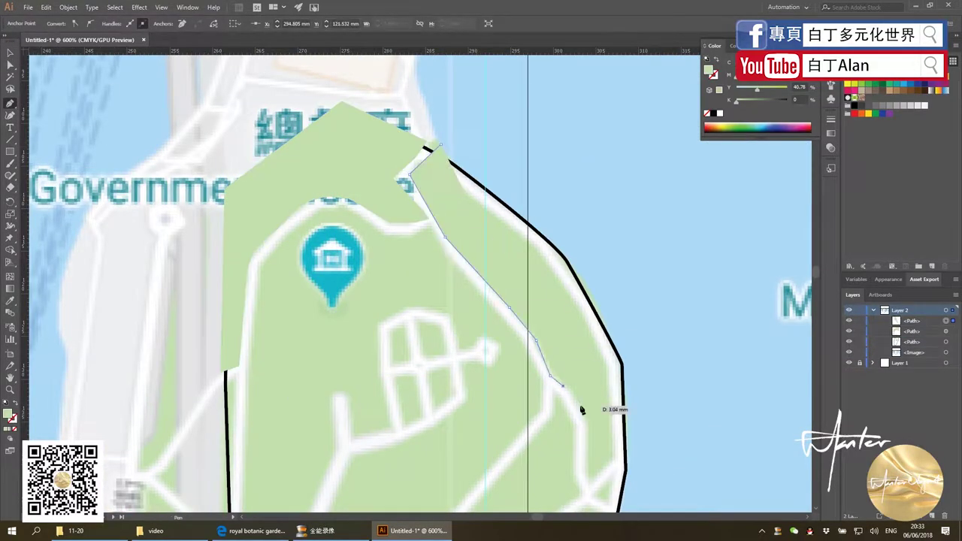
scroll(475, 197, down, 3)
click(554, 318)
scroll(589, 272, up, 3)
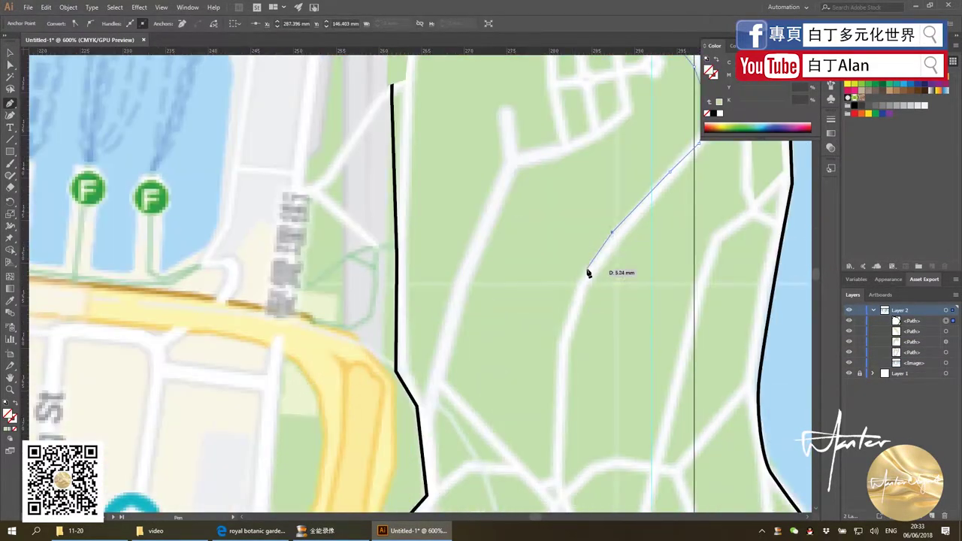
scroll(519, 169, up, 1)
click(551, 248)
click(542, 194)
click(563, 193)
click(451, 289)
Begin outlining a new lawn on the left along the adjacent path
scroll(323, 311, down, 2)
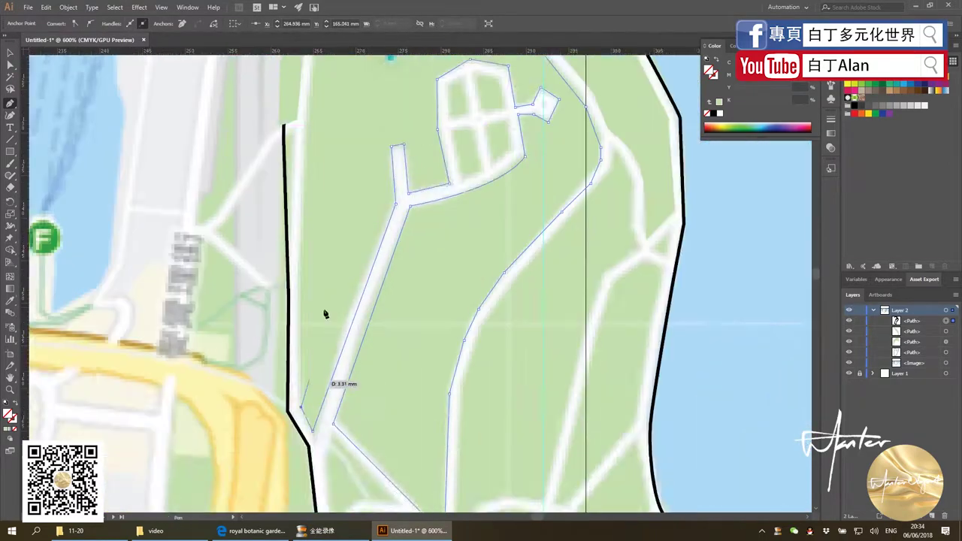
scroll(360, 206, up, 1)
scroll(285, 218, up, 1)
click(288, 218)
click(276, 230)
click(461, 162)
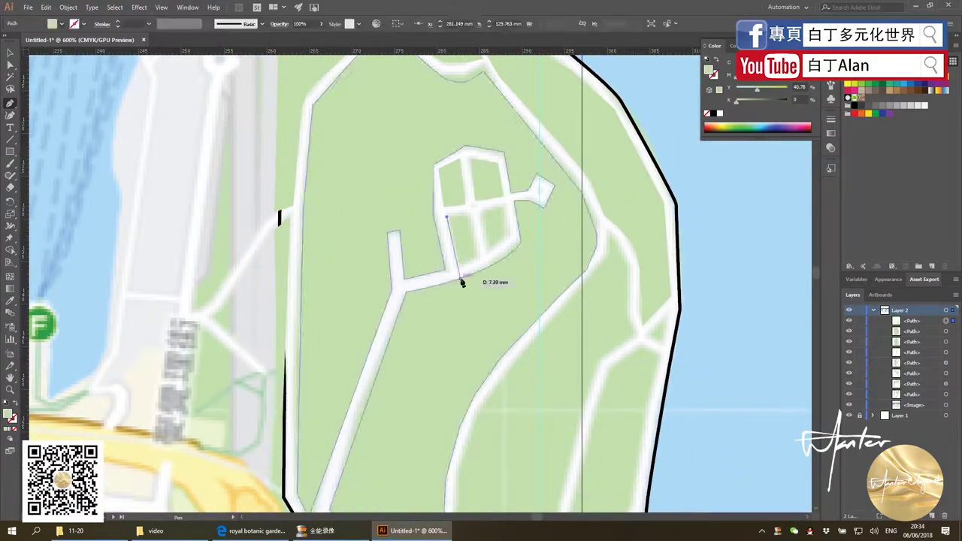
scroll(441, 189, down, 2)
scroll(451, 226, up, 2)
click(516, 66)
click(475, 95)
click(420, 326)
Extend the outline down the narrow lawn strip, then undo the unfinished strip shape
scroll(420, 326, up, 3)
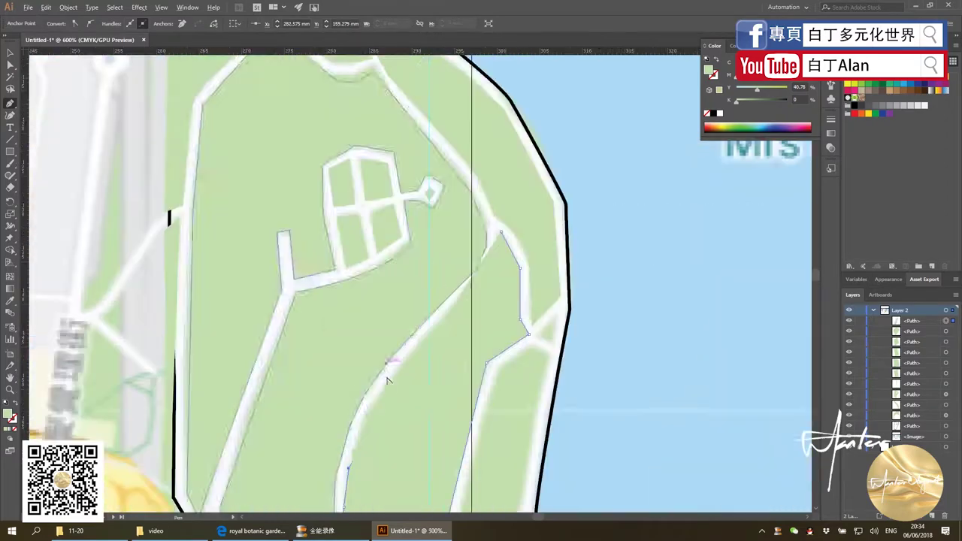
scroll(451, 263, down, 3)
scroll(509, 421, up, 2)
scroll(487, 203, down, 2)
scroll(487, 203, up, 5)
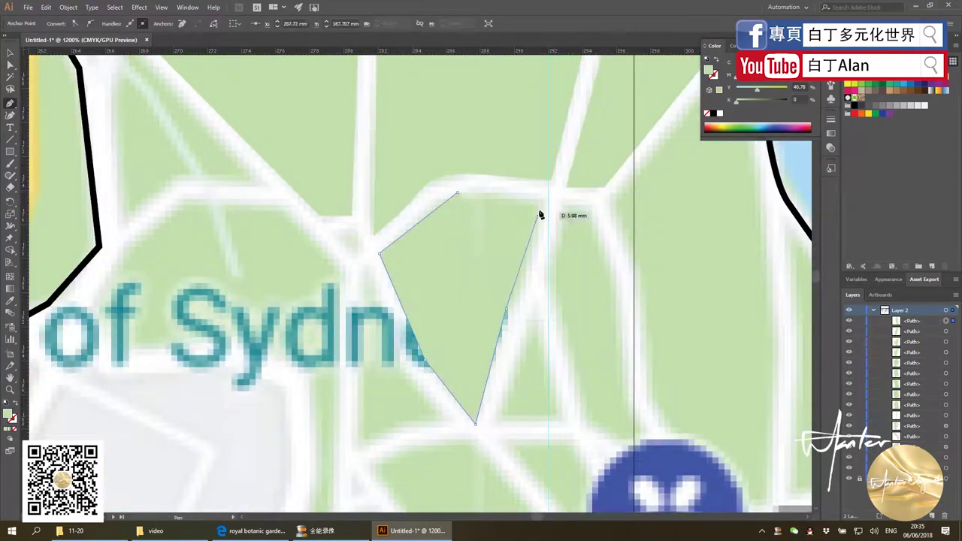
scroll(451, 338, down, 2)
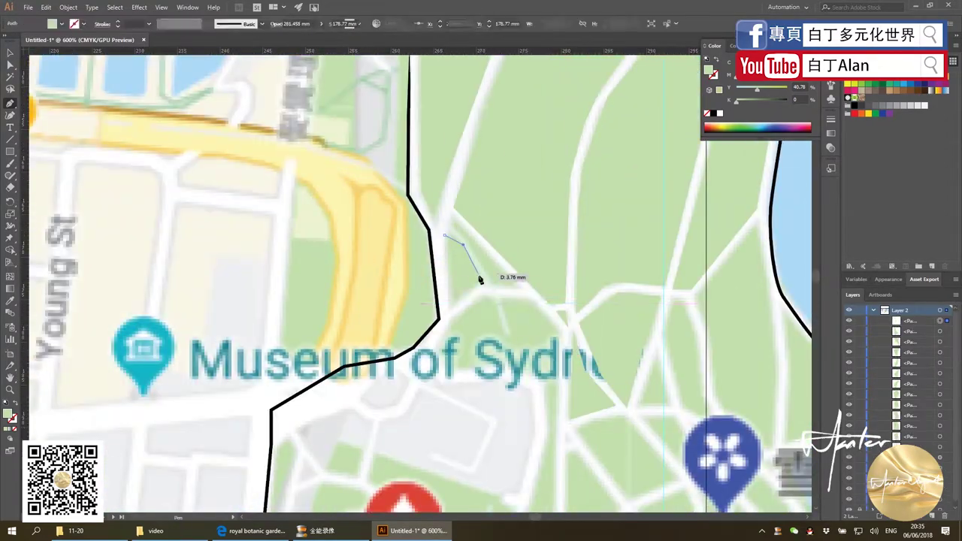
click(517, 372)
scroll(509, 381, down, 3)
scroll(496, 376, down, 2)
scroll(414, 172, up, 2)
click(414, 172)
scroll(519, 421, up, 1)
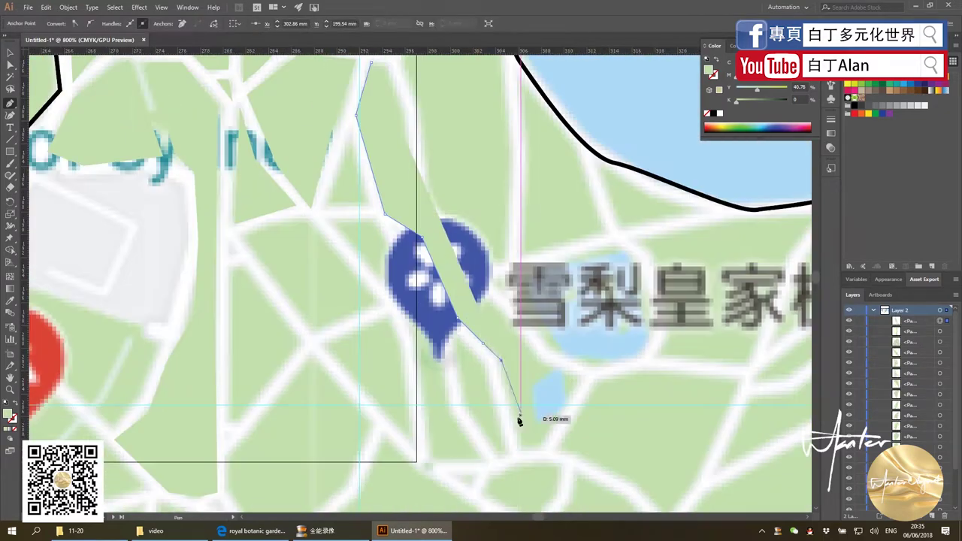
key(ctrl+z)
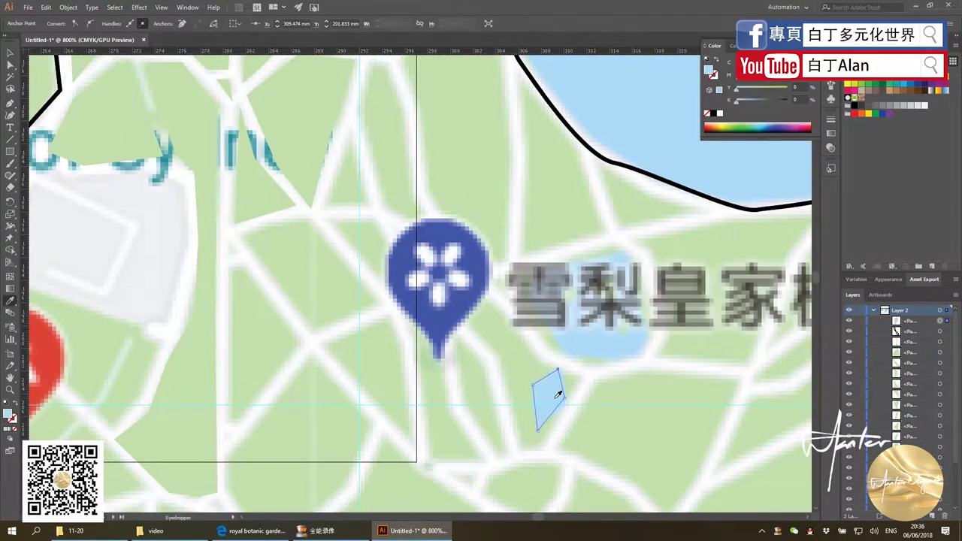
Start tracing the lawn near the Museum of Sydney around the grey building's edge
key(p)
scroll(524, 361, down, 2)
scroll(344, 282, up, 2)
click(367, 259)
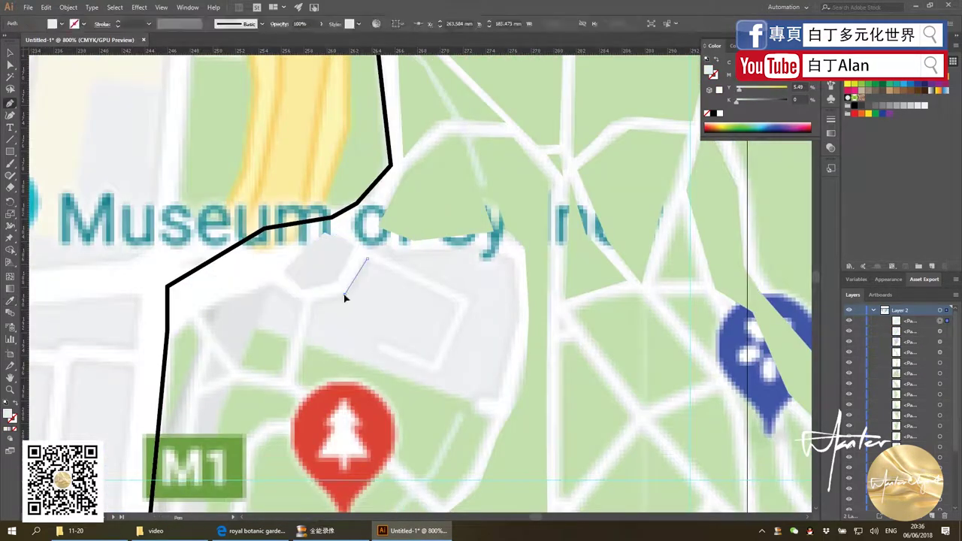
click(345, 294)
click(313, 297)
click(304, 348)
click(478, 401)
click(500, 397)
click(518, 331)
Continue the lawn outline up and down the grey road's edge
scroll(265, 329, down, 2)
scroll(266, 245, up, 1)
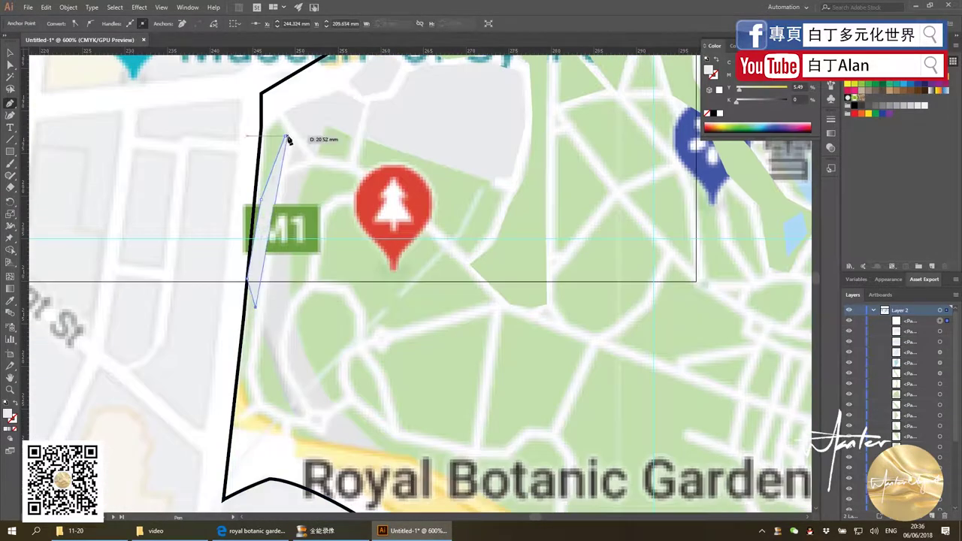
click(306, 412)
click(290, 128)
scroll(242, 247, up, 2)
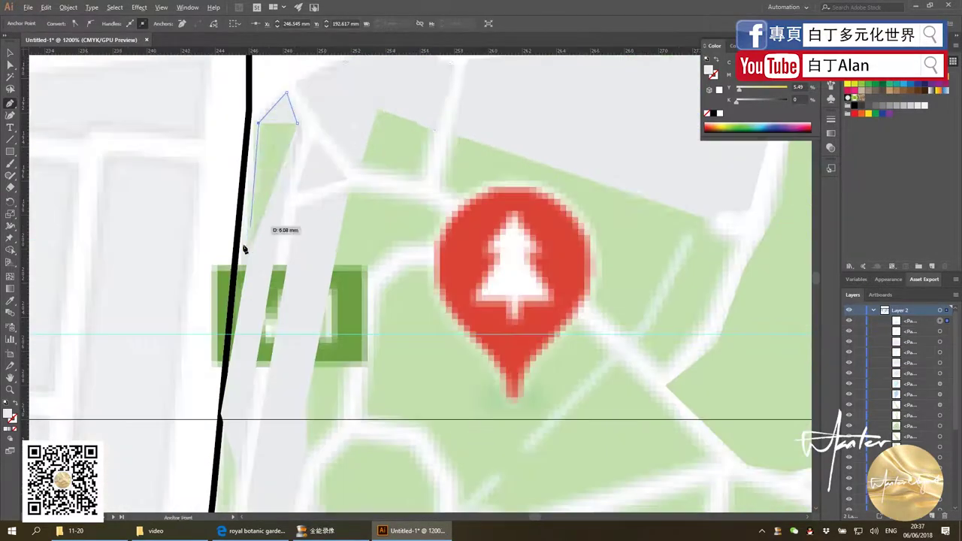
scroll(300, 226, down, 3)
scroll(263, 217, up, 3)
click(263, 218)
click(300, 321)
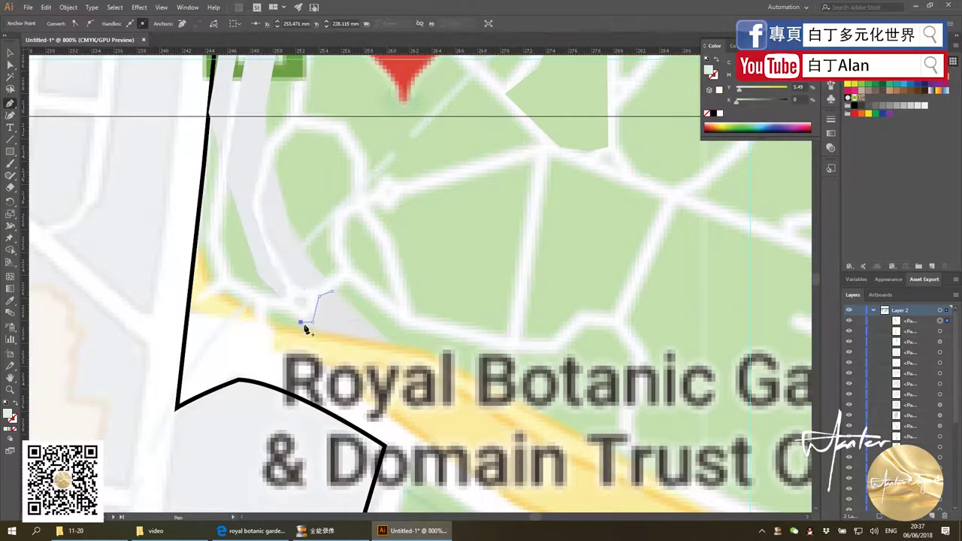
scroll(229, 196, up, 2)
click(247, 219)
Close the lawn shape around the tree pin
scroll(290, 326, down, 3)
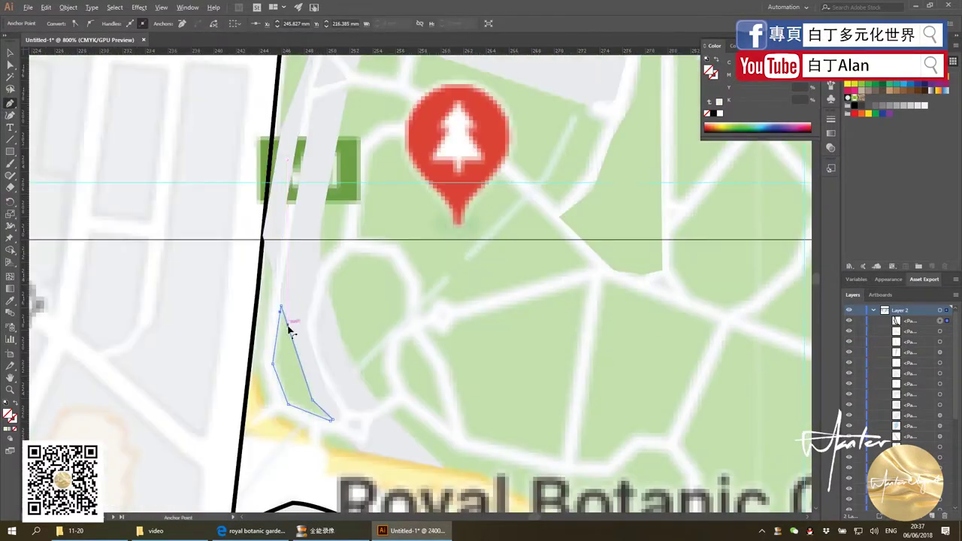
scroll(273, 145, up, 3)
scroll(272, 144, down, 3)
scroll(268, 339, up, 2)
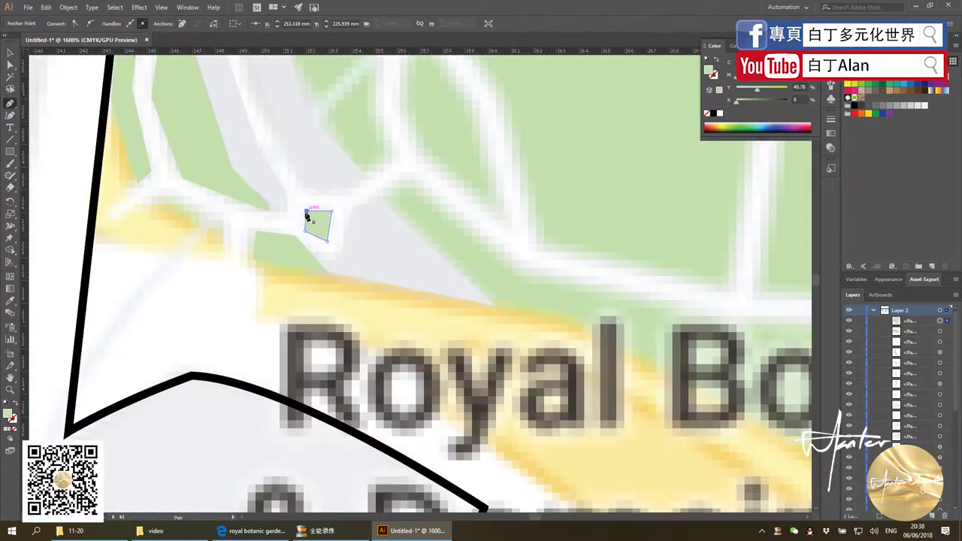
scroll(306, 215, down, 3)
scroll(221, 101, up, 2)
scroll(221, 100, down, 2)
scroll(263, 300, up, 2)
click(231, 407)
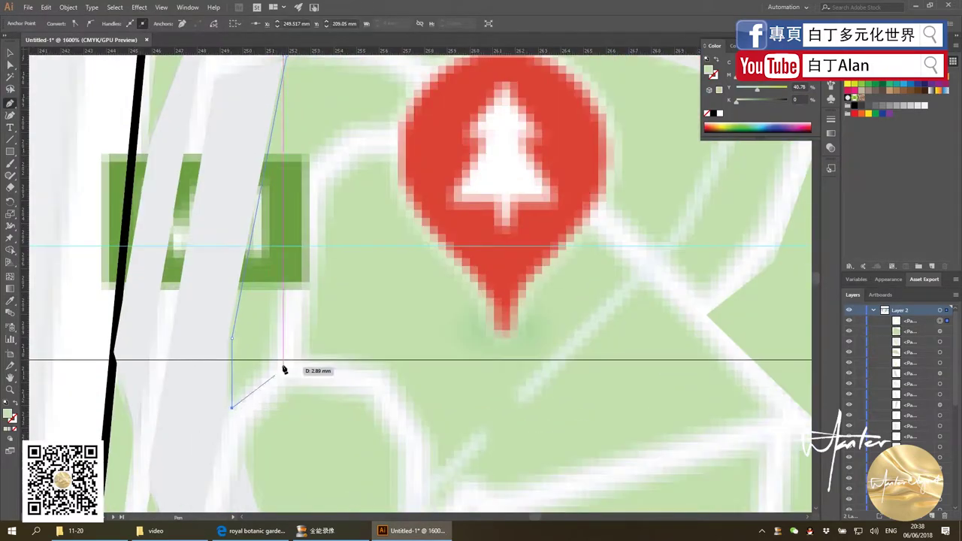
scroll(316, 225, down, 2)
click(378, 162)
click(322, 130)
click(335, 96)
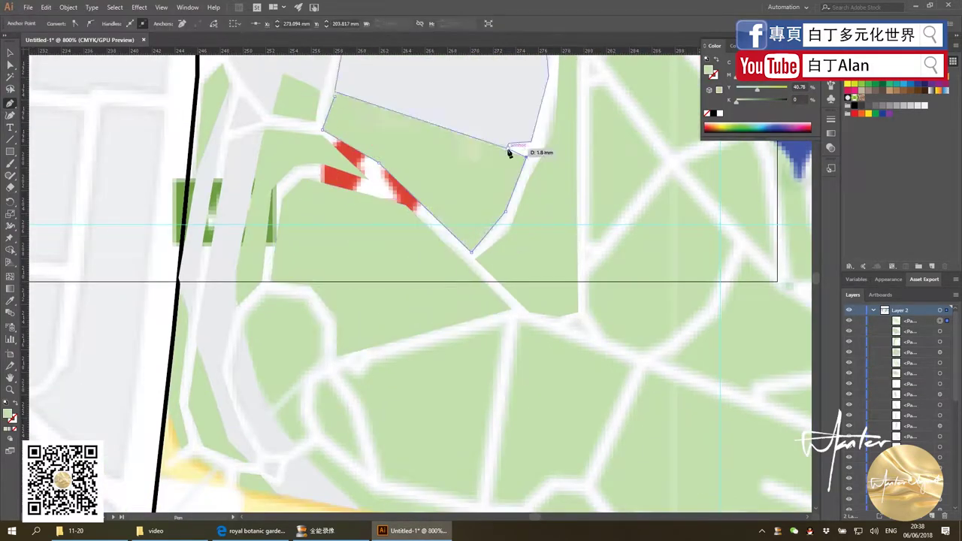
Trace and close the lawn above the Royal Botanic Gardens label
scroll(176, 301, down, 5)
scroll(221, 146, down, 5)
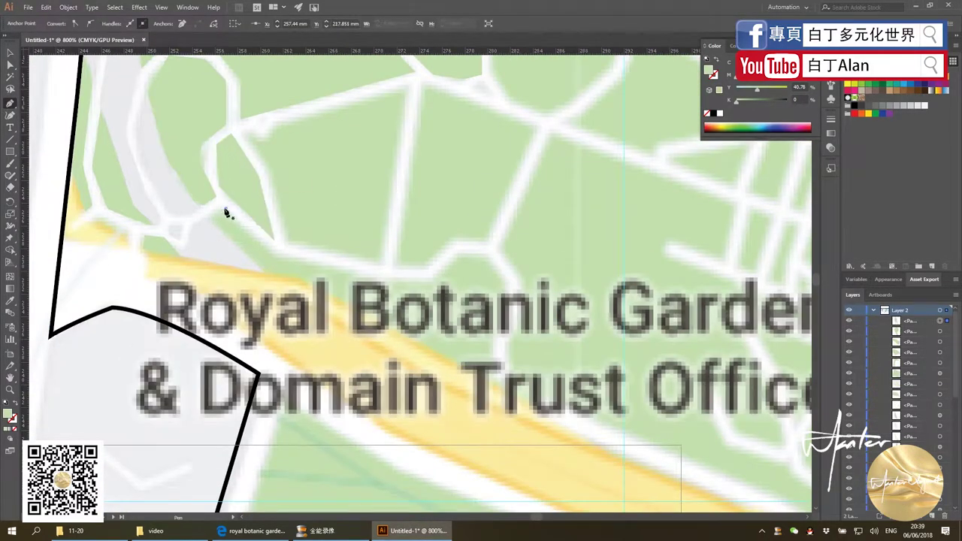
click(560, 426)
scroll(386, 398, up, 4)
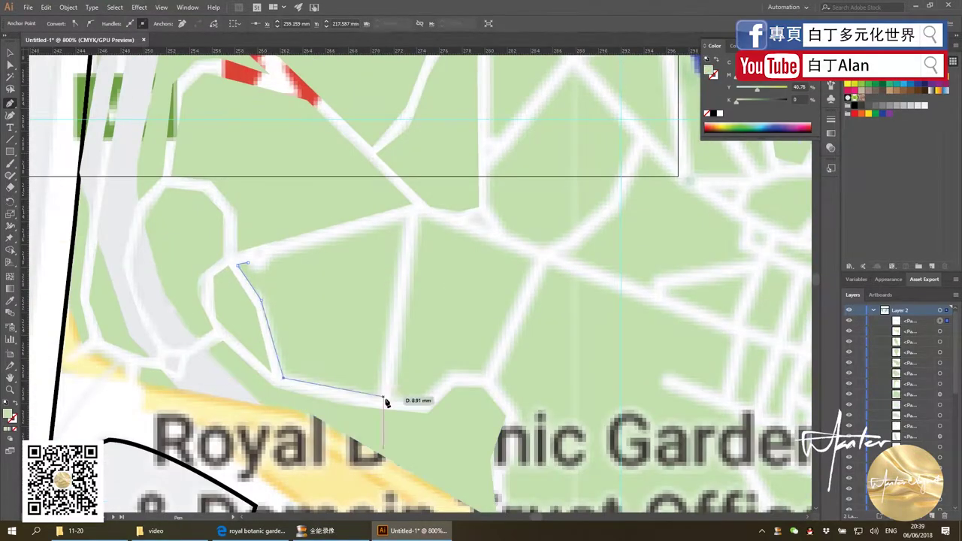
click(422, 215)
scroll(483, 220, down, 3)
scroll(321, 145, up, 2)
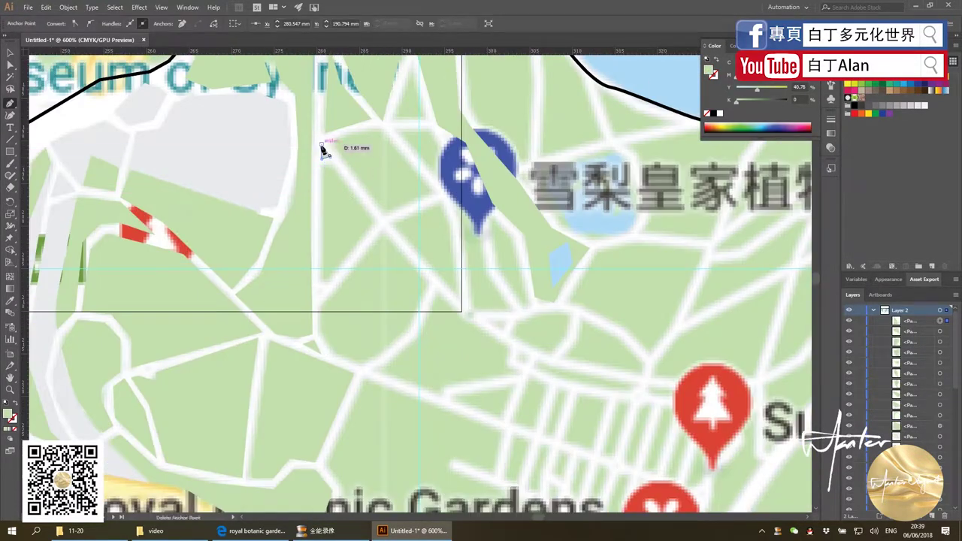
click(443, 393)
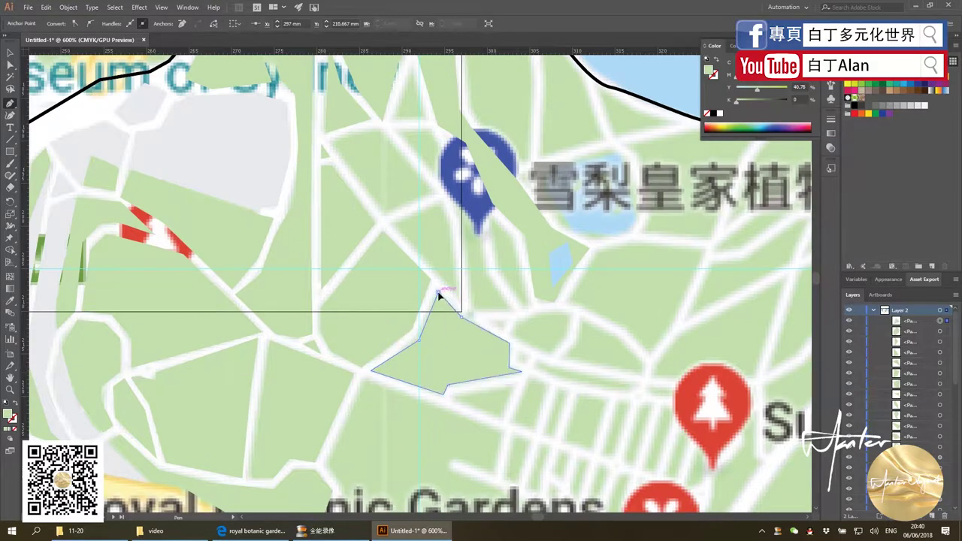
click(440, 295)
scroll(440, 295, up, 2)
Draw a shape over the pond and fill it with the lake's blue via Eyedropper
click(454, 331)
click(480, 468)
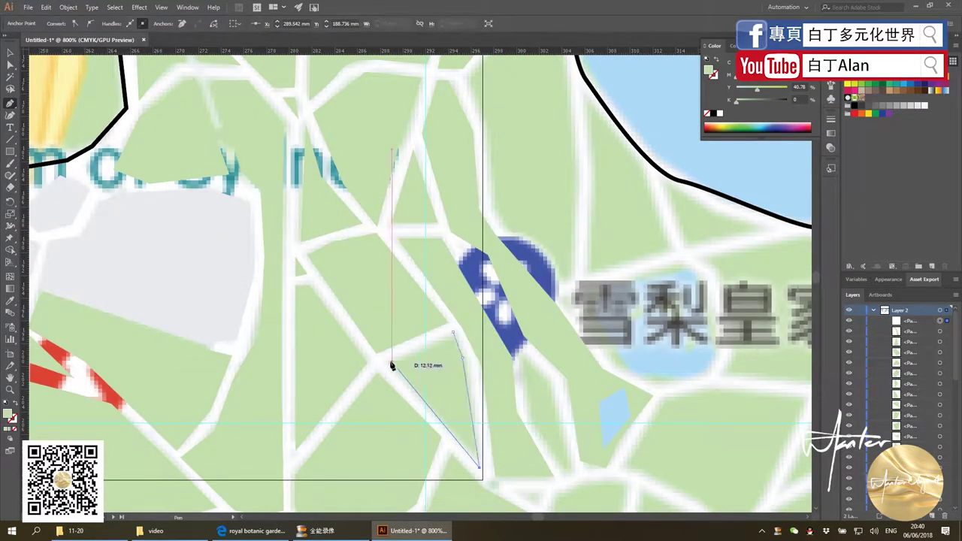
scroll(526, 359, up, 3)
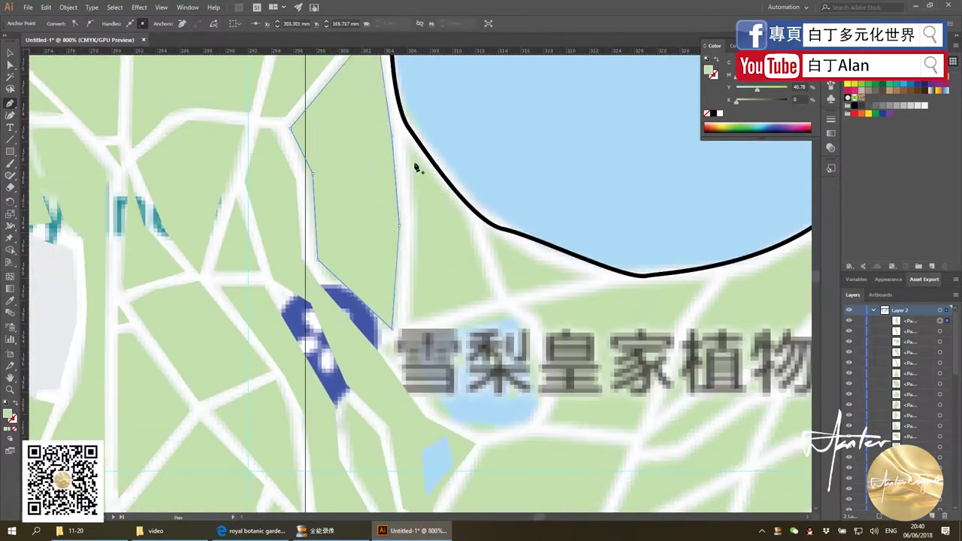
scroll(417, 167, up, 2)
click(458, 265)
key(i)
click(434, 144)
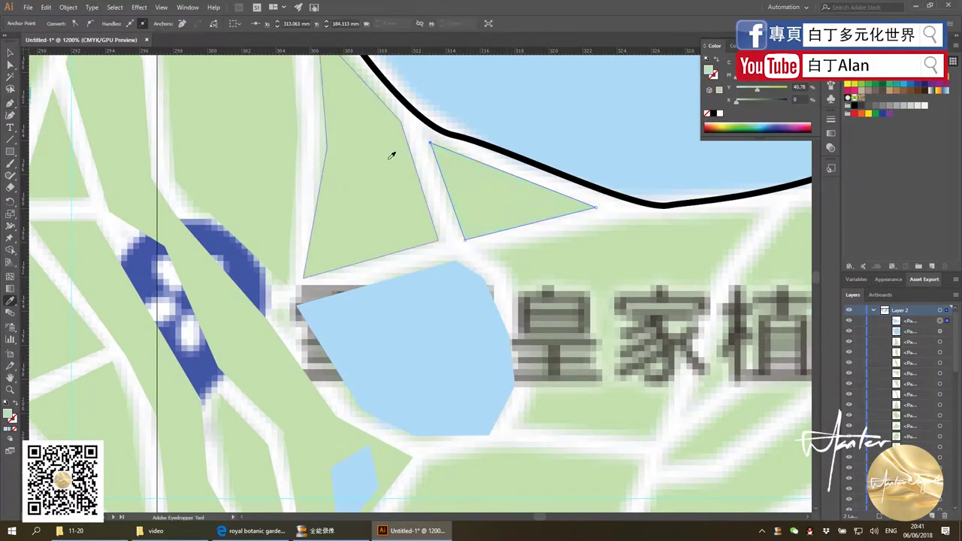
scroll(392, 156, down, 3)
scroll(406, 225, up, 3)
Trace and close the green block below the pond
key(p)
click(448, 153)
click(390, 253)
click(472, 286)
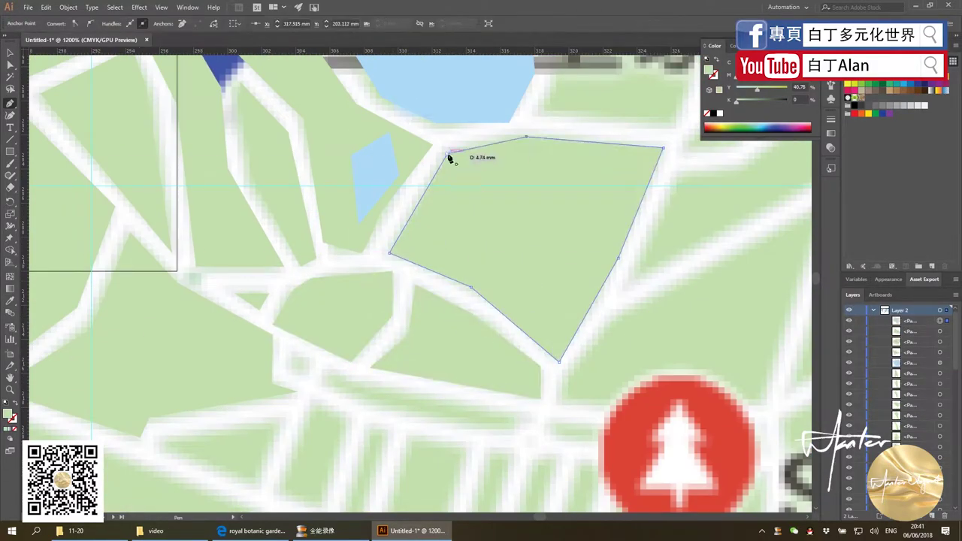
click(450, 158)
scroll(450, 158, down, 3)
scroll(421, 300, up, 3)
Trace the lawn behind the Gardens label and give it the lawn-green fill
click(349, 156)
click(312, 242)
click(556, 447)
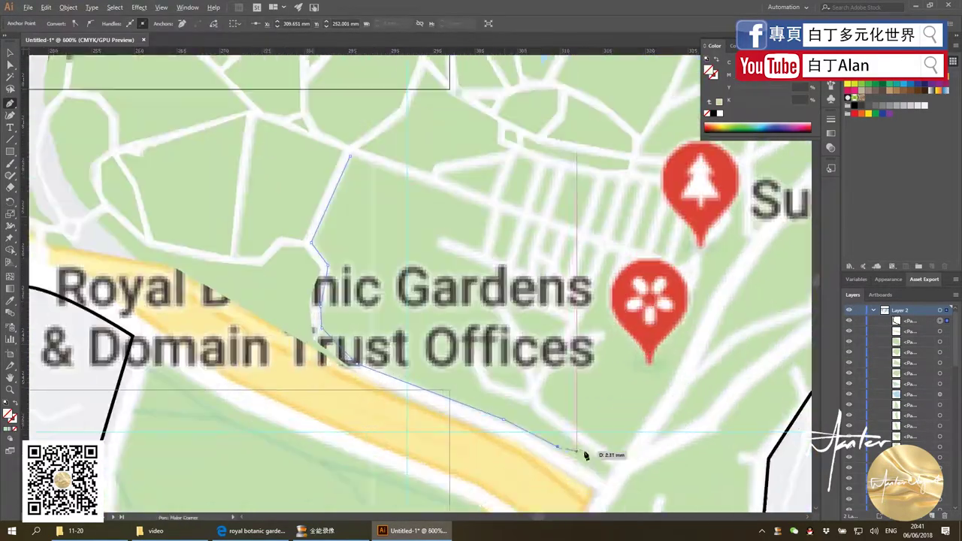
click(527, 391)
key(i)
click(452, 183)
scroll(569, 296, up, 2)
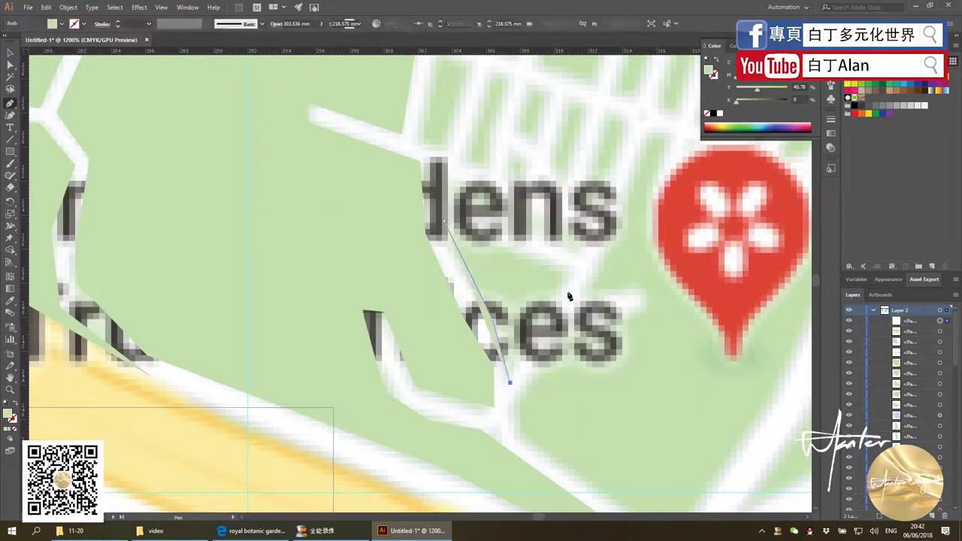
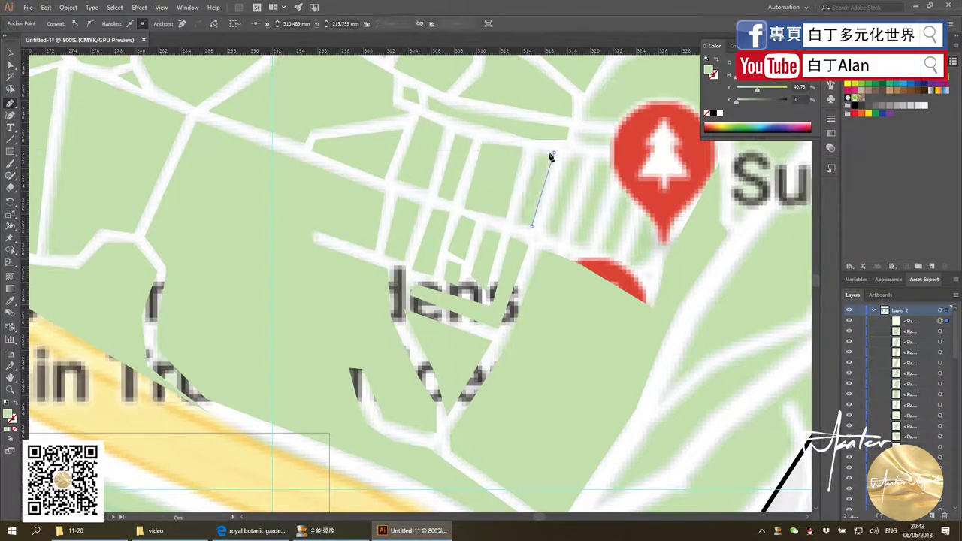
Add another anchor to a lawn outline, then zoom out to view the surrounding map
click(601, 158)
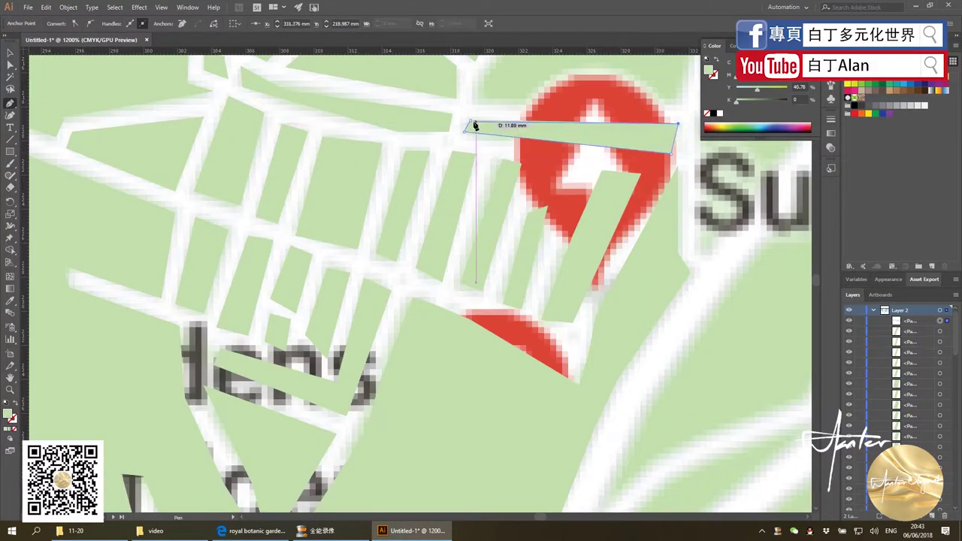
scroll(462, 120, down, 5)
key(ctrl+minus)
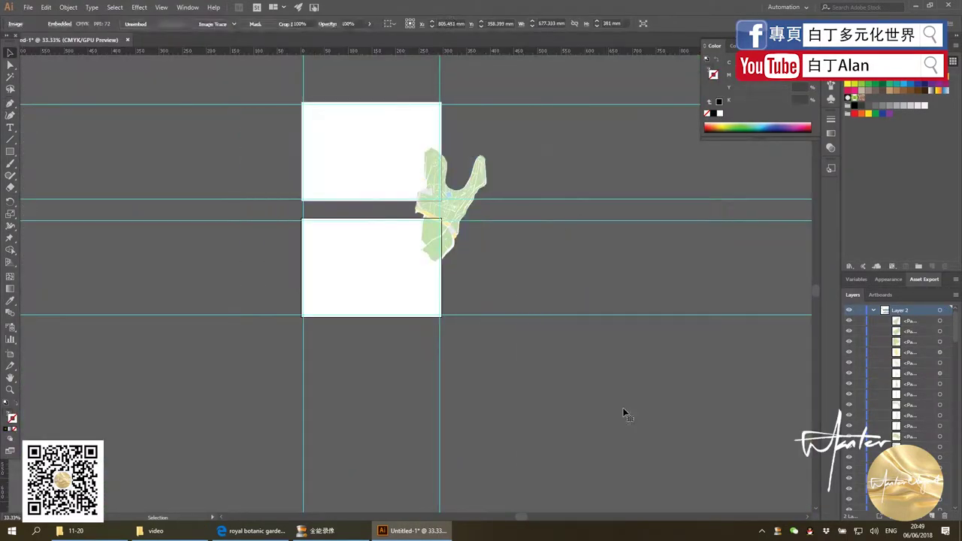
Scale the traced garden map proportionally to fill the top artboard, deselect it, then switch to Chrome
drag(443, 310, 369, 221)
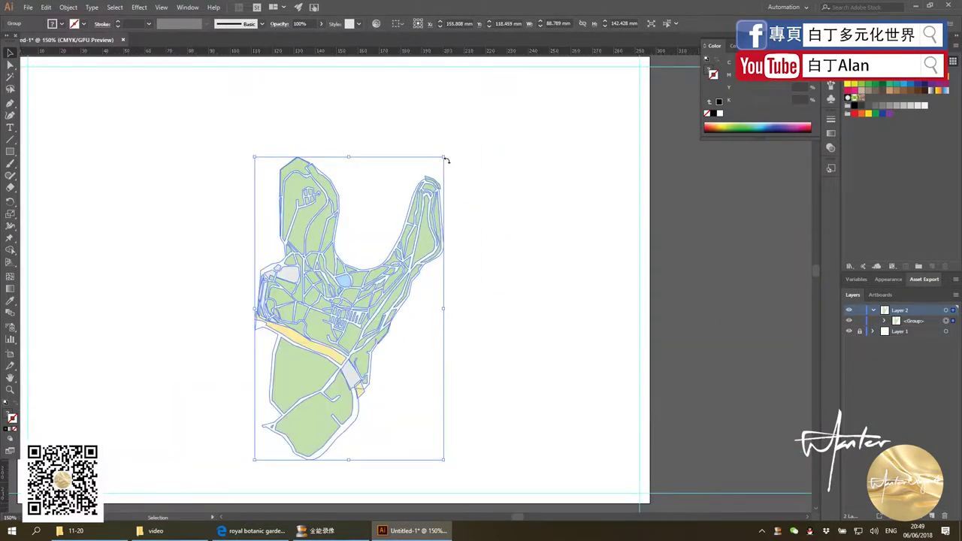
drag(446, 160, 485, 91)
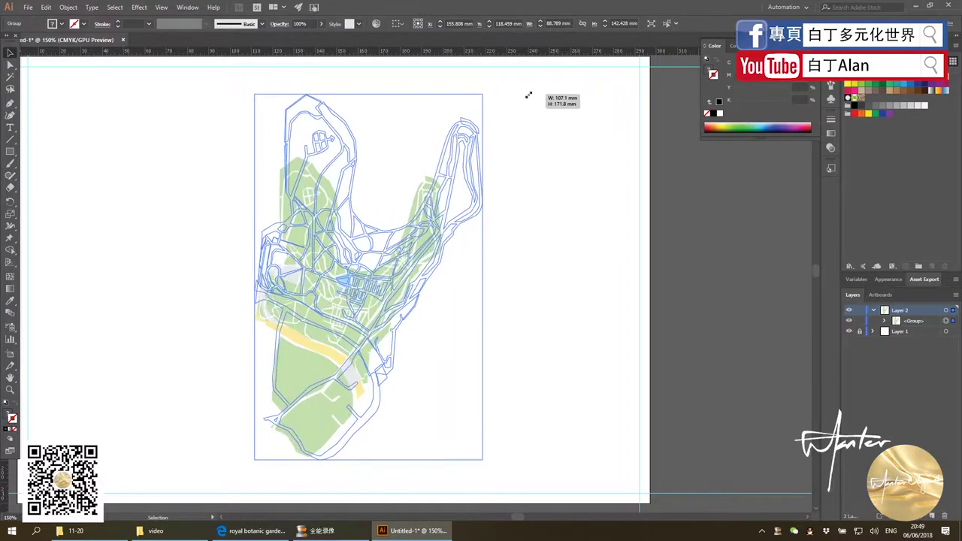
drag(343, 245, 323, 240)
click(513, 289)
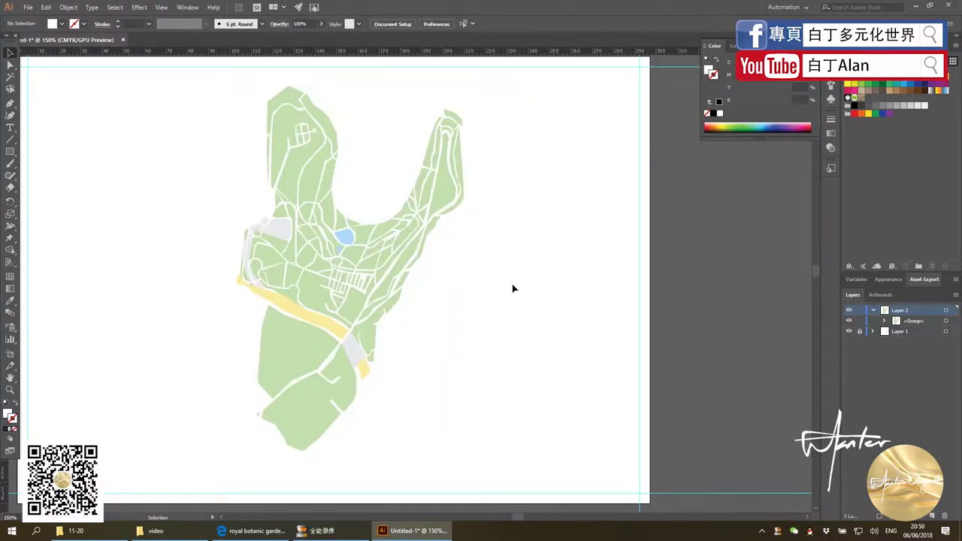
scroll(319, 207, up, 2)
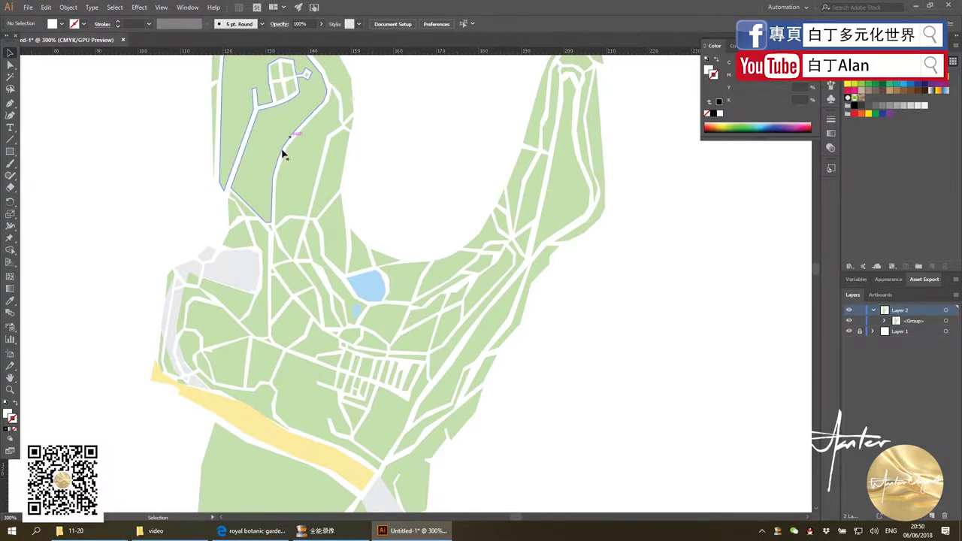
scroll(463, 233, down, 1)
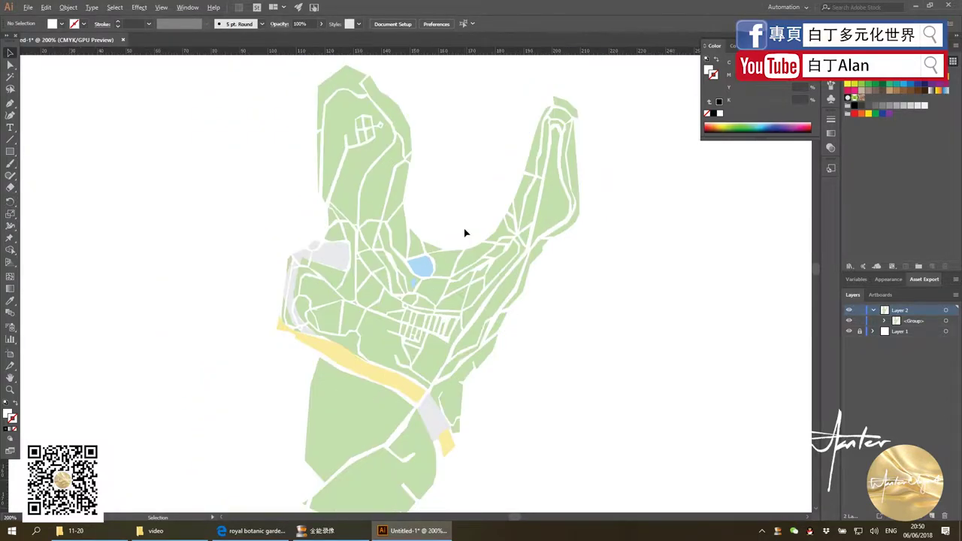
scroll(428, 297, down, 1)
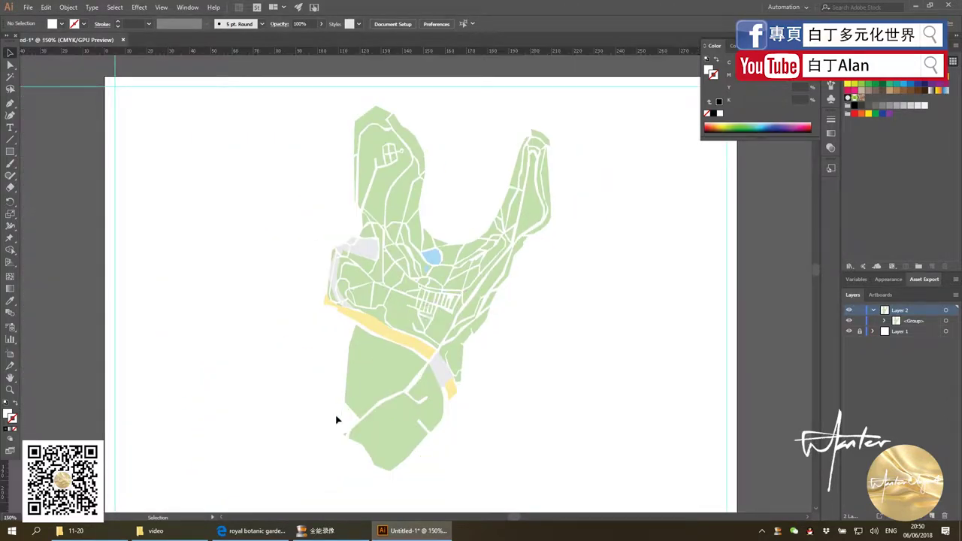
key(alt+Tab)
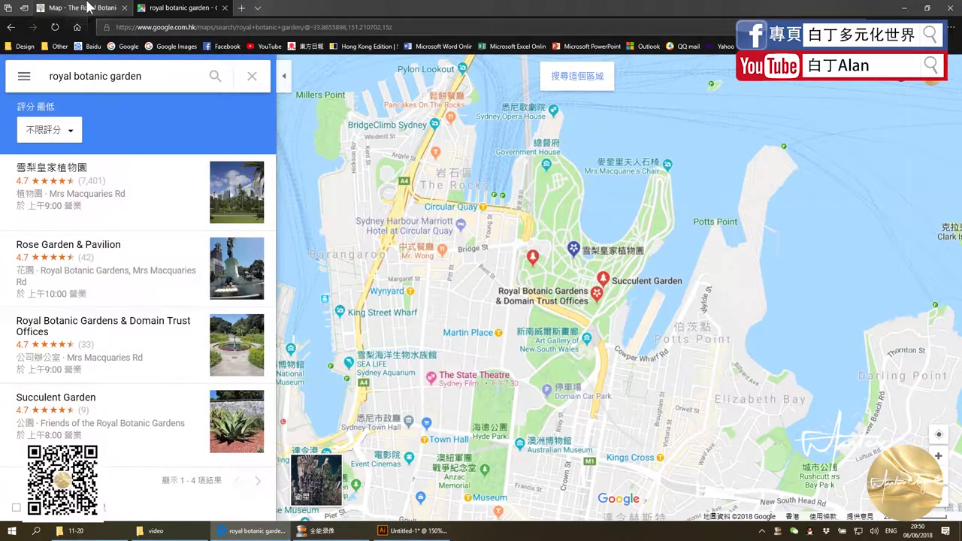
Review the Royal Botanic Garden places map, comparing it with the traced map in Illustrator
click(88, 8)
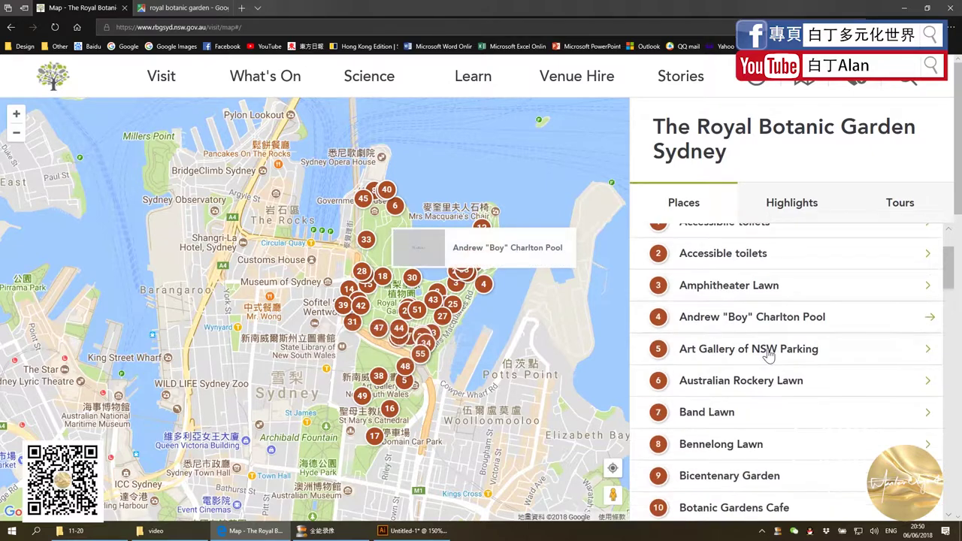
scroll(775, 277, up, 1)
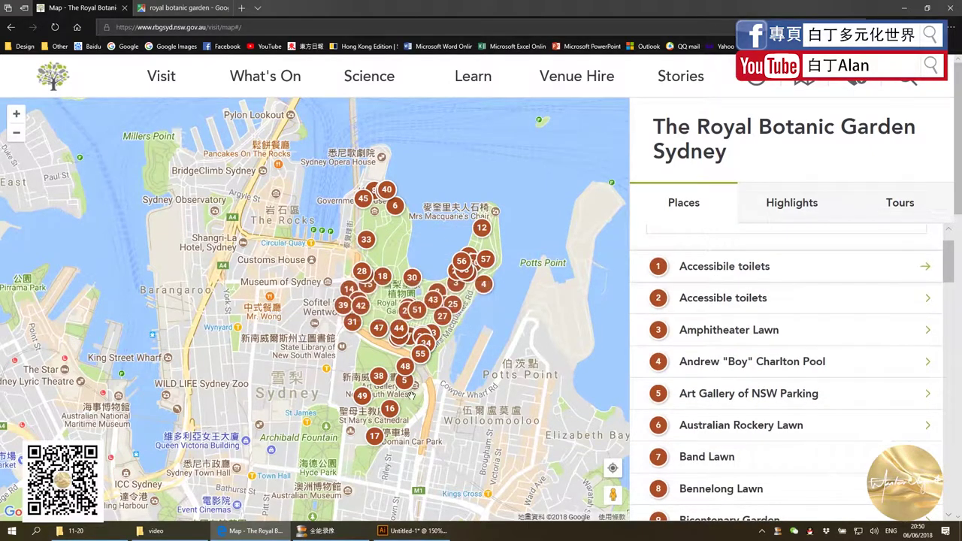
mouse_move(364, 305)
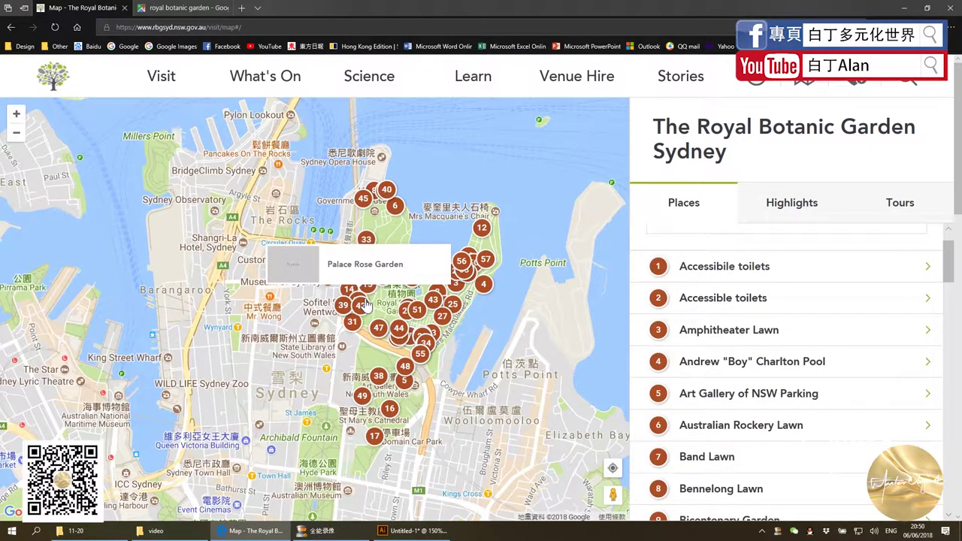
key(alt+Tab)
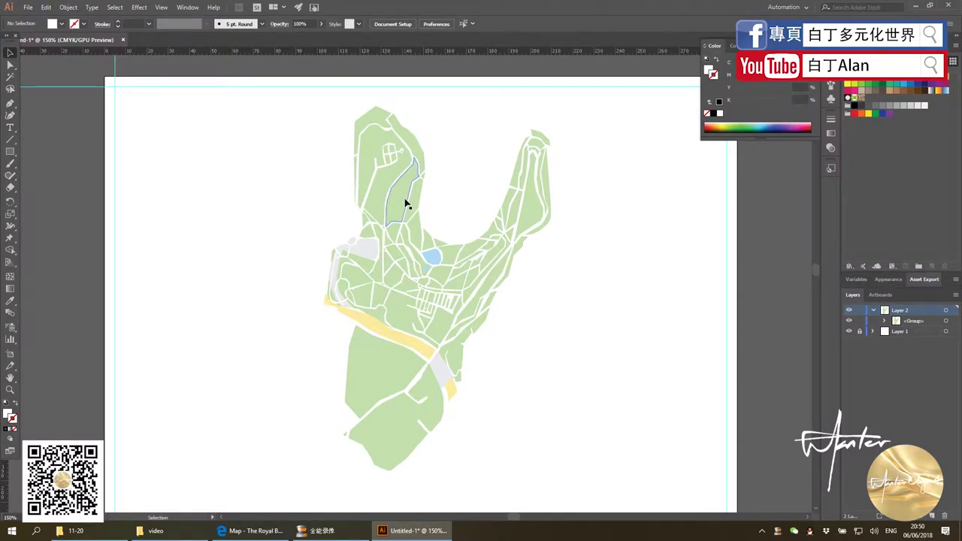
click(406, 203)
key(alt+Tab)
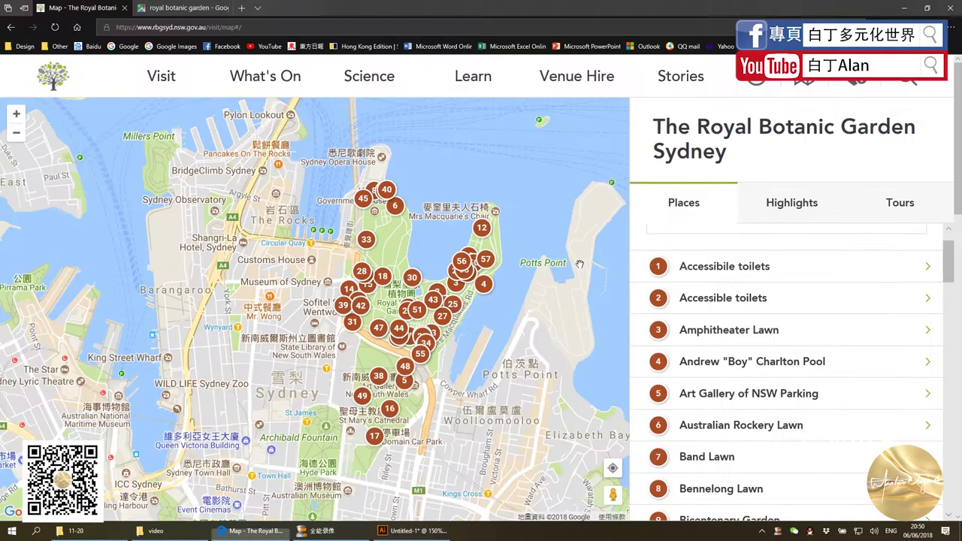
Open Pinterest in a new tab from the Design bookmarks folder
click(24, 46)
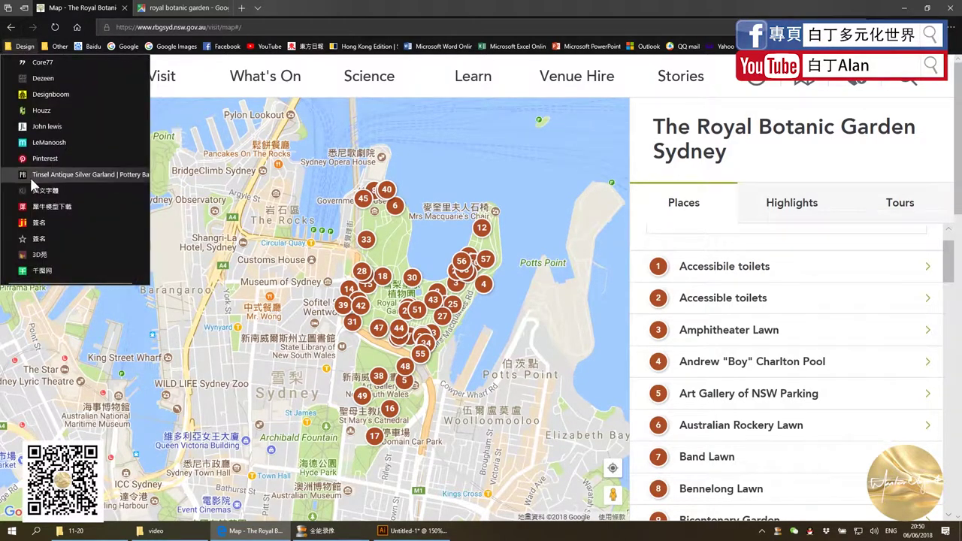
middle_click(36, 159)
click(281, 14)
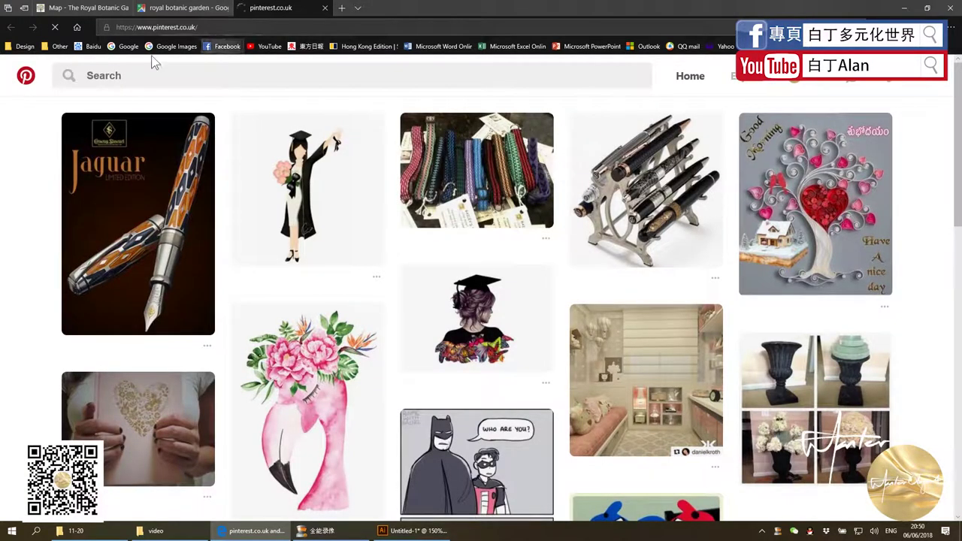
Glance at the Illustrator map document, then return to Pinterest
click(413, 530)
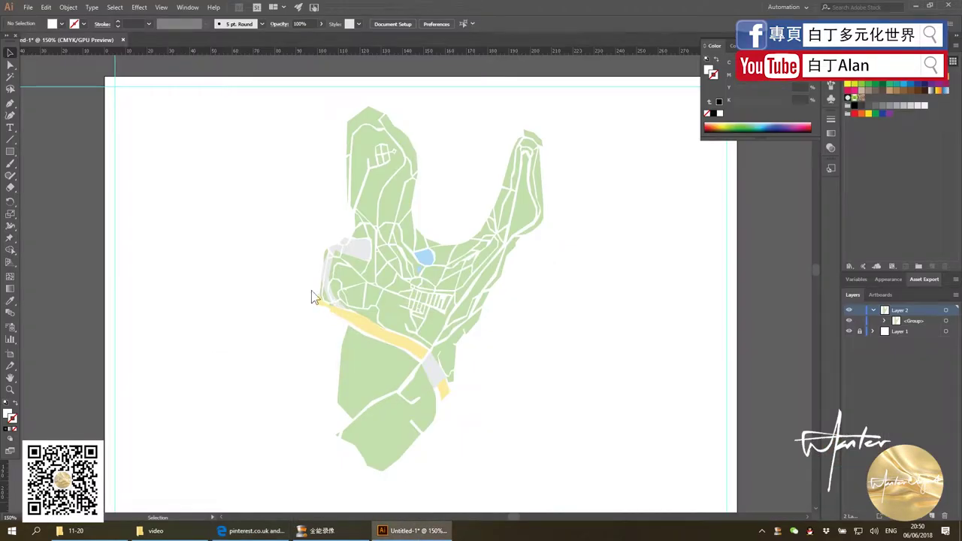
alt+scroll(244, 249, down, 2)
alt+scroll(260, 255, up, 1)
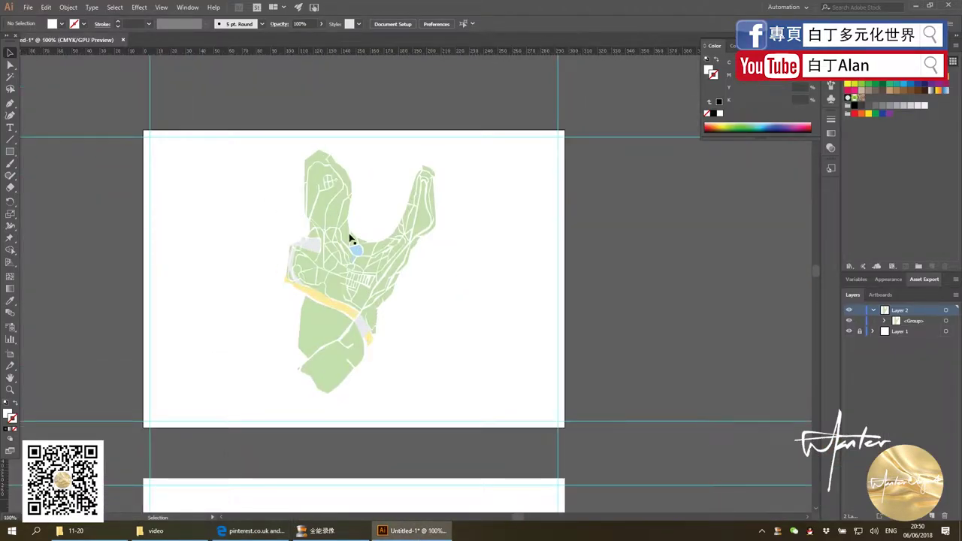
key(alt+Tab)
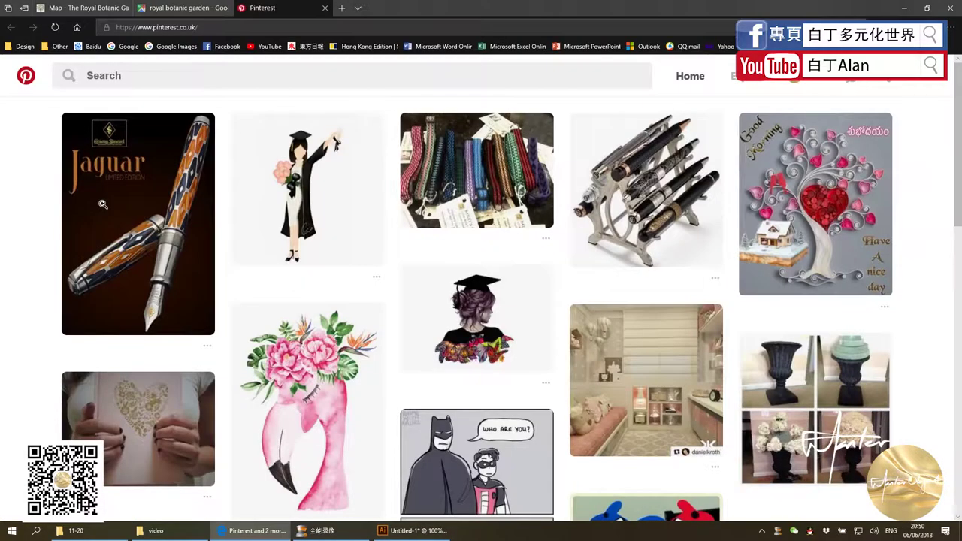
Search Pinterest for 'brochure format', browse the results, then return to Illustrator
click(125, 77)
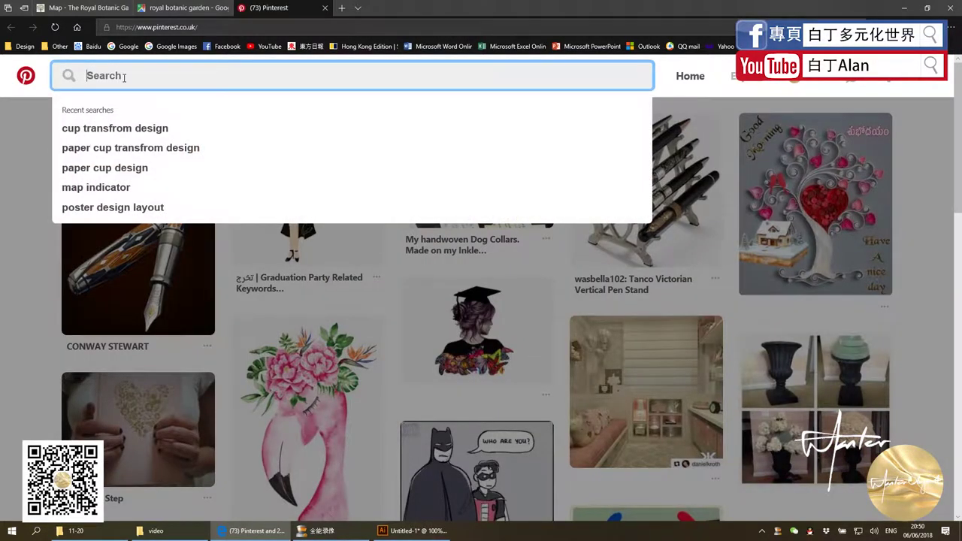
text(p)
key(BackSpace)
key(BackSpace)
key(BackSpace)
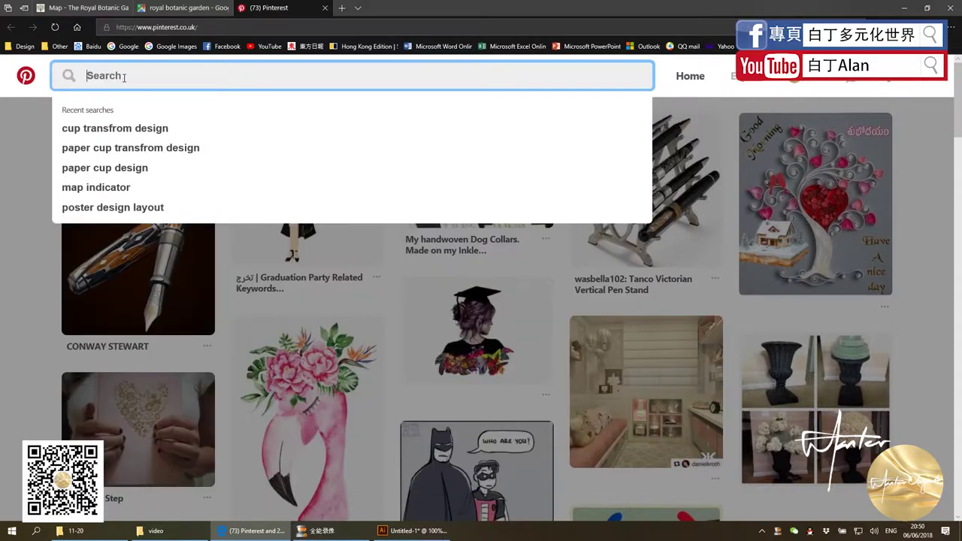
text(brochure format)
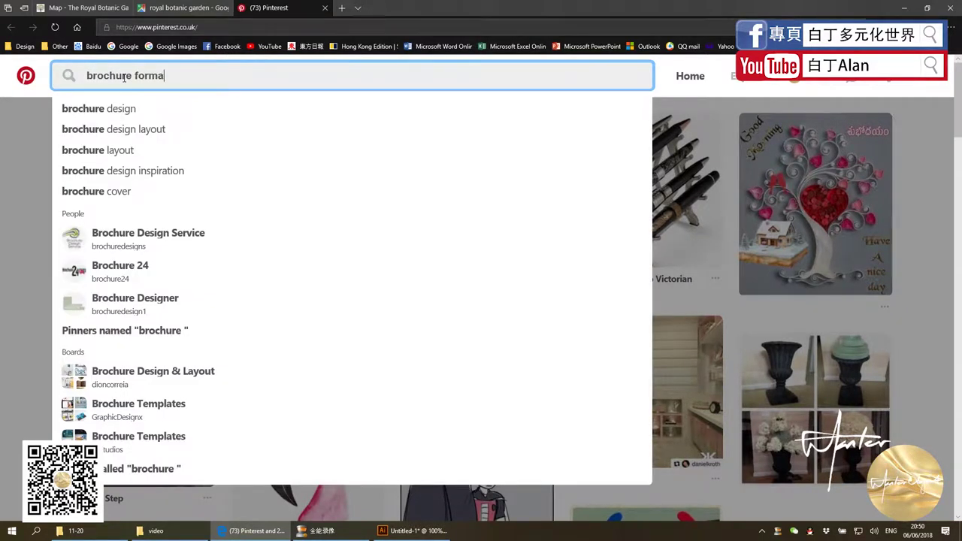
key(Return)
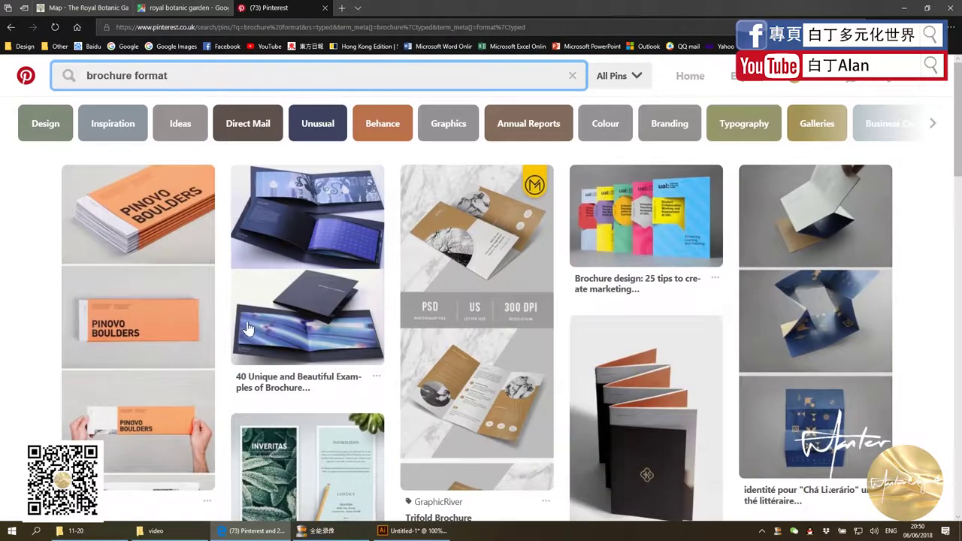
scroll(316, 342, down, 1)
scroll(317, 342, up, 1)
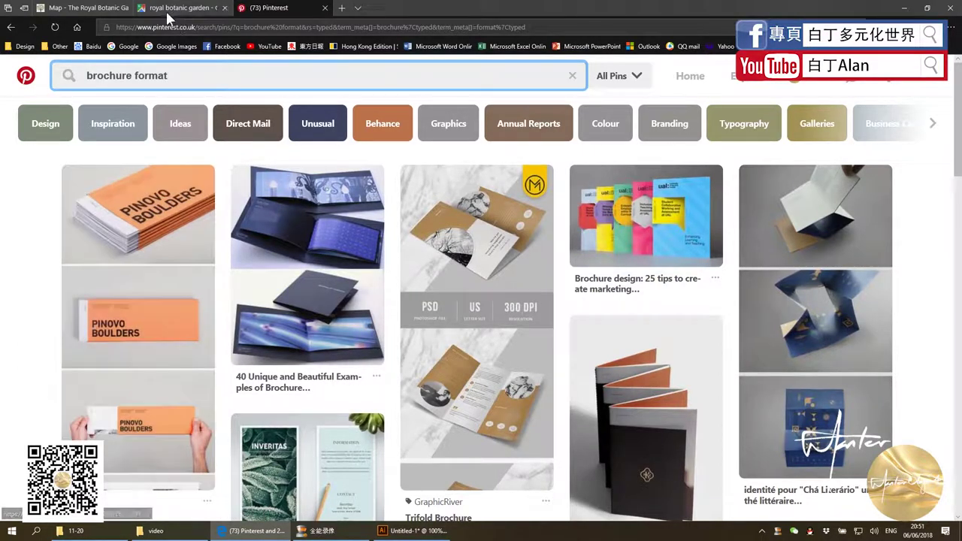
click(162, 11)
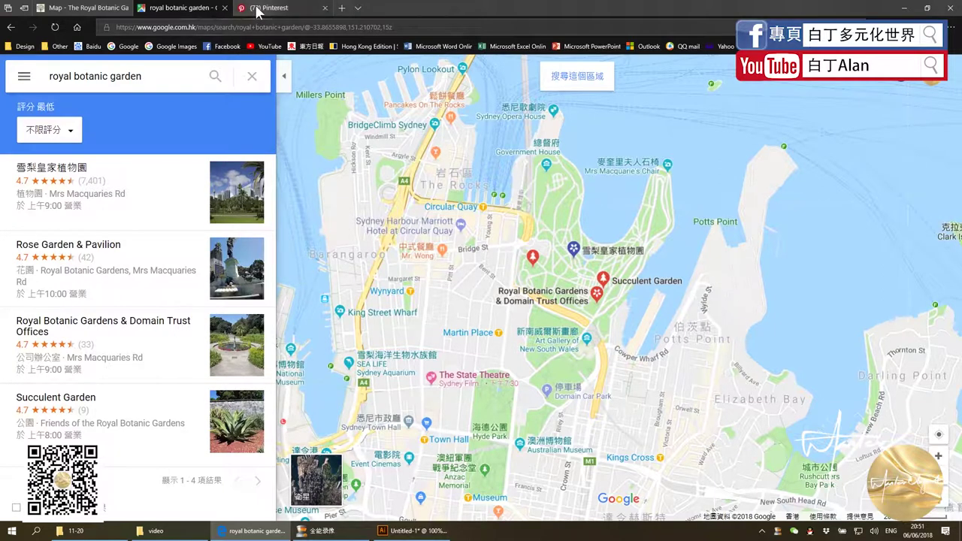
key(alt+Tab)
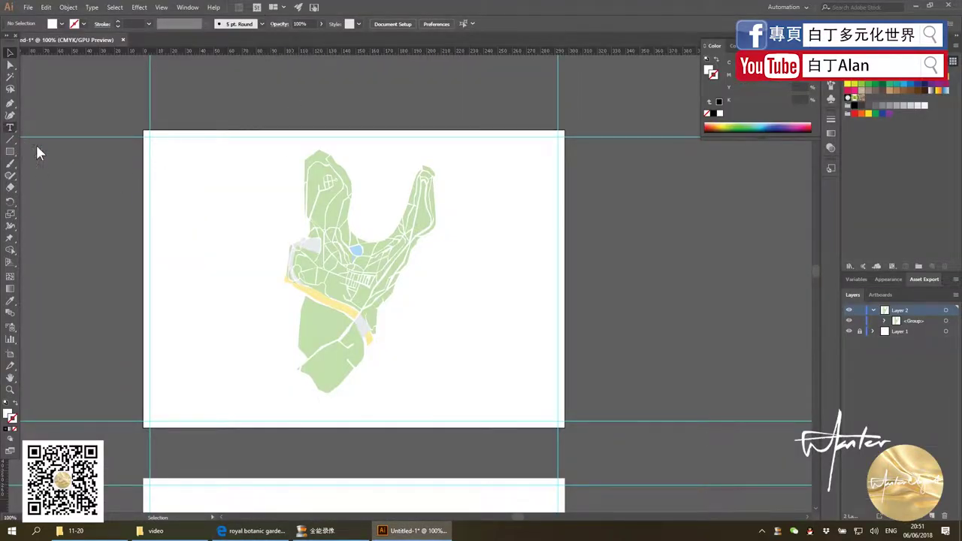
Type the title 'ROYAL BOTANIC GARDEN MAP' at the artboard's upper left and select it
key(t)
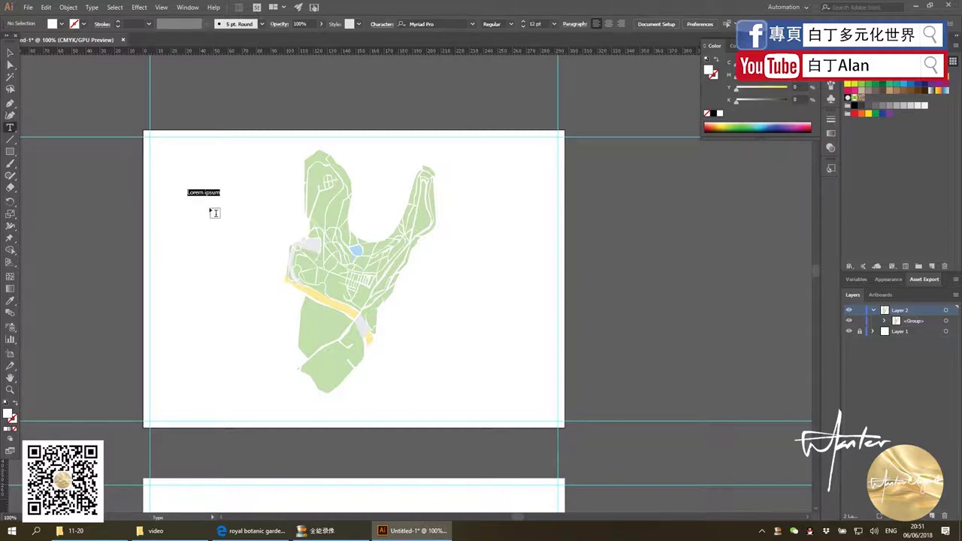
click(189, 196)
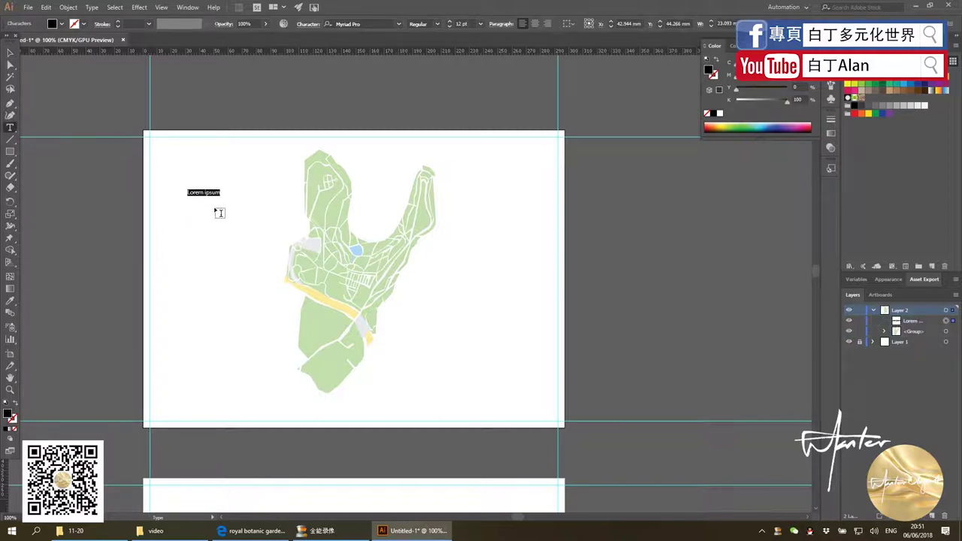
text(ROYAL BOTANIC GARDEN)
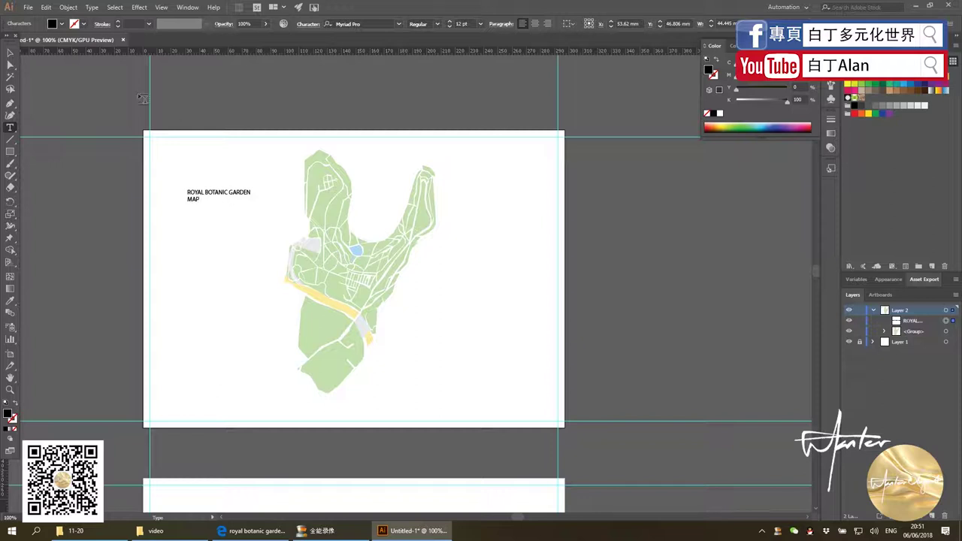
click(11, 52)
click(215, 194)
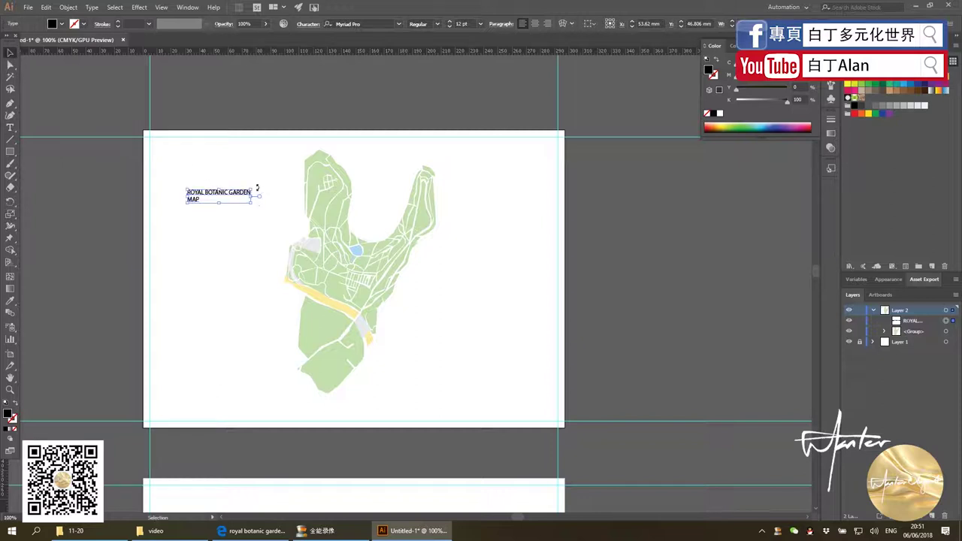
Make the title vertical in Times New Roman and move it to the artboard's top-right
drag(257, 187, 254, 268)
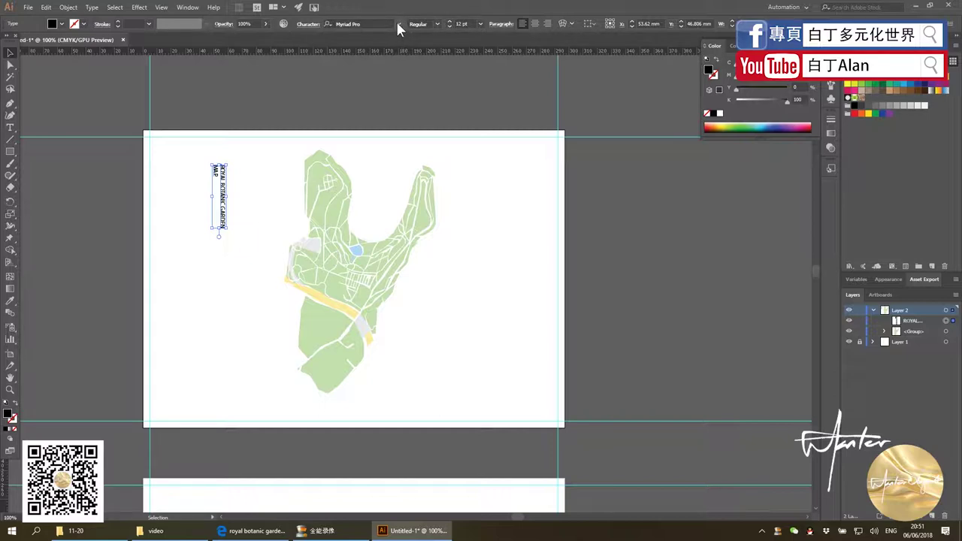
click(398, 24)
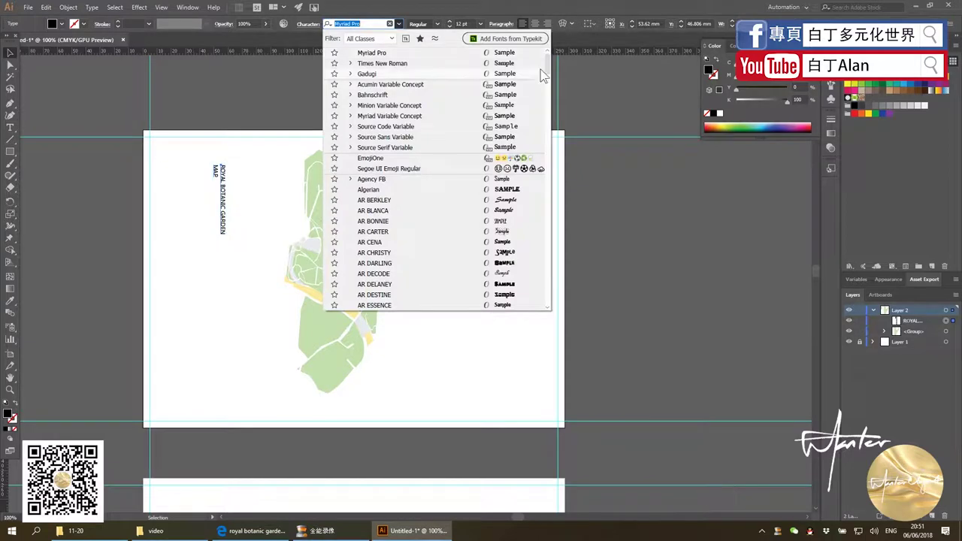
scroll(539, 123, down, 5)
scroll(451, 181, down, 20)
scroll(421, 218, down, 5)
scroll(411, 236, up, 5)
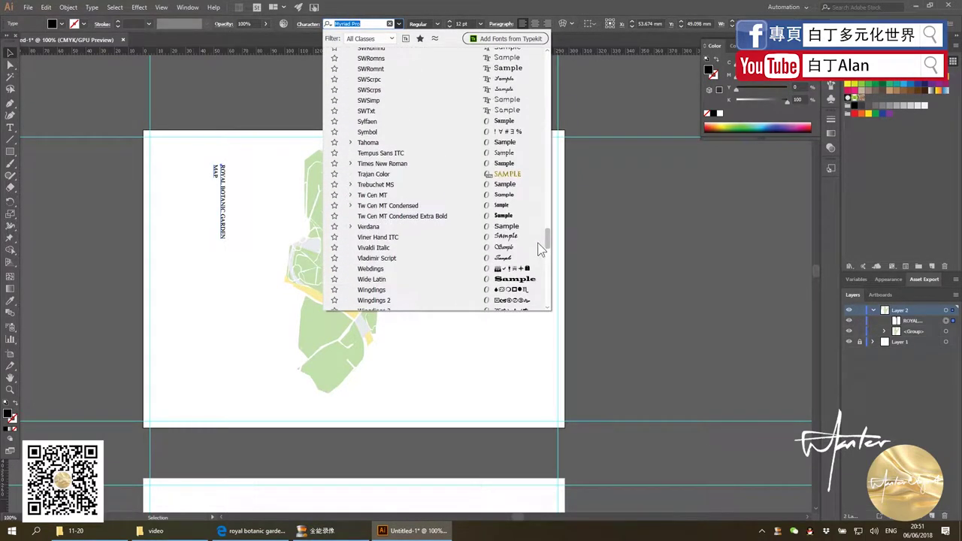
click(381, 164)
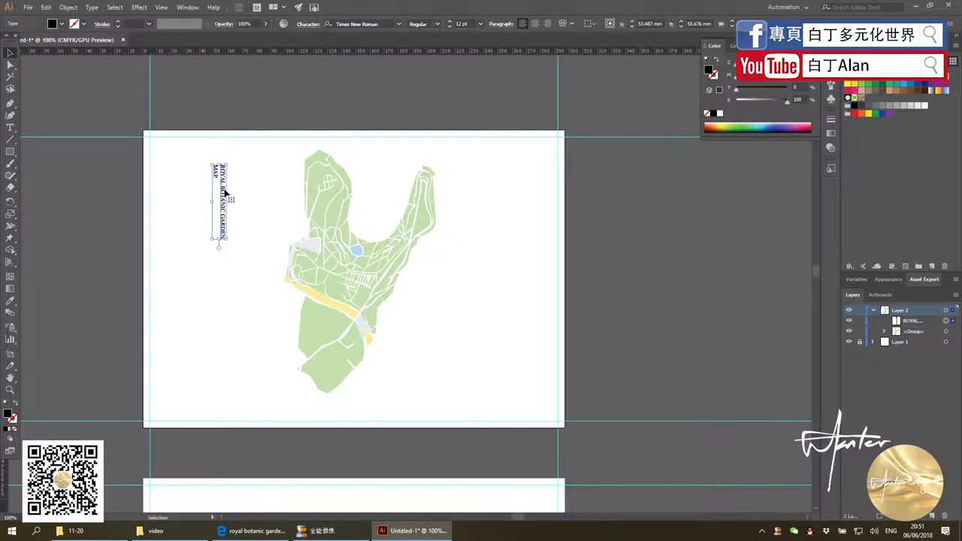
drag(225, 193, 531, 178)
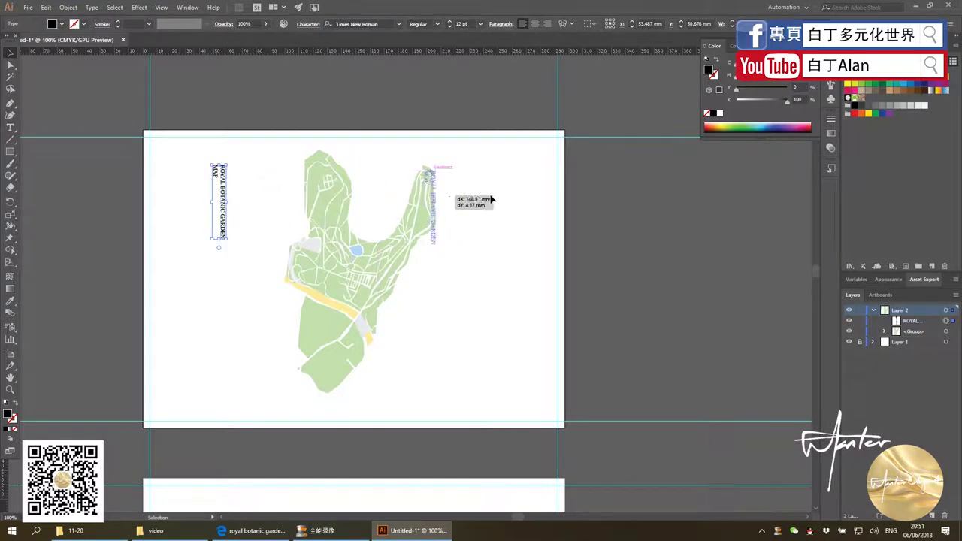
Set the whole title to 36 pt and the word MAP to 72 pt
click(479, 24)
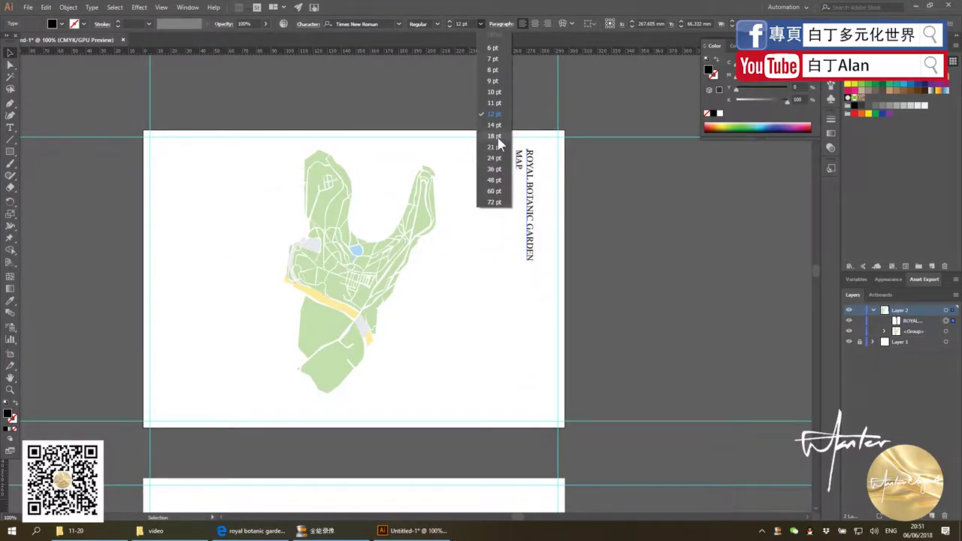
click(496, 137)
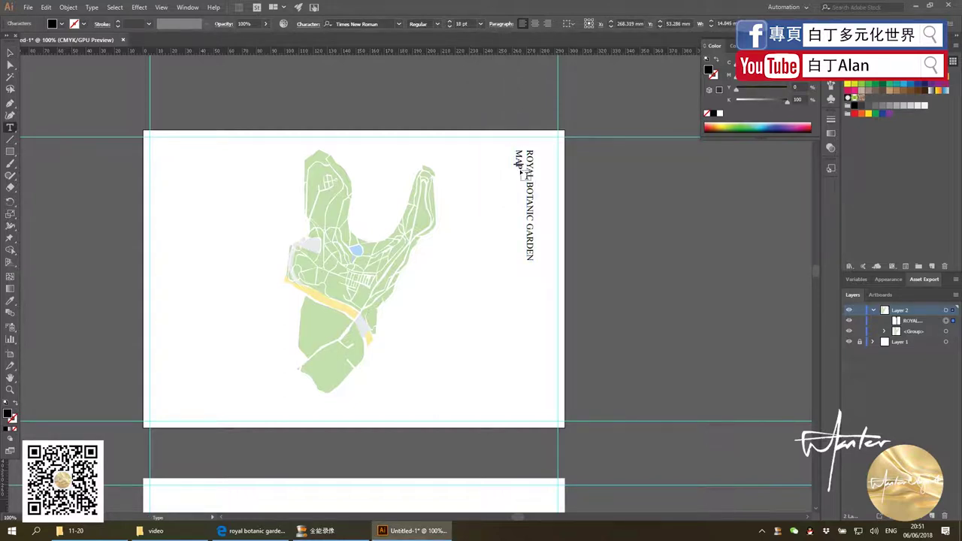
click(10, 53)
click(480, 24)
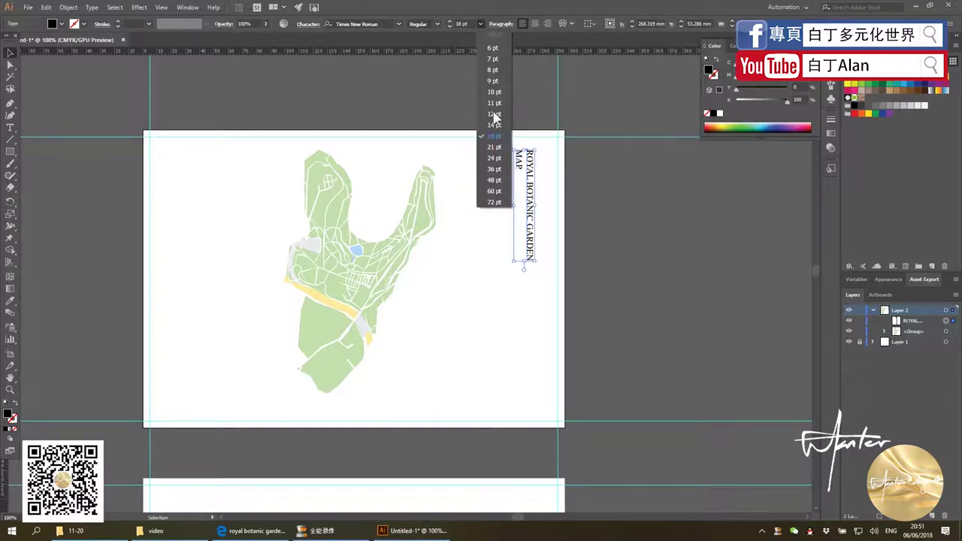
click(497, 154)
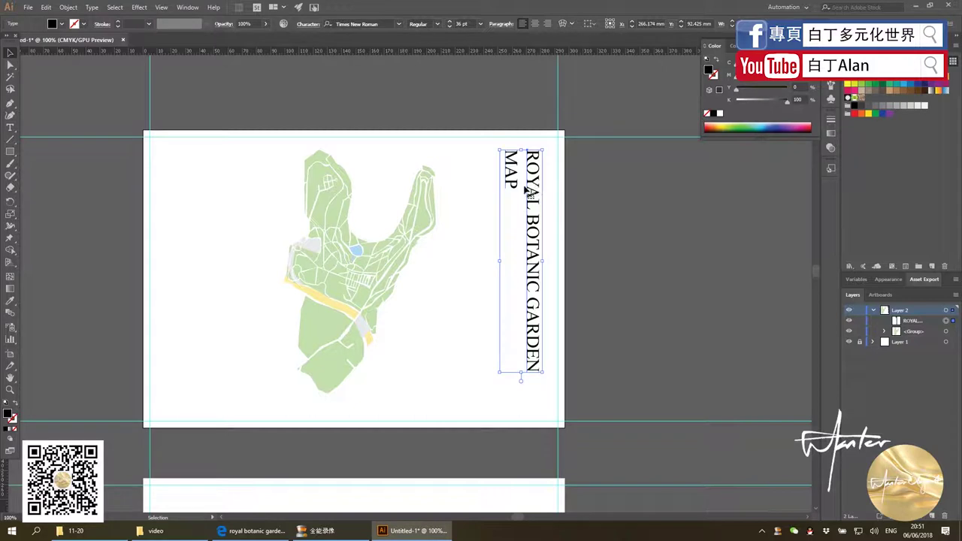
double_click(516, 188)
drag(517, 189, 511, 153)
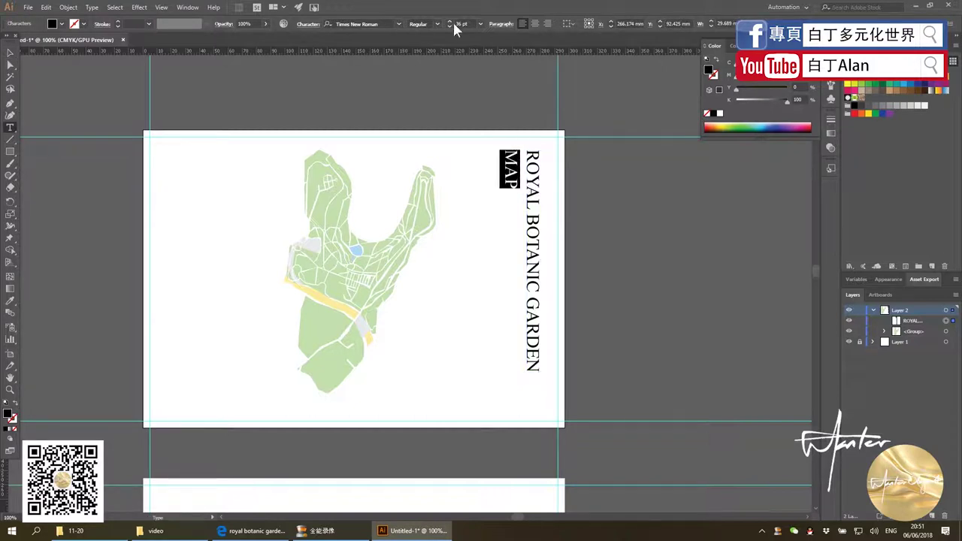
click(480, 23)
click(496, 203)
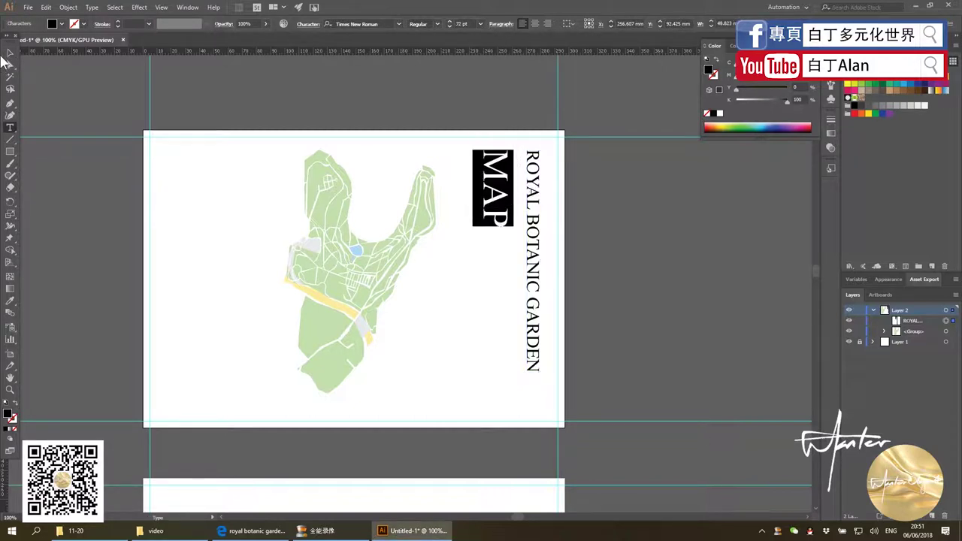
Nudge the title block slightly right, deselect it, and switch to the browser
click(9, 54)
click(582, 202)
drag(533, 204, 549, 203)
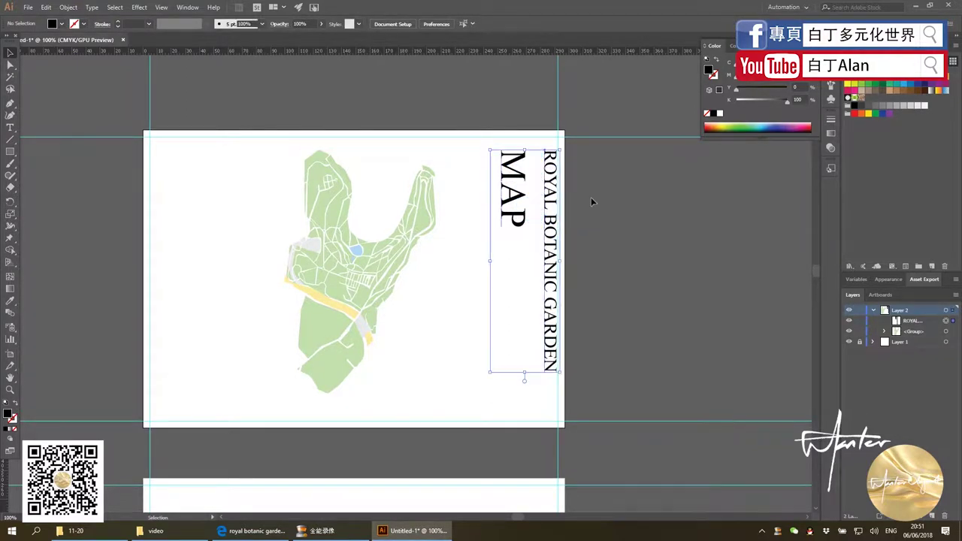
click(591, 202)
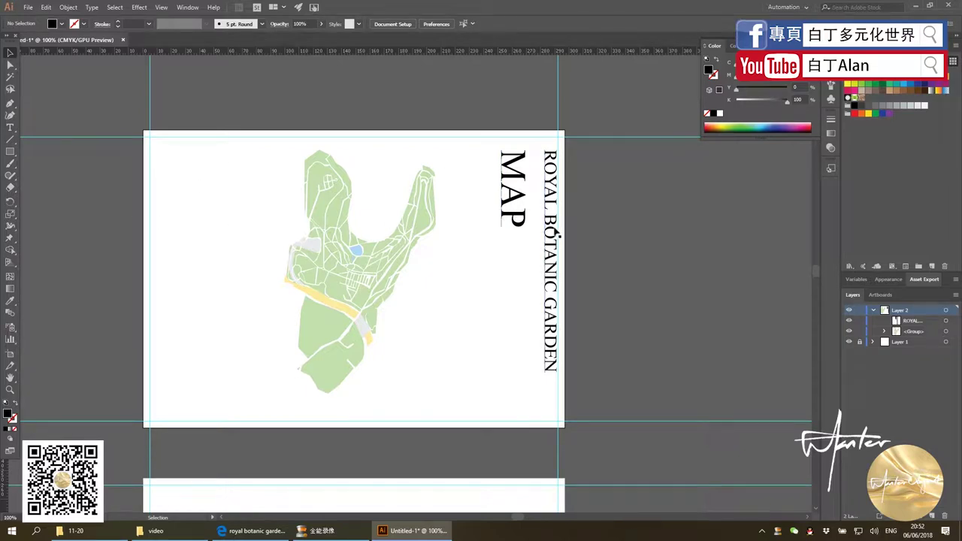
key(alt+Tab)
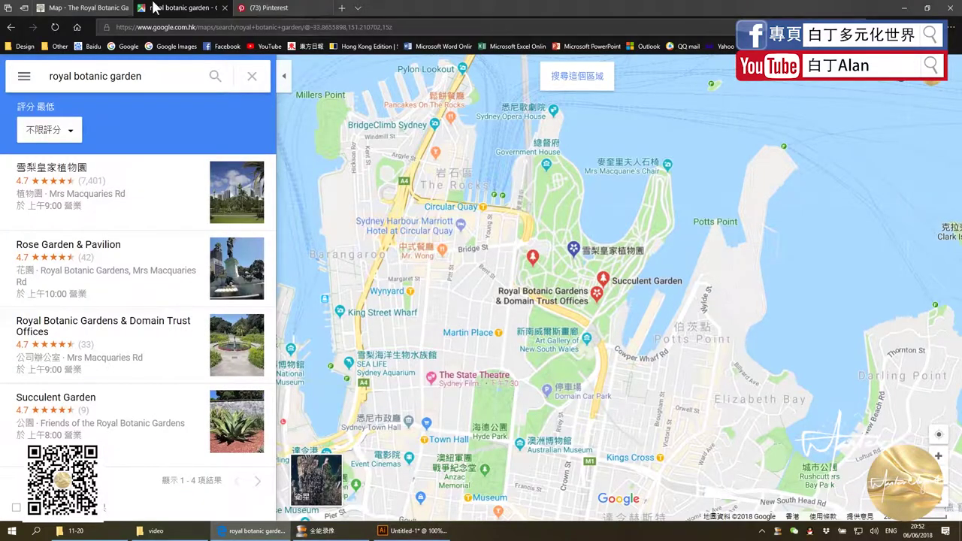
Scroll through the Pinterest 'brochure format' pins, including folding-type guides, for layout ideas
click(299, 13)
mouse_move(138, 316)
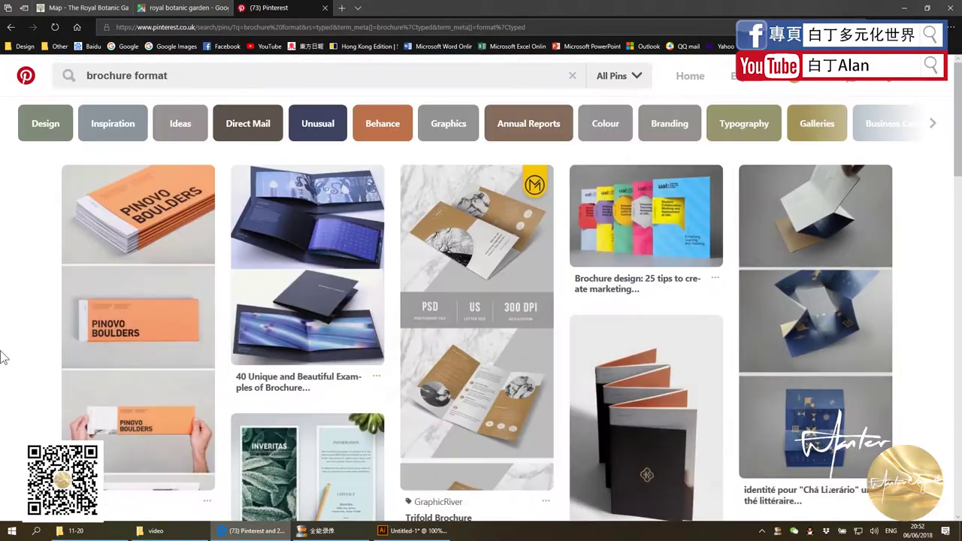
scroll(202, 363, down, 3)
scroll(201, 364, down, 1)
scroll(202, 363, down, 2)
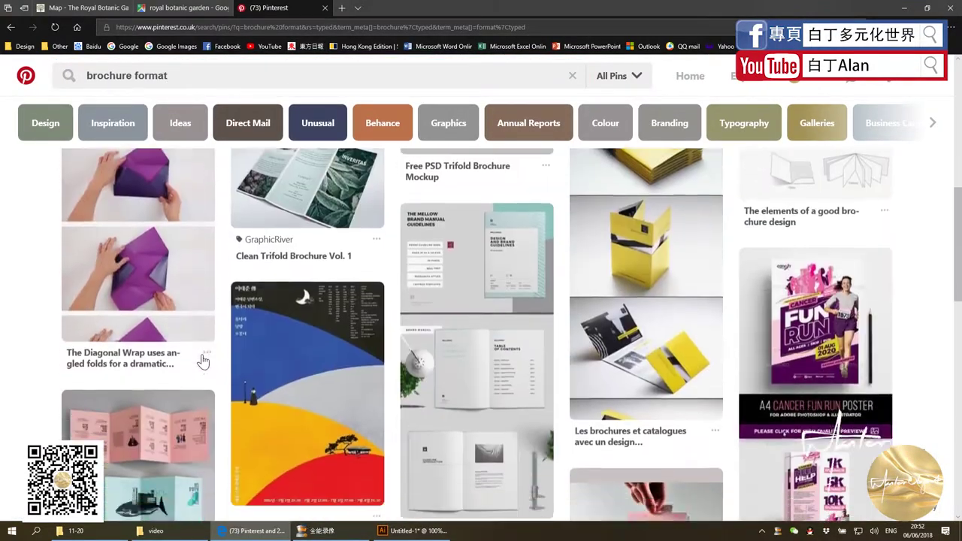
scroll(201, 361, down, 3)
scroll(201, 359, down, 3)
scroll(197, 358, up, 1)
scroll(197, 354, up, 2)
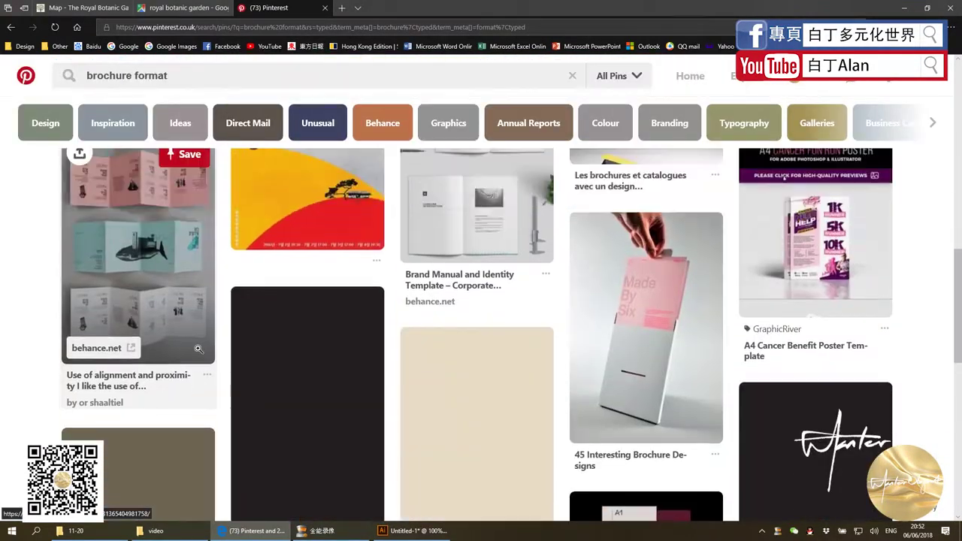
scroll(198, 348, down, 2)
scroll(198, 349, down, 1)
scroll(199, 349, up, 3)
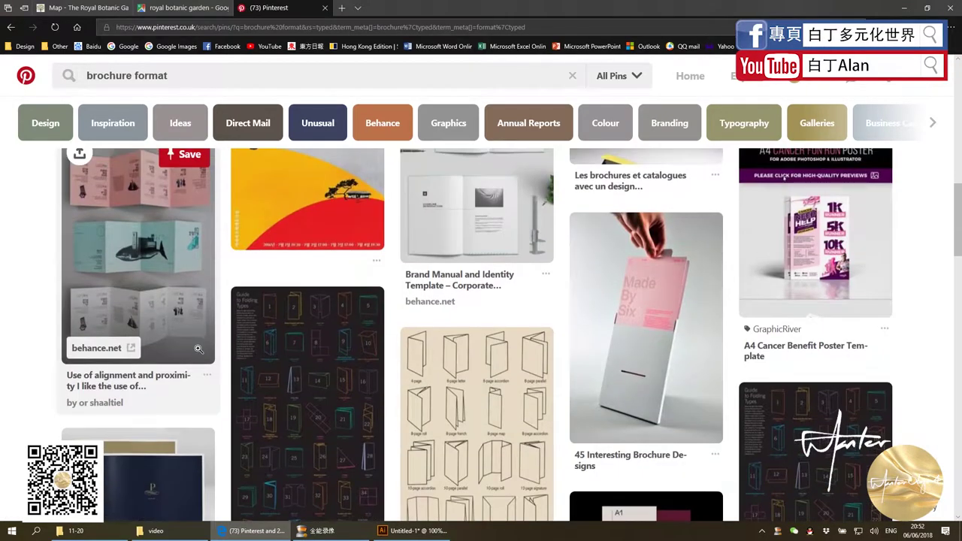
scroll(198, 349, up, 1)
scroll(197, 348, down, 1)
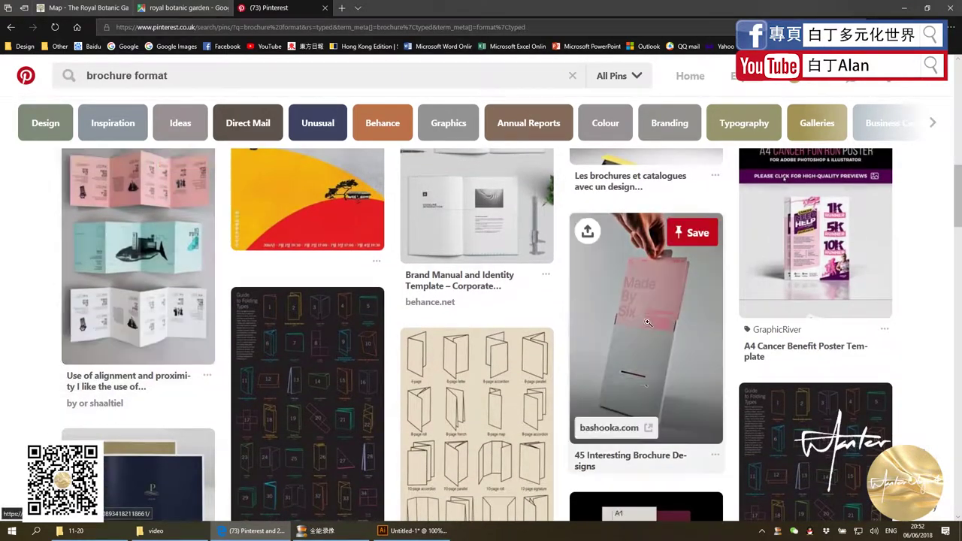
scroll(677, 331, down, 1)
scroll(694, 276, down, 2)
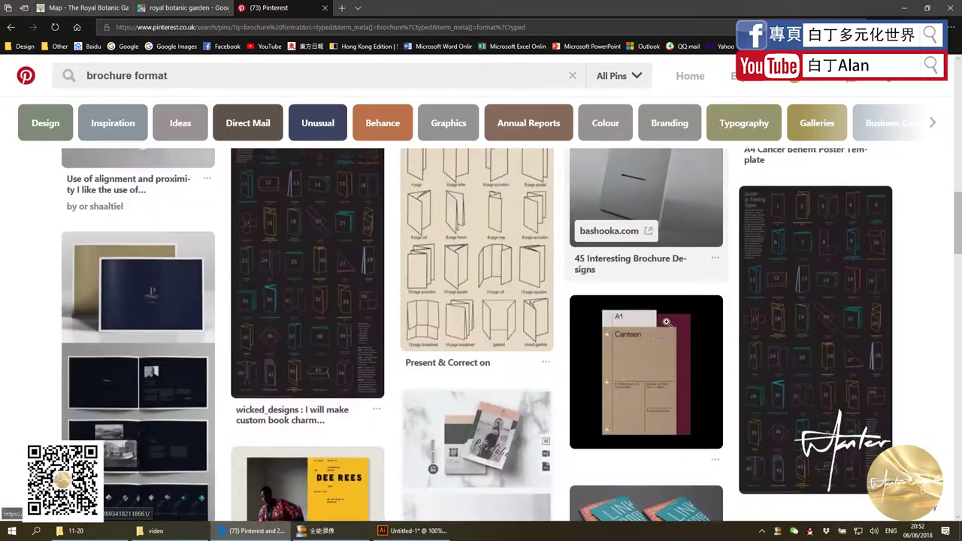
scroll(676, 301, up, 2)
scroll(648, 324, up, 1)
scroll(649, 324, down, 3)
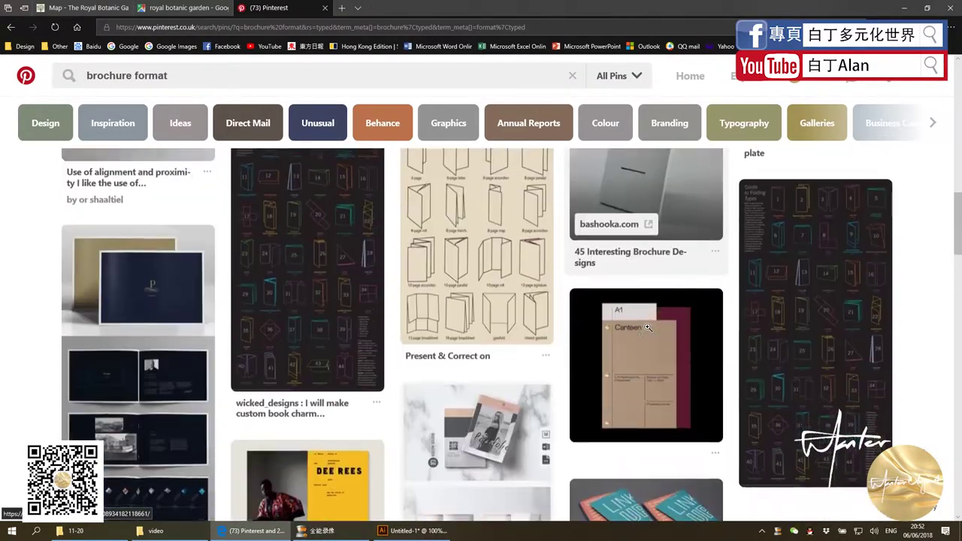
scroll(648, 327, down, 3)
scroll(647, 327, down, 2)
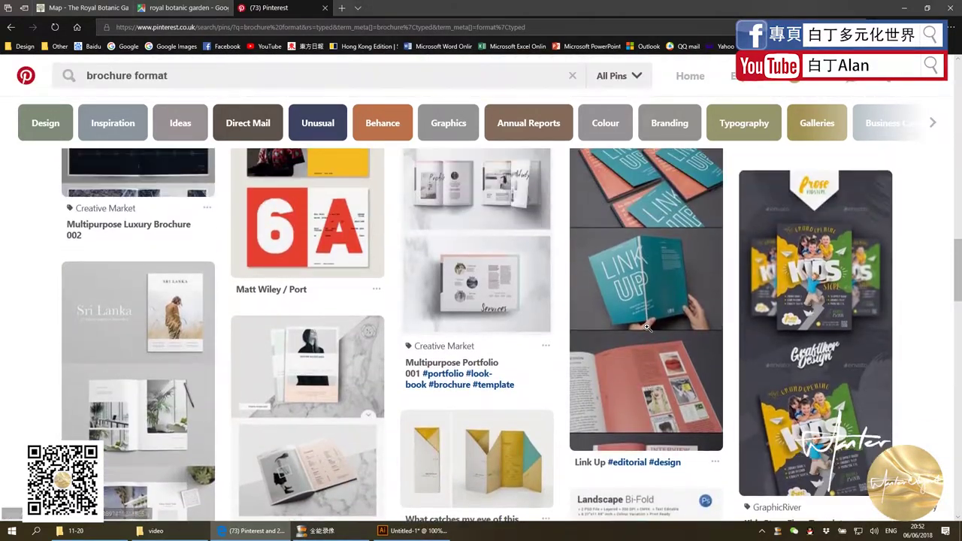
scroll(646, 327, down, 1)
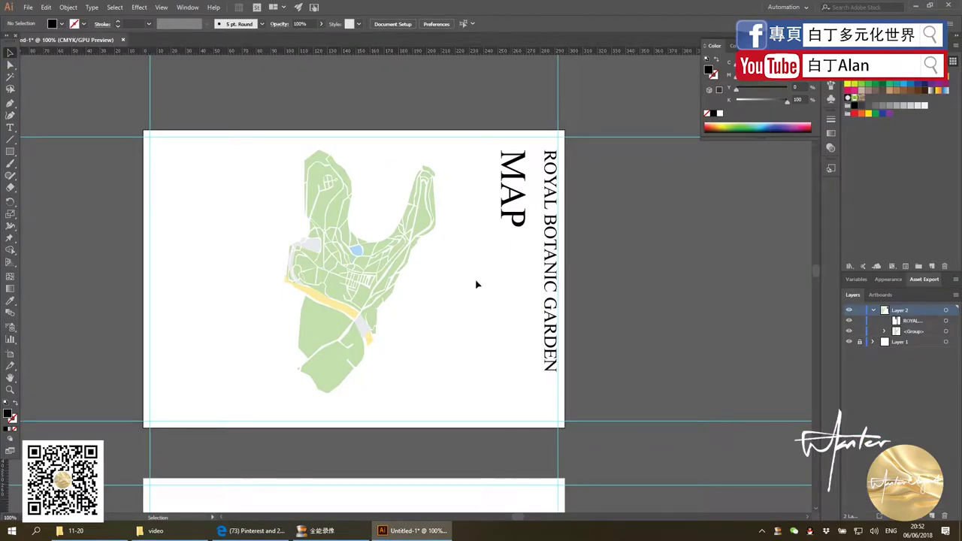
Open place 6 on the garden map and select its name, Australian Rockery Lawn
click(248, 529)
click(89, 7)
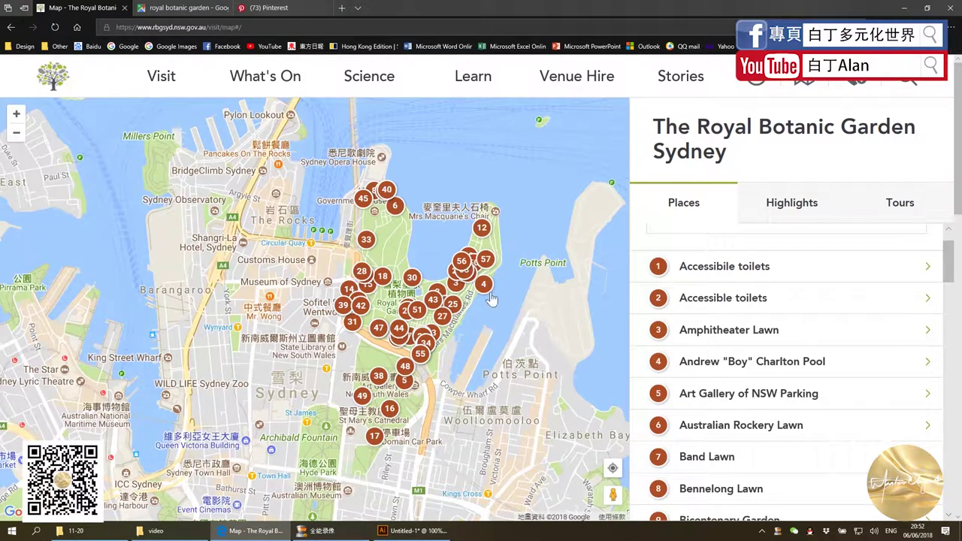
click(396, 208)
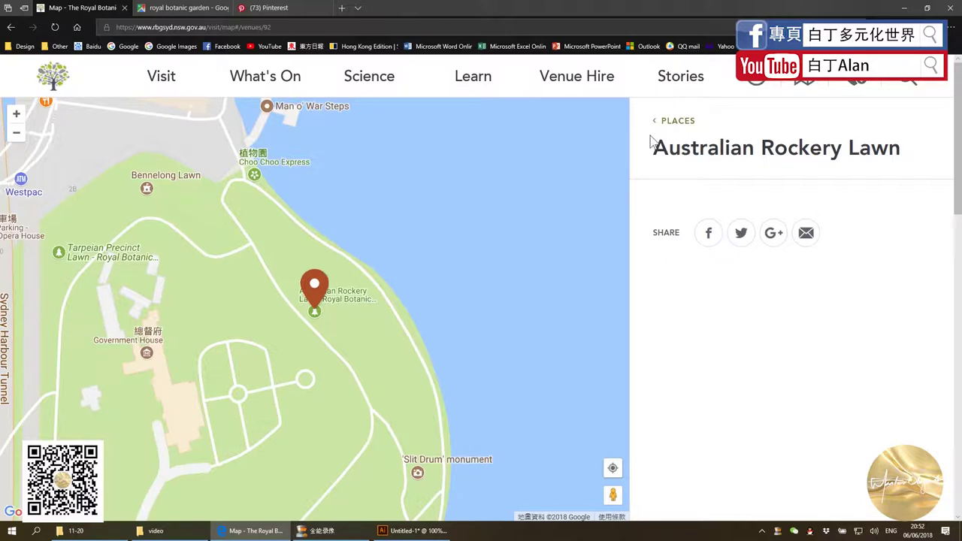
mouse_move(651, 141)
mouse_down()
mouse_move(691, 159)
mouse_move(930, 171)
mouse_up()
key(ctrl+c)
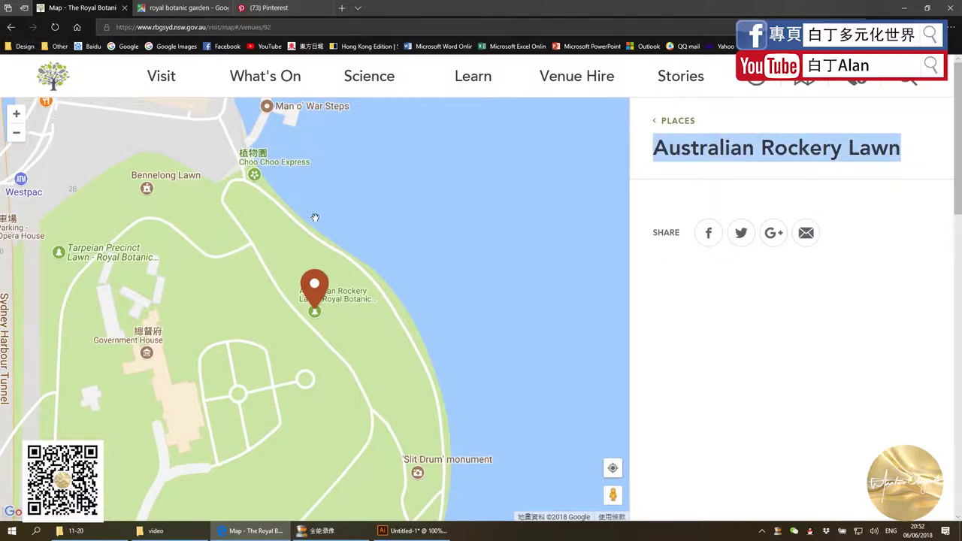
click(11, 28)
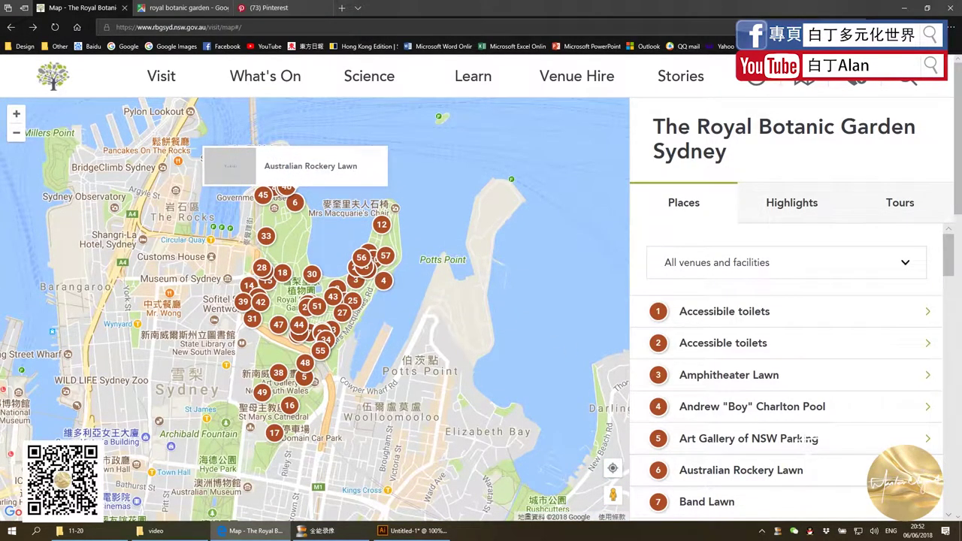
Review the Queen Elizabeth II Gate details and places list, then return to Illustrator
click(741, 470)
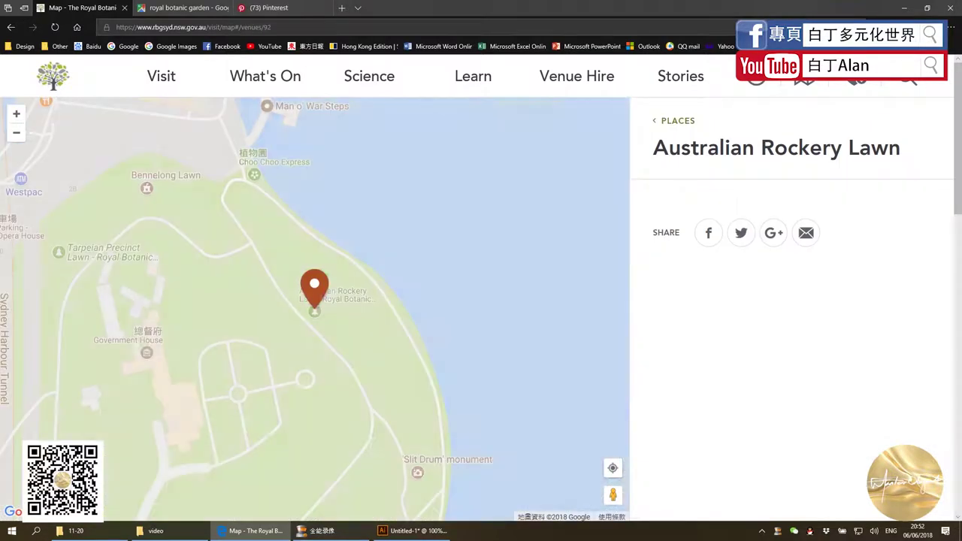
click(11, 28)
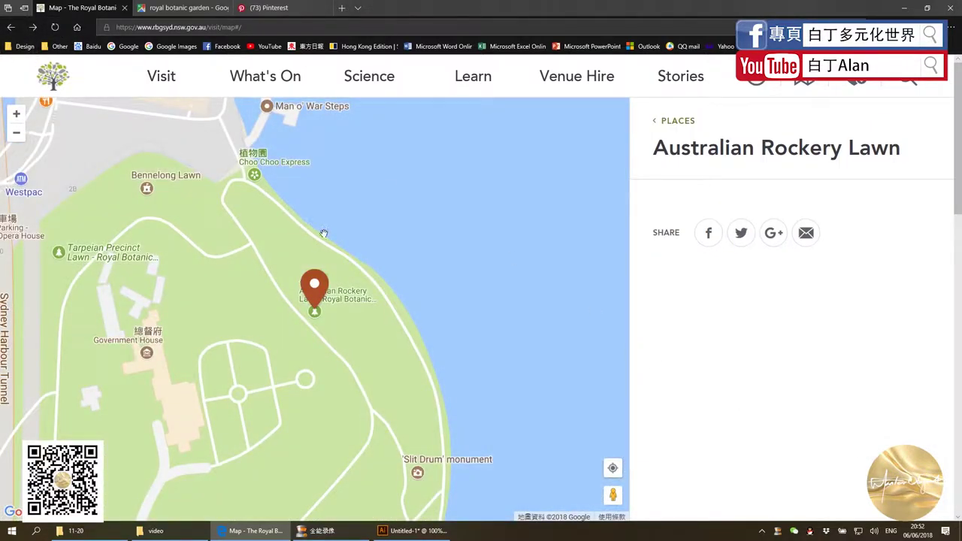
click(294, 198)
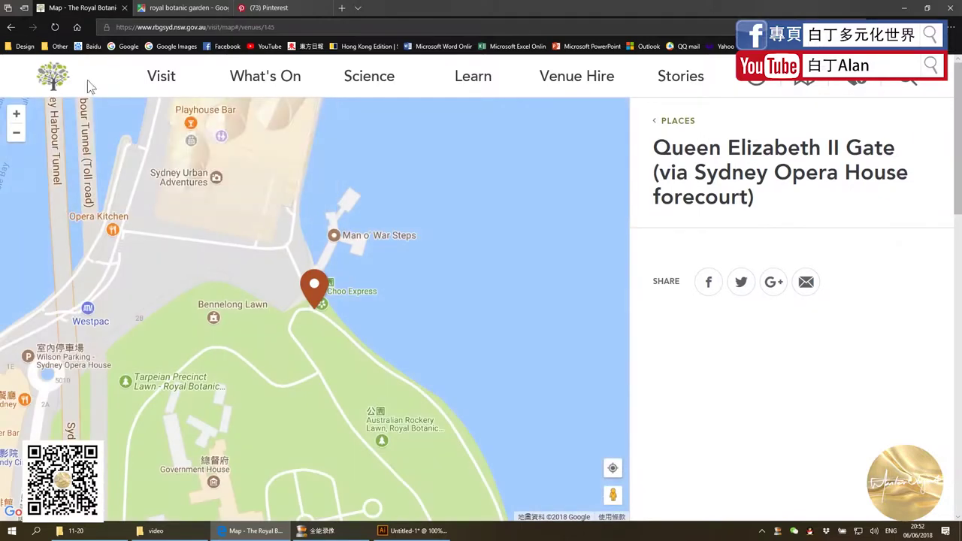
click(10, 29)
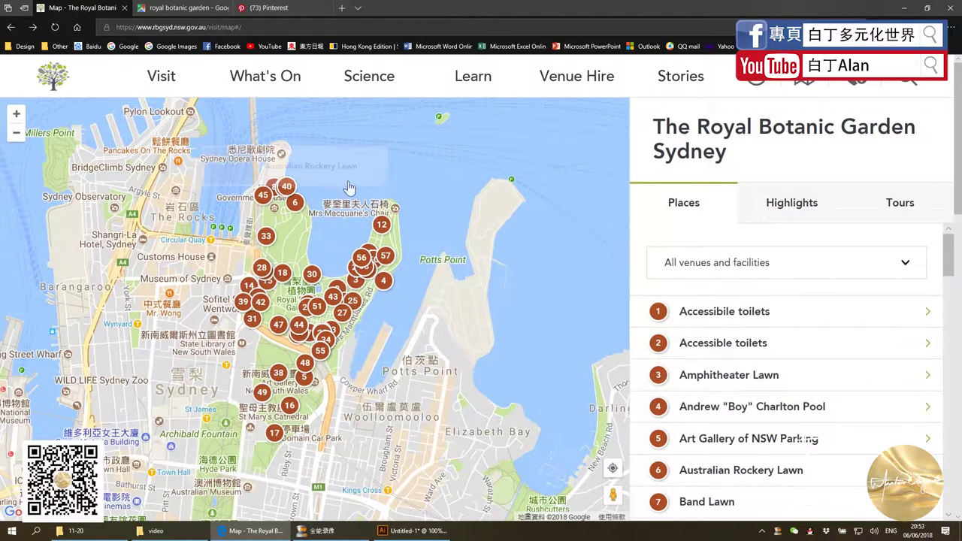
scroll(727, 453, down, 3)
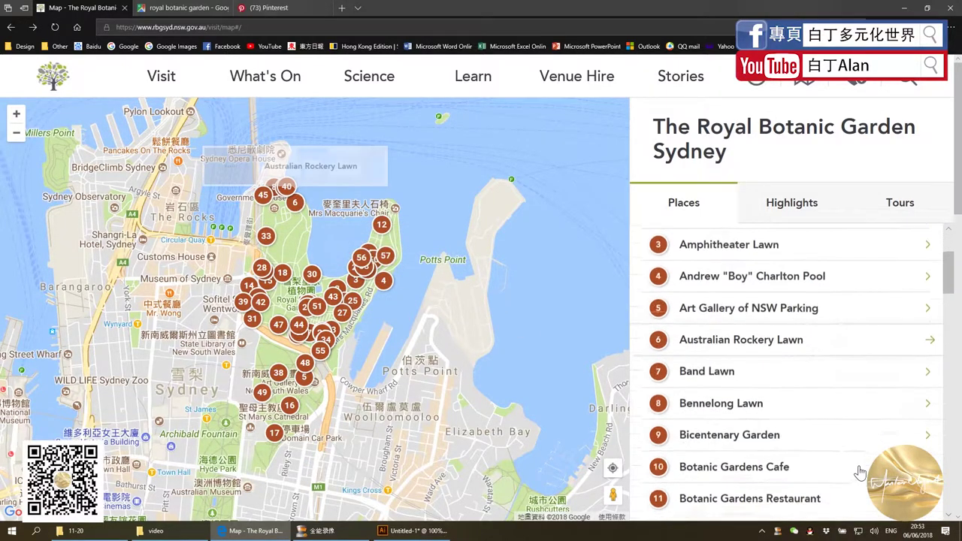
scroll(777, 402, down, 1)
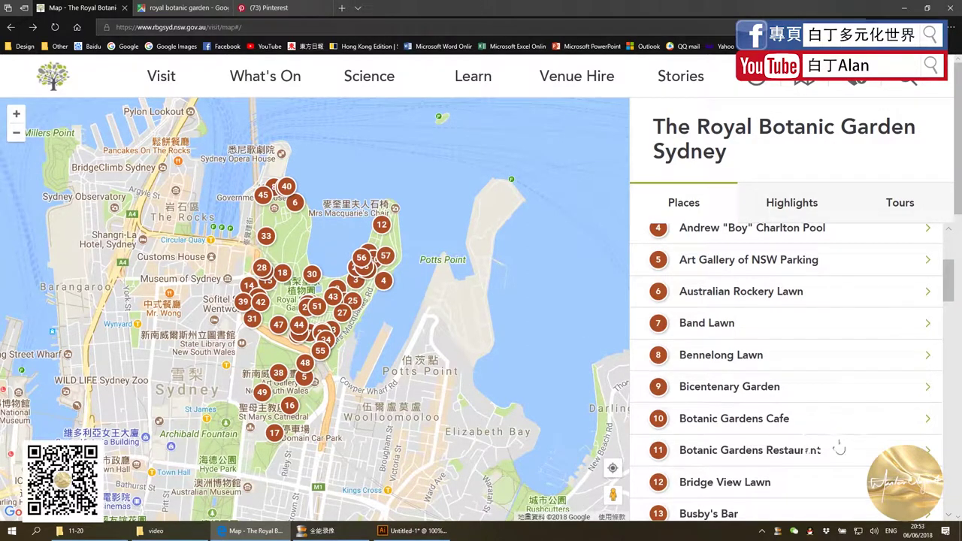
click(414, 530)
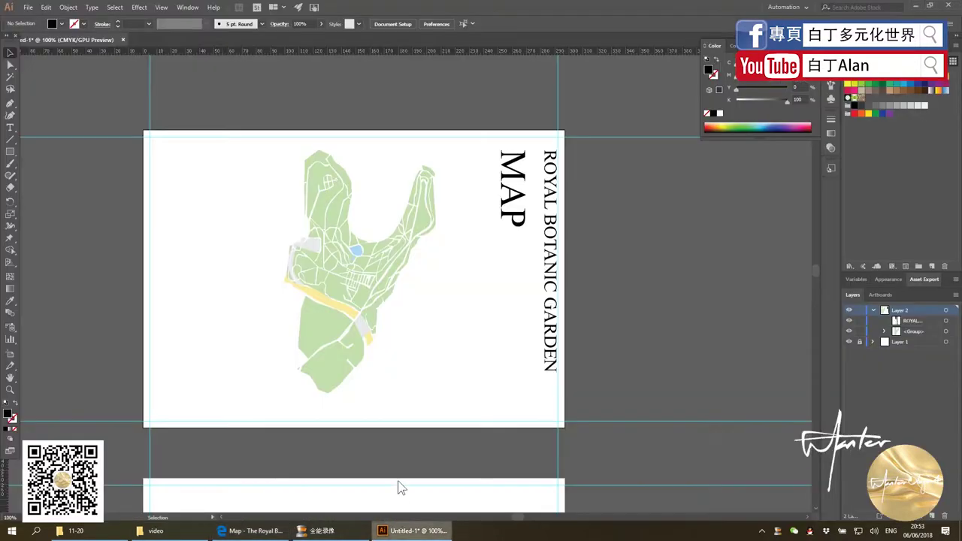
Paste 'Australian Rockery Lawn' as a text label, shrink it and move it upper left
click(10, 132)
click(215, 197)
key(ctrl+v)
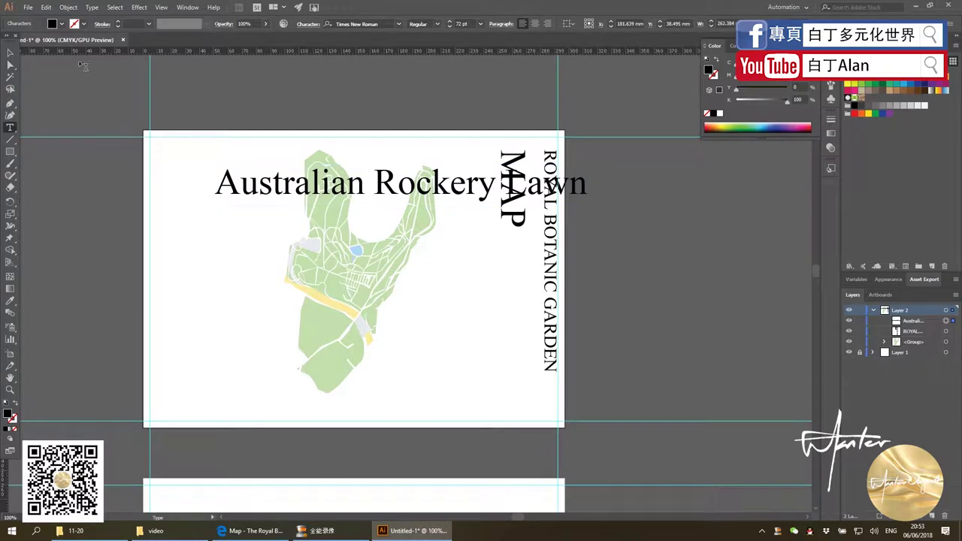
click(9, 52)
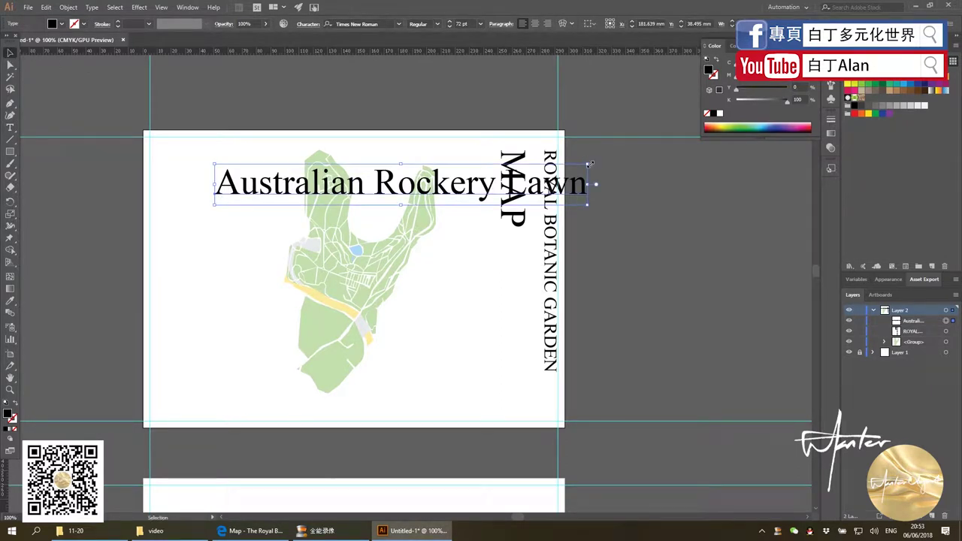
drag(590, 163, 200, 199)
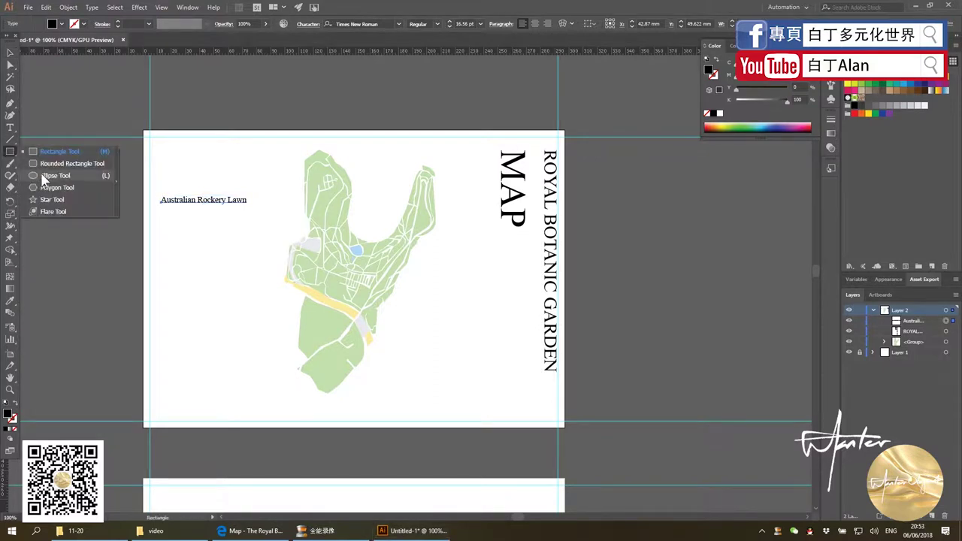
Draw a small red-filled circle above the label
drag(10, 156, 45, 174)
drag(208, 154, 244, 191)
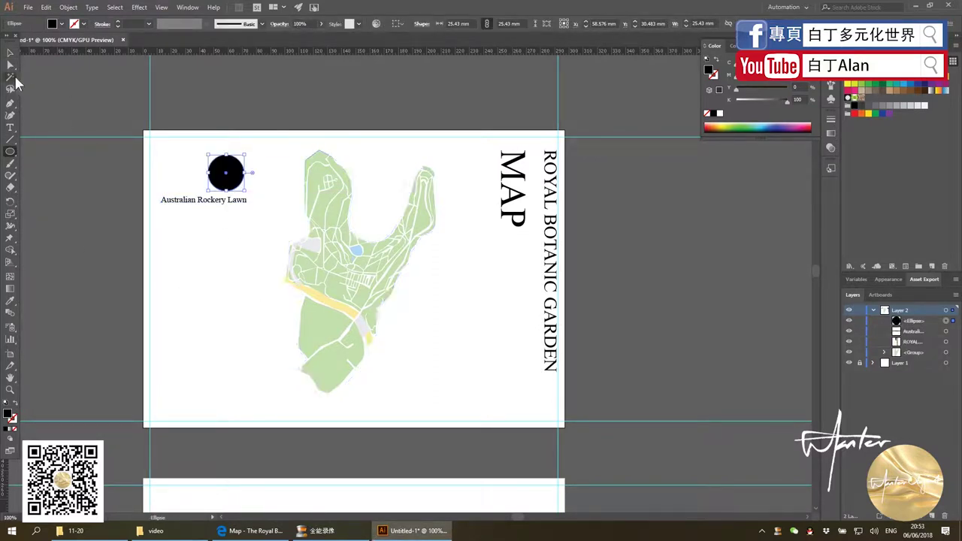
click(10, 52)
scroll(253, 207, up, 1)
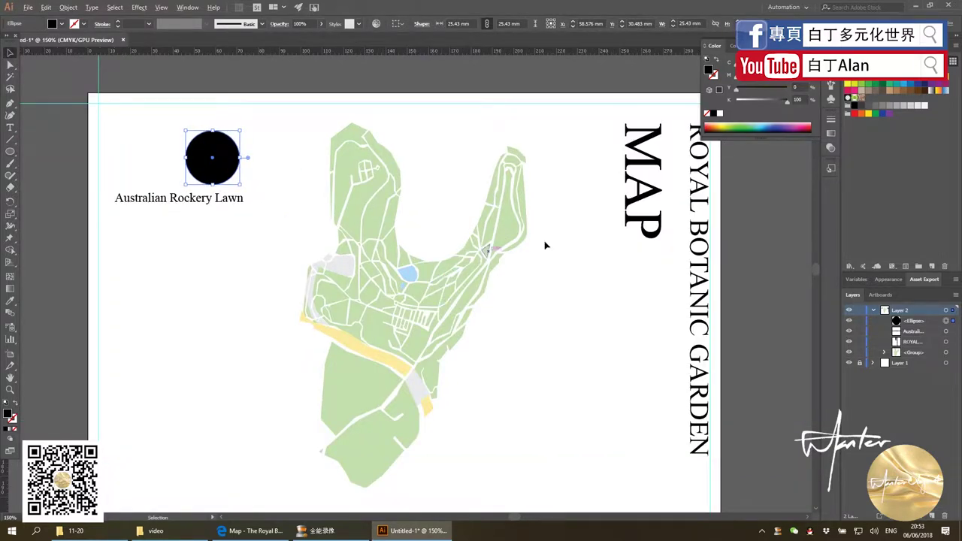
click(877, 82)
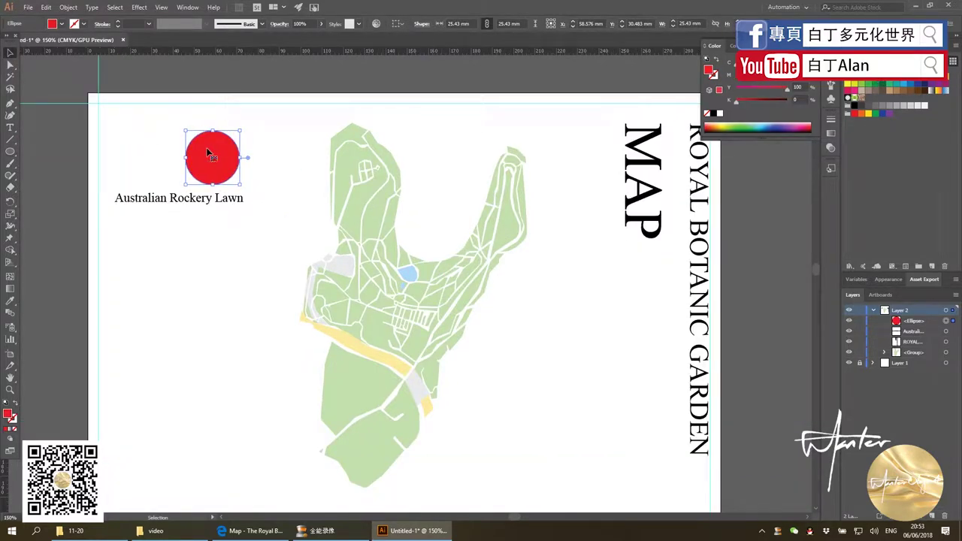
drag(239, 131, 212, 158)
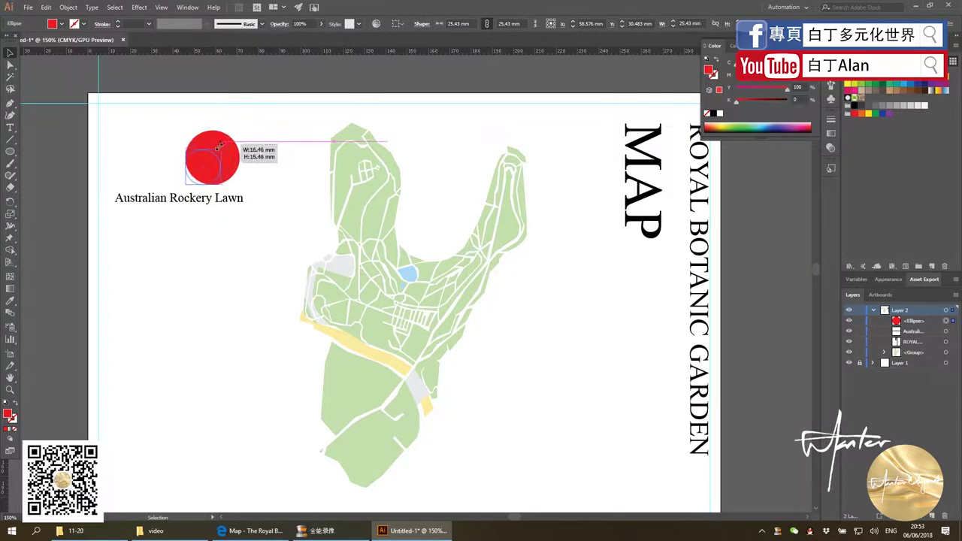
Type a white 6 and set it on the red circle
click(10, 128)
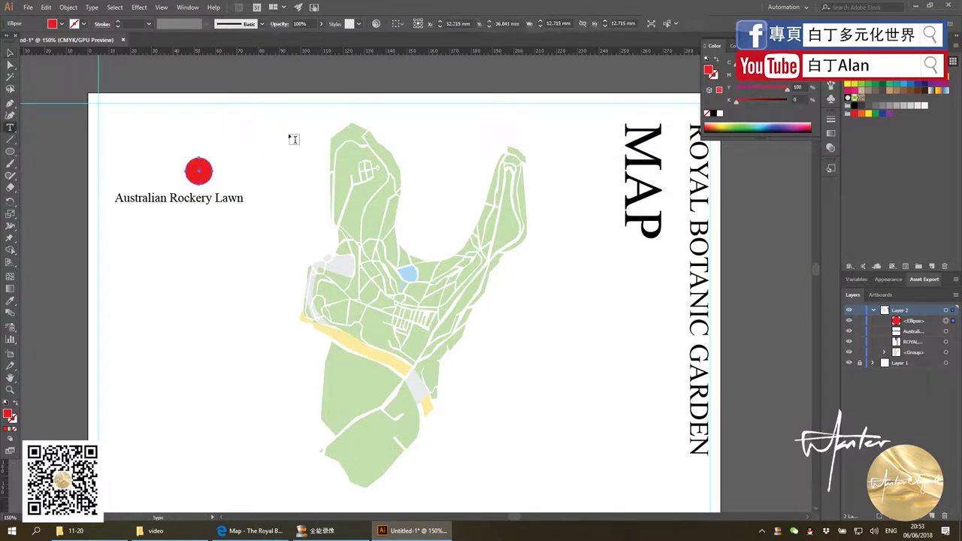
click(297, 134)
text(6)
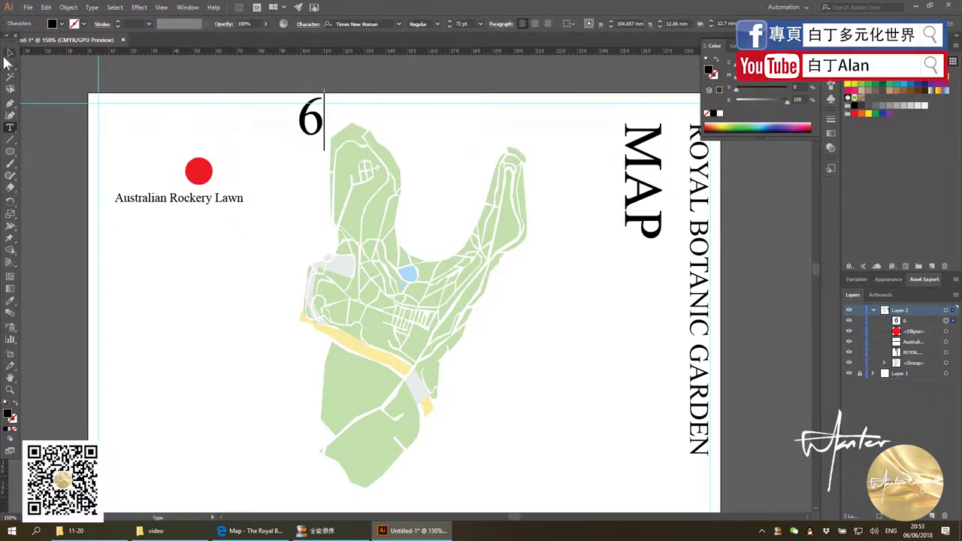
click(9, 52)
click(859, 87)
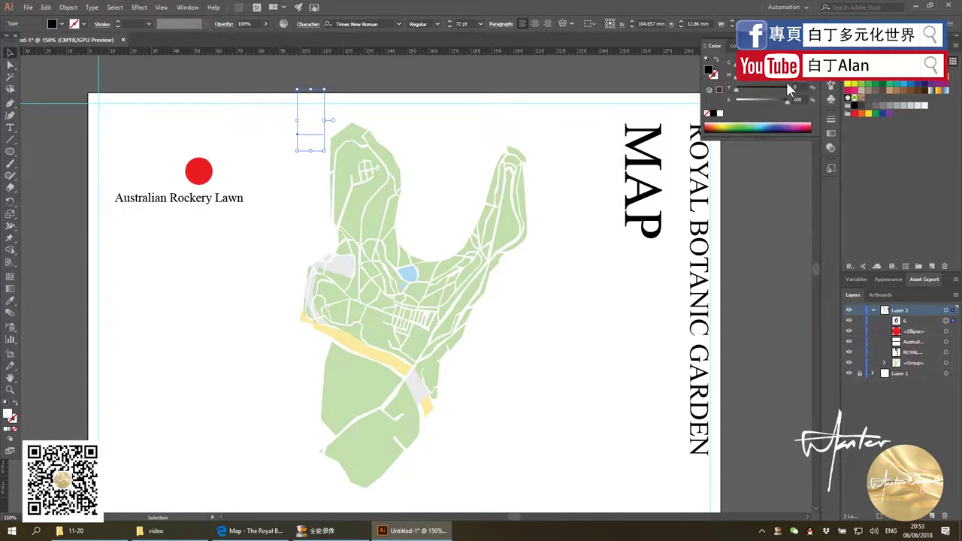
mouse_move(324, 89)
mouse_down()
mouse_move(312, 118)
mouse_move(201, 173)
mouse_up()
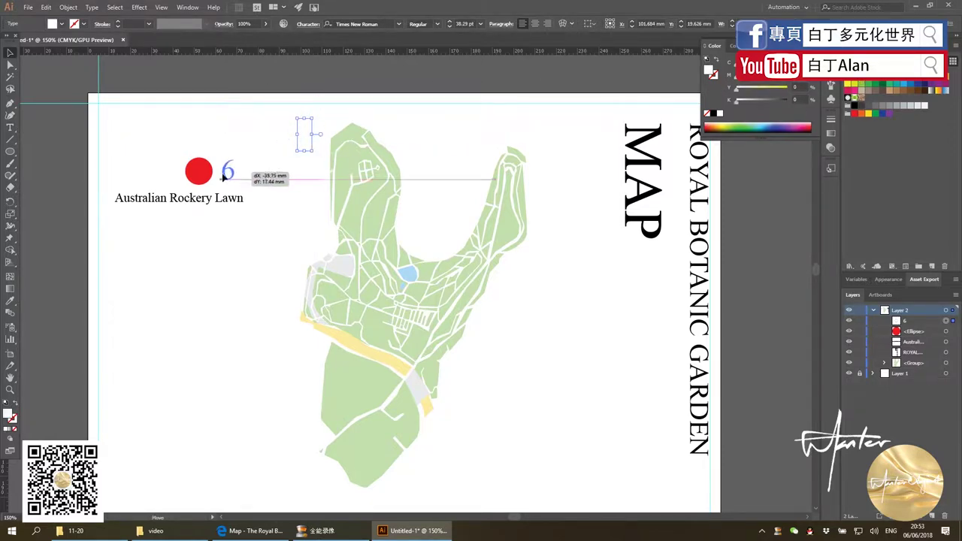
Move the numbered 6 marker onto the map's top tip and level the label with it
scroll(213, 152, up, 2)
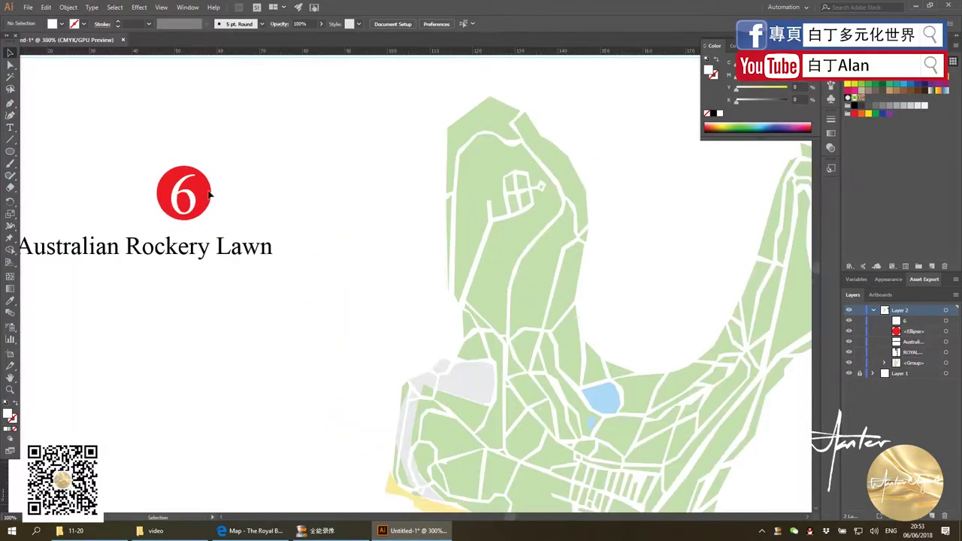
shift+click(176, 184)
drag(186, 203, 530, 129)
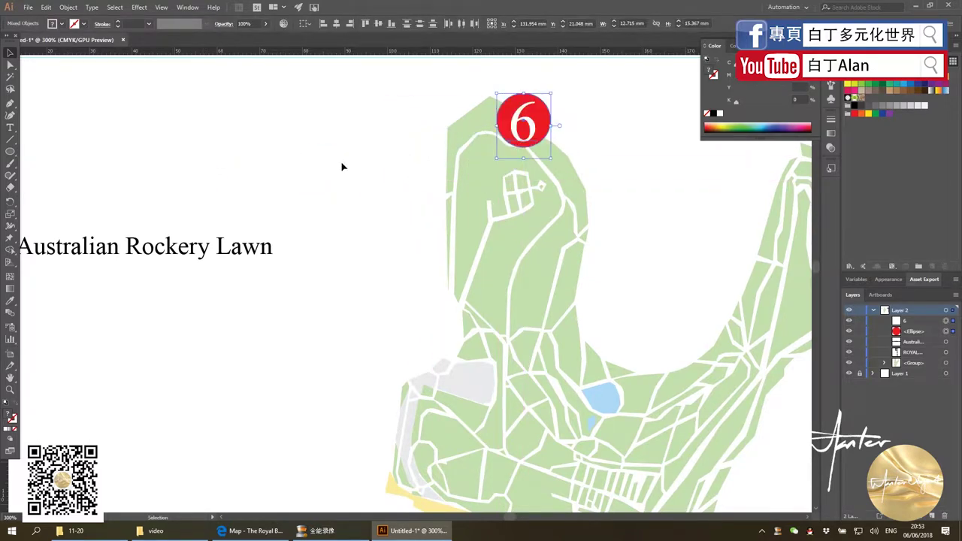
scroll(346, 173, down, 2)
mouse_move(241, 221)
mouse_down()
mouse_move(337, 154)
mouse_move(125, 122)
mouse_up()
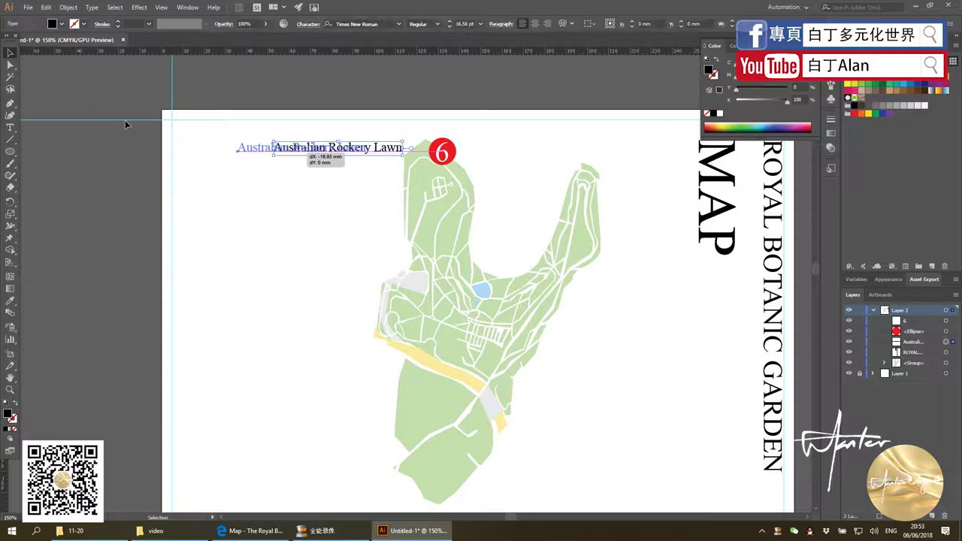
Draw a straight line from the Australian Rockery Lawn label to the 6 marker
click(10, 139)
drag(375, 147, 433, 148)
key(v)
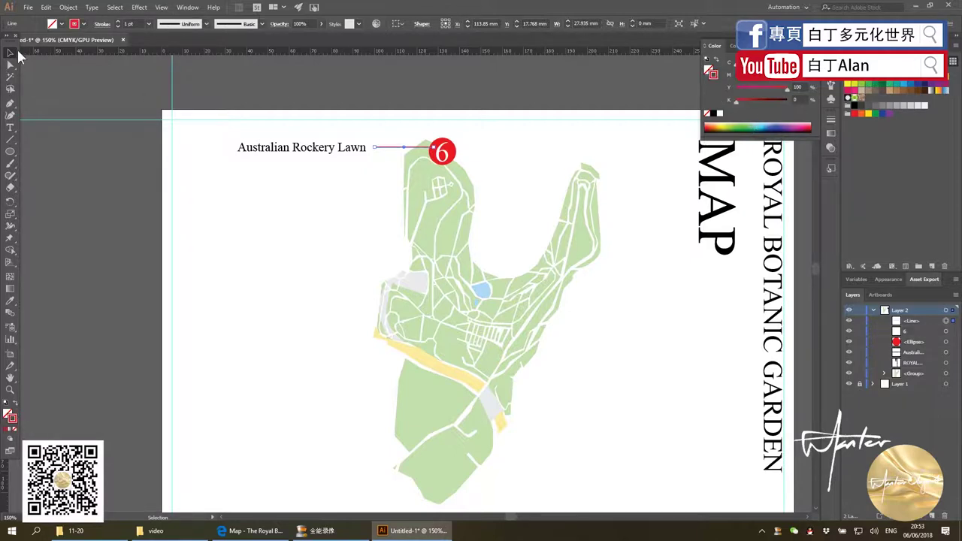
click(399, 198)
Align the red leader line with the label, extending it to reach the label, then switch to the browser
scroll(399, 198, up, 2)
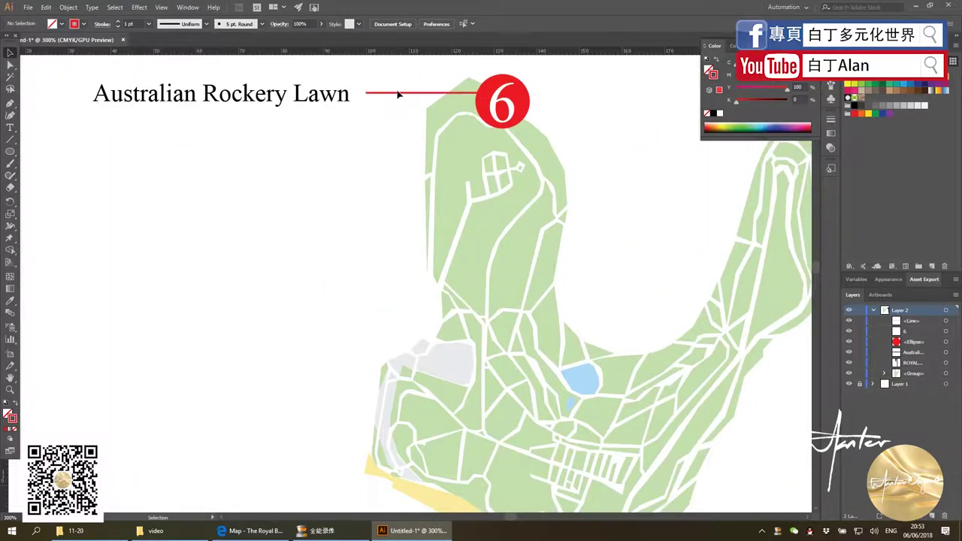
drag(399, 94, 390, 105)
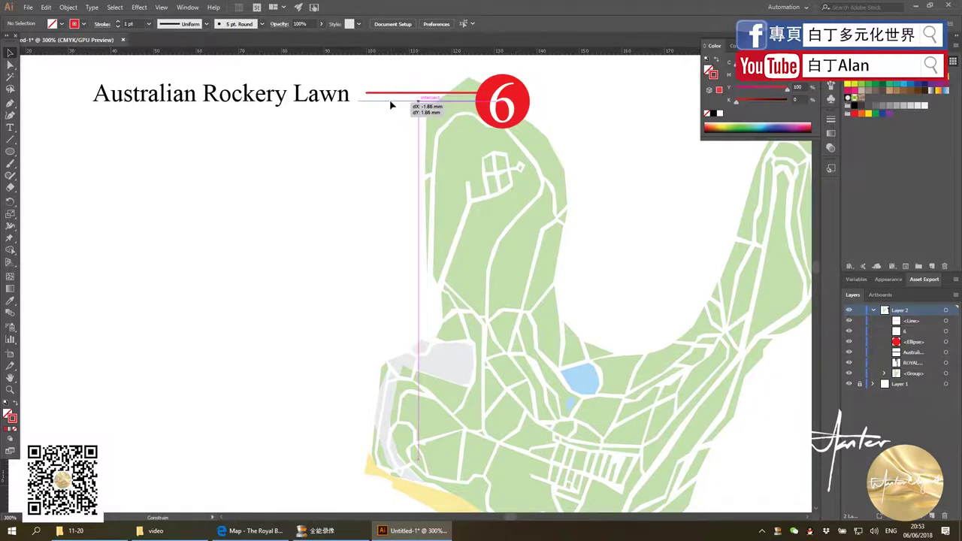
drag(334, 92, 335, 97)
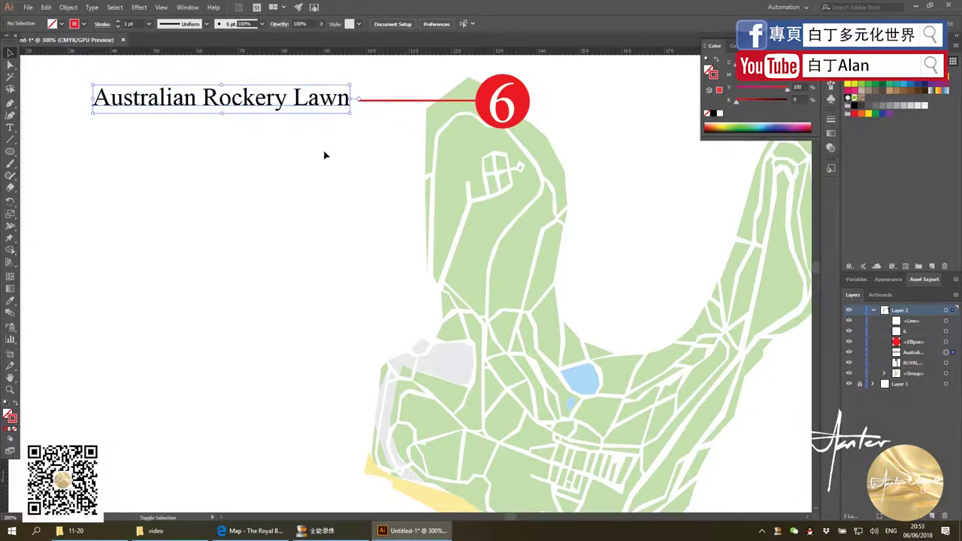
click(326, 156)
scroll(328, 157, down, 2)
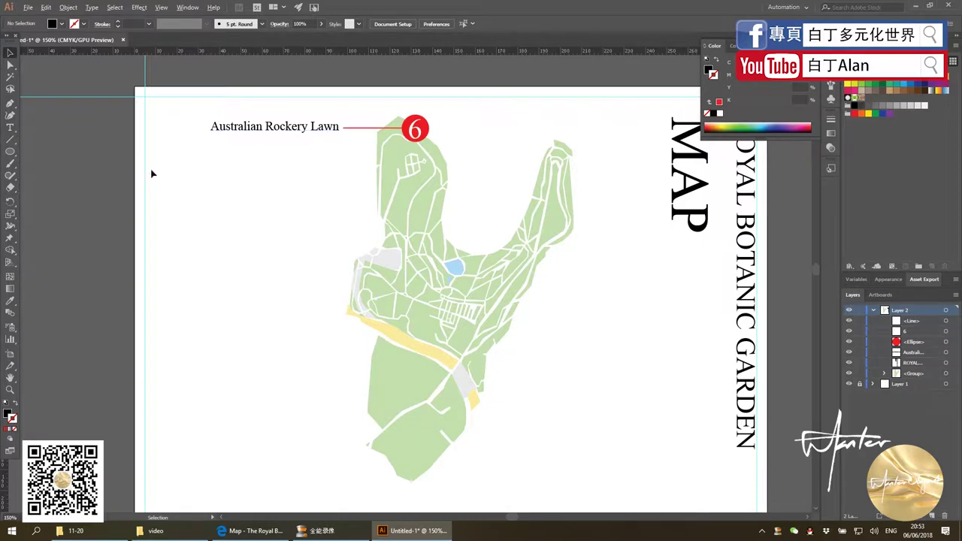
drag(250, 131, 184, 131)
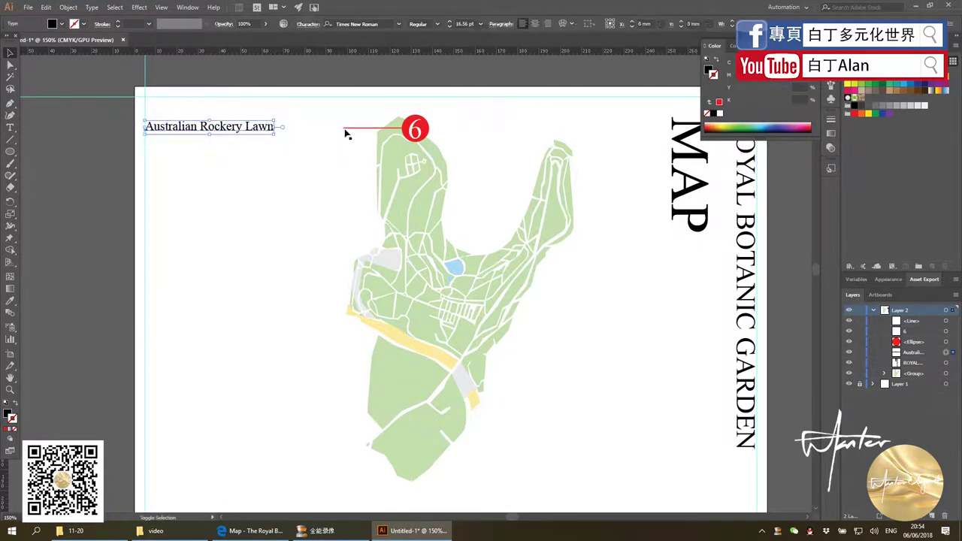
drag(344, 129, 288, 130)
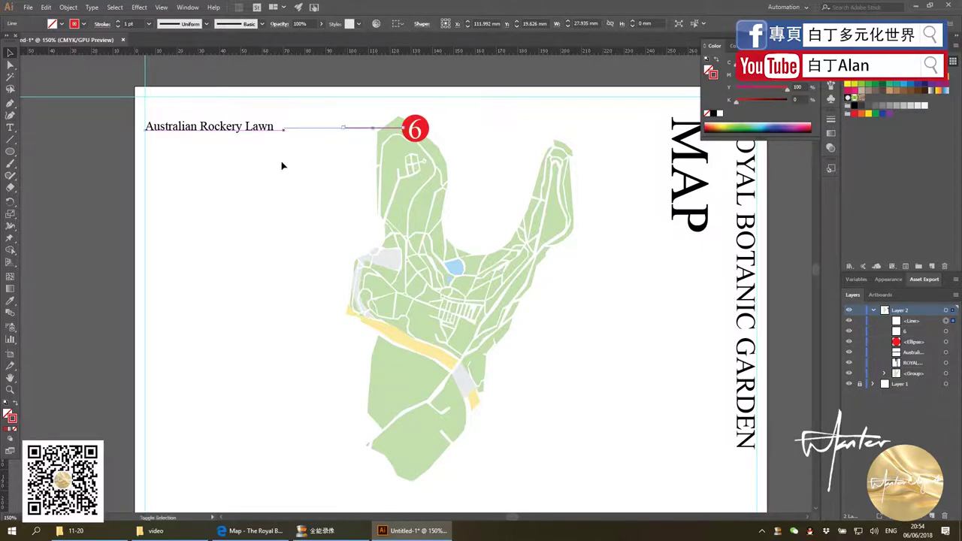
key(alt+Tab)
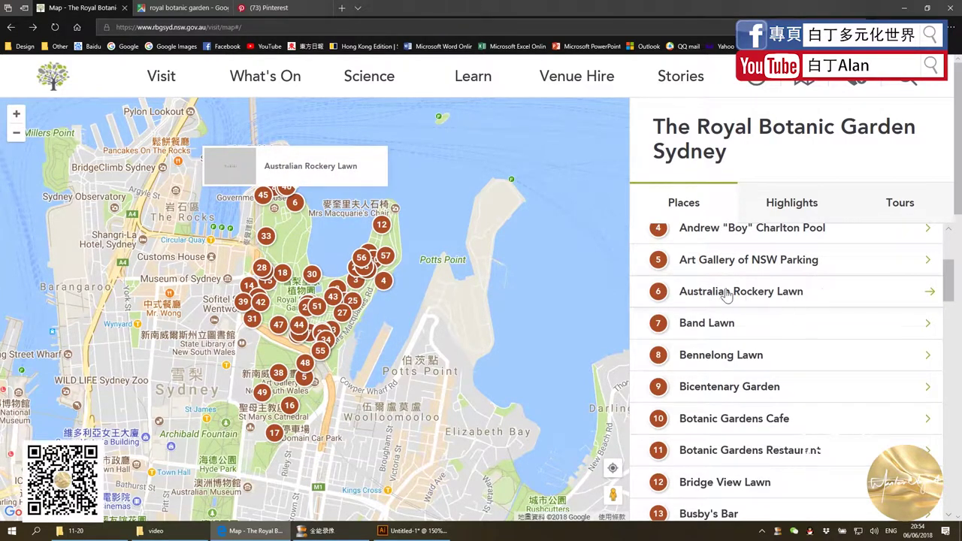
Open the Australian Rockery Lawn place details and select its heading text
drag(682, 296, 946, 296)
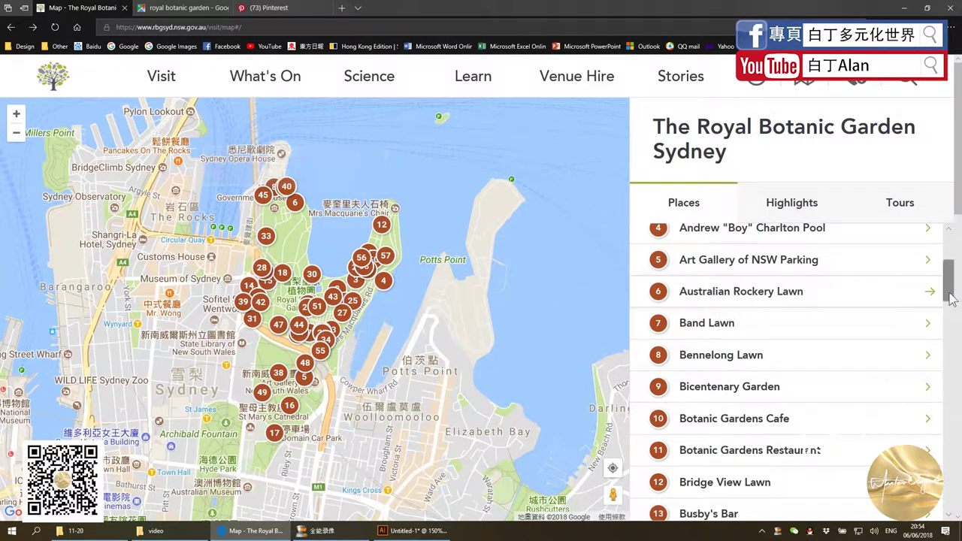
click(939, 293)
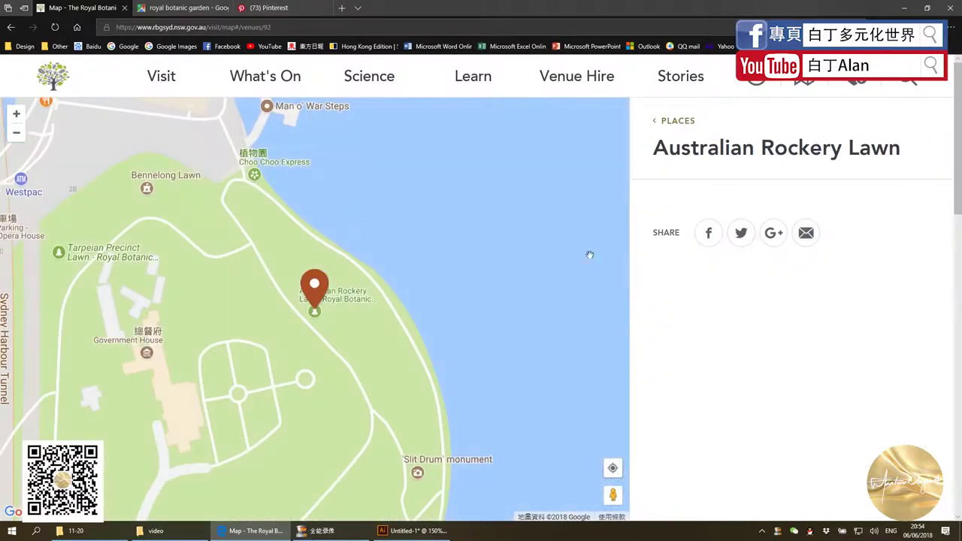
drag(644, 147, 900, 154)
key(ctrl+c)
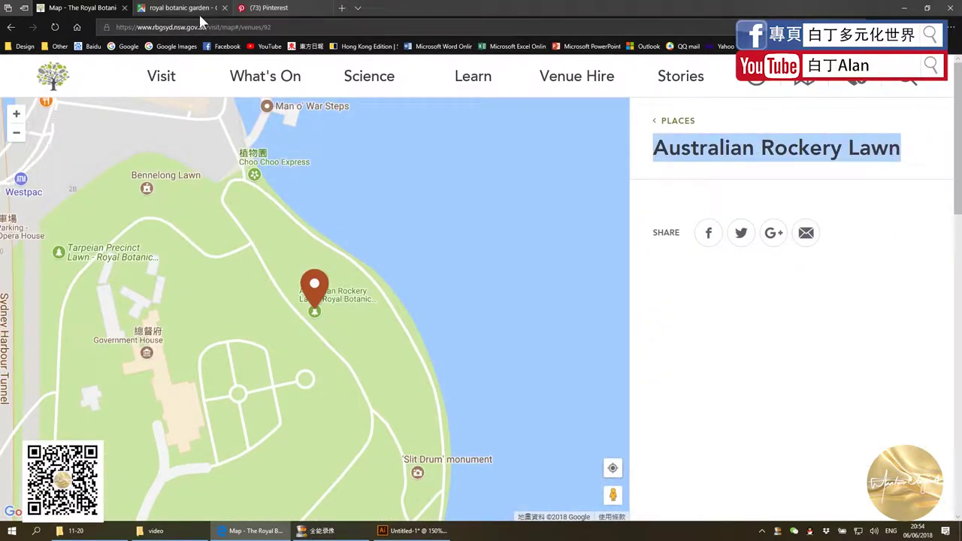
Search Google Images for 'Australian Rockery Lawn' and preview the terraced rockery photo
click(342, 8)
key(ctrl+v)
key(Return)
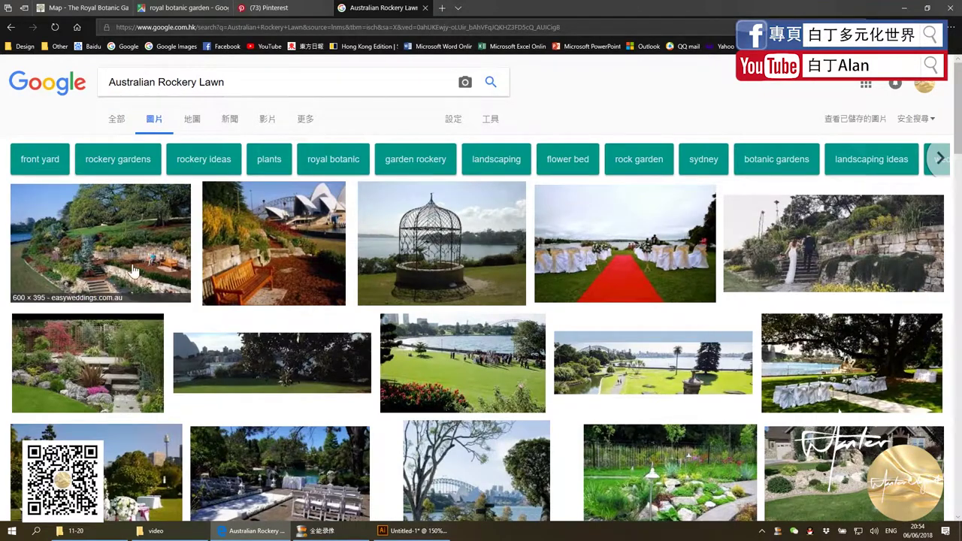
click(109, 240)
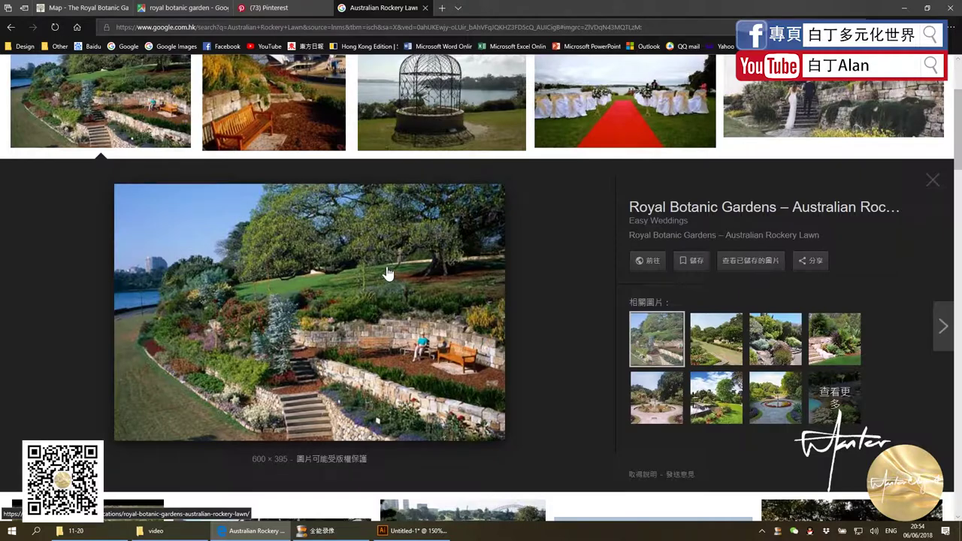
click(414, 530)
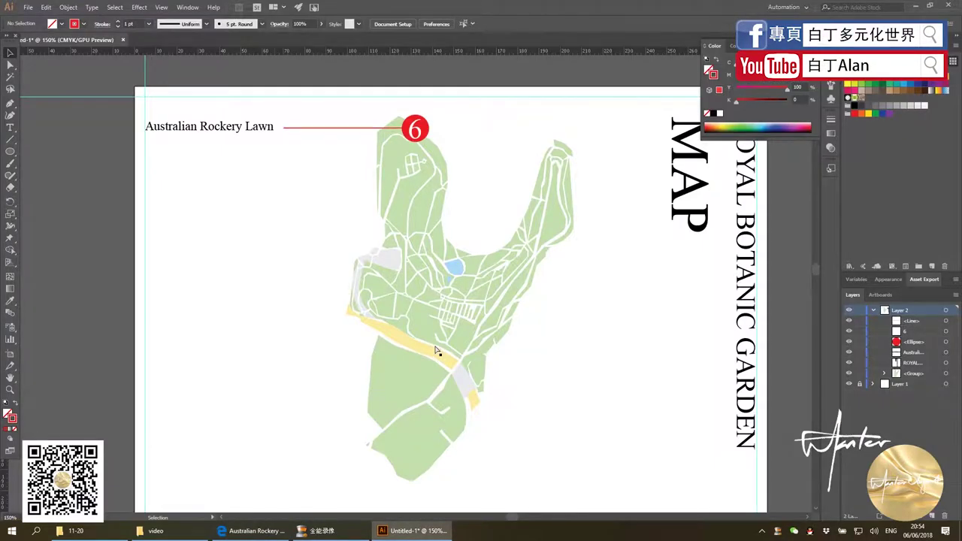
Paste the rockery screenshot and clip it to the photo with a rectangle mask
key(ctrl+v)
scroll(557, 272, down, 1)
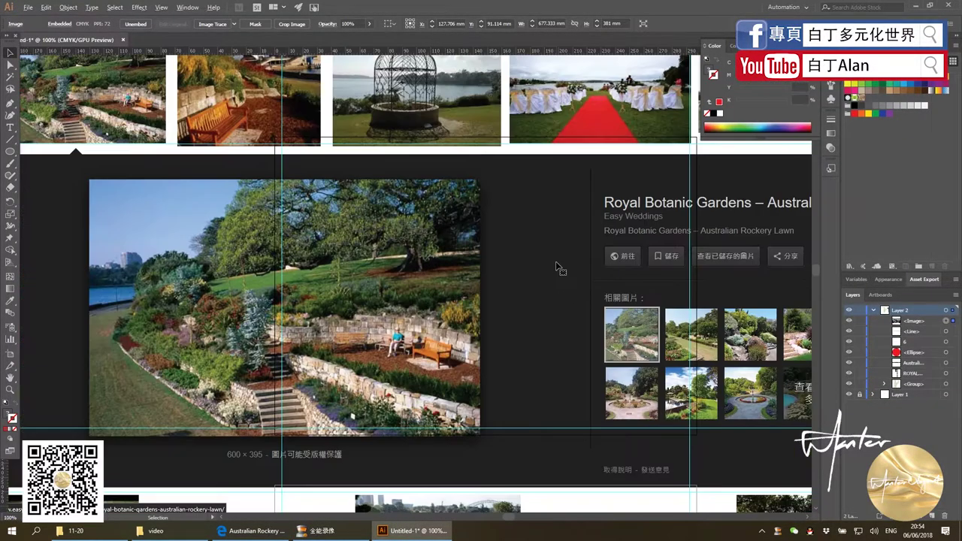
key(m)
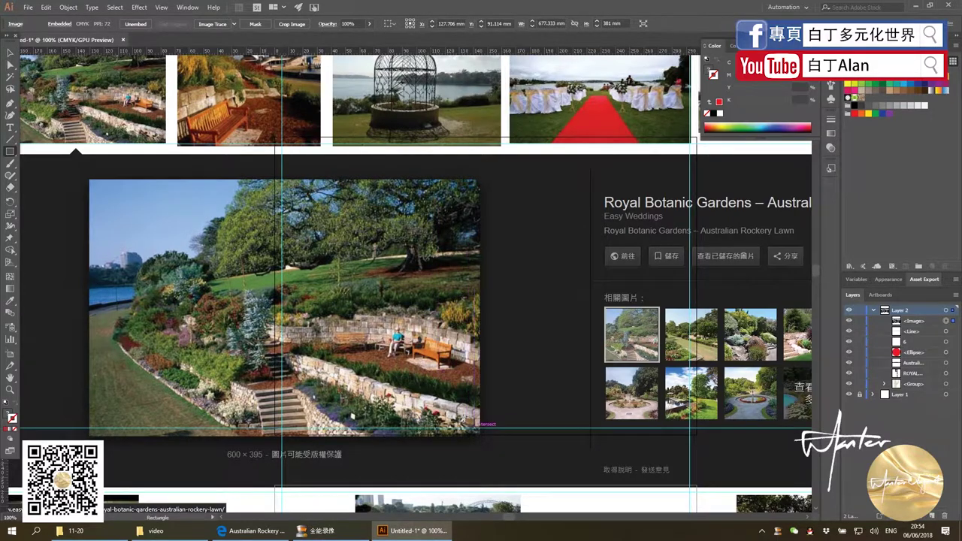
drag(475, 428, 93, 185)
click(10, 53)
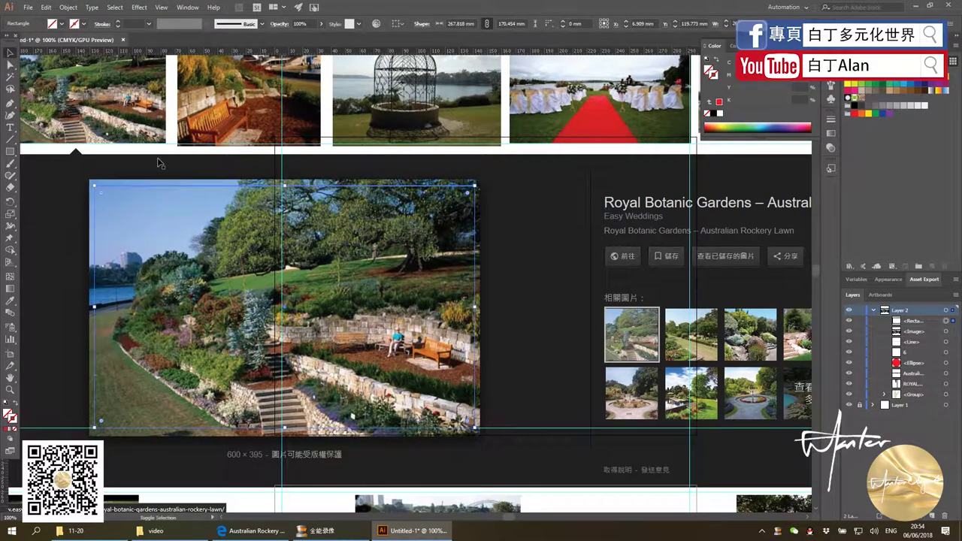
shift+click(161, 164)
right_click(161, 164)
click(202, 231)
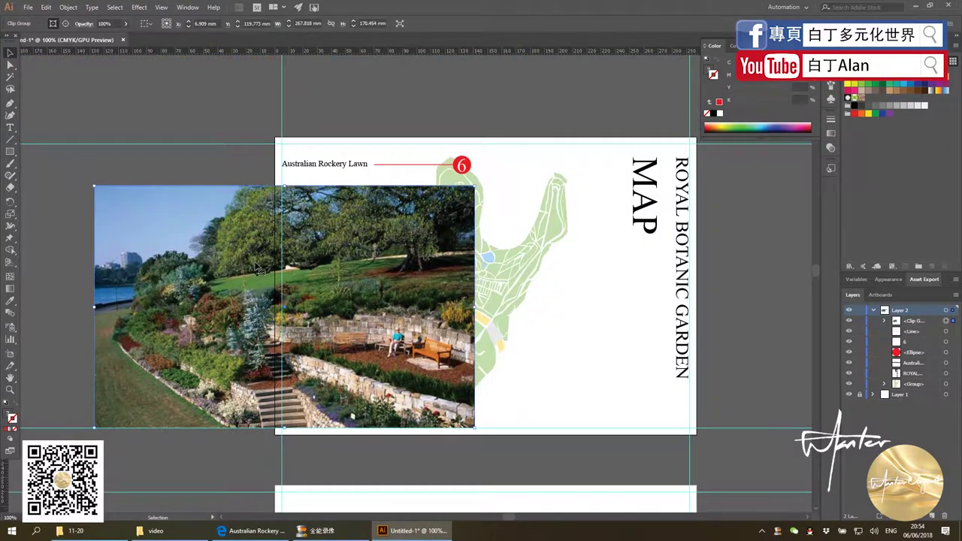
Shrink the rockery photo to a thumbnail and place it under the Australian Rockery Lawn label
drag(449, 193, 159, 358)
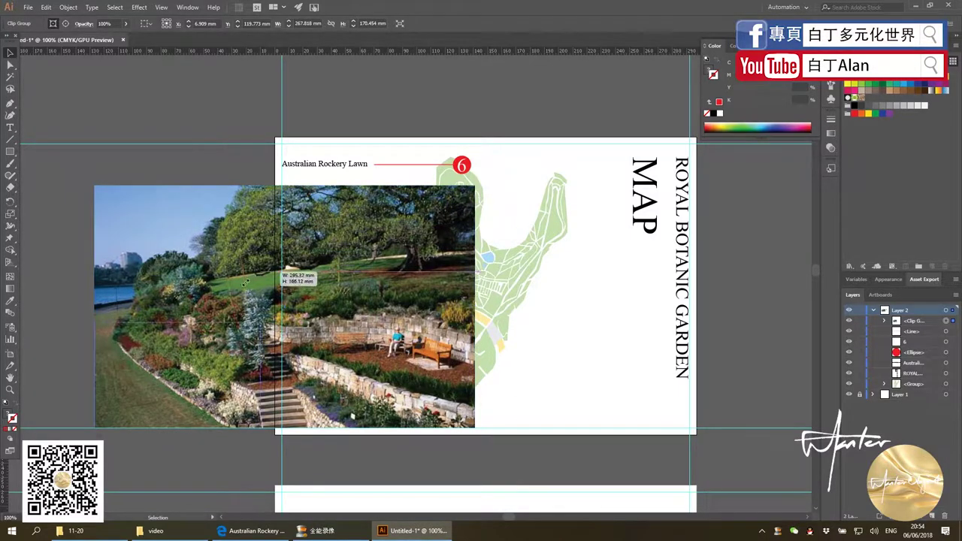
drag(140, 390, 328, 197)
drag(381, 233, 348, 205)
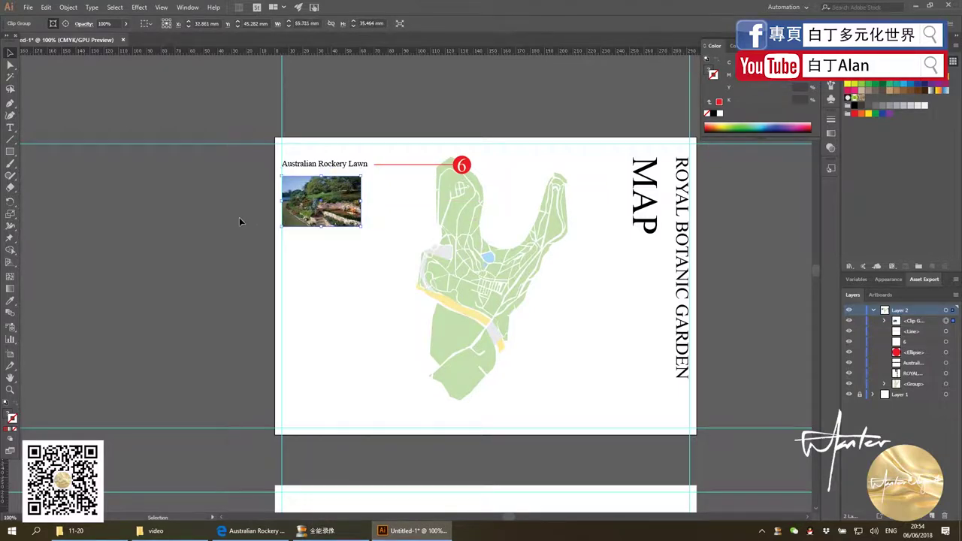
alt+scroll(346, 225, up, 1)
Return the Royal Botanic Garden map tab to its full place list
key(alt+Tab)
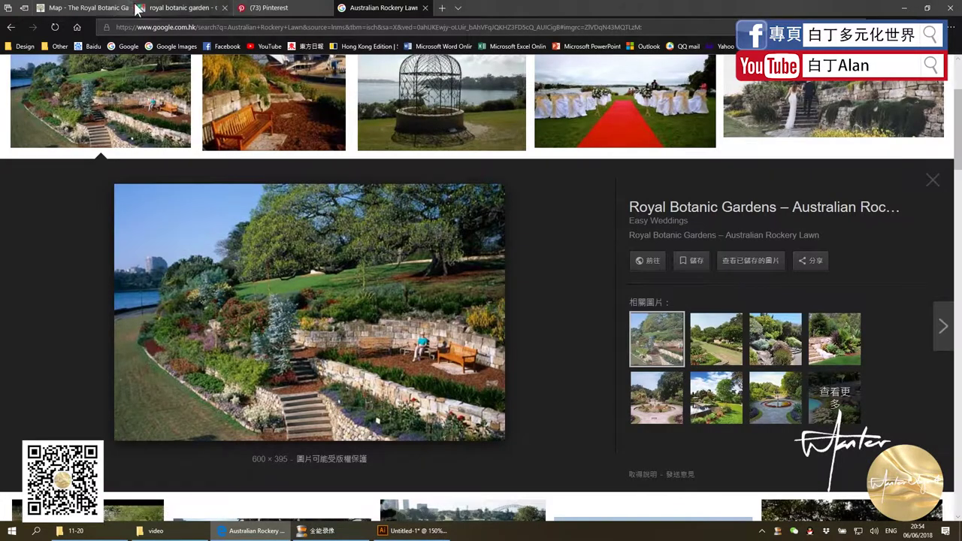
click(97, 6)
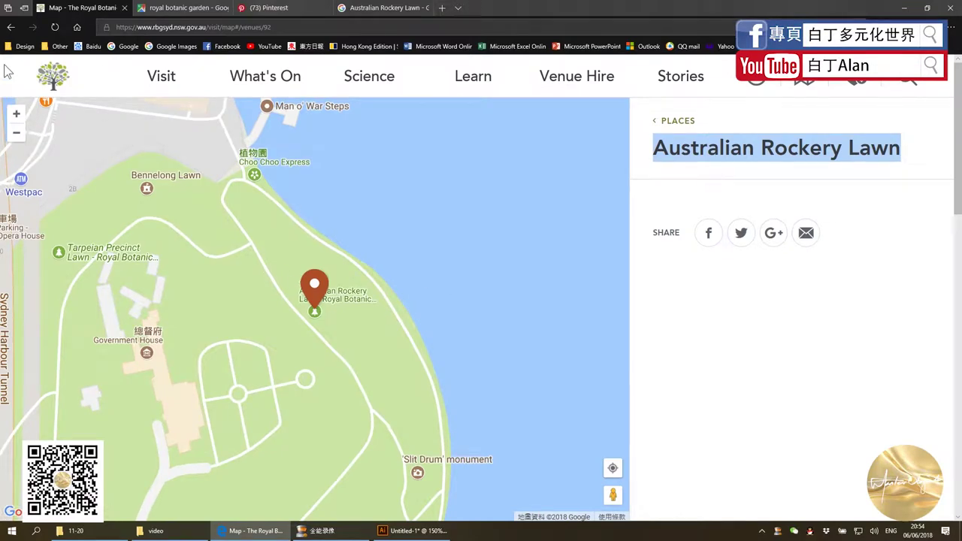
click(10, 27)
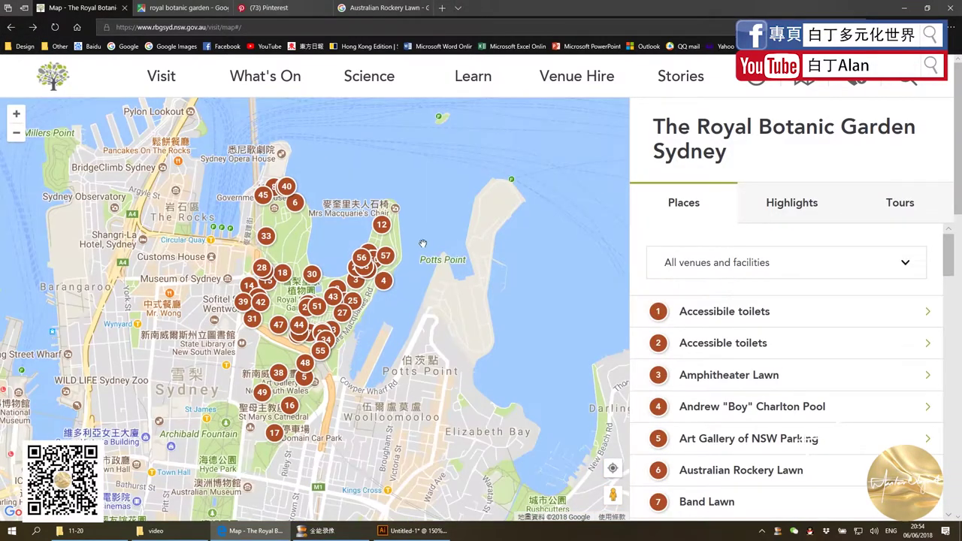
Look over the Pinterest tab and close the Google Maps garden tab
key(ctrl+3)
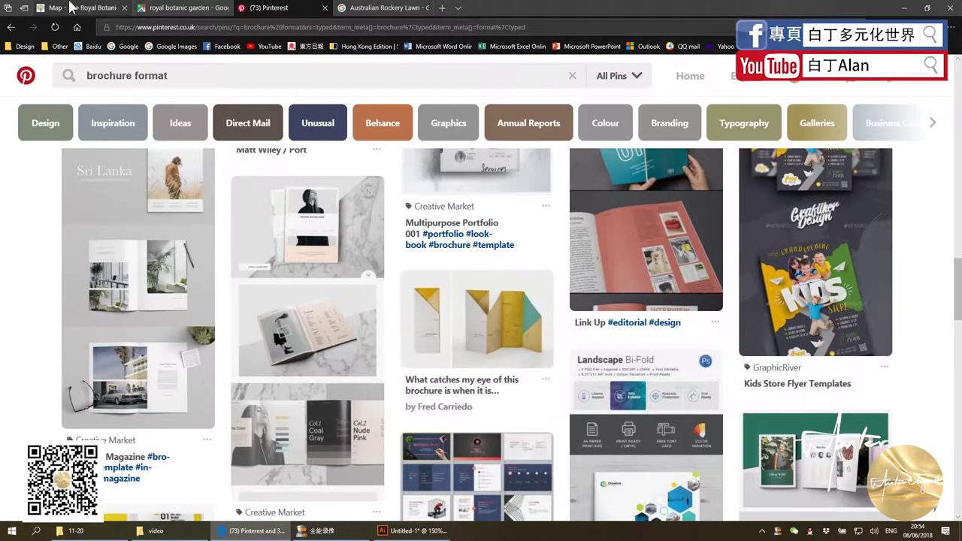
click(175, 9)
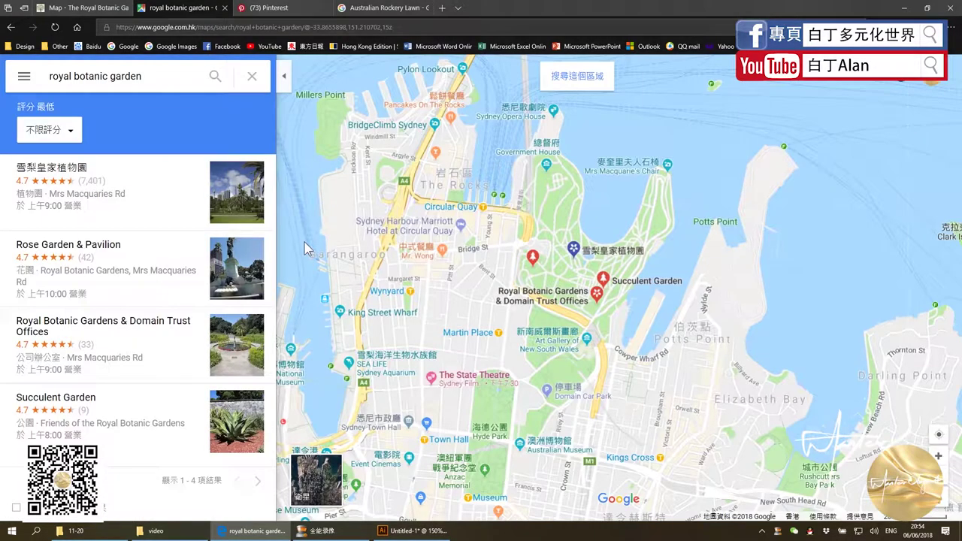
click(79, 8)
click(181, 9)
click(222, 7)
Go to the Australian Rockery Lawn image results and select the old query
click(84, 9)
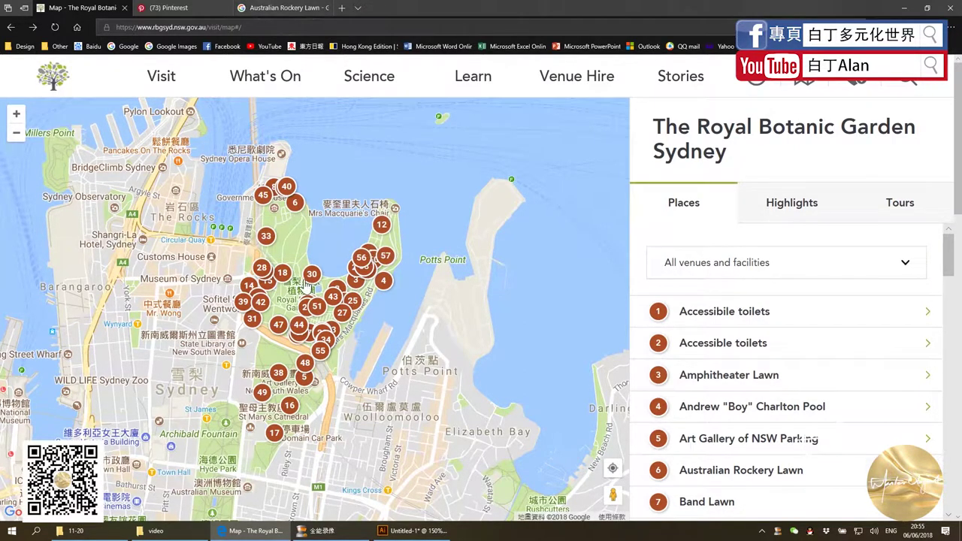
click(282, 7)
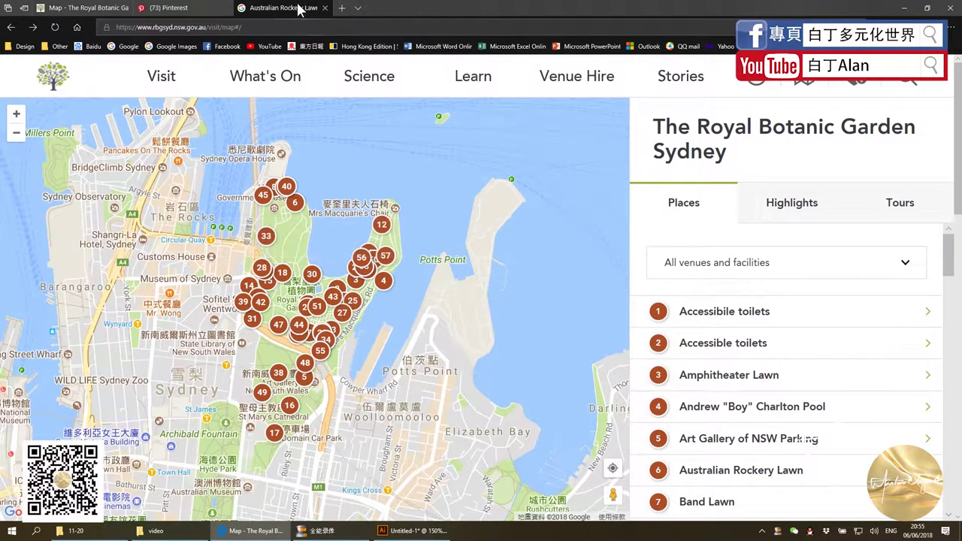
scroll(218, 226, up, 2)
drag(224, 82, 1, 78)
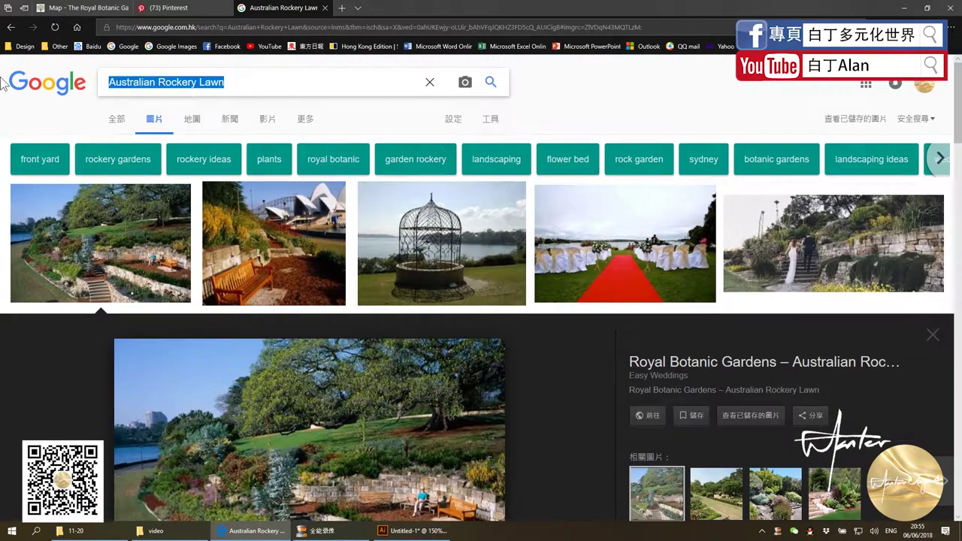
Run a Main Pond Lawn image search, checking the place name on the garden map
text(MAIN POWN)
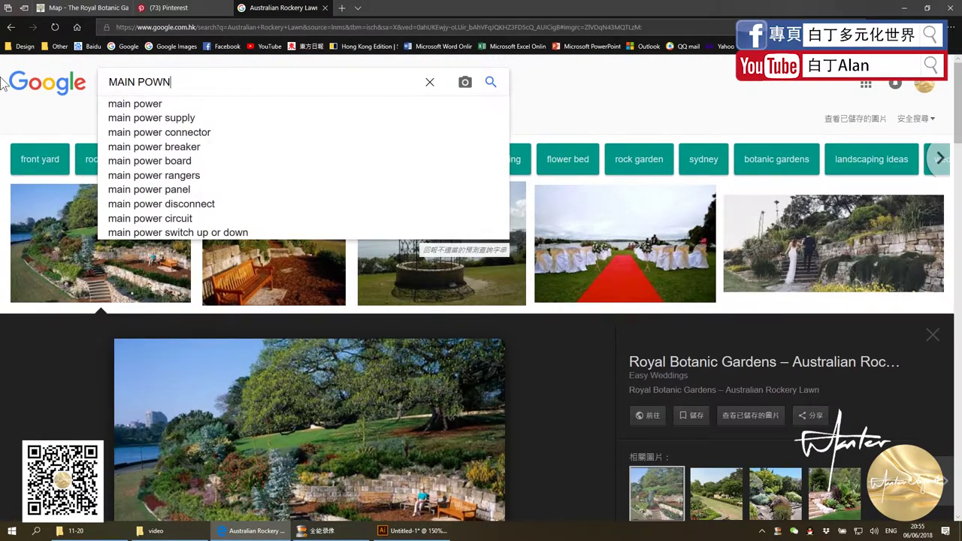
text( LAWD)
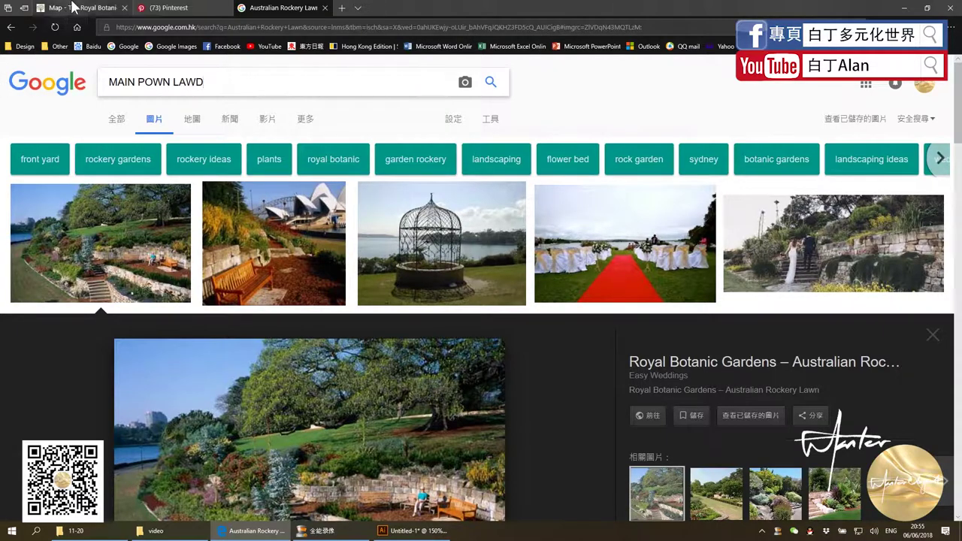
click(75, 7)
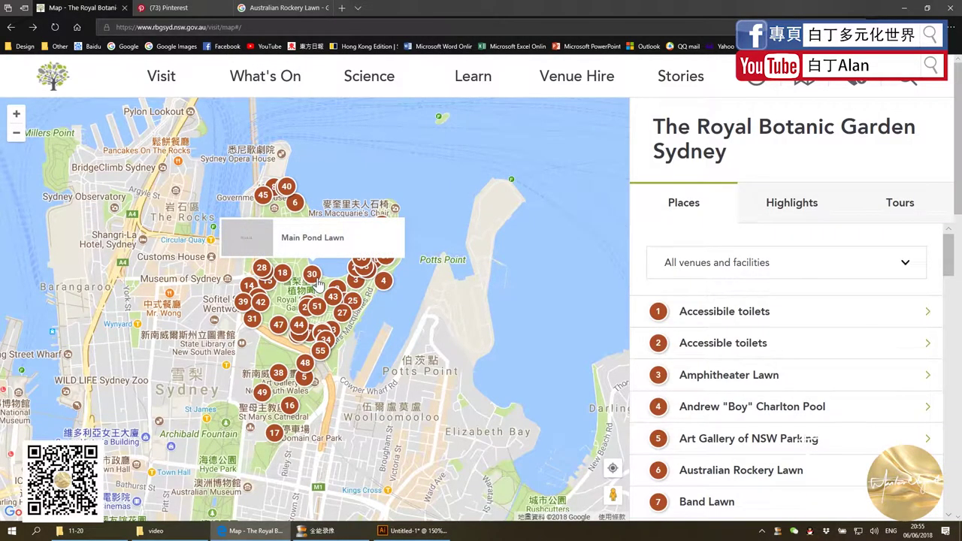
click(313, 11)
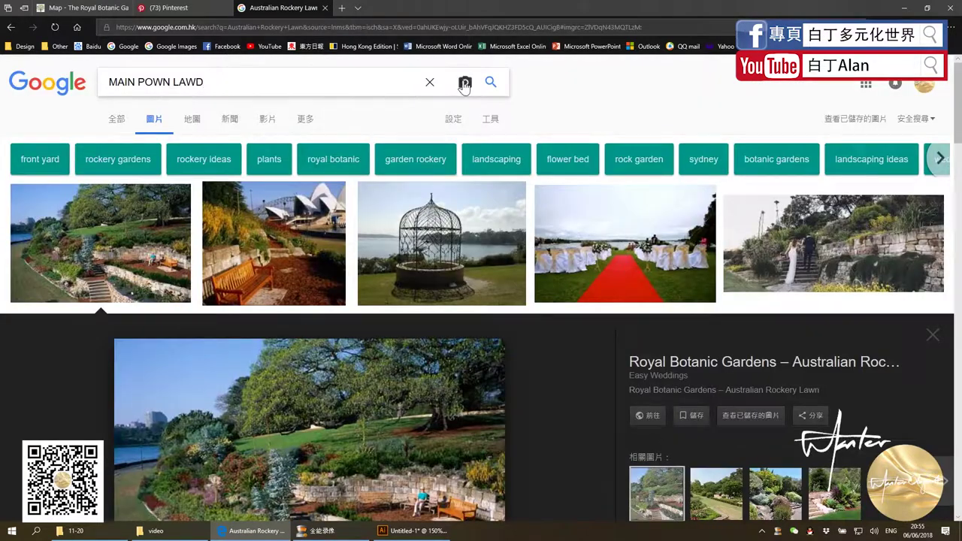
text(N)
key(Return)
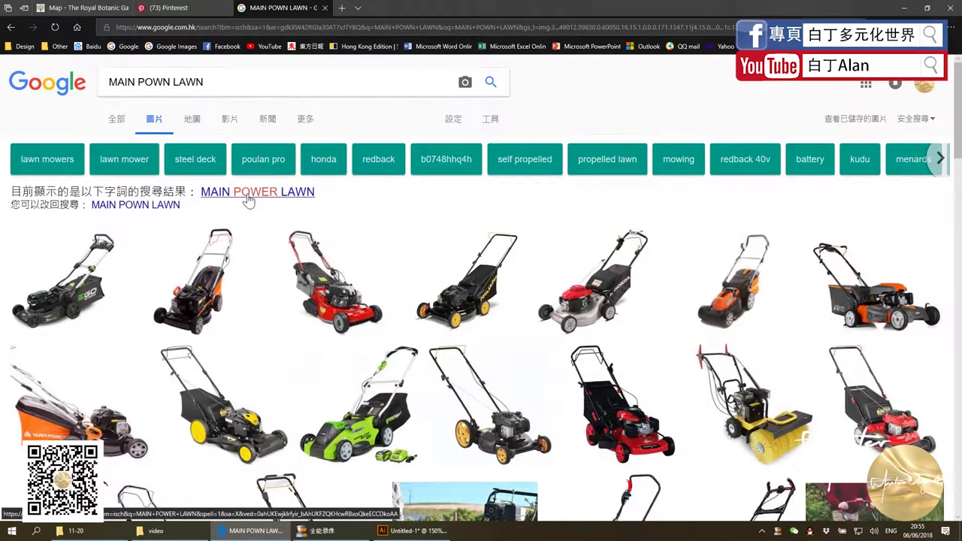
Correct the query to 'MAIN POND LAWN', rerun it, and preview the first lawn photo
click(86, 9)
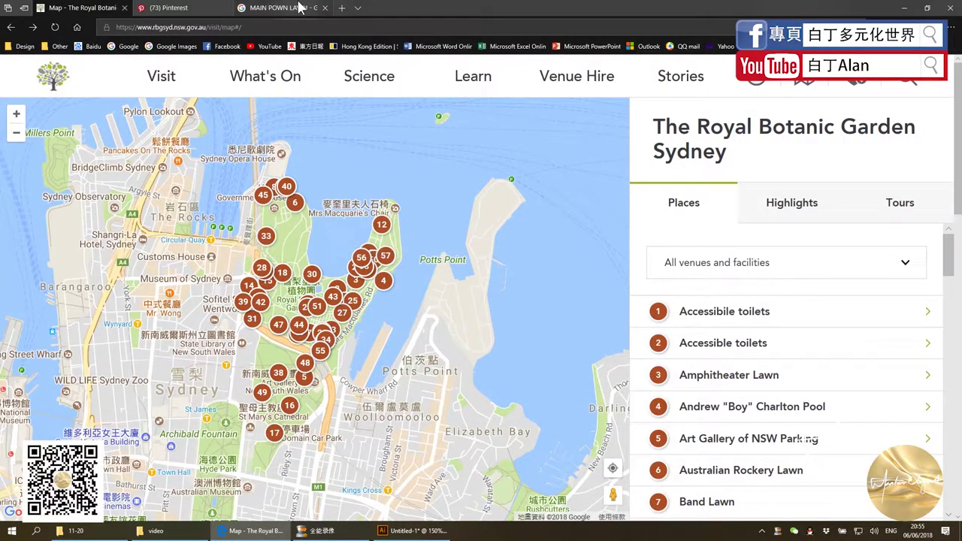
click(275, 8)
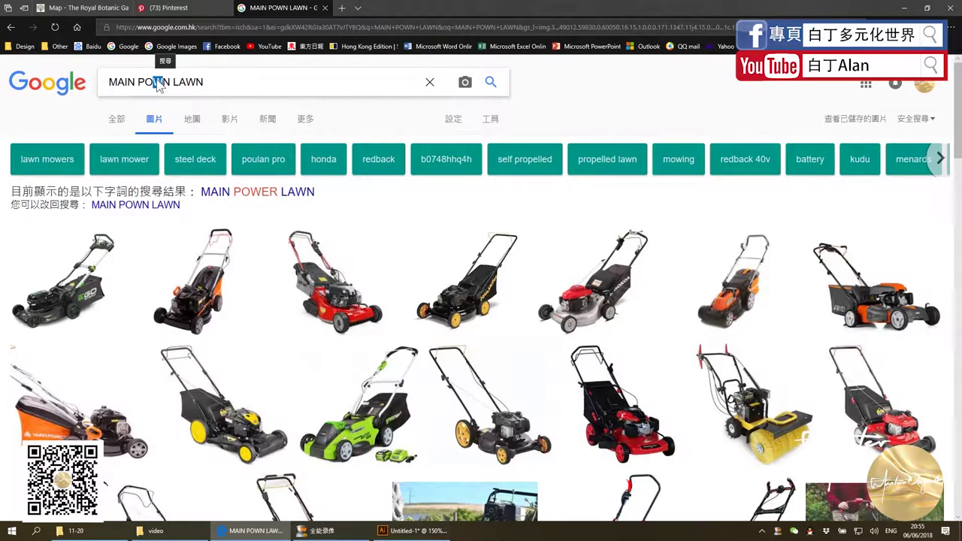
key(BackSpace)
text(D)
key(Return)
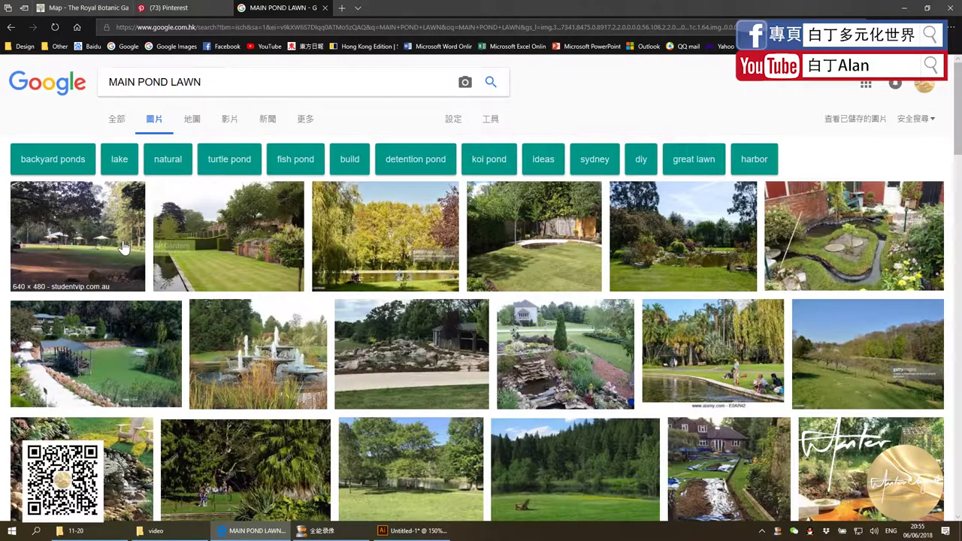
click(117, 247)
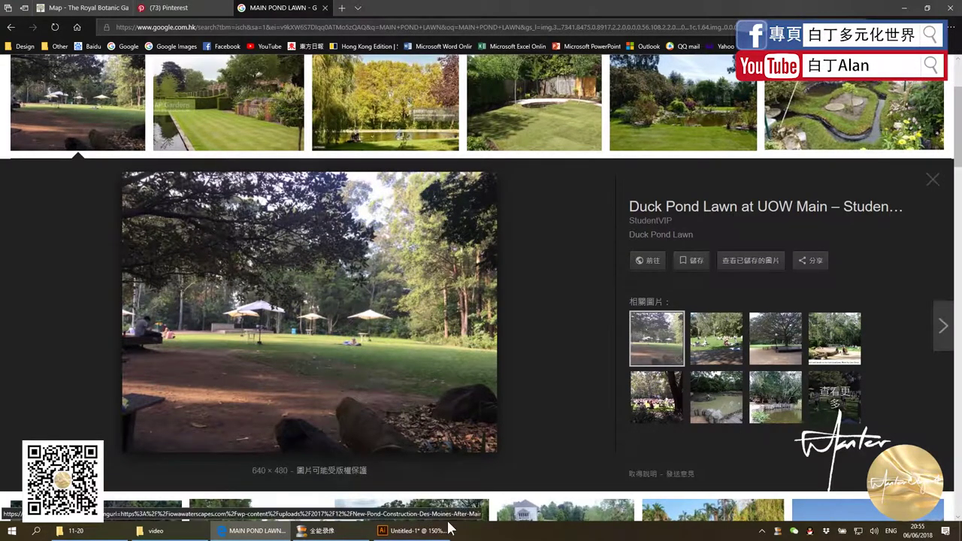
key(alt+Tab)
Paste the lawn screenshot and clip it to the photo with a rectangle mask
key(ctrl+v)
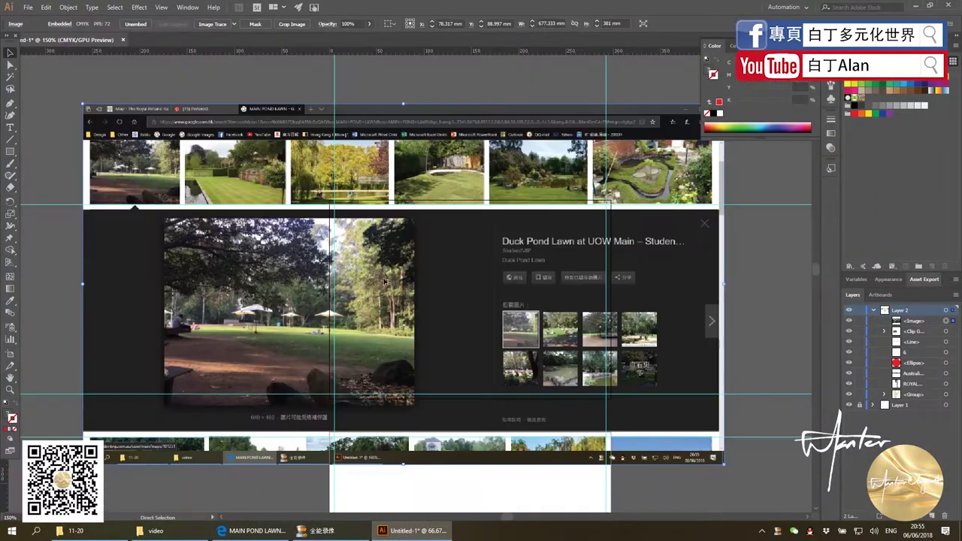
key(ctrl+minus)
key(ctrl+minus)
key(m)
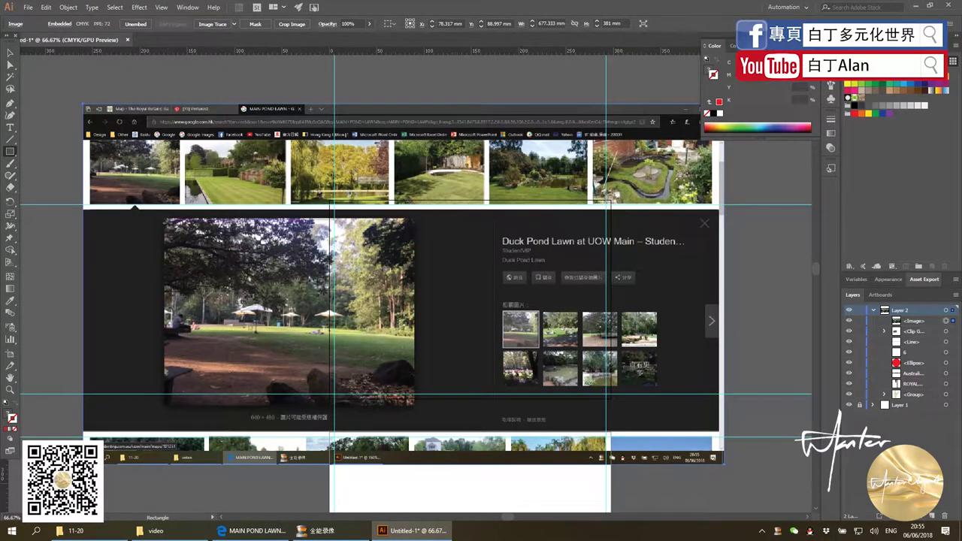
drag(165, 220, 412, 405)
click(10, 52)
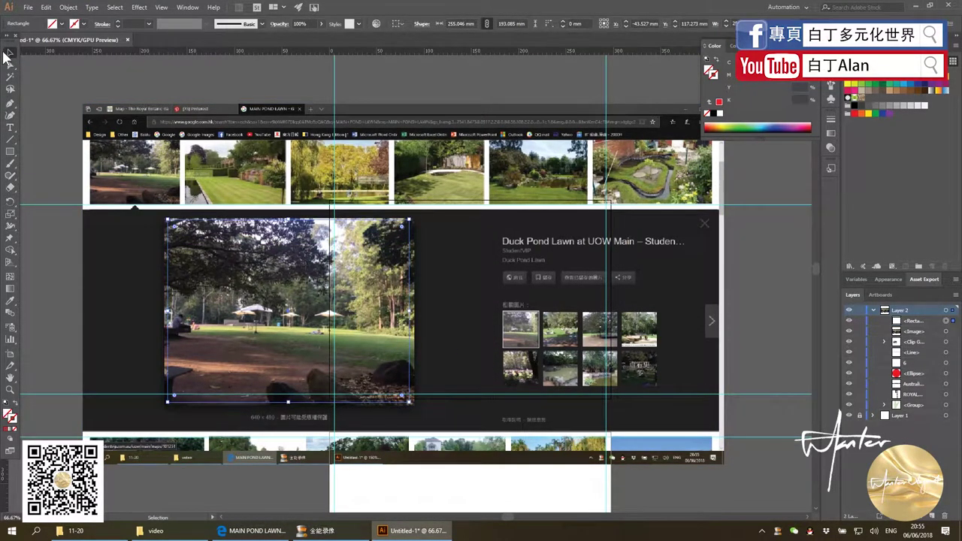
shift+click(128, 238)
right_click(127, 235)
click(164, 306)
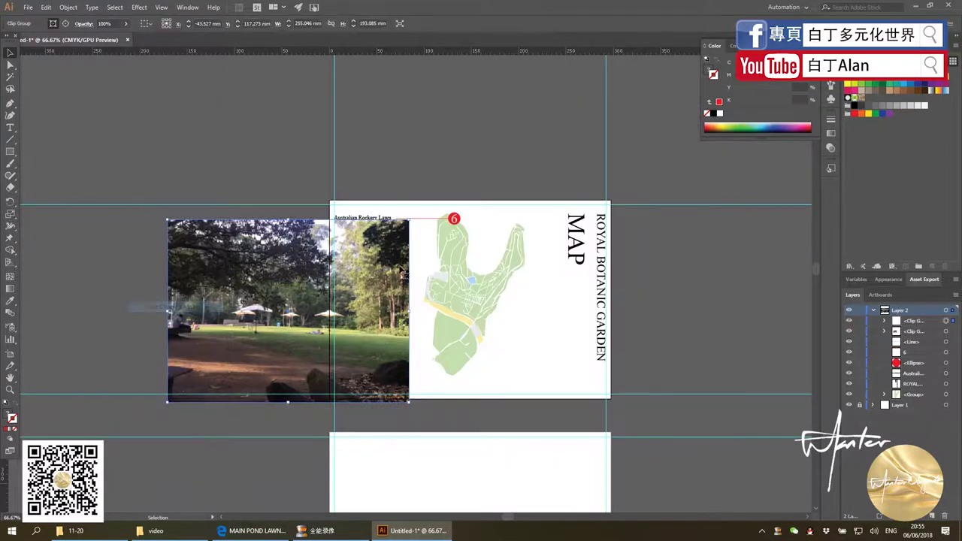
Scale the lawn photo to match the rockery photo and place it underneath
drag(273, 321, 233, 354)
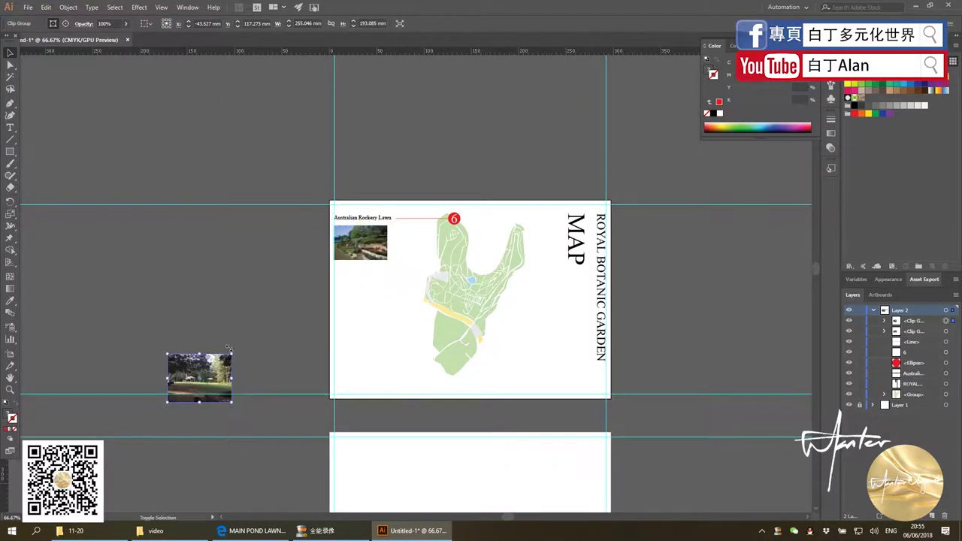
drag(185, 382, 352, 309)
alt+scroll(378, 304, up, 3)
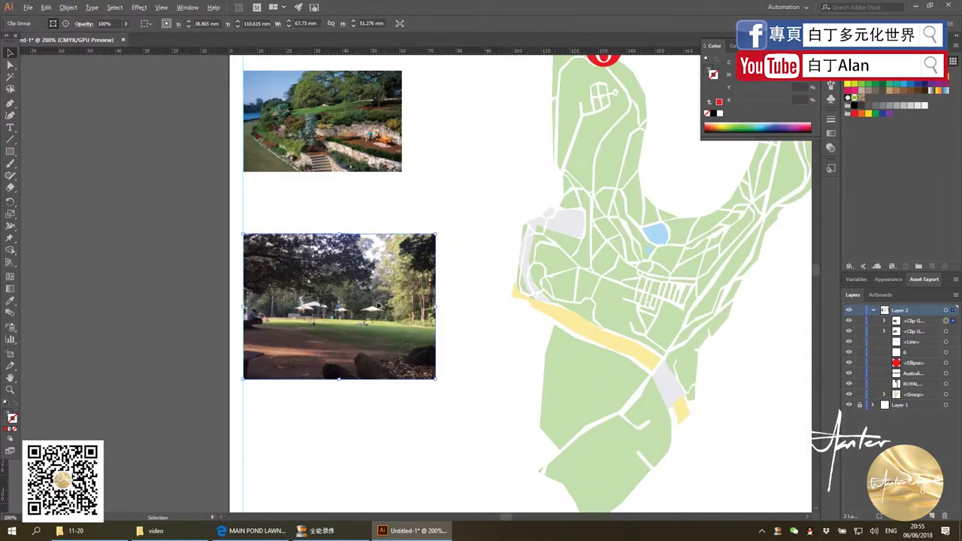
drag(433, 382, 402, 354)
click(473, 255)
alt+scroll(434, 275, down, 2)
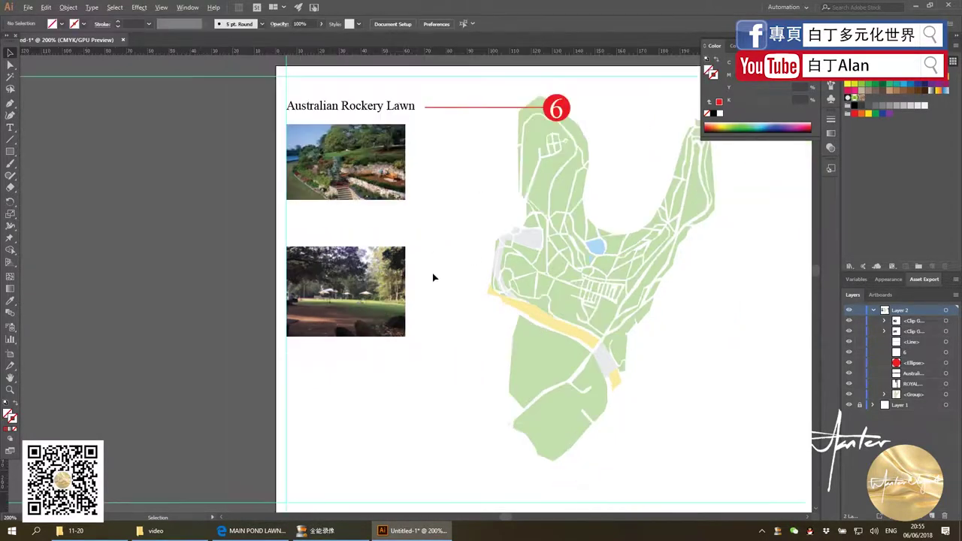
alt+scroll(522, 189, up, 3)
Duplicate the red 6 marker and place it beside the pond, checking the garden map
drag(609, 77, 660, 238)
key(alt+Tab)
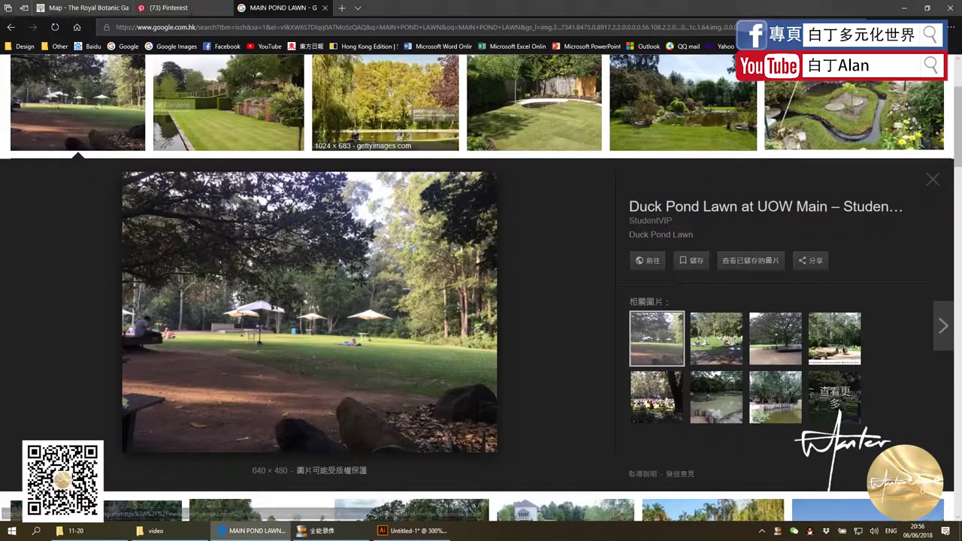
click(83, 7)
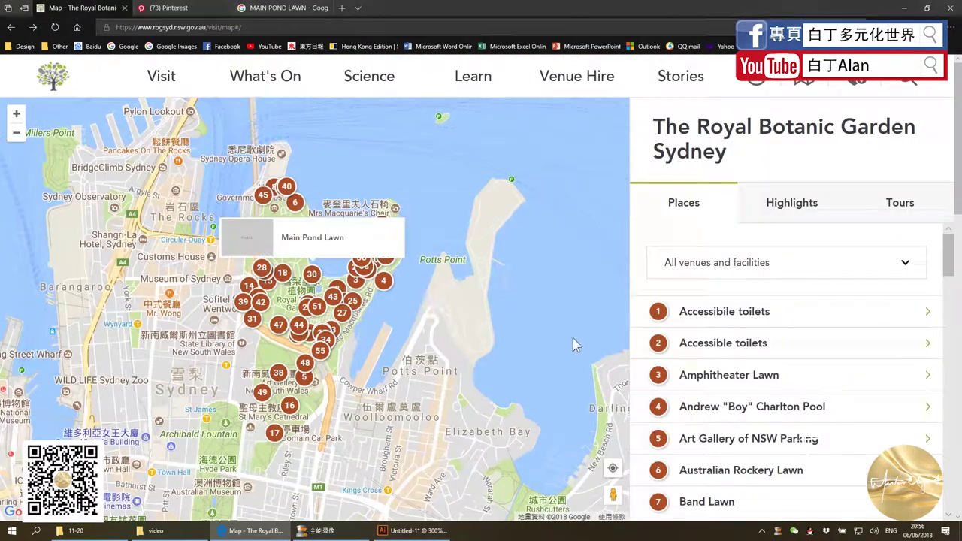
key(alt+Tab)
mouse_move(647, 263)
mouse_down()
mouse_move(672, 313)
mouse_move(662, 316)
mouse_up()
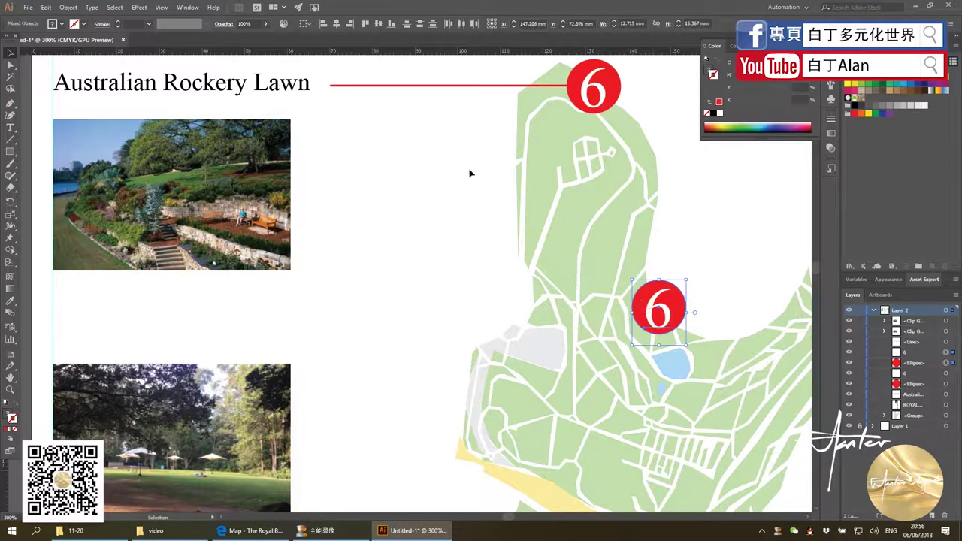
Copy the title and red leader line beside the lawn photo and draw a line to the new marker
click(331, 87)
drag(340, 85, 368, 315)
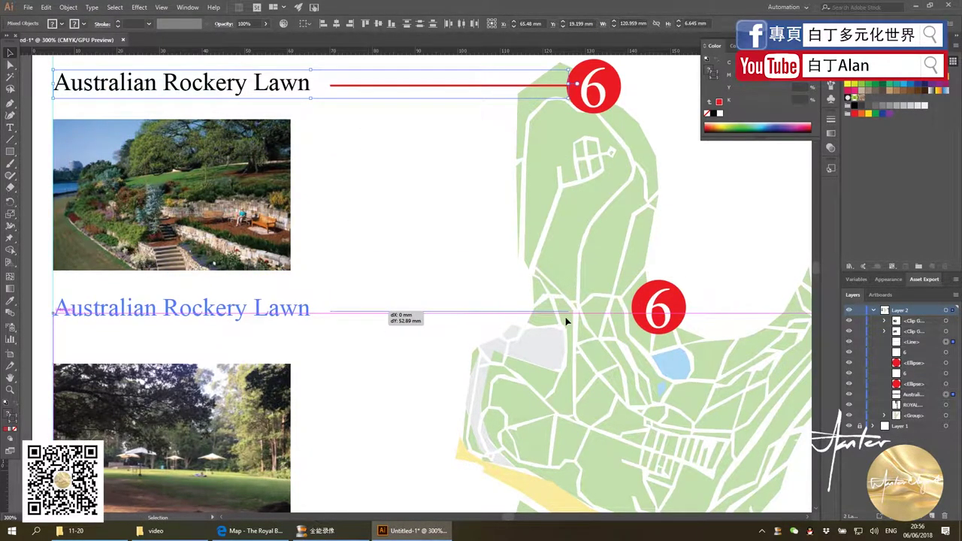
drag(432, 347, 433, 347)
key(backslash)
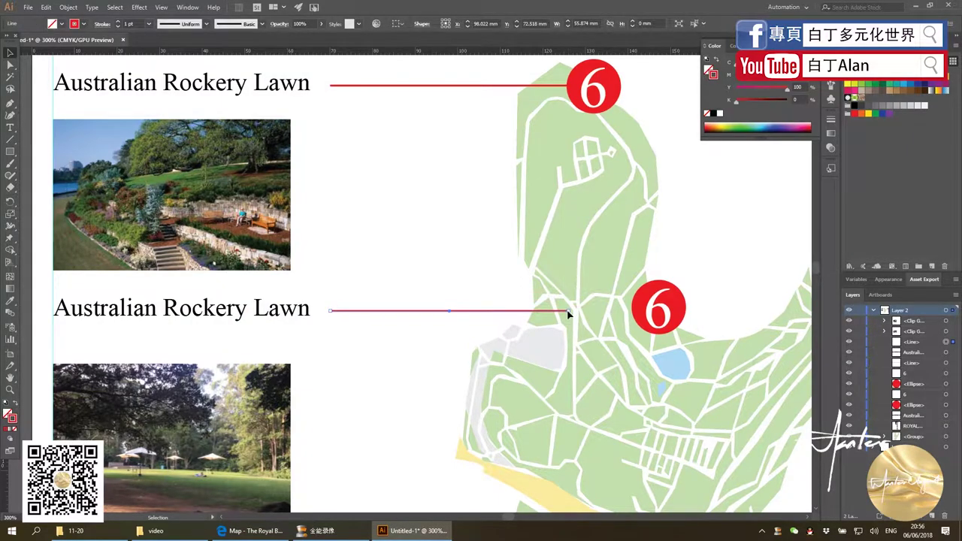
mouse_move(567, 311)
mouse_down()
mouse_move(638, 321)
mouse_move(632, 310)
mouse_up()
key(v)
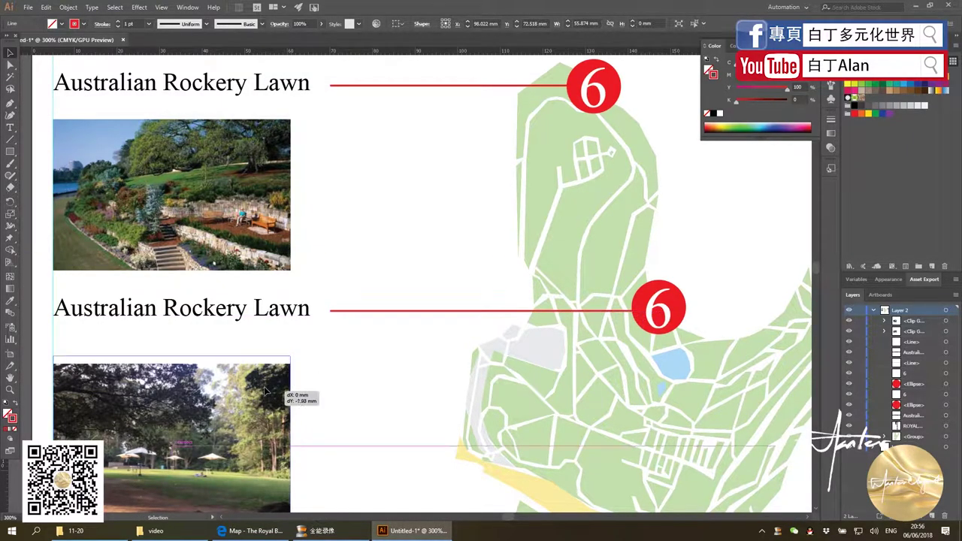
Nudge the lower lawn photo slightly upward
drag(290, 403, 270, 384)
scroll(361, 319, down, 2)
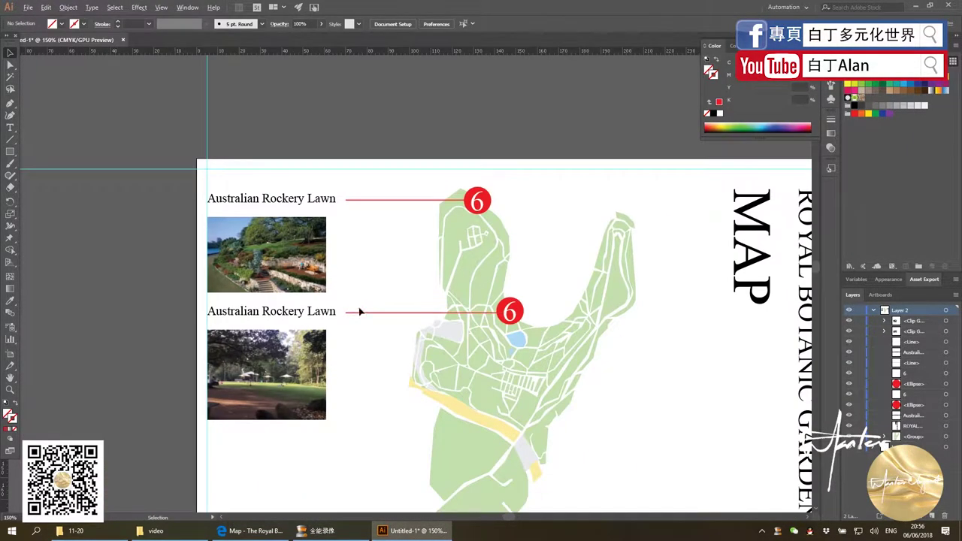
scroll(360, 311, down, 2)
scroll(500, 290, up, 1)
scroll(462, 296, up, 2)
scroll(472, 281, up, 1)
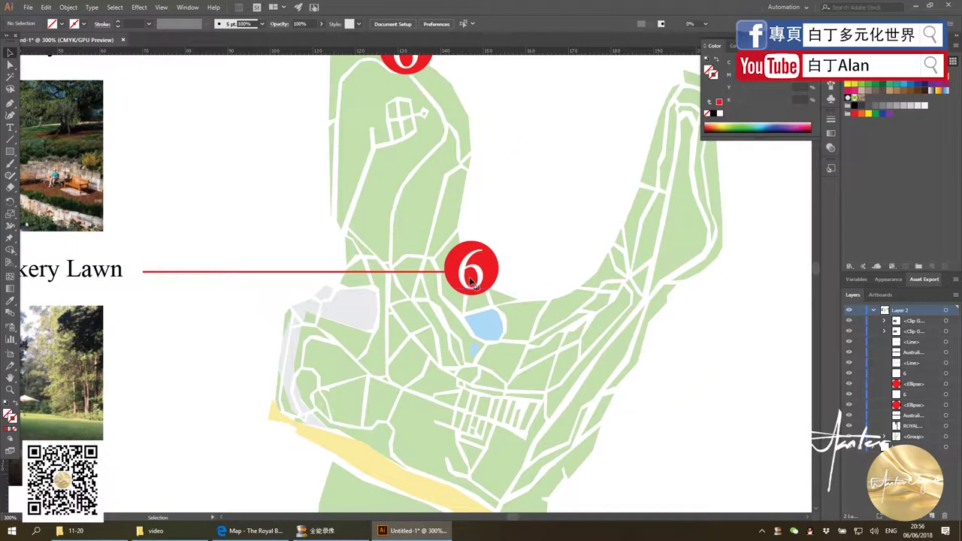
Change the lower callout number to 30 and shrink it to fit its circle
double_click(464, 276)
text(30)
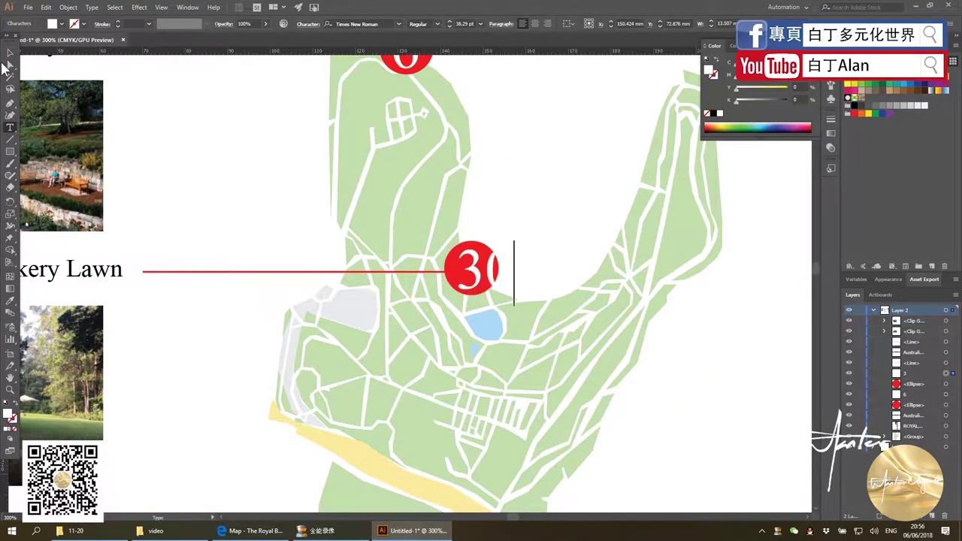
click(9, 54)
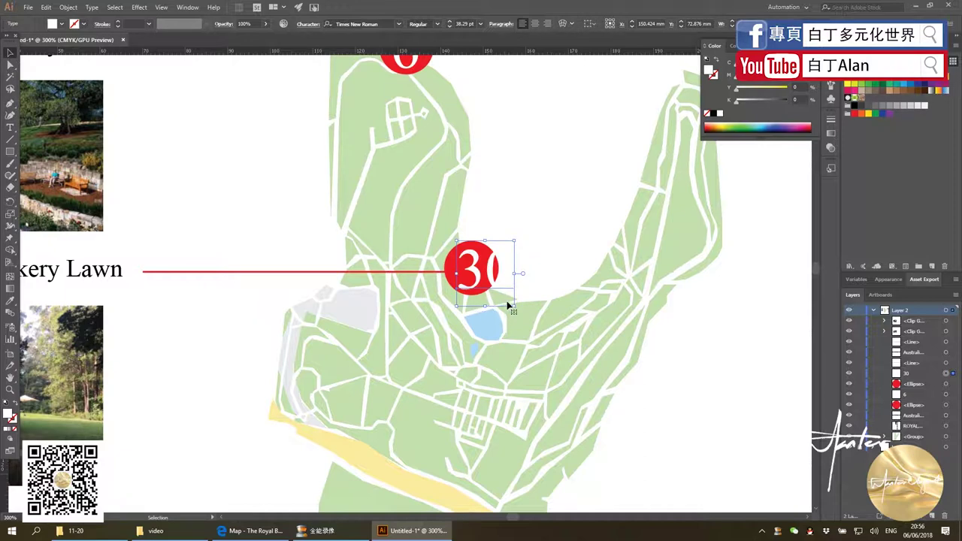
drag(513, 305, 481, 272)
key(ctrl+plus)
key(ctrl+plus)
click(558, 265)
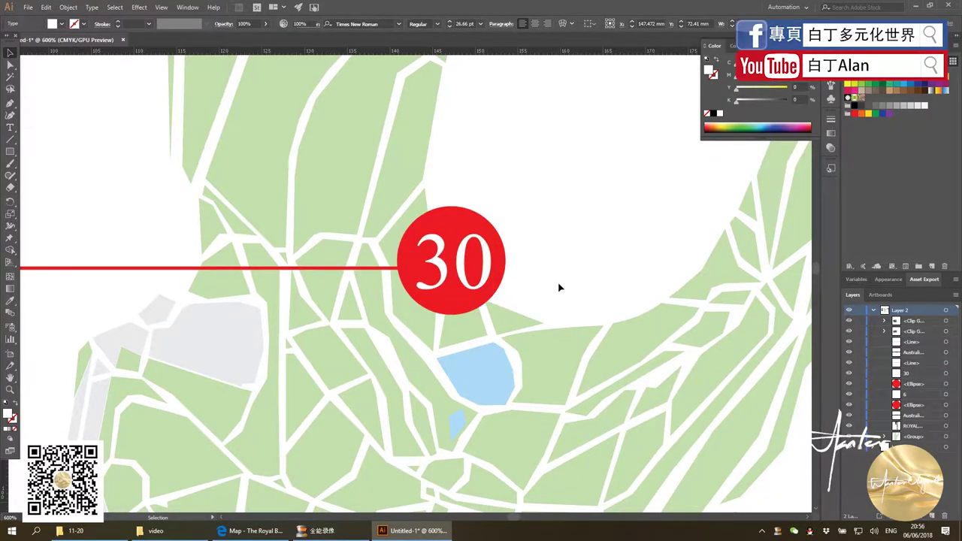
key(ctrl+minus)
key(ctrl+minus)
key(ctrl+minus)
key(ctrl+minus)
Nudge the 6 to centre it in the upper red circle
alt+scroll(492, 139, up, 3)
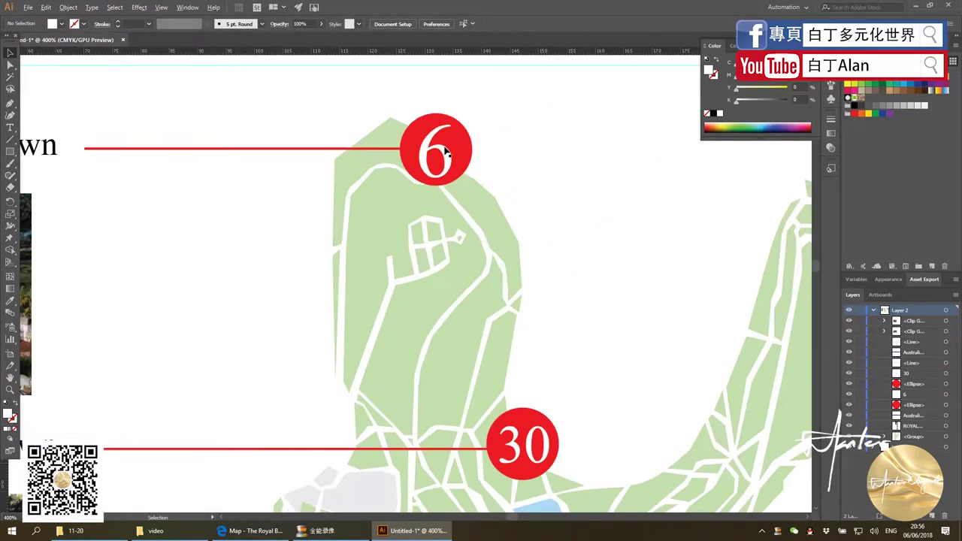
drag(448, 159, 445, 160)
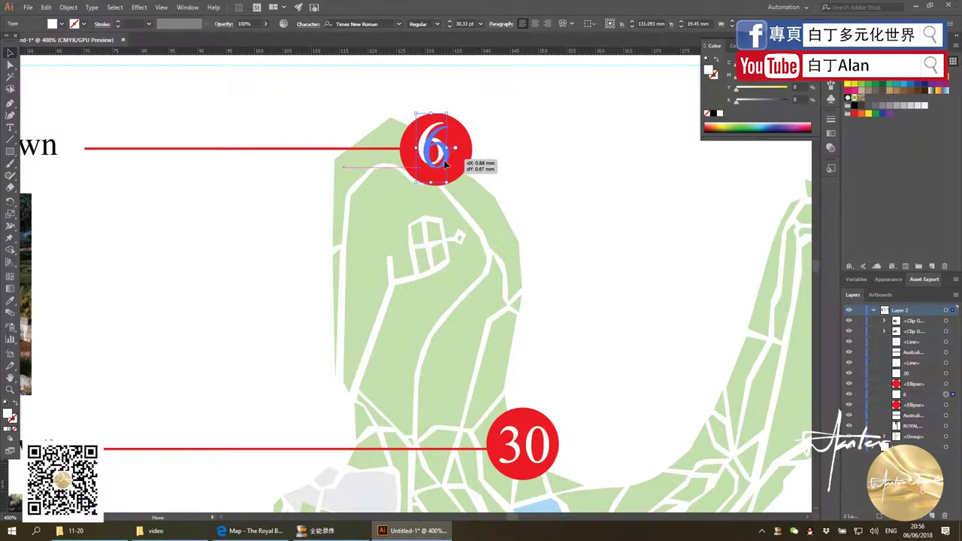
click(576, 192)
alt+scroll(576, 192, down, 2)
alt+scroll(569, 215, down, 2)
alt+scroll(544, 350, down, 1)
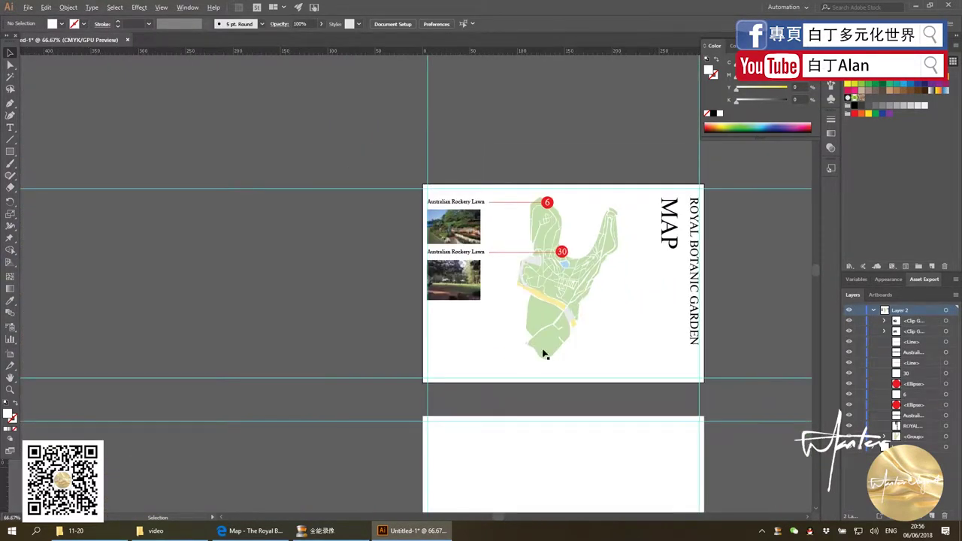
alt+scroll(618, 247, up, 1)
Zoom out to both artboards, compare with the garden map, and select the Australian Rockery Lawn label
alt+scroll(584, 281, up, 1)
alt+scroll(589, 303, down, 1)
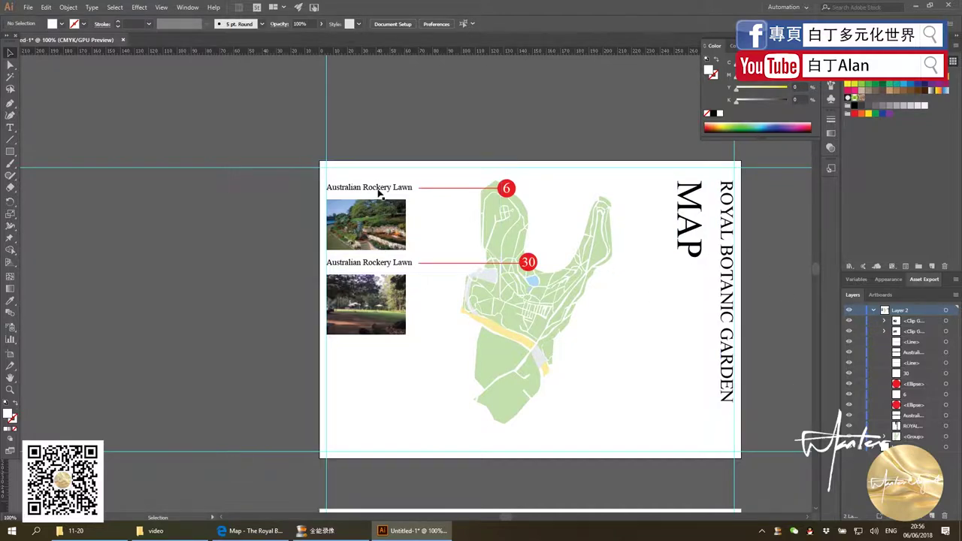
key(ctrl+minus)
key(ctrl+minus)
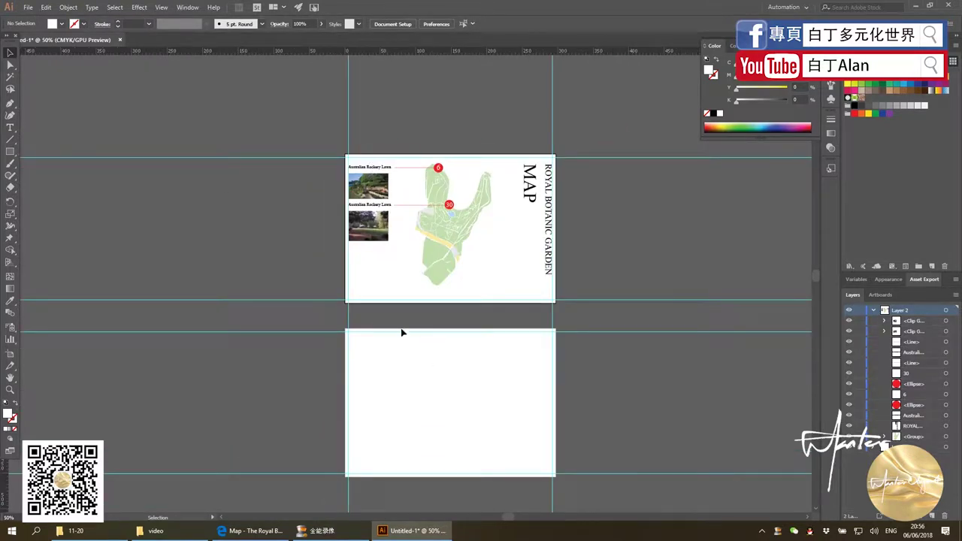
key(alt+Tab)
key(alt+Tab)
key(alt+Tab)
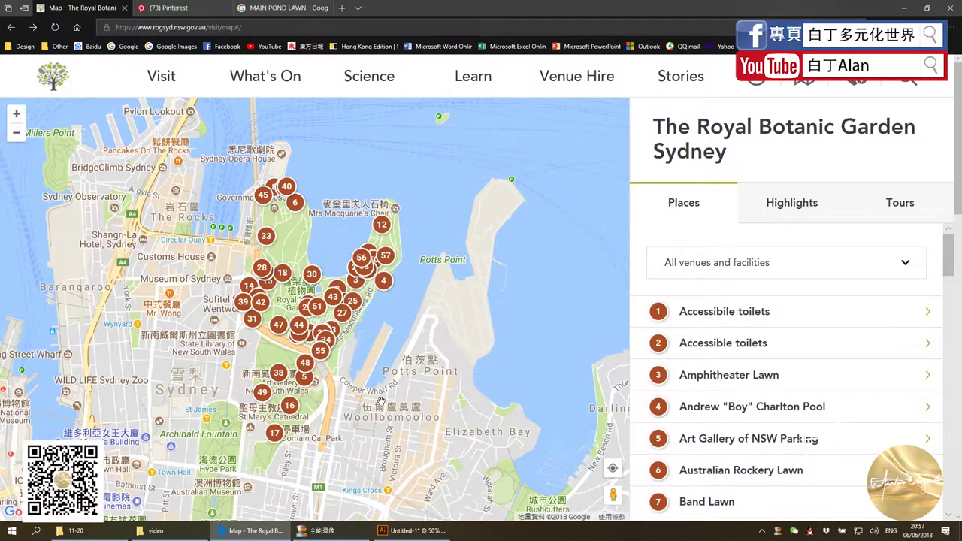
key(alt+Tab)
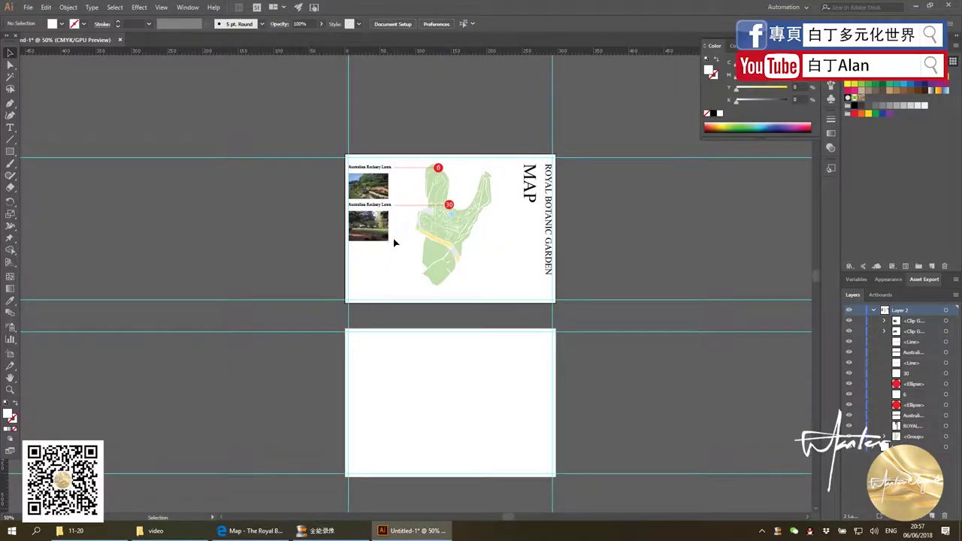
scroll(384, 193, up, 2)
click(330, 148)
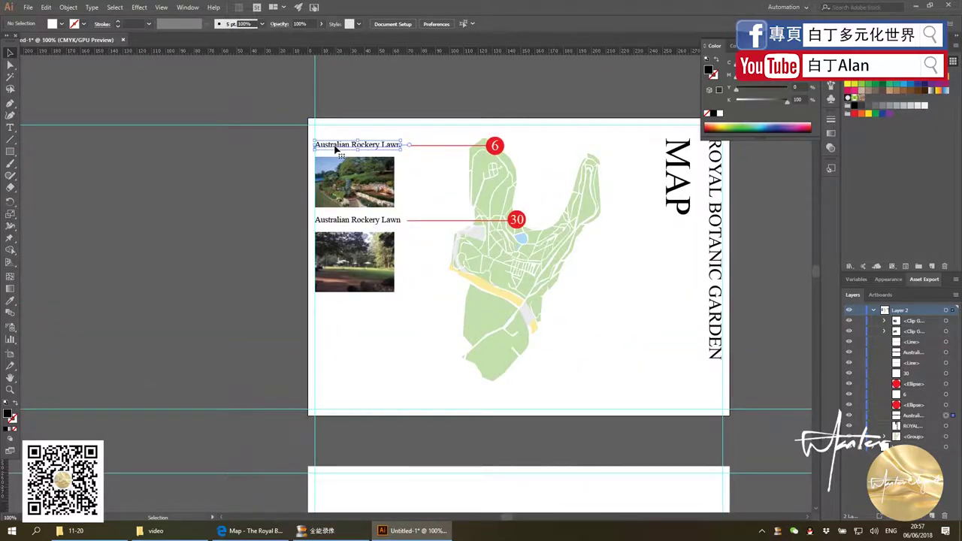
Open the Duck Pond Lawn photo's source page from the MAIN POND LAWN results
key(alt+Tab)
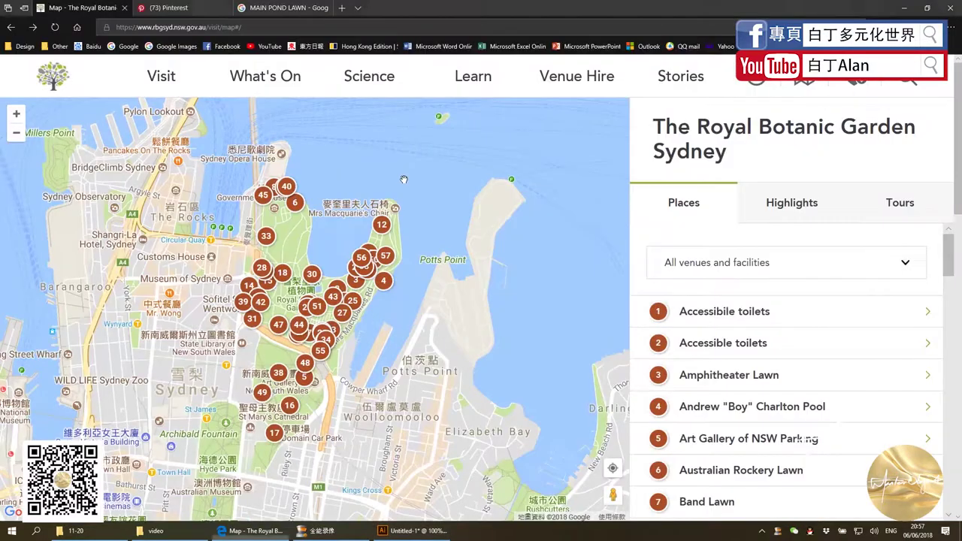
click(286, 8)
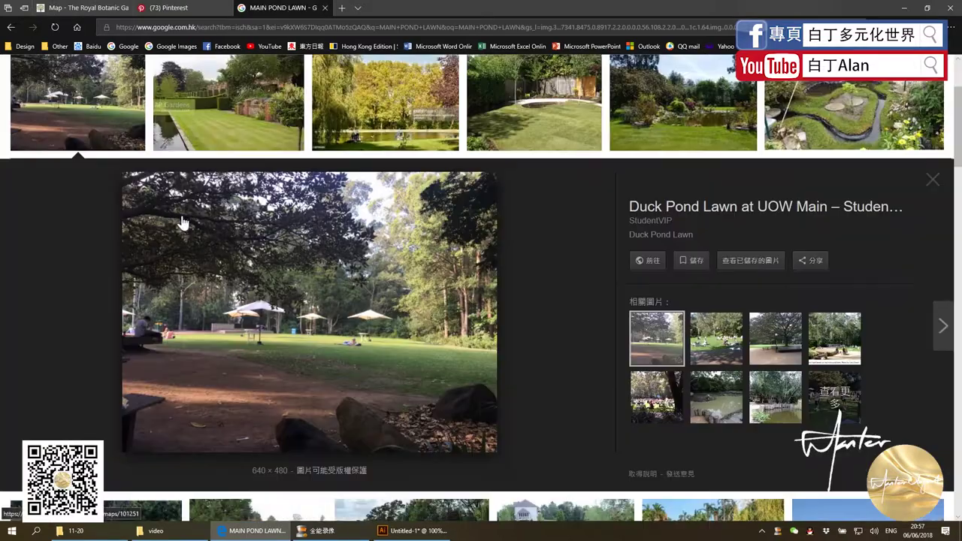
click(692, 214)
click(407, 9)
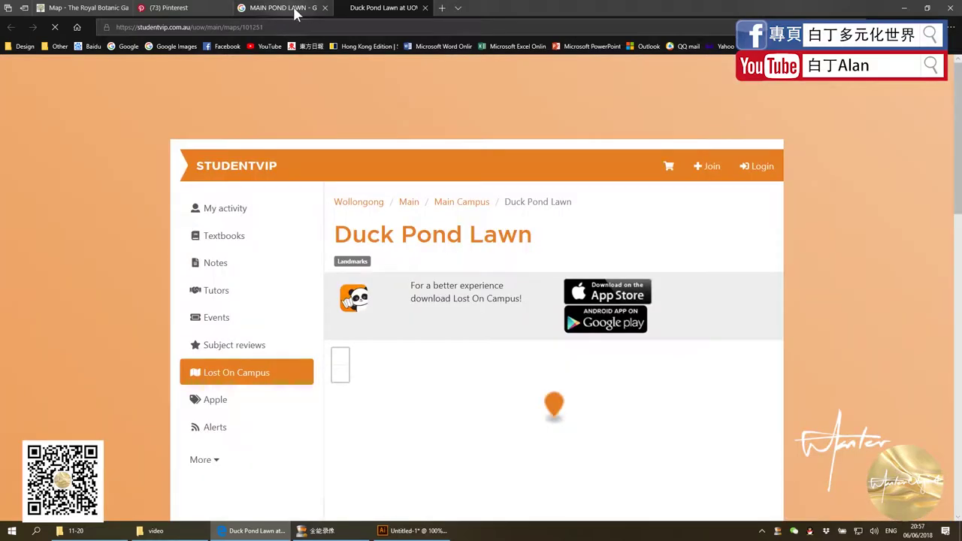
Scroll through the StudentVIP Duck Pond Lawn page
scroll(354, 175, down, 2)
scroll(356, 188, down, 1)
scroll(355, 188, down, 3)
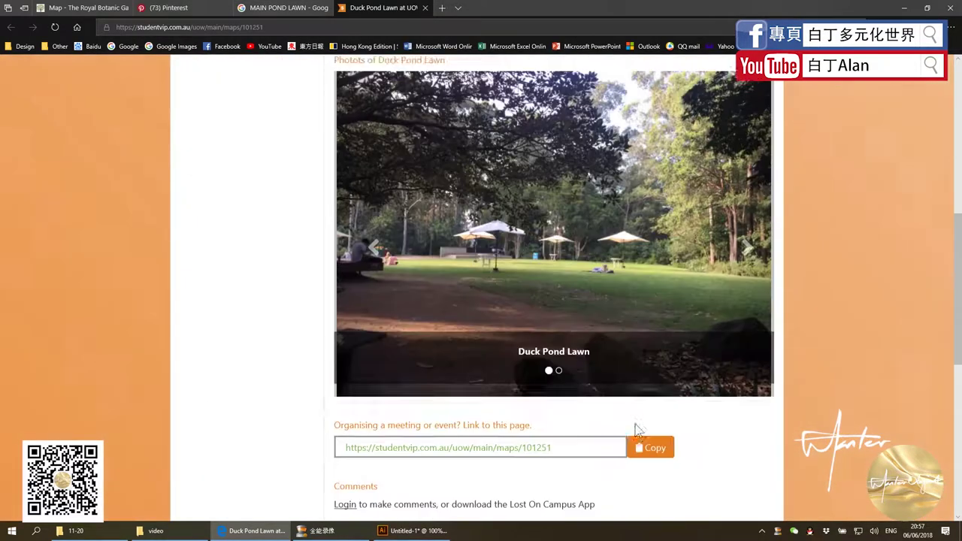
scroll(624, 421, down, 2)
scroll(477, 334, down, 3)
scroll(475, 351, up, 2)
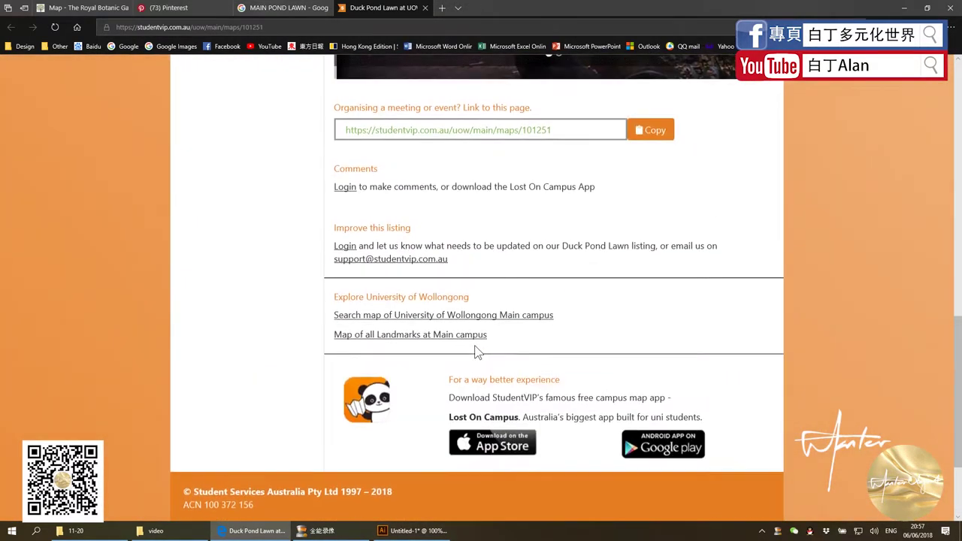
scroll(472, 286, up, 2)
scroll(472, 286, up, 1)
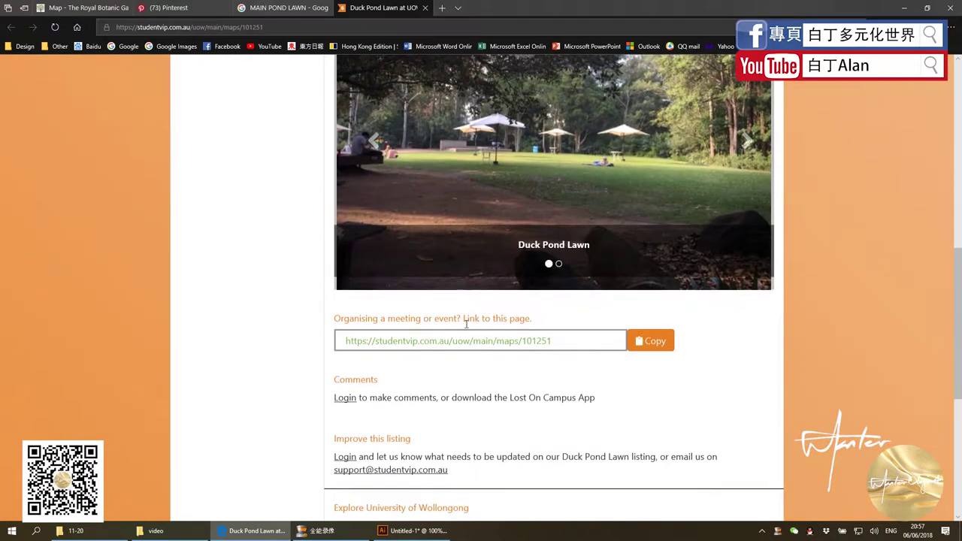
scroll(516, 316, up, 1)
scroll(526, 319, up, 3)
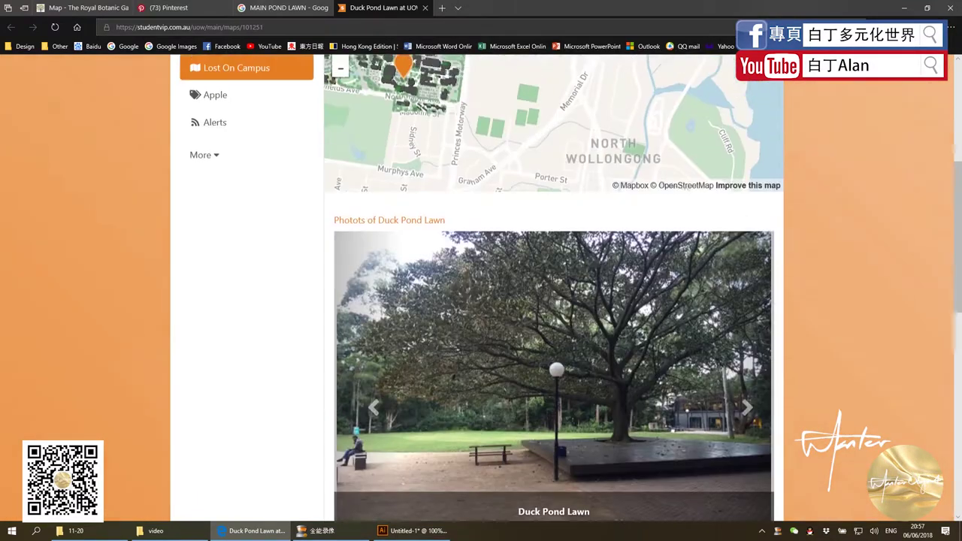
scroll(541, 316, up, 1)
scroll(541, 324, up, 2)
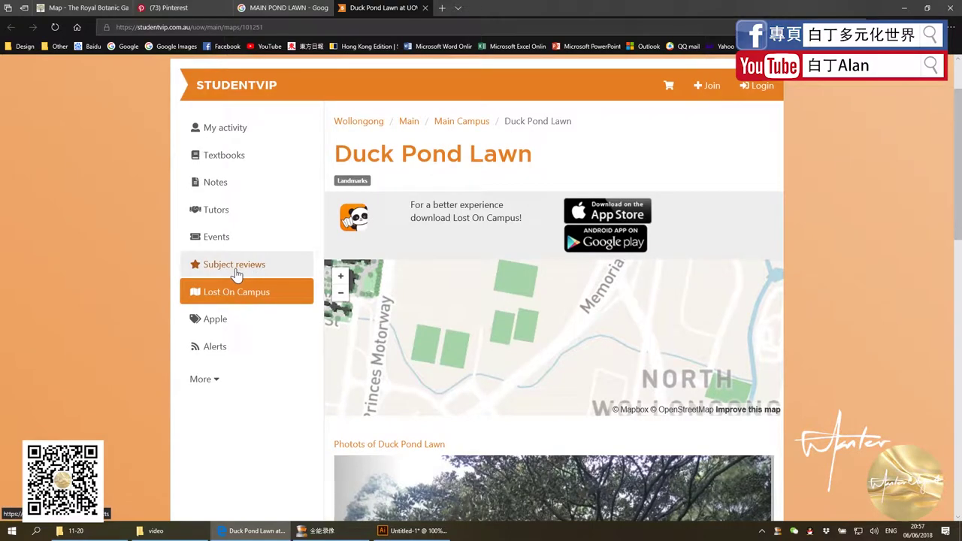
scroll(387, 258, down, 1)
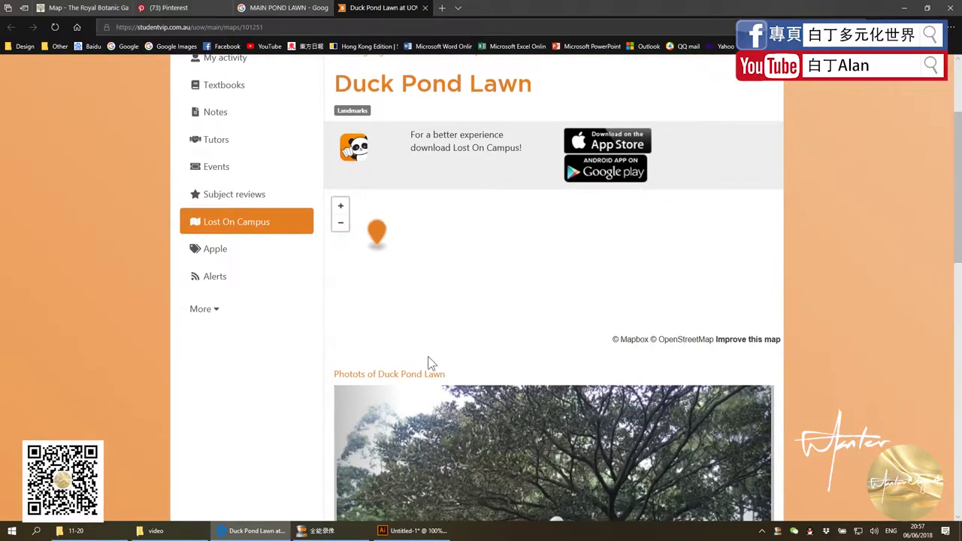
scroll(451, 316, down, 5)
scroll(489, 286, down, 2)
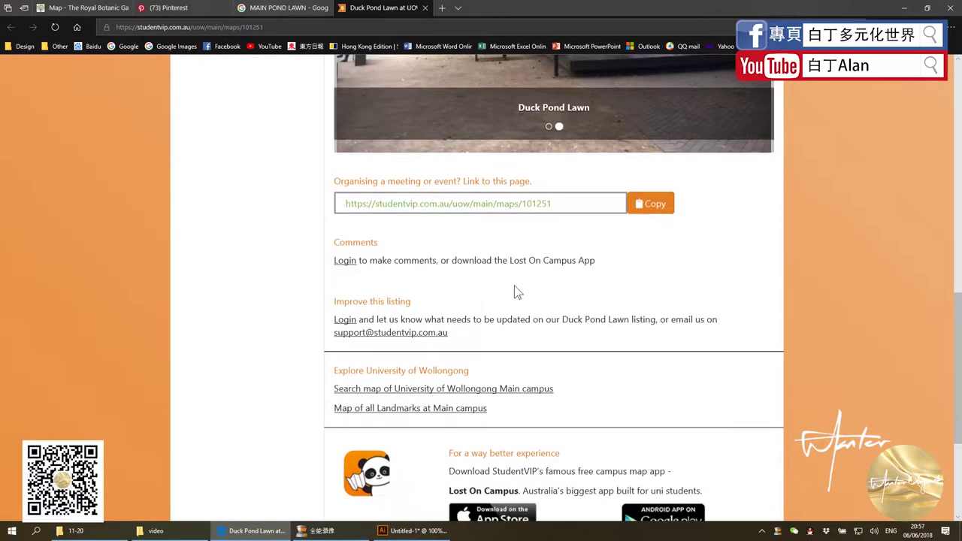
Close the Duck Pond Lawn page and open the next image's GAP Gardens page
click(424, 7)
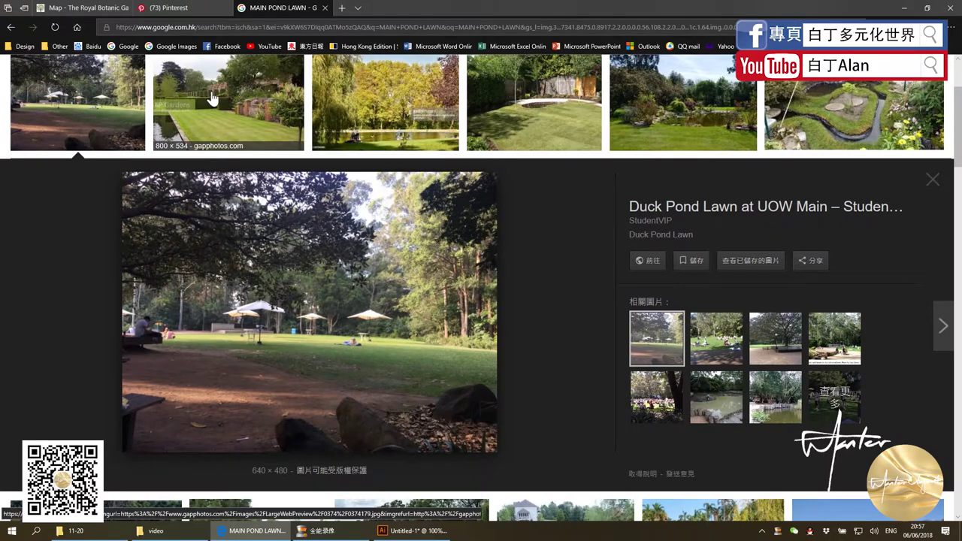
key(Right)
click(672, 210)
click(382, 8)
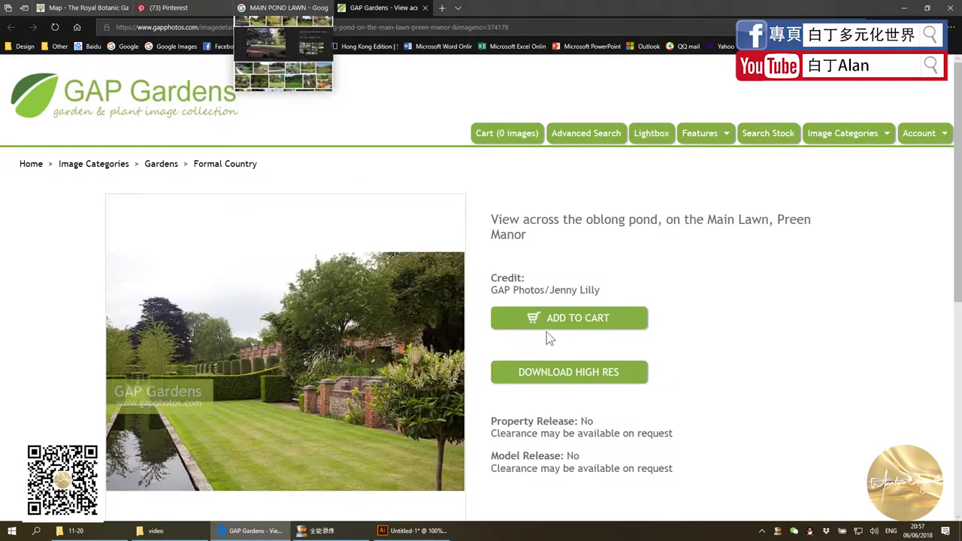
Select the caption 'View across the oblong pond, on the Main Lawn, Preen Manor'
scroll(547, 336, down, 6)
scroll(545, 334, up, 4)
scroll(549, 271, up, 2)
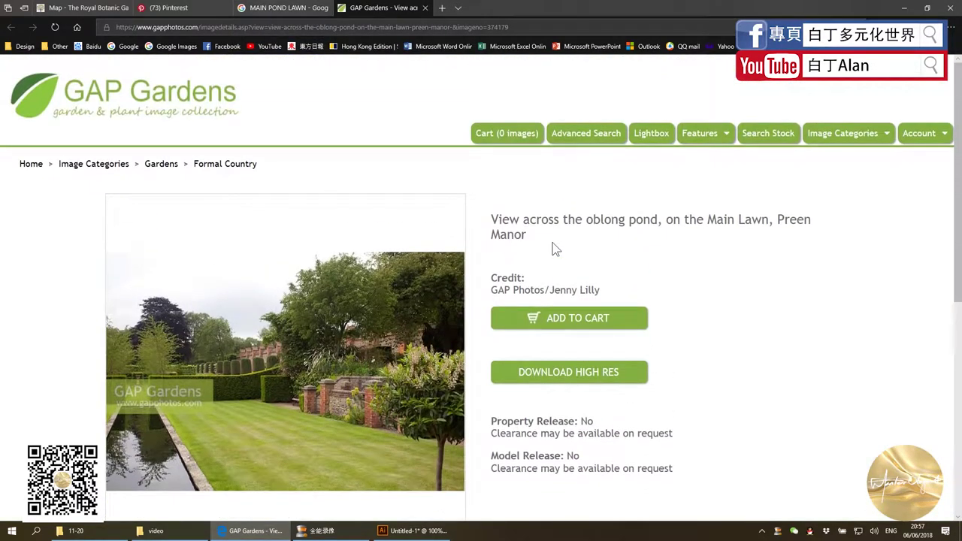
drag(531, 236, 491, 217)
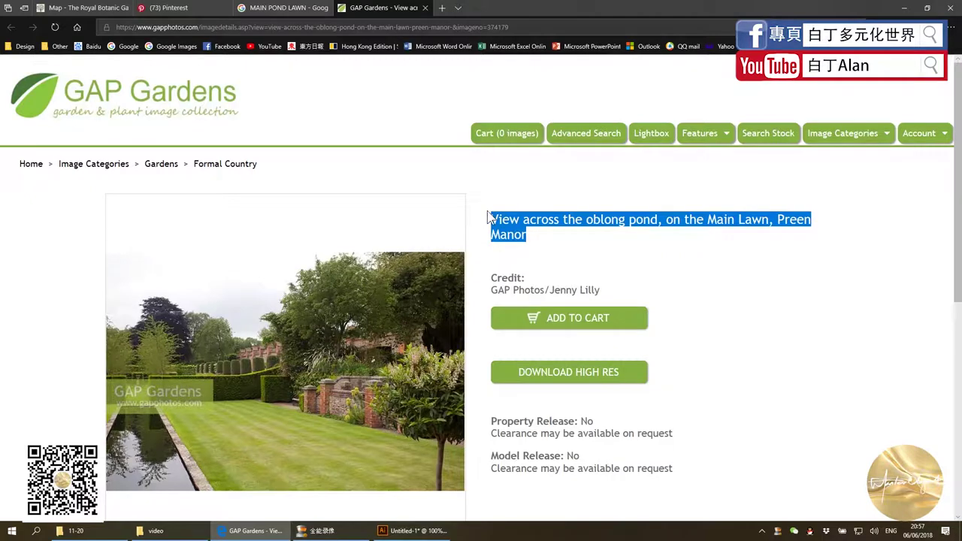
scroll(411, 354, down, 3)
scroll(410, 354, down, 2)
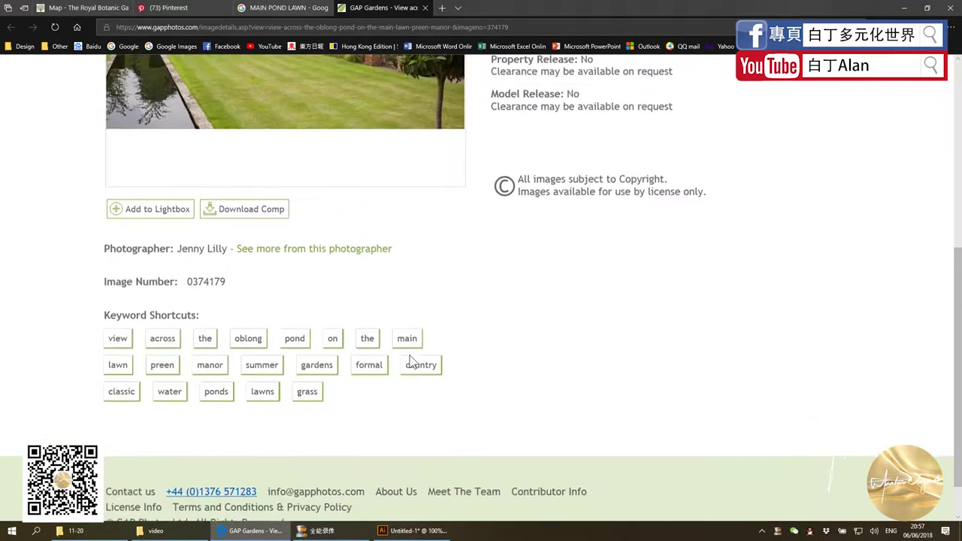
Place a copy of the lower lawn photo on the second artboard, discarding a stray text object
click(412, 531)
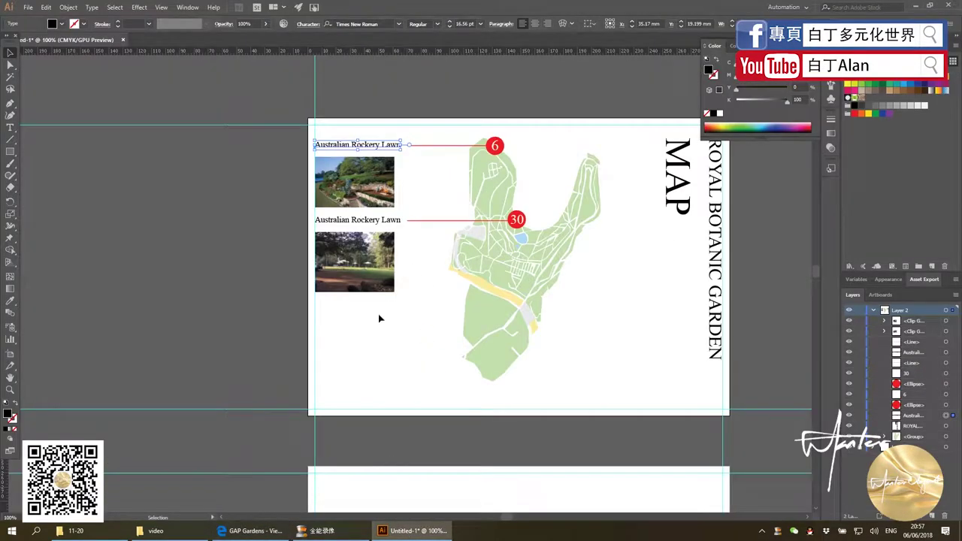
click(379, 263)
key(ctrl+minus)
drag(366, 238, 365, 427)
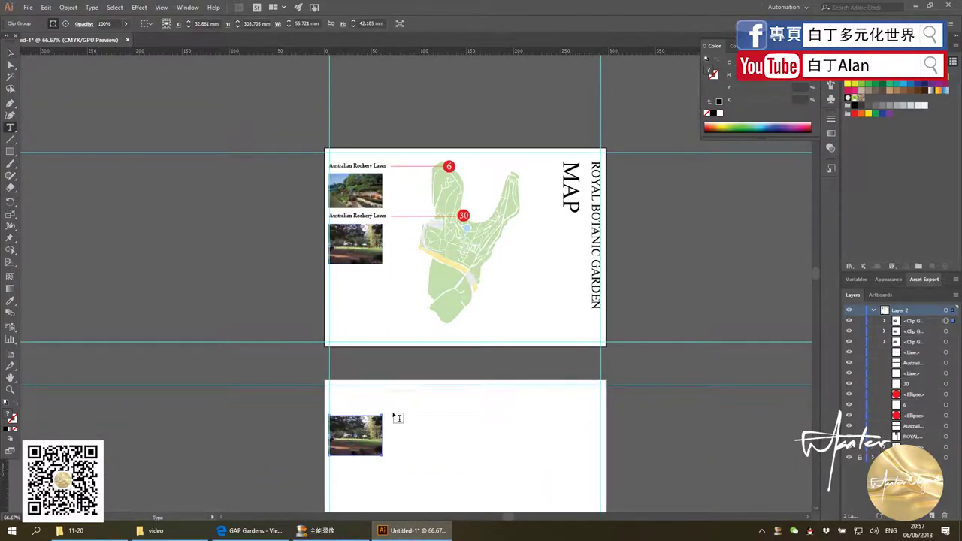
click(397, 418)
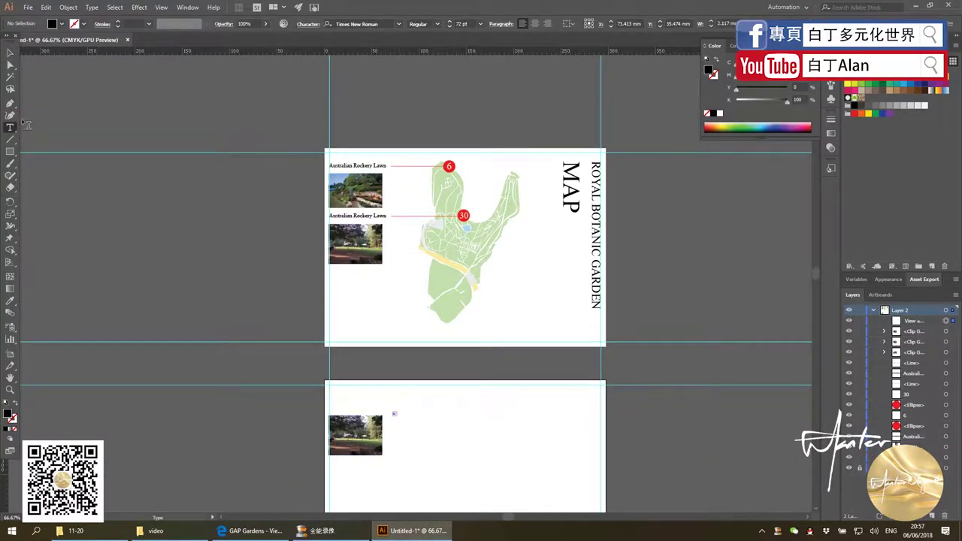
click(10, 54)
scroll(414, 372, down, 2)
scroll(414, 372, up, 3)
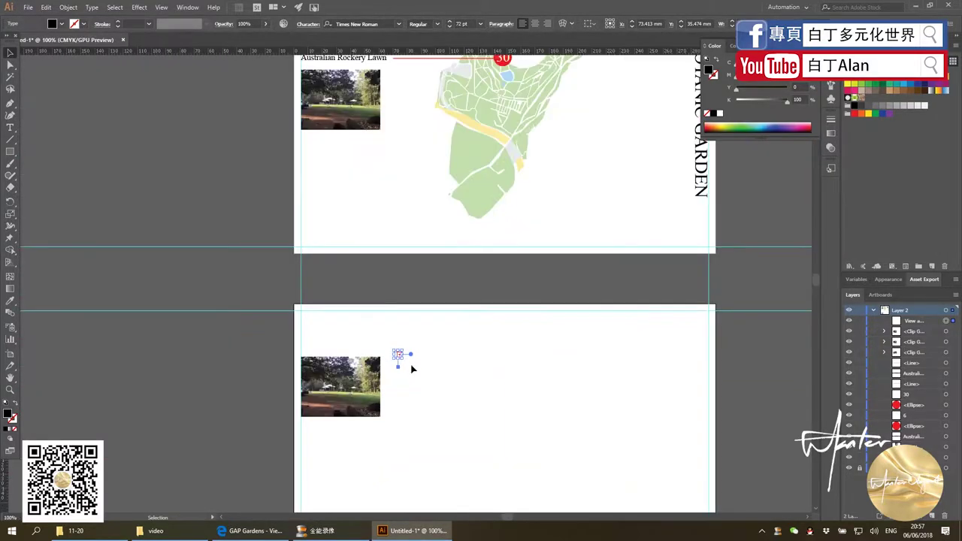
drag(403, 360, 529, 434)
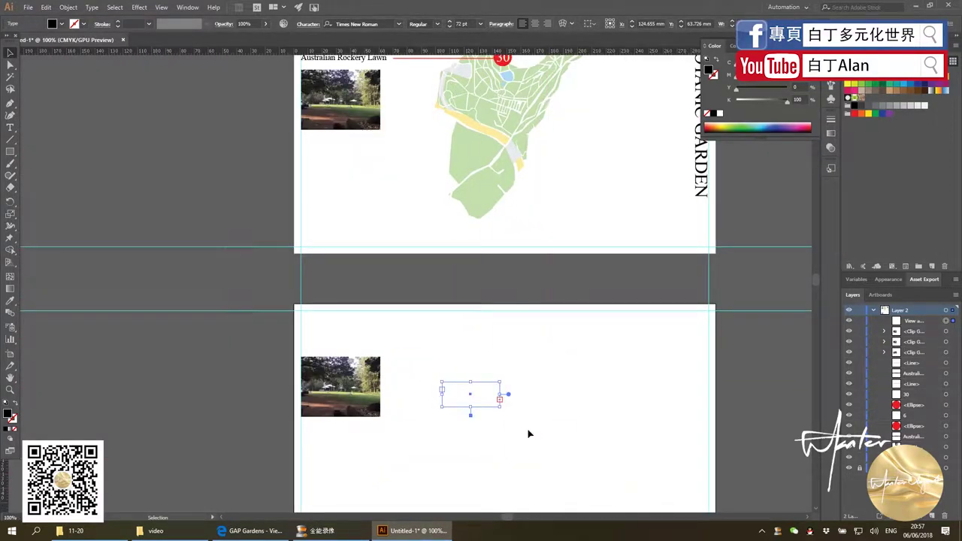
key(Delete)
Add the caption 'View across the oblong pond, on the Main Lawn, Preen Manor' at 12 pt
click(9, 128)
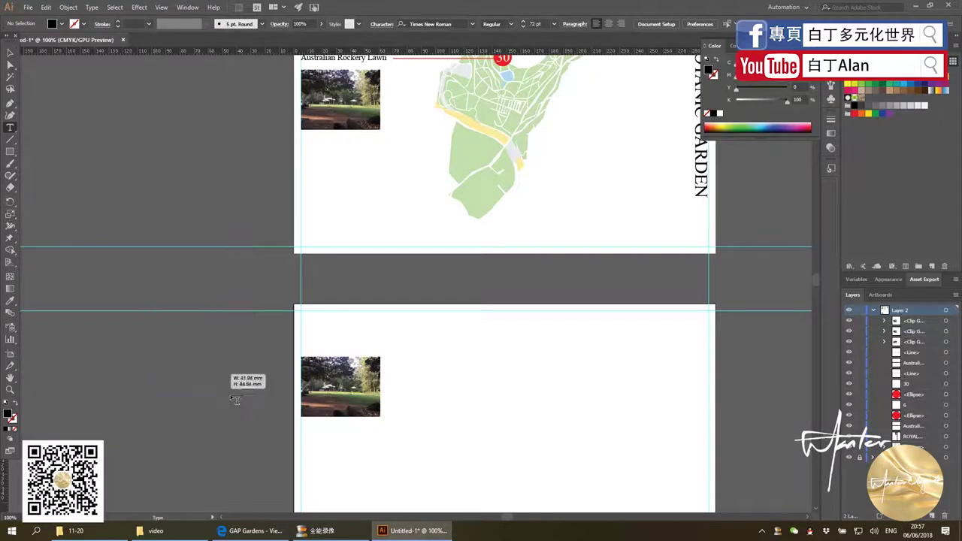
drag(235, 399, 252, 409)
text(View)
click(9, 52)
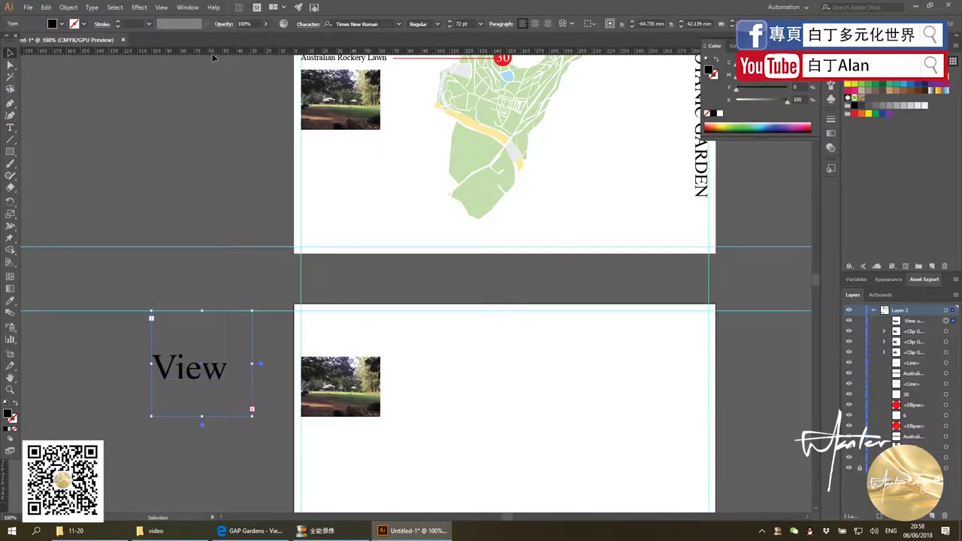
click(481, 23)
click(493, 104)
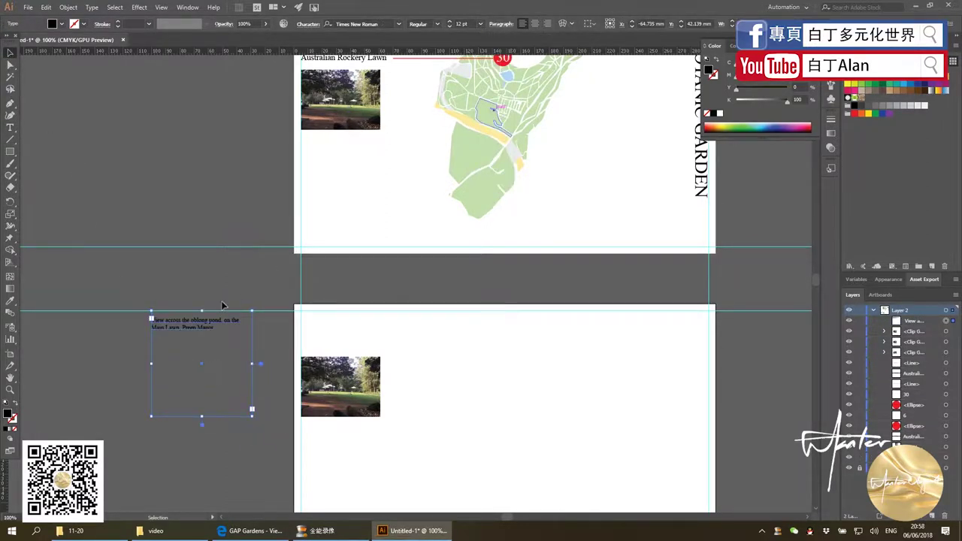
Position the caption beside the photo and shift both lower on the second artboard
drag(194, 332, 437, 381)
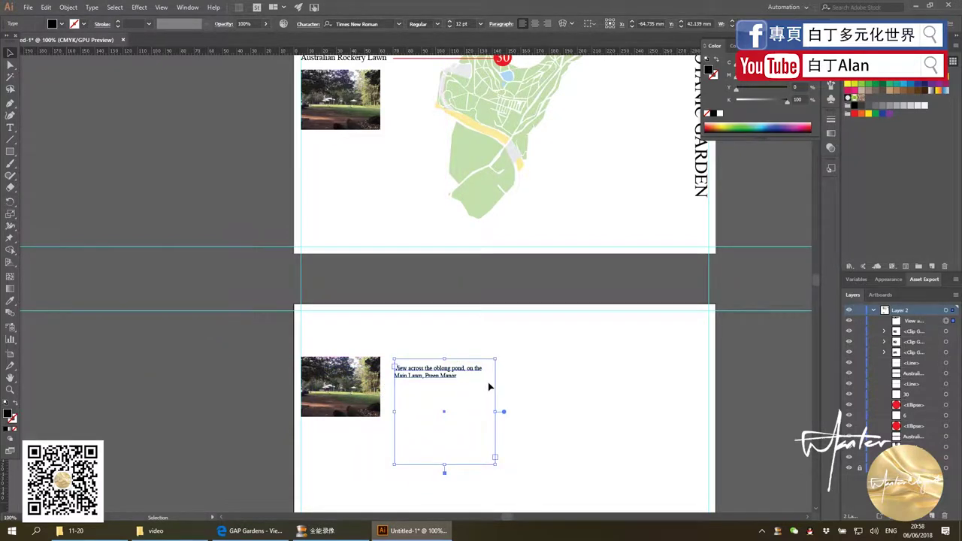
click(463, 389)
key(ctrl+minus)
mouse_move(468, 419)
mouse_down()
mouse_move(421, 349)
mouse_move(398, 398)
mouse_up()
click(434, 354)
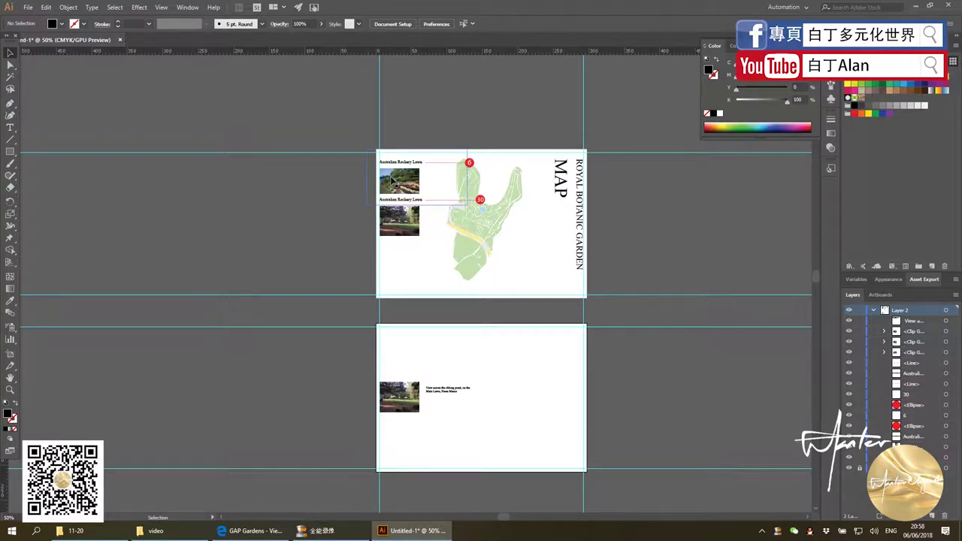
key(ctrl+plus)
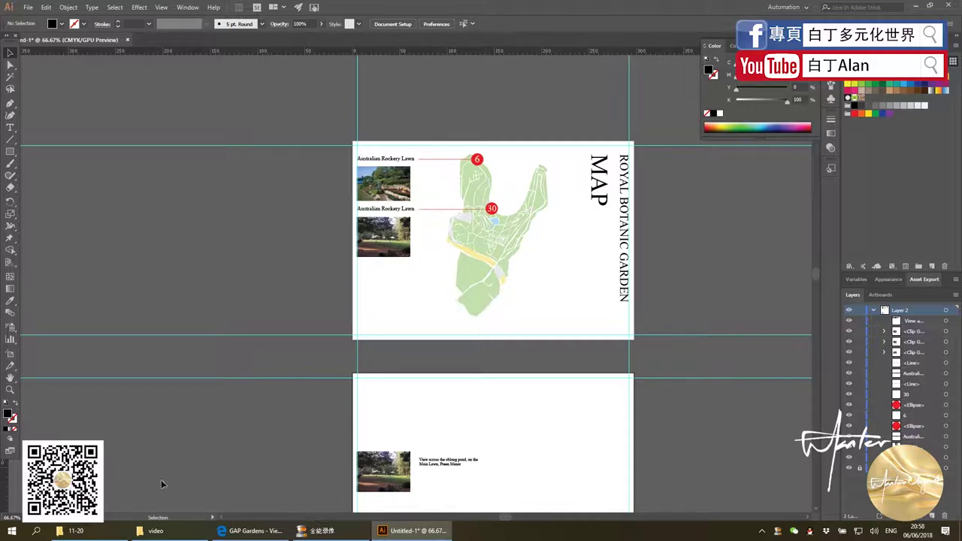
Open Domain Car Park on the Royal Botanic Garden map and select its name
click(250, 530)
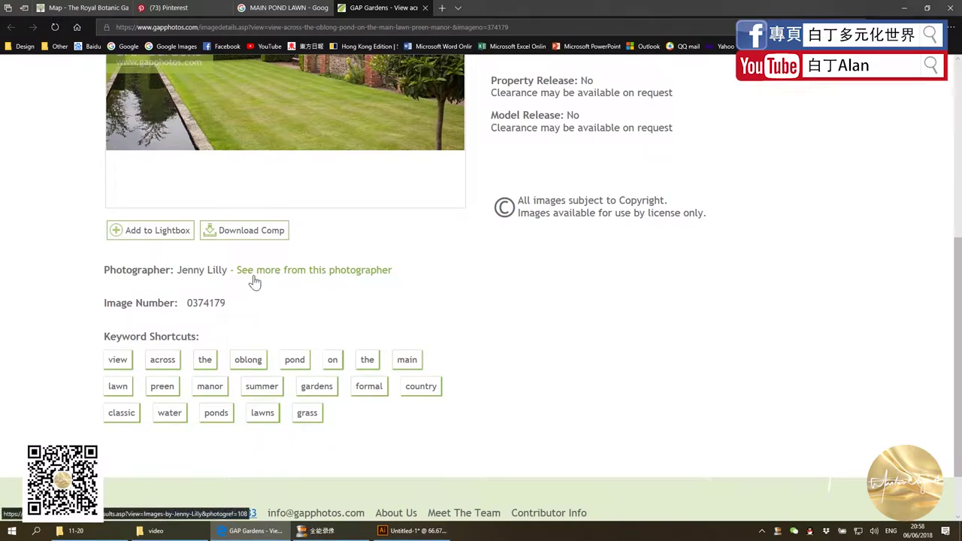
click(82, 8)
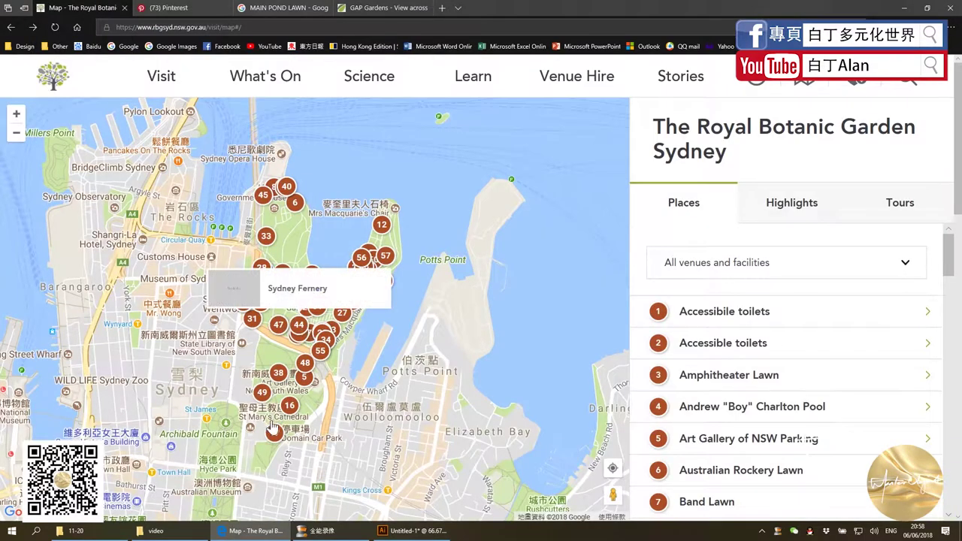
click(272, 429)
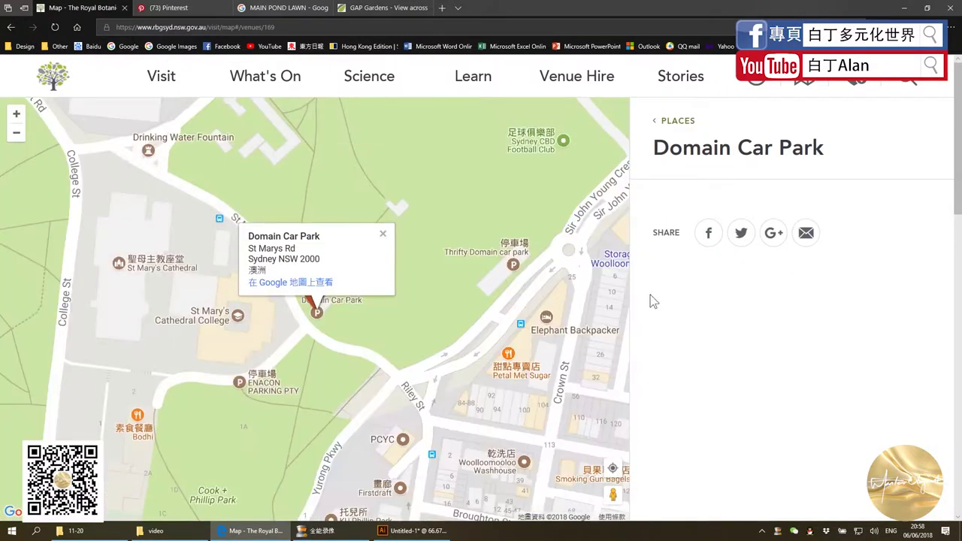
drag(821, 150, 659, 151)
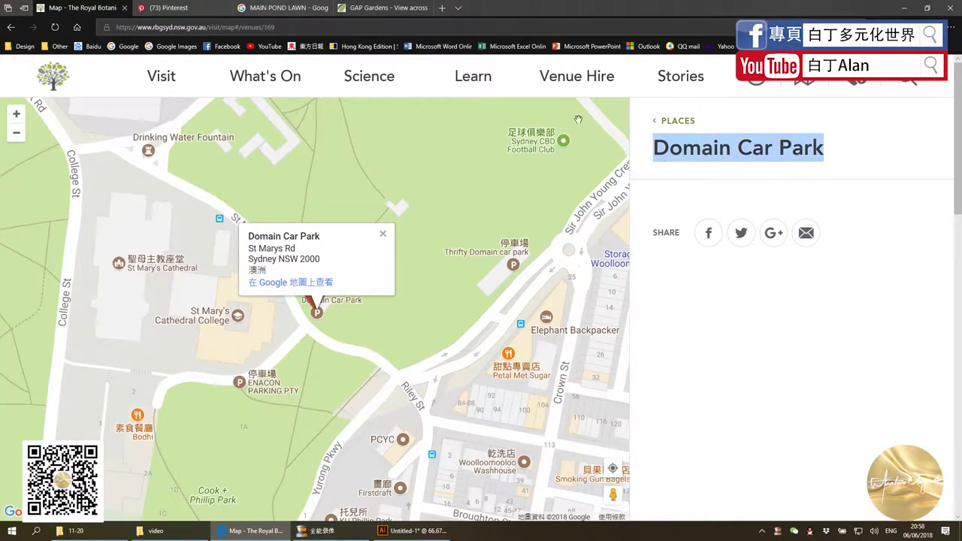
click(362, 7)
click(294, 7)
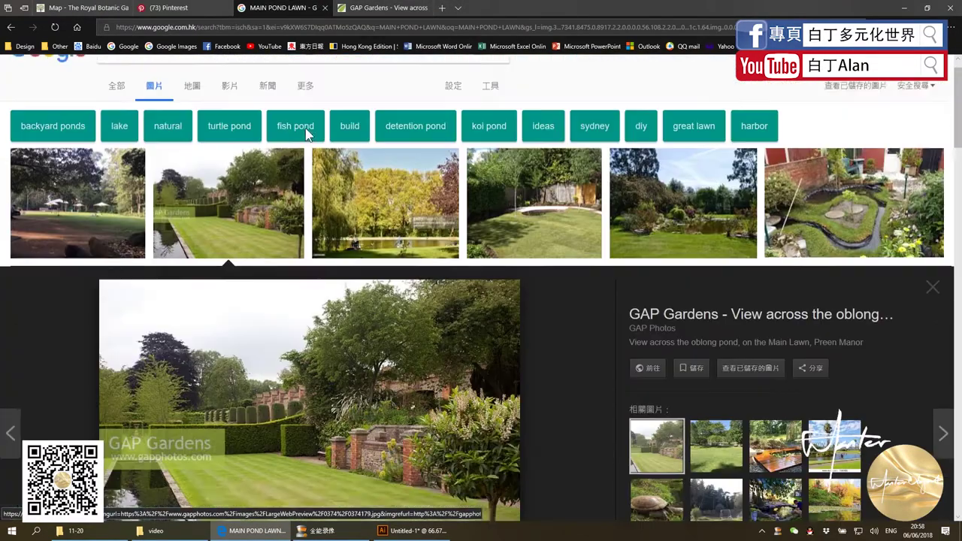
scroll(306, 135, up, 1)
key(alt+Tab)
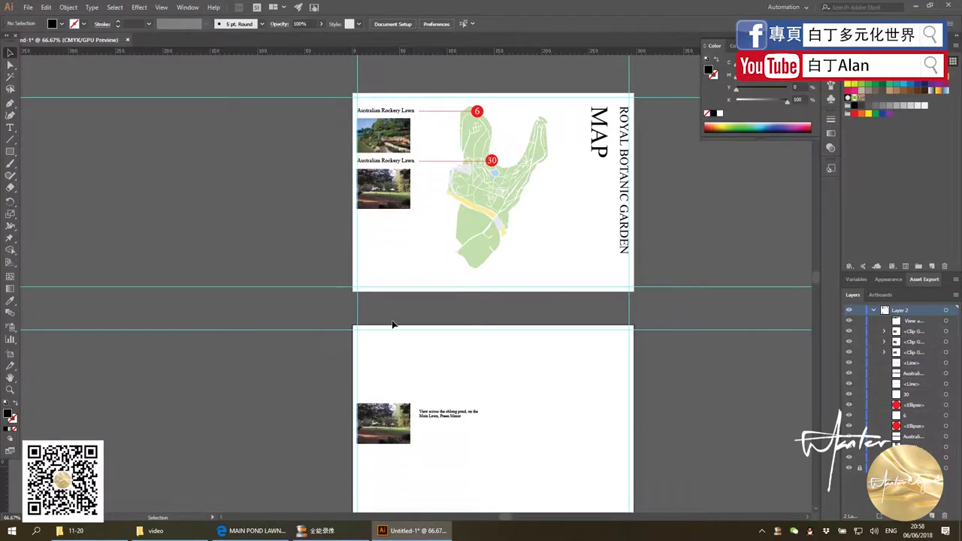
scroll(392, 325, down, 1)
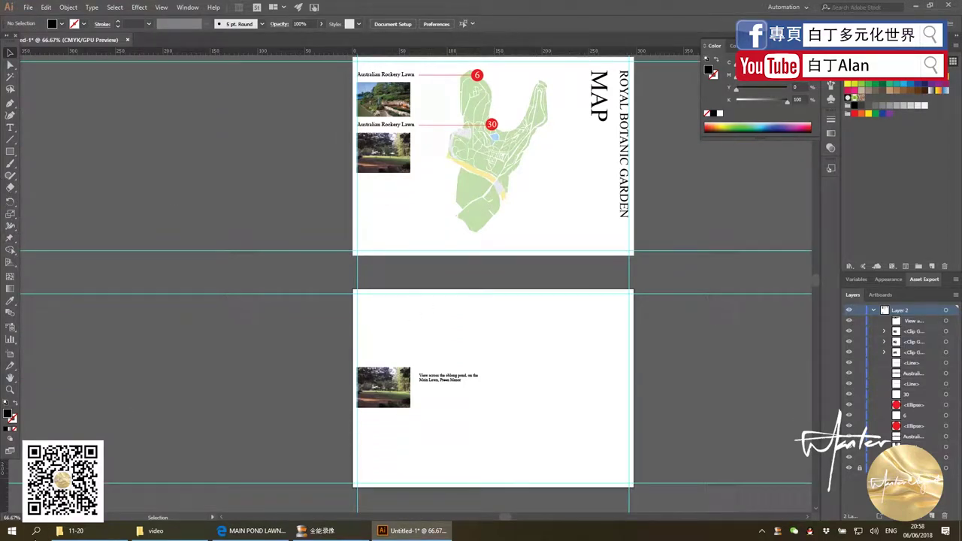
Run a Google Images search for 'Domain Car Park'
click(252, 531)
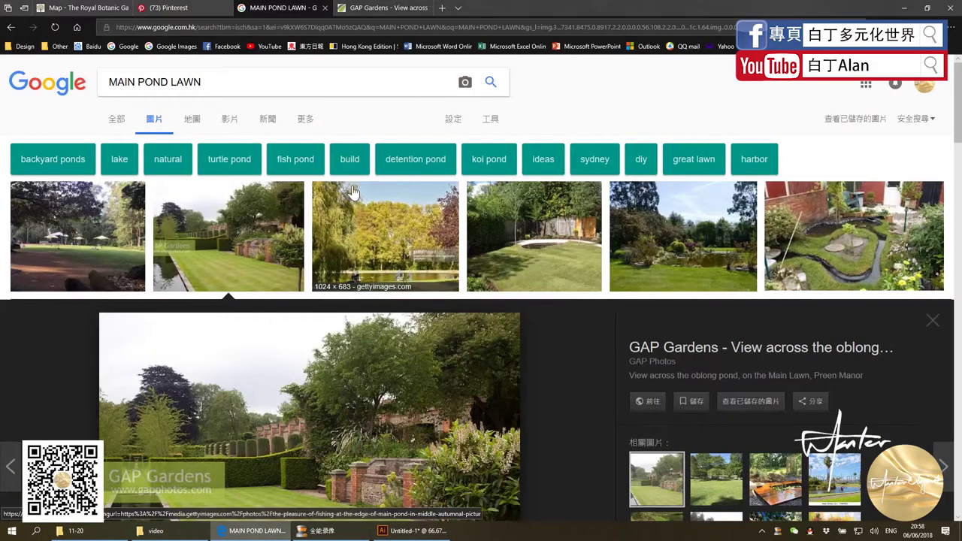
triple_click(250, 81)
text(Domain Car Park)
click(493, 84)
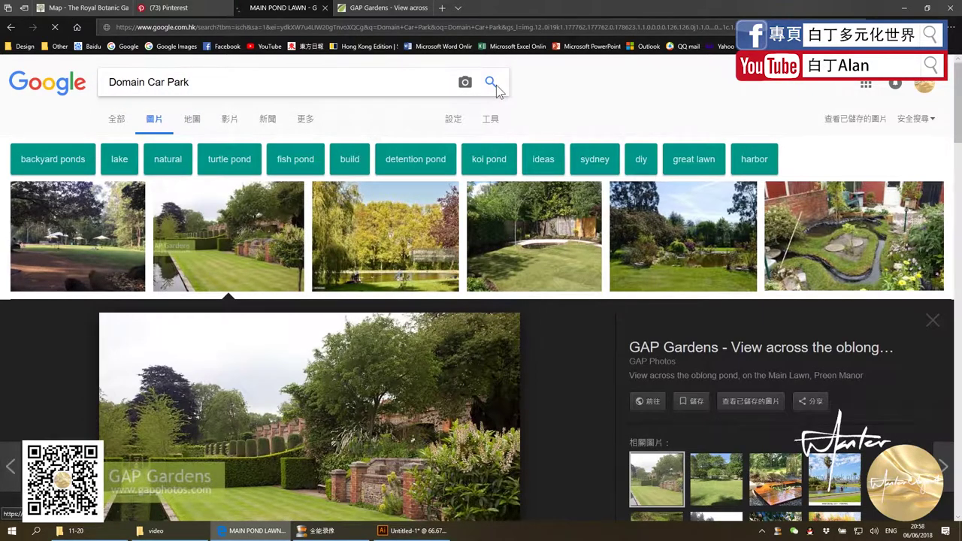
key(alt+Tab)
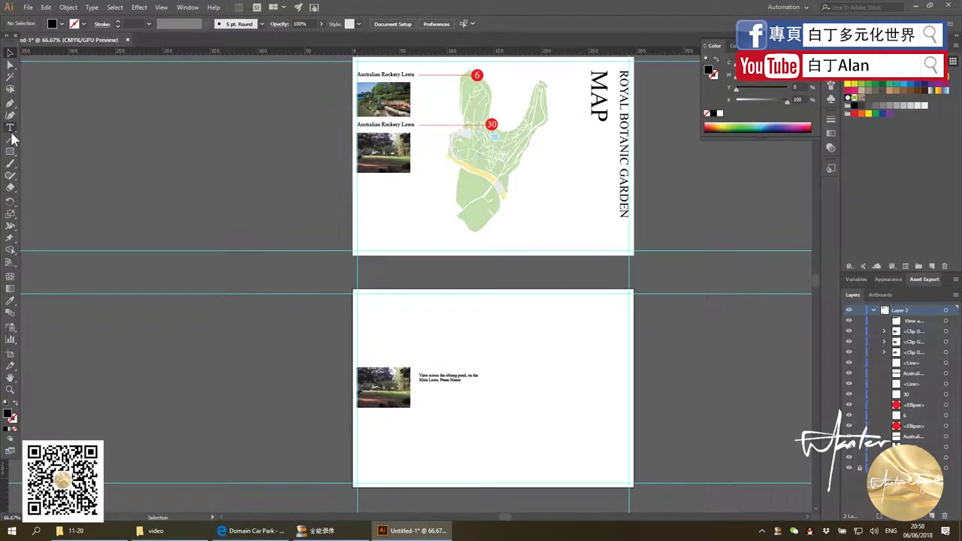
Add a 'Domain Car Park' text label on the map and nudge it slightly left
click(11, 127)
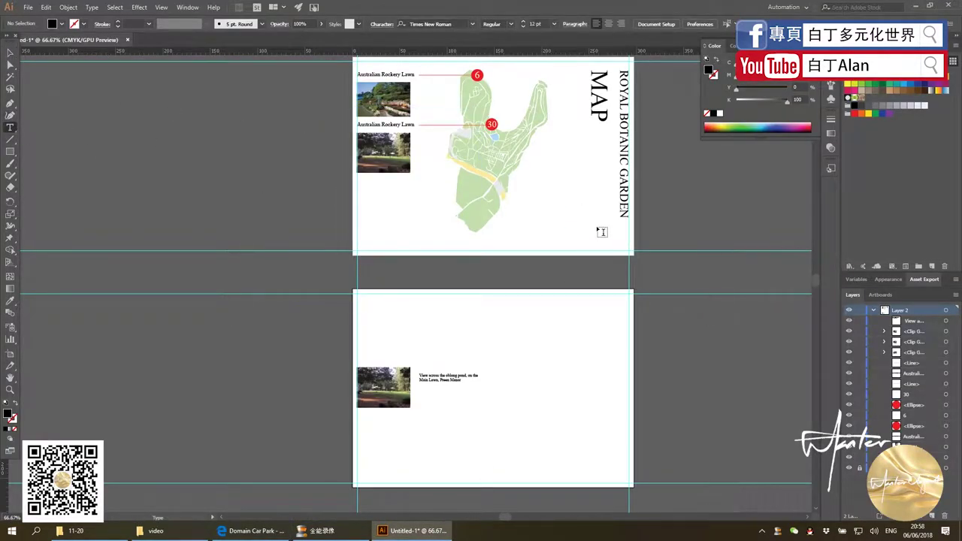
click(553, 203)
text(Domain Car Park)
click(10, 53)
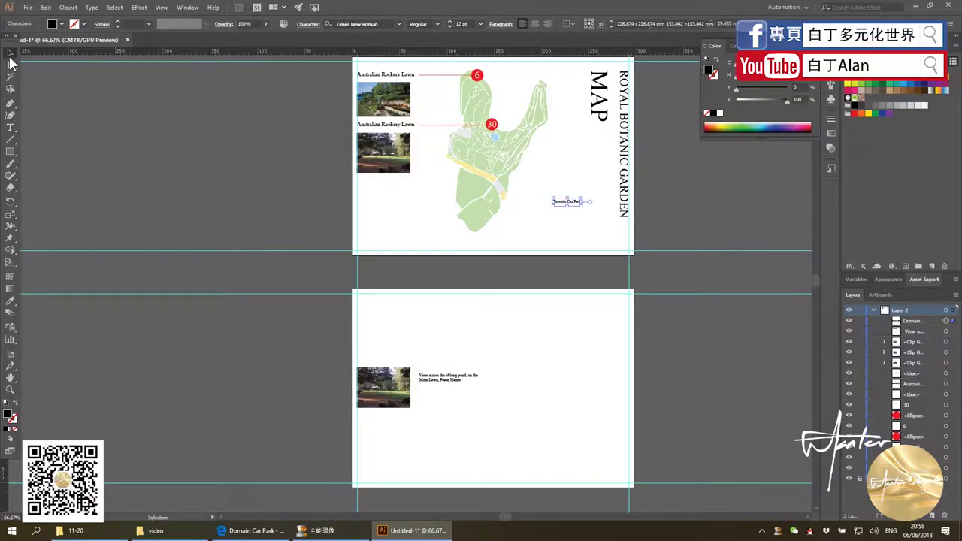
scroll(506, 262, down, 2)
scroll(508, 260, up, 2)
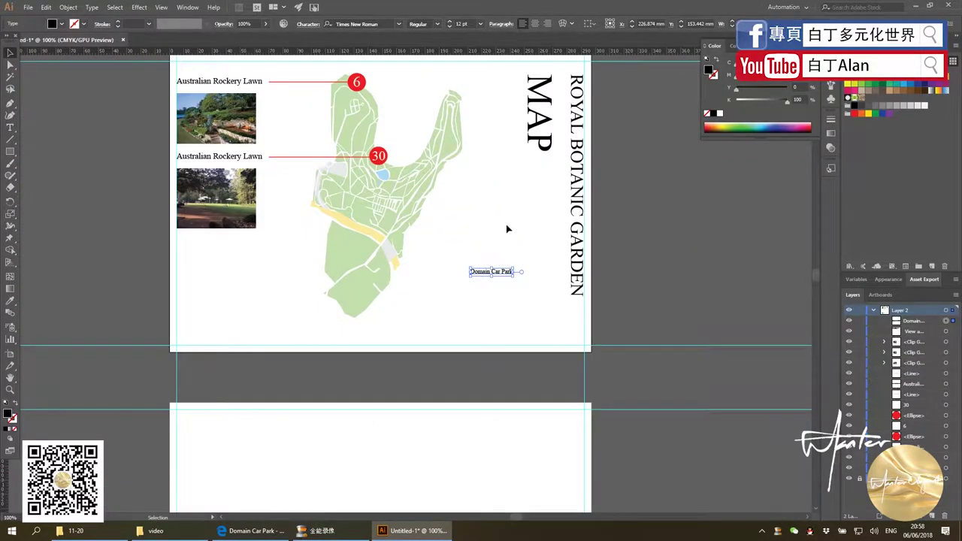
drag(483, 276, 449, 276)
Try shifting the map artwork and its paths, undoing both moves
click(447, 147)
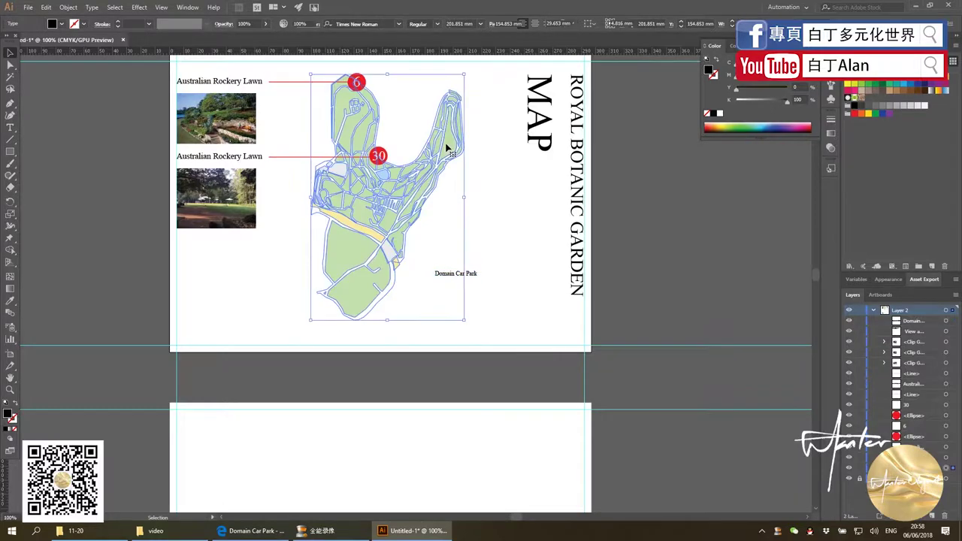
drag(447, 147, 494, 151)
key(ctrl+z)
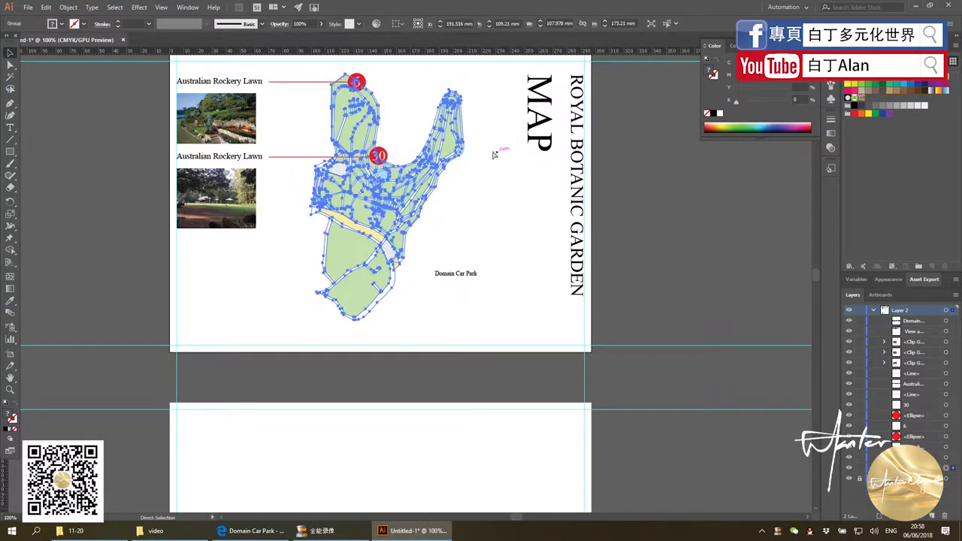
click(490, 172)
key(a)
drag(438, 154, 507, 193)
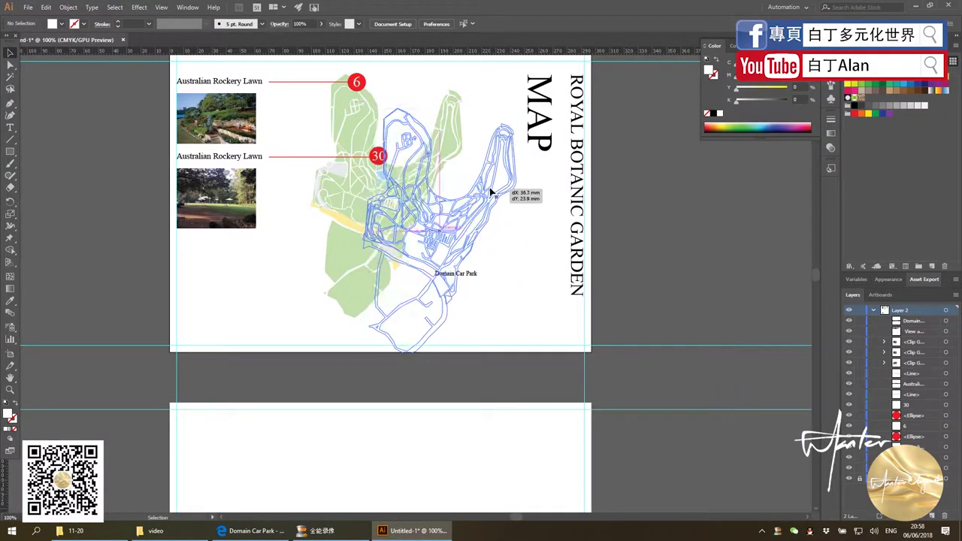
key(ctrl+z)
click(479, 196)
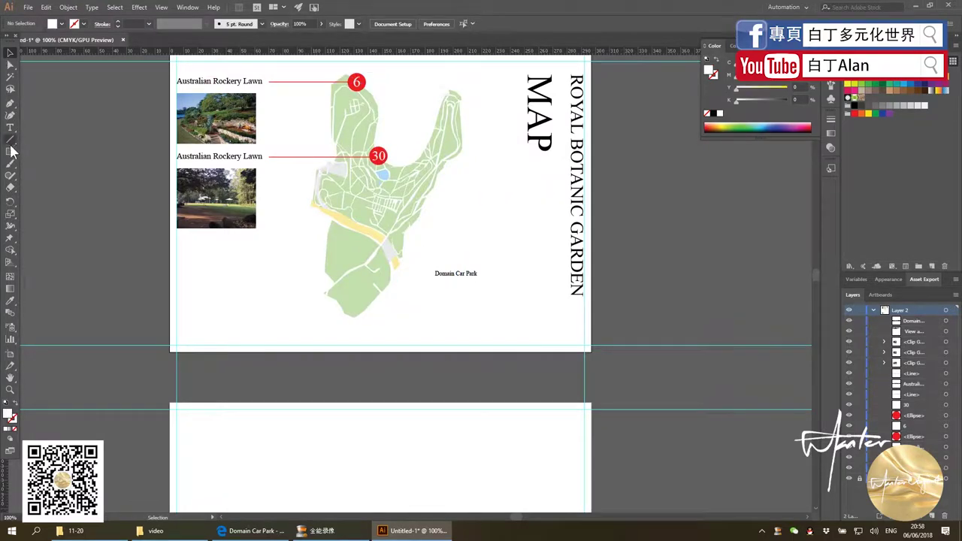
Draw a full-height strip along the artboard's right edge filled with the map's green
key(m)
drag(592, 352, 524, 78)
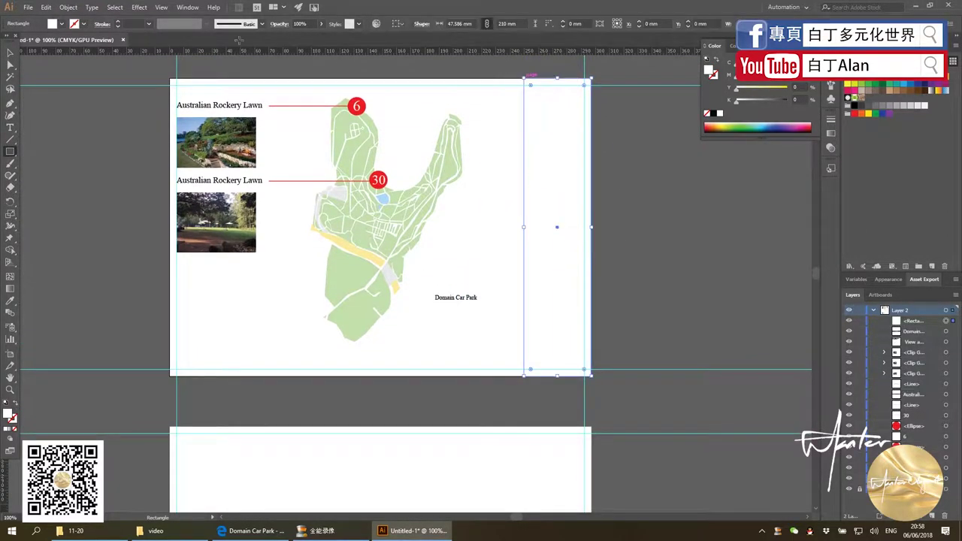
key(v)
key(i)
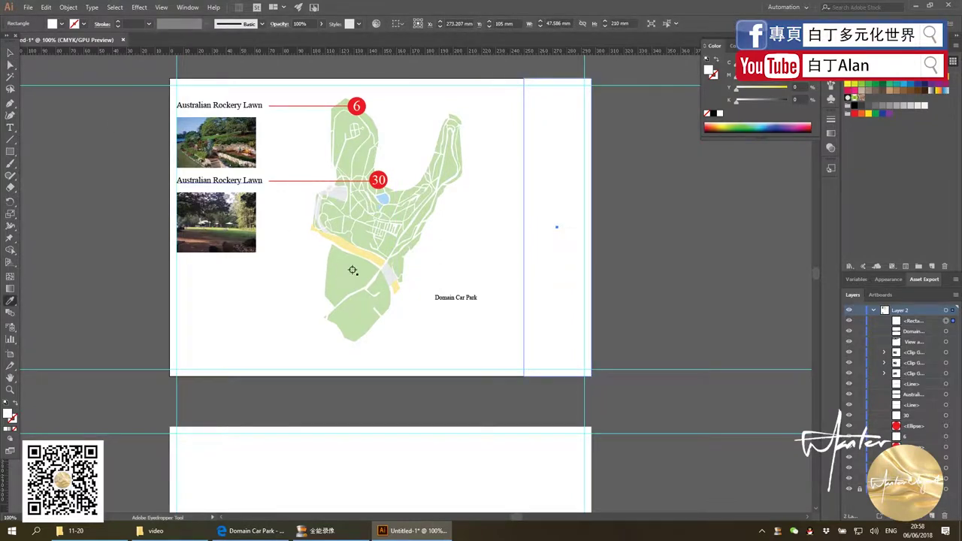
click(350, 270)
click(11, 52)
Send the green strip behind the vertical MAP title, widen it slightly, and make the title white
right_click(551, 181)
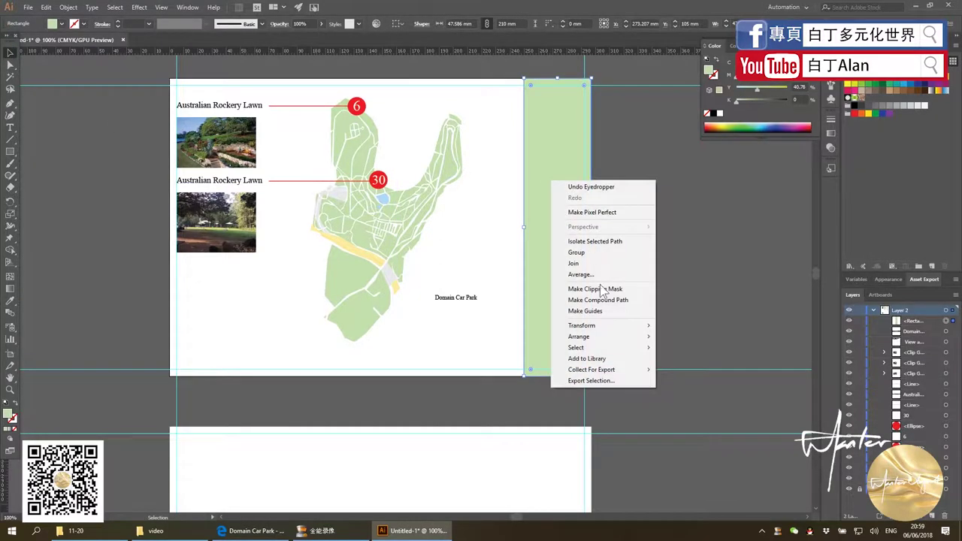
click(699, 368)
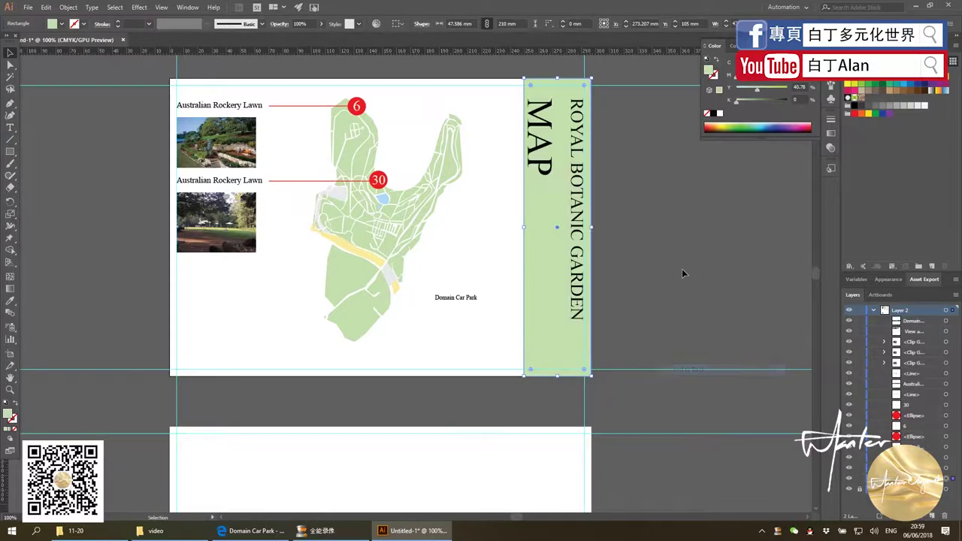
click(682, 269)
click(575, 254)
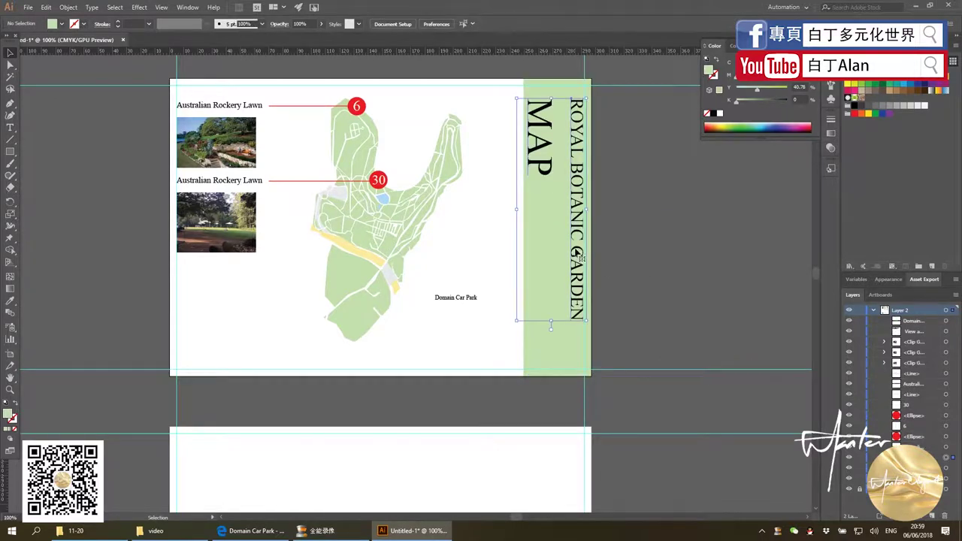
click(540, 350)
drag(523, 228, 518, 227)
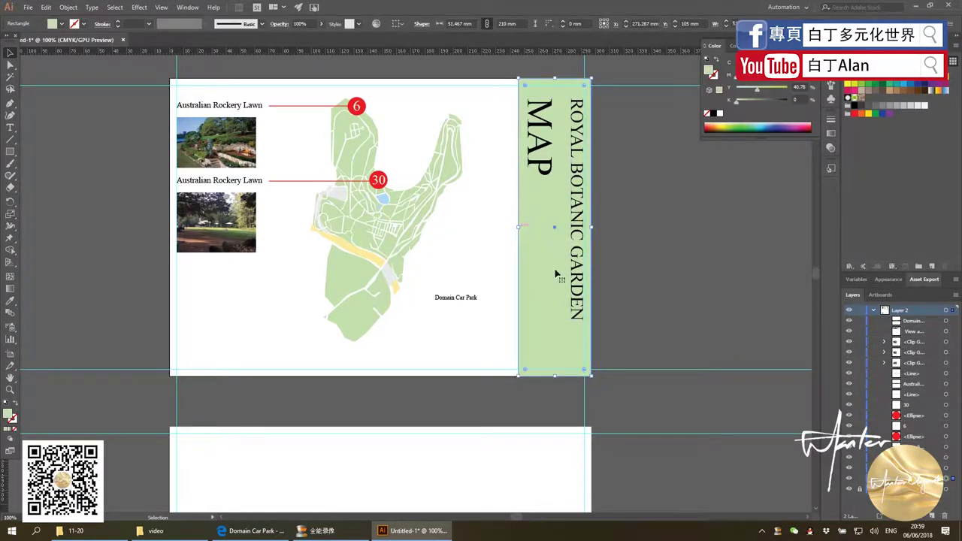
click(579, 283)
click(862, 84)
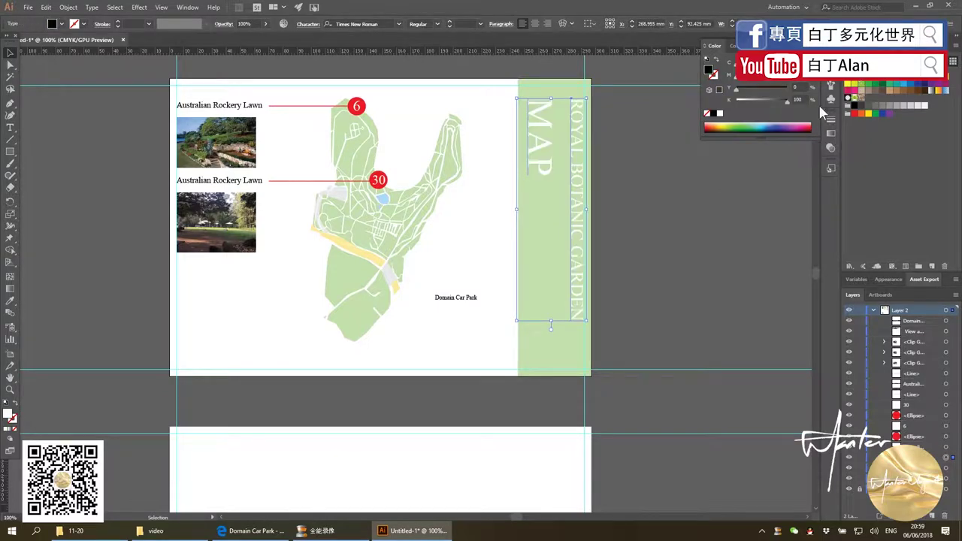
Move the Domain Car Park label up beside the map and return to the image results
click(753, 190)
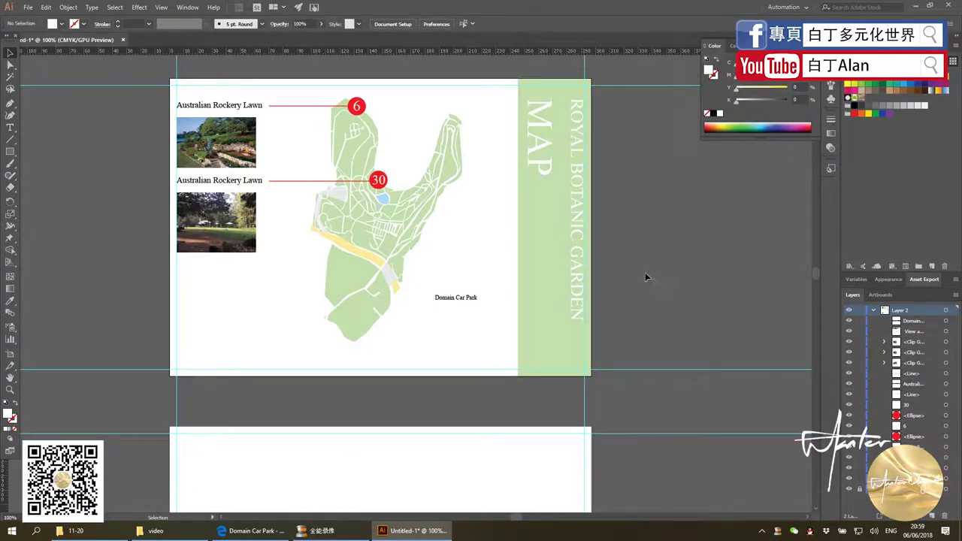
click(551, 170)
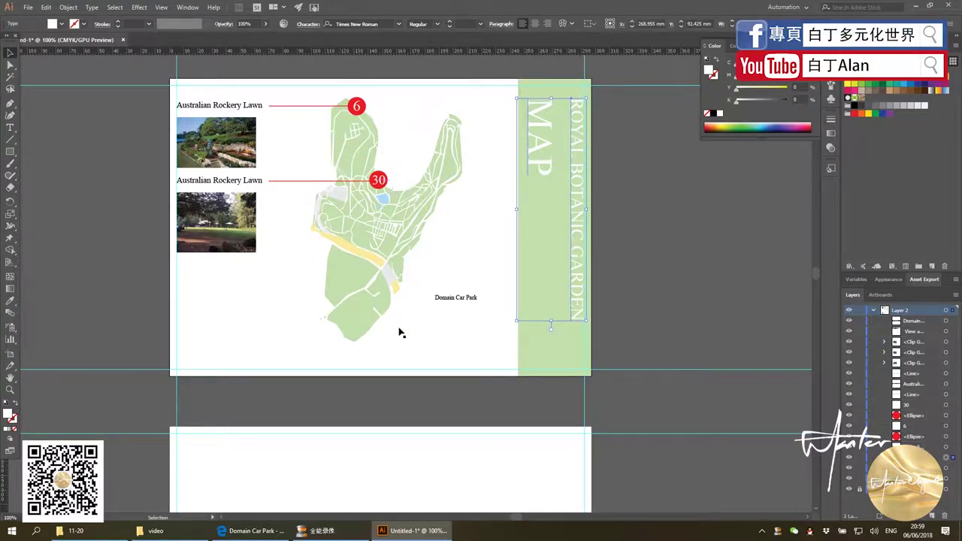
drag(450, 303, 436, 281)
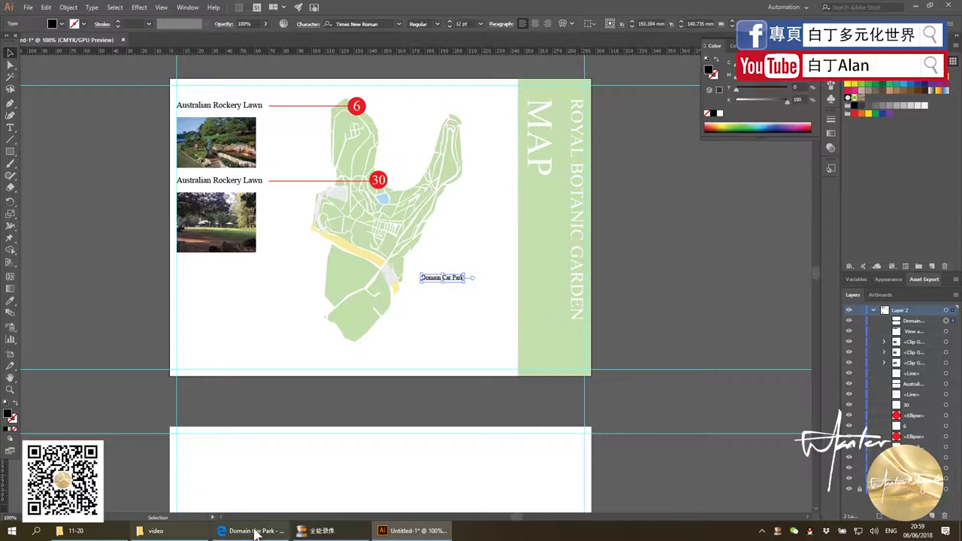
click(253, 531)
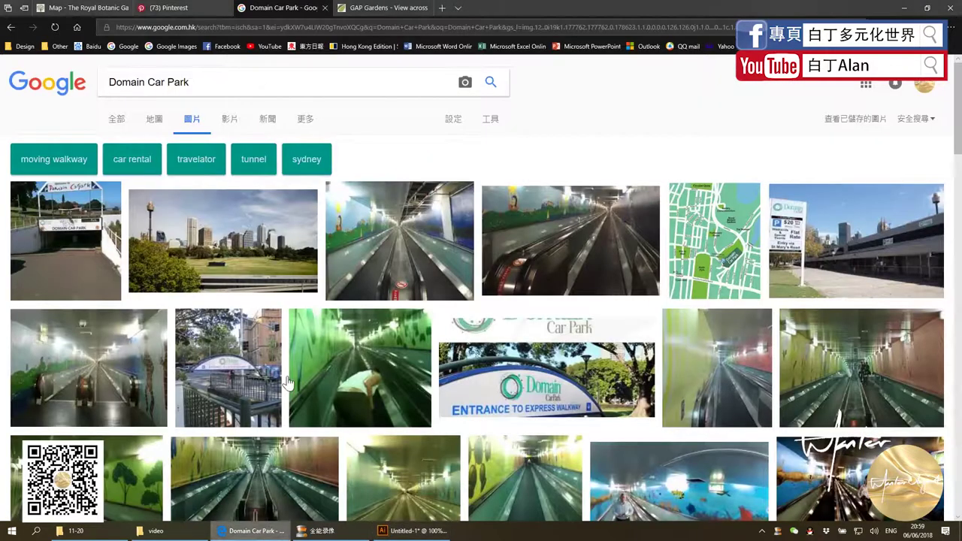
Preview the Domain Car Park moving-walkway photo and paste its capture into the Illustrator layout
click(227, 264)
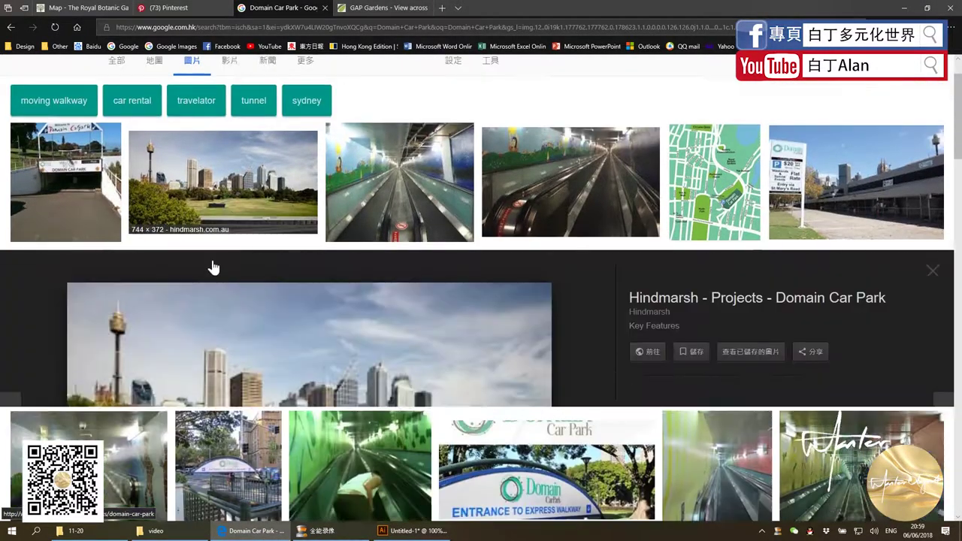
click(433, 136)
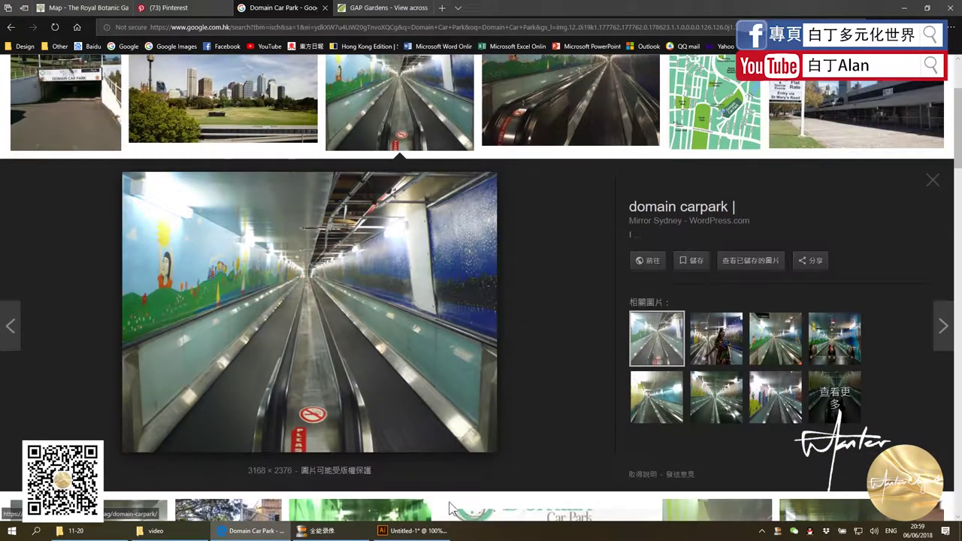
click(412, 531)
key(ctrl+v)
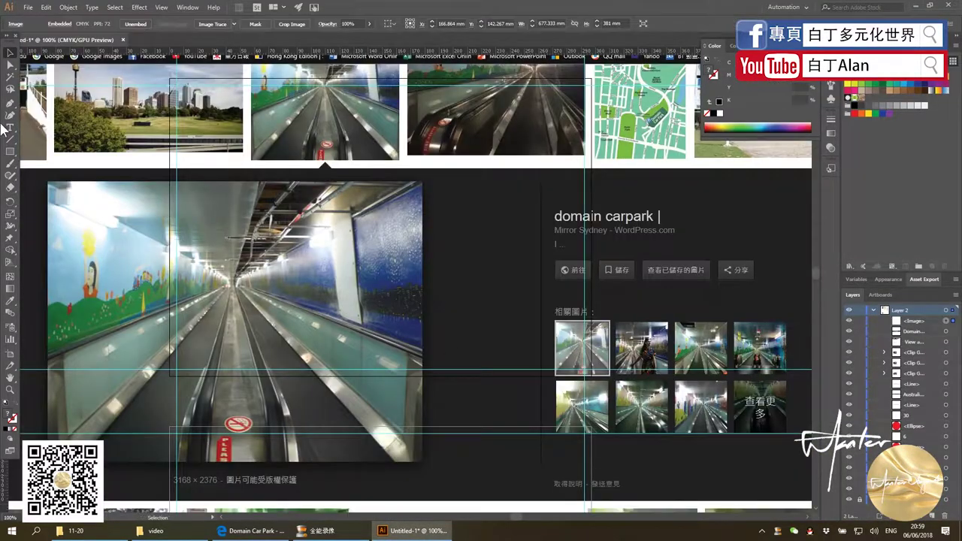
Crop the pasted capture to the walkway photo with a rectangle clipping mask
drag(50, 184, 418, 459)
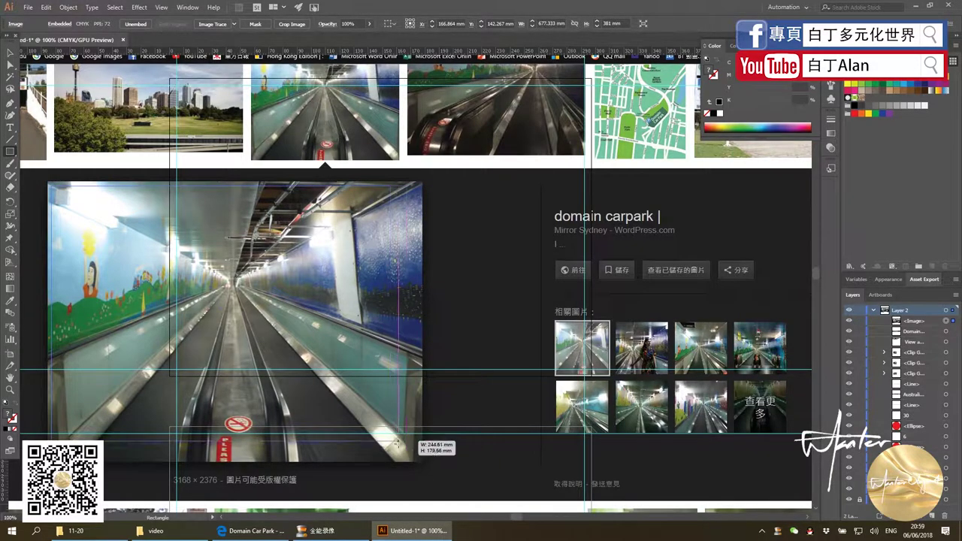
key(v)
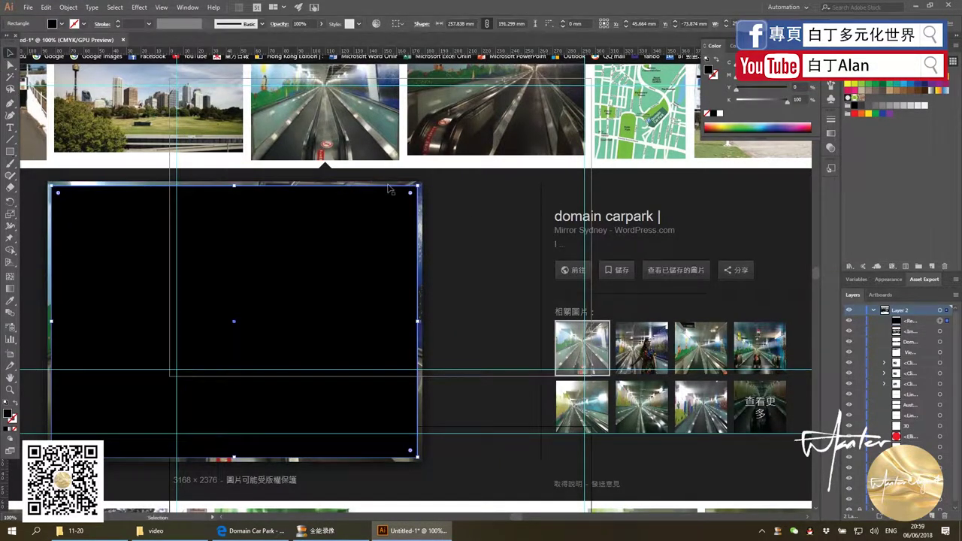
shift+click(391, 189)
right_click(469, 217)
click(513, 288)
Shrink the cropped photo to a small thumbnail beneath the Domain Car Park label
drag(259, 254, 364, 264)
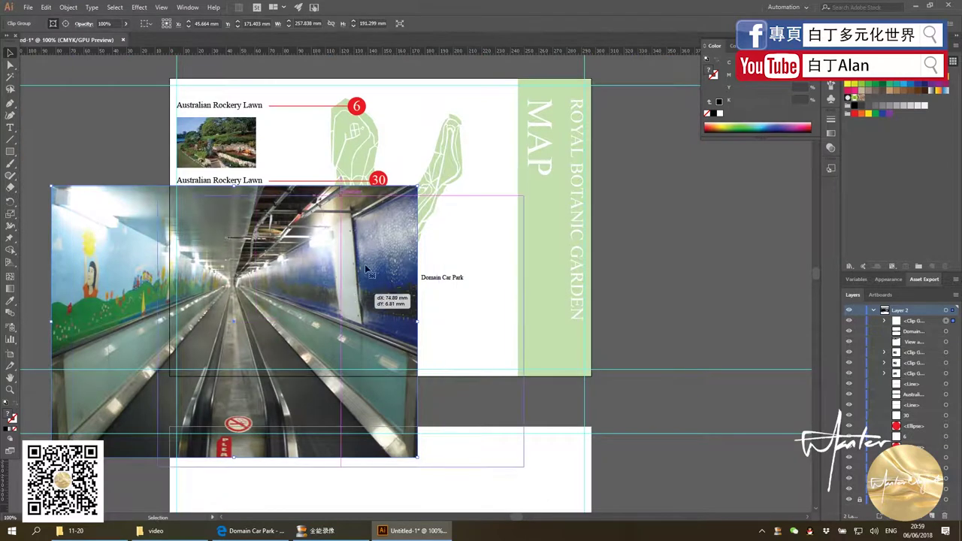
mouse_move(524, 208)
mouse_down()
mouse_move(194, 418)
mouse_move(453, 307)
mouse_up()
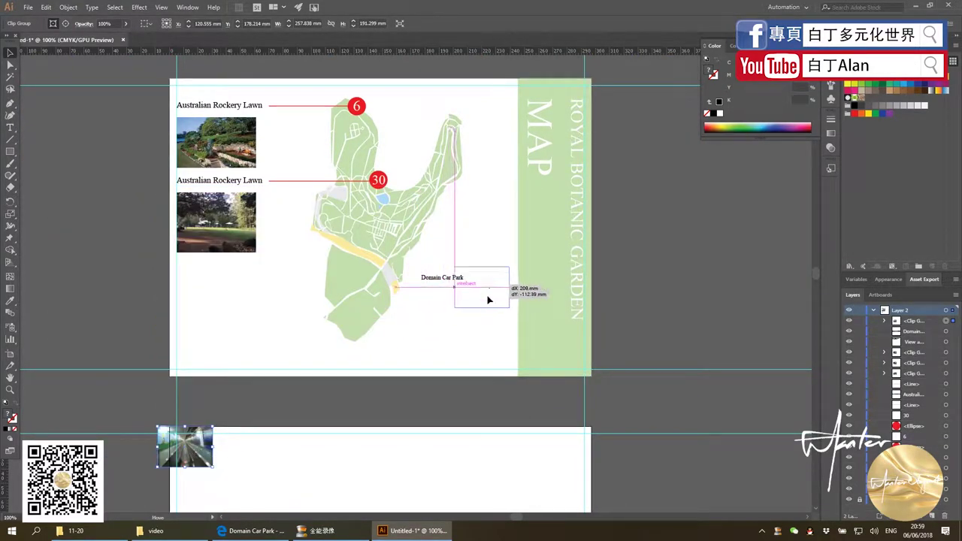
drag(452, 307, 451, 307)
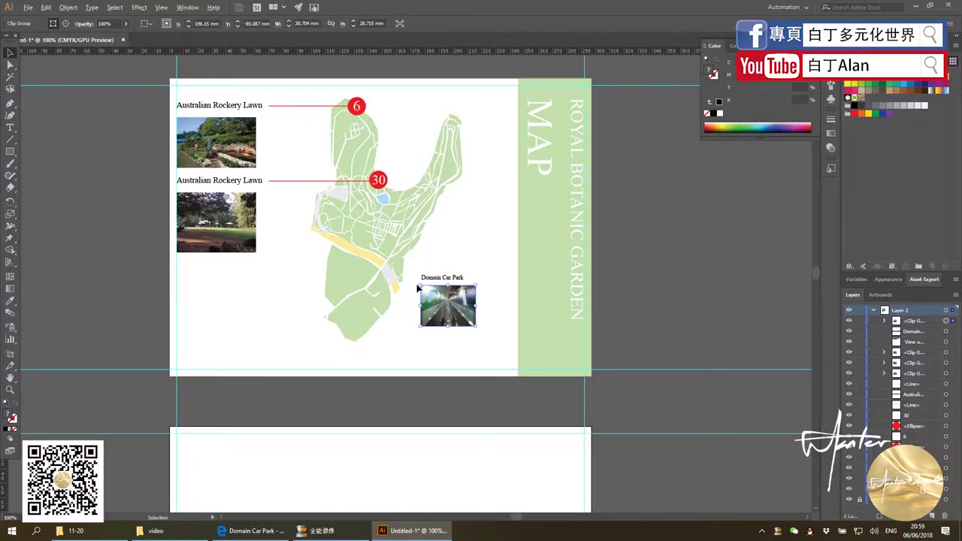
key(ctrl+plus)
click(252, 531)
Go back to the full venue map on the garden website, then select Illustrator's red 30 callout
click(79, 7)
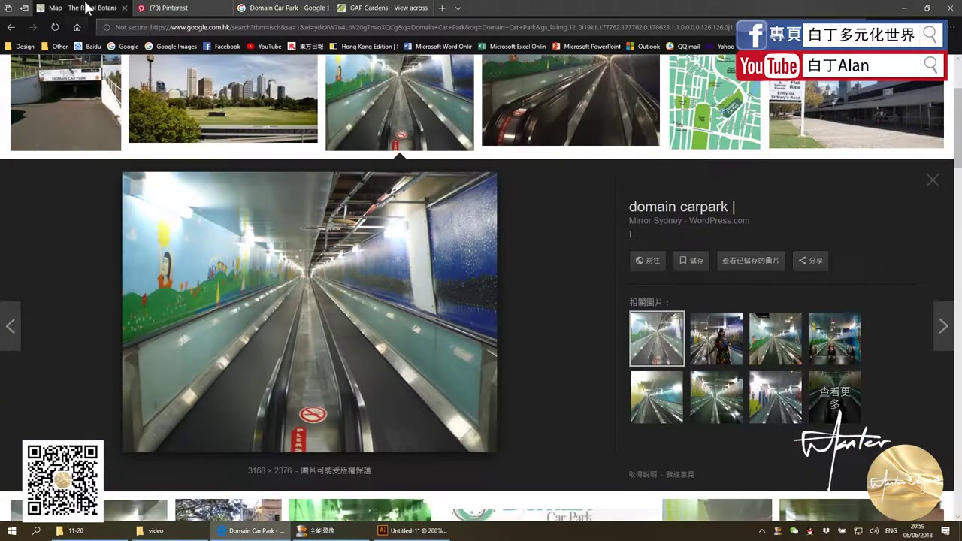
scroll(340, 320, down, 3)
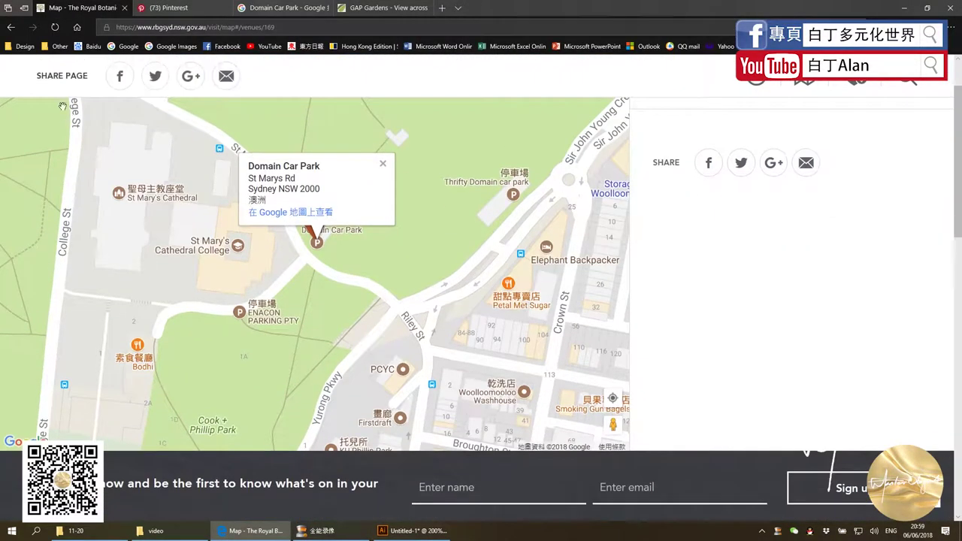
scroll(65, 114, up, 3)
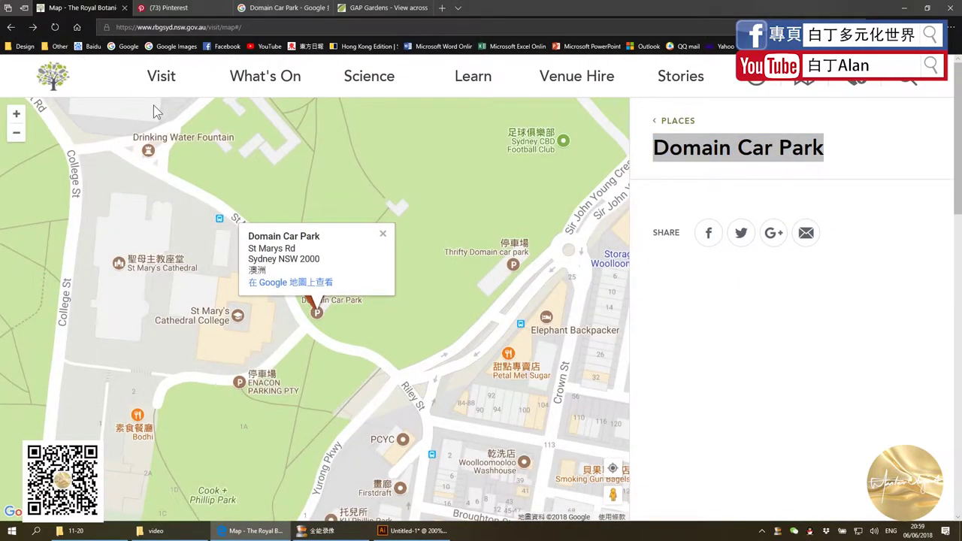
click(152, 105)
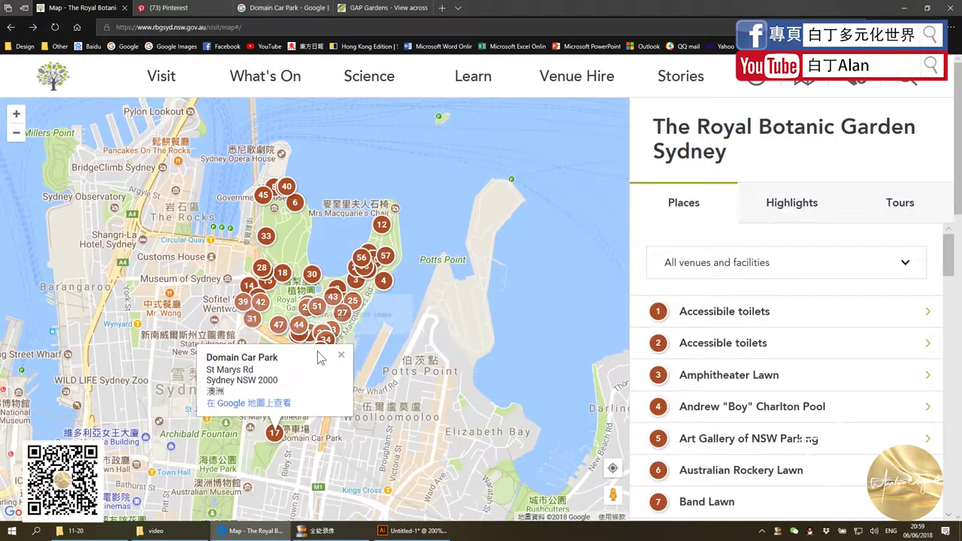
key(alt+Tab)
click(342, 79)
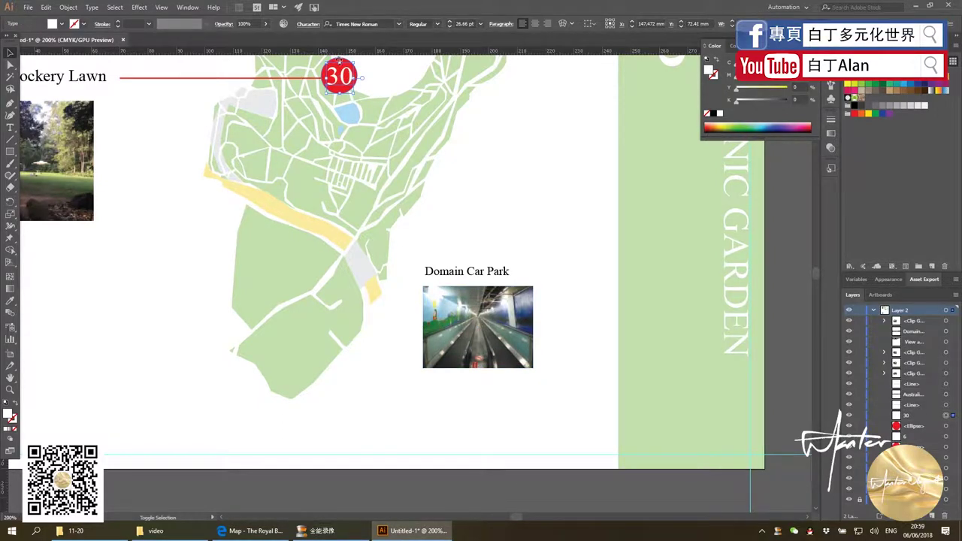
Copy the red 30 callout and its leader line down to the map's southern tip
scroll(327, 119, down, 1)
scroll(342, 124, up, 1)
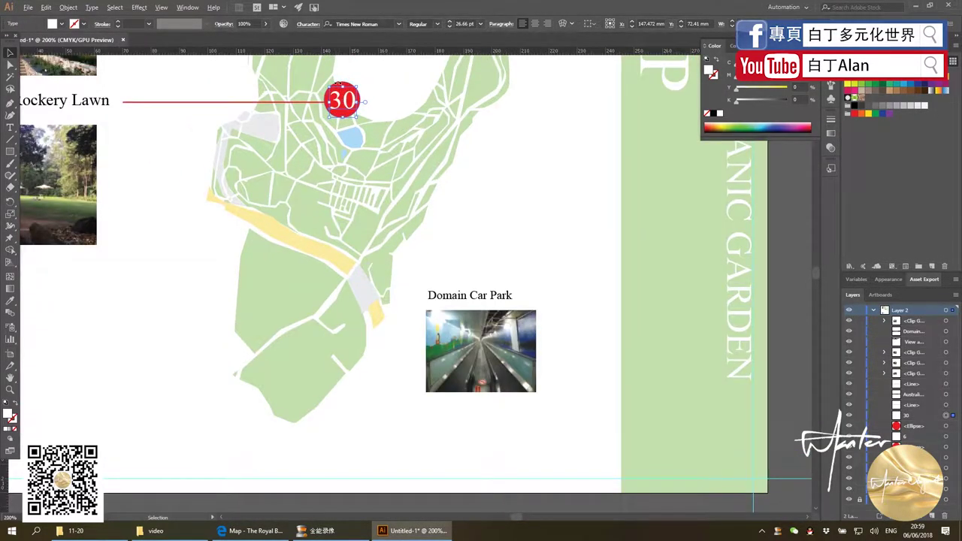
shift+click(340, 87)
mouse_move(338, 96)
mouse_down()
mouse_move(311, 324)
mouse_move(265, 362)
mouse_up()
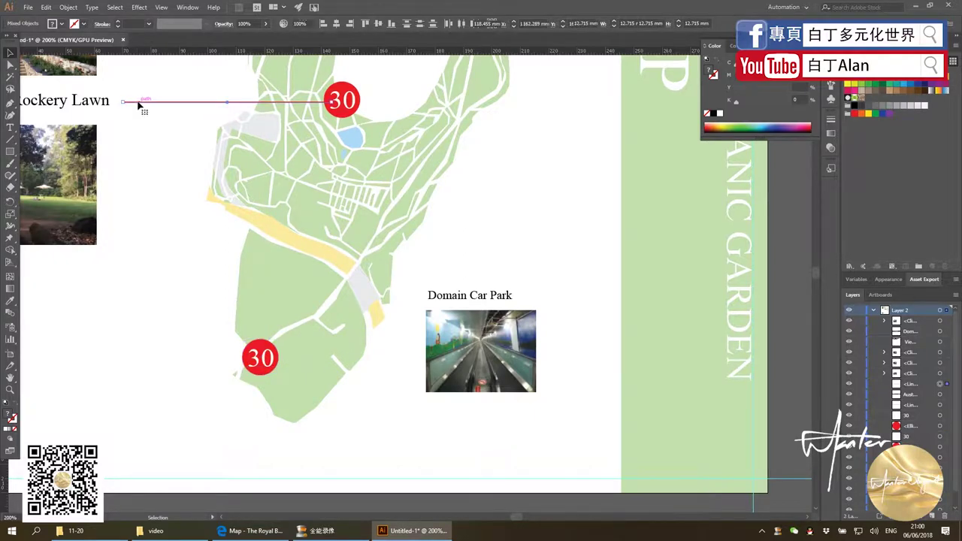
drag(139, 103, 296, 363)
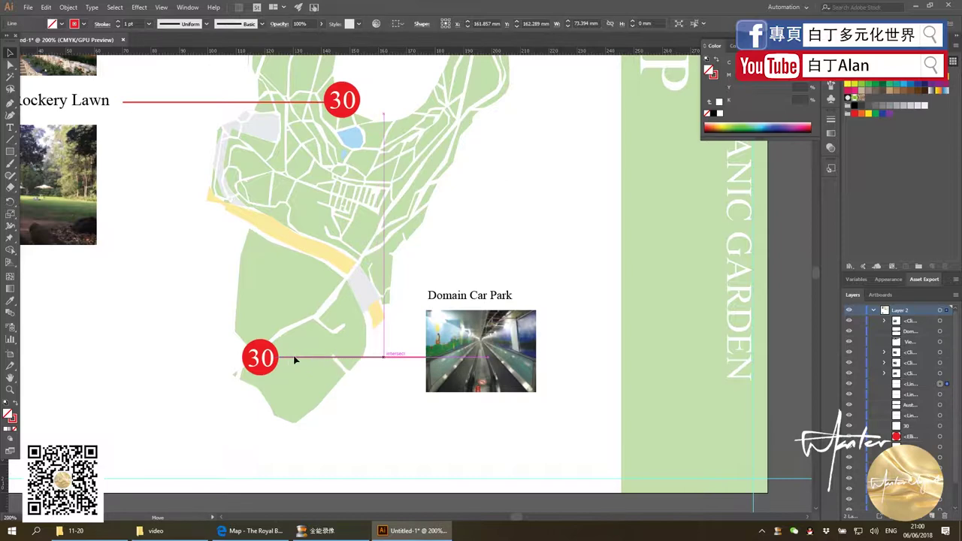
click(546, 344)
Move the Domain Car Park caption and photo onto the end of the new red line
drag(578, 352, 421, 279)
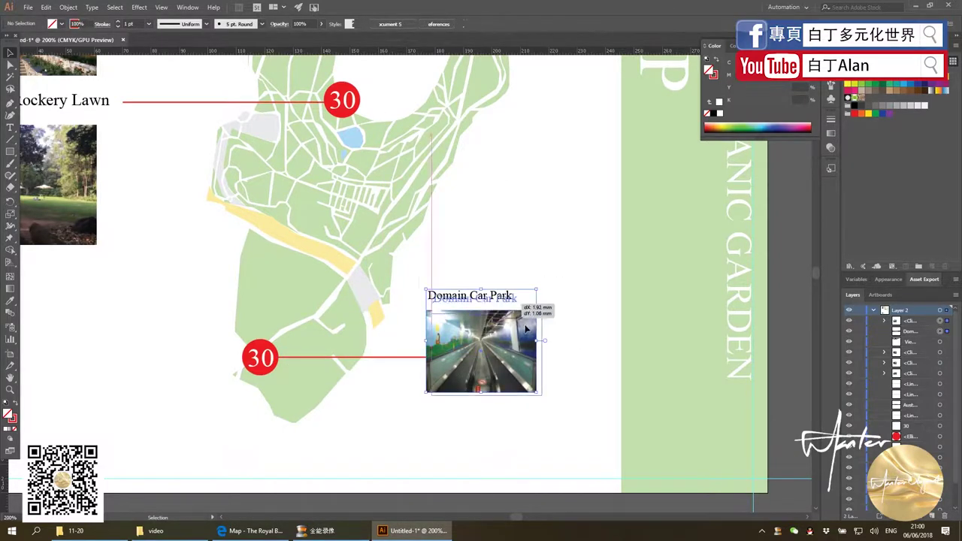
mouse_move(486, 302)
mouse_down()
mouse_move(530, 362)
mouse_move(559, 363)
mouse_move(547, 359)
mouse_up()
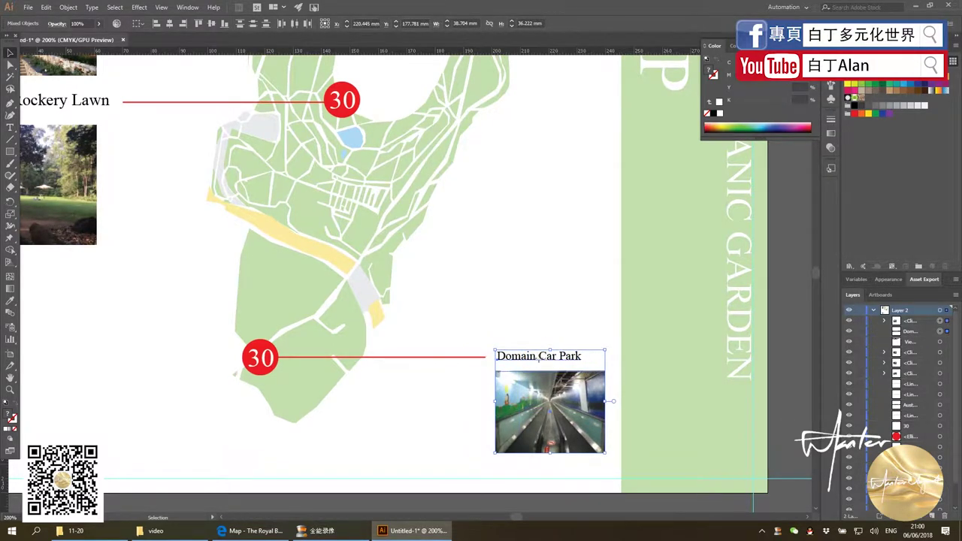
drag(541, 407, 522, 407)
click(545, 333)
scroll(526, 291, down, 5)
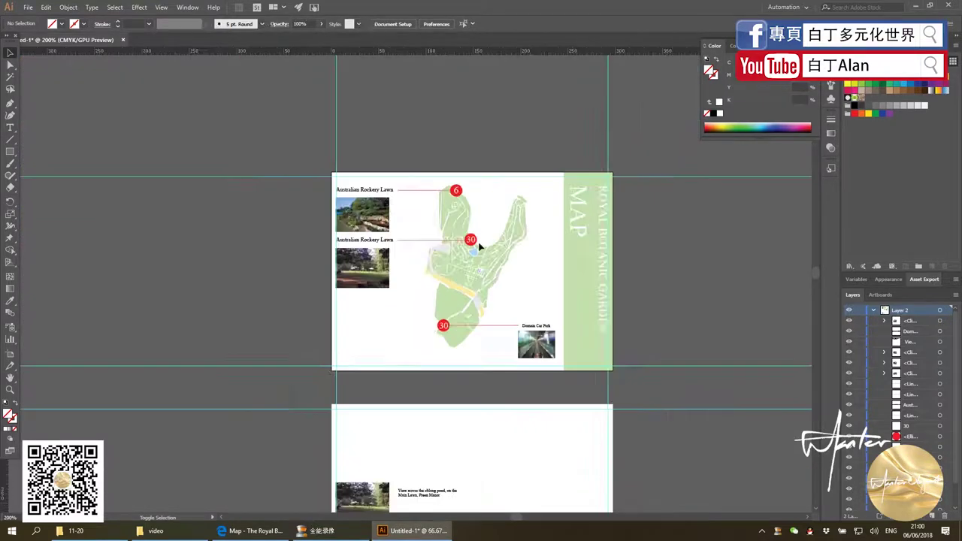
scroll(476, 242, up, 4)
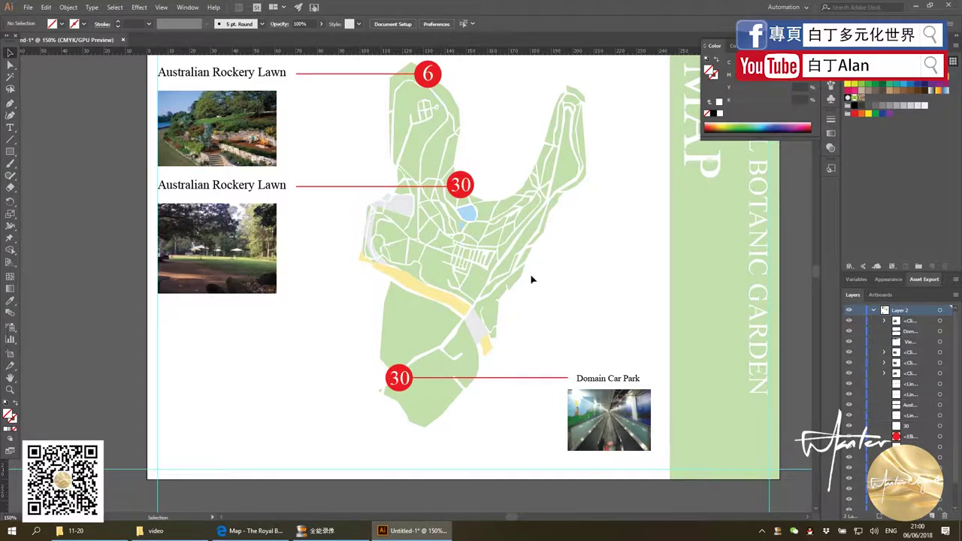
scroll(532, 280, down, 2)
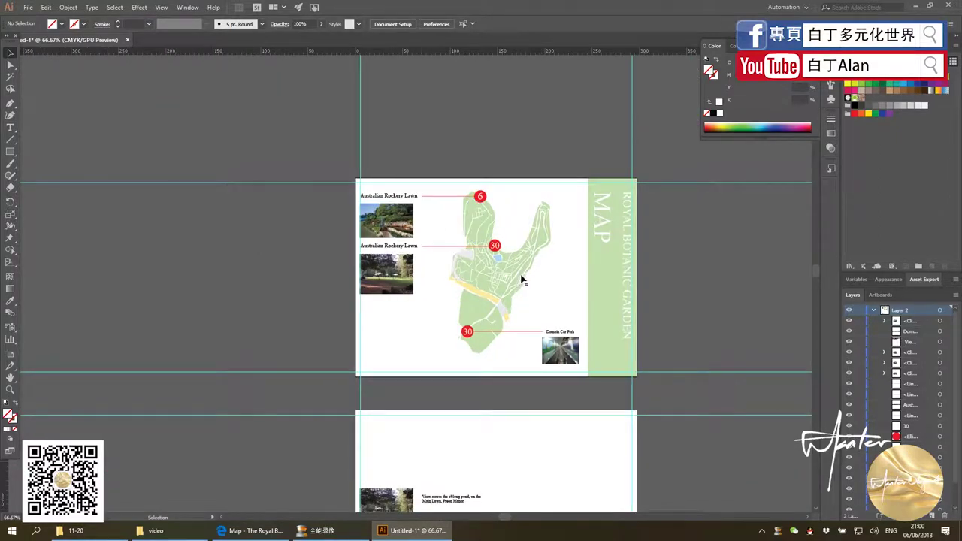
scroll(527, 321, up, 1)
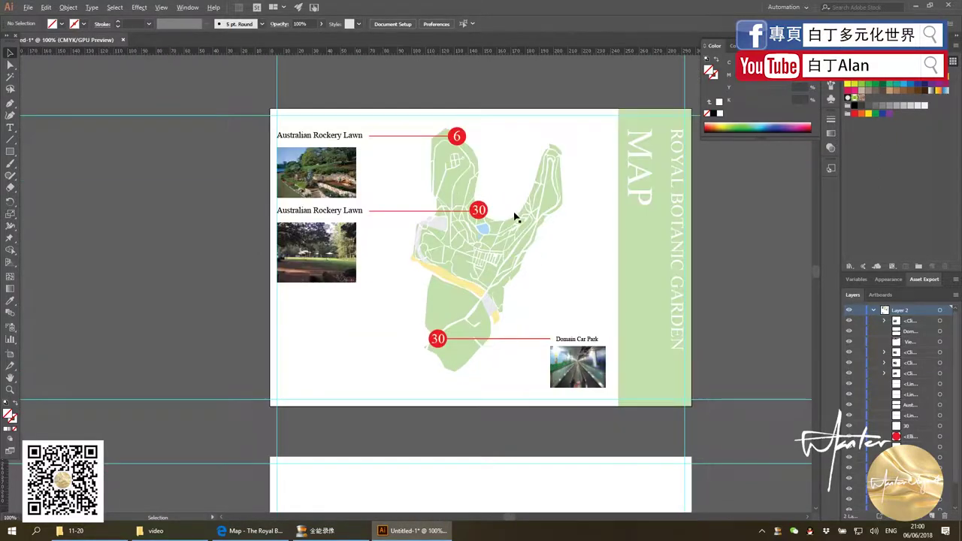
Open the Bridge View Lawn venue details on the garden map and copy its name
key(alt+Tab)
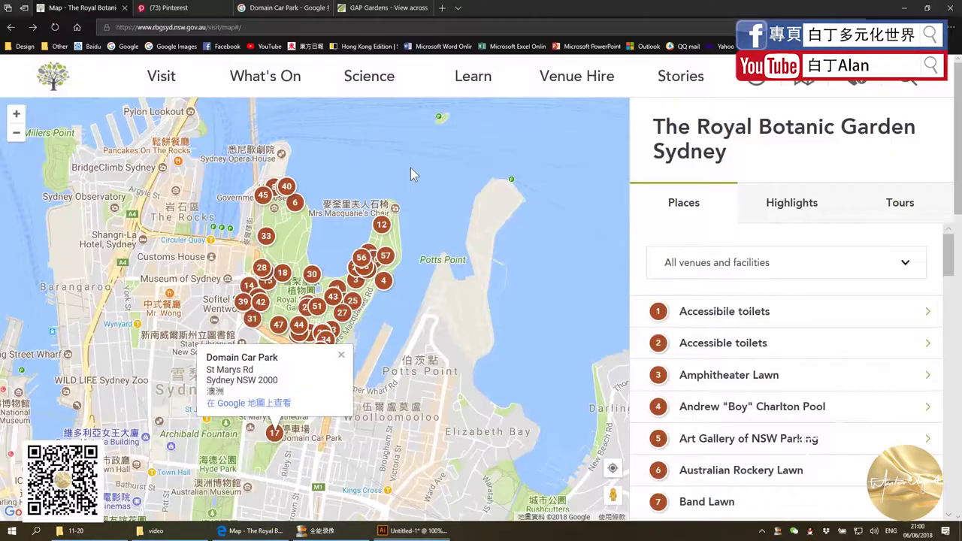
scroll(374, 204, down, 1)
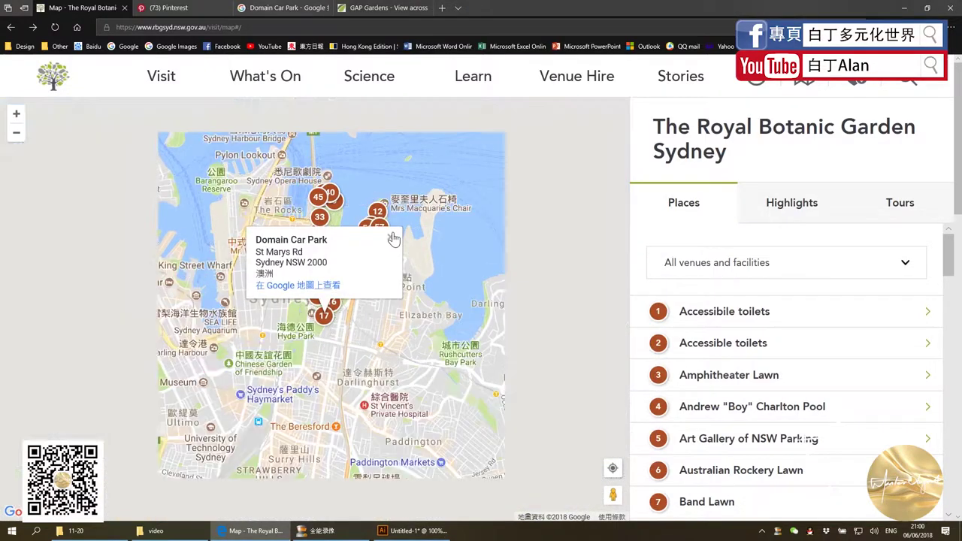
scroll(328, 291, up, 2)
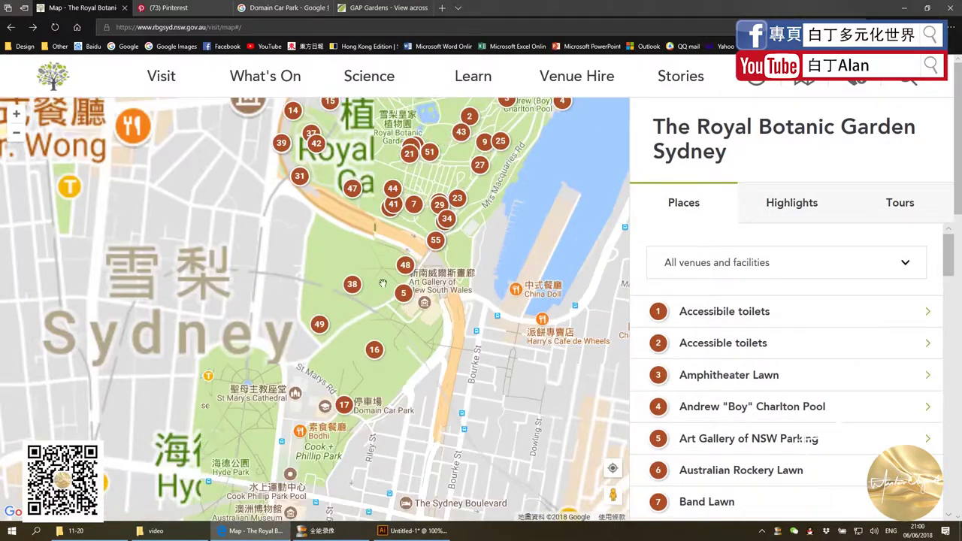
scroll(406, 376, down, 1)
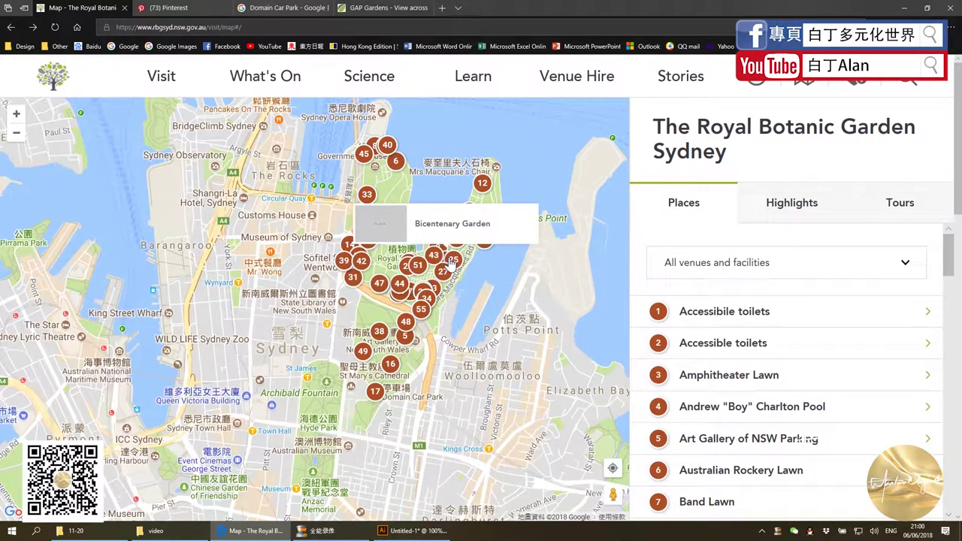
key(alt+Tab)
key(alt+Tab)
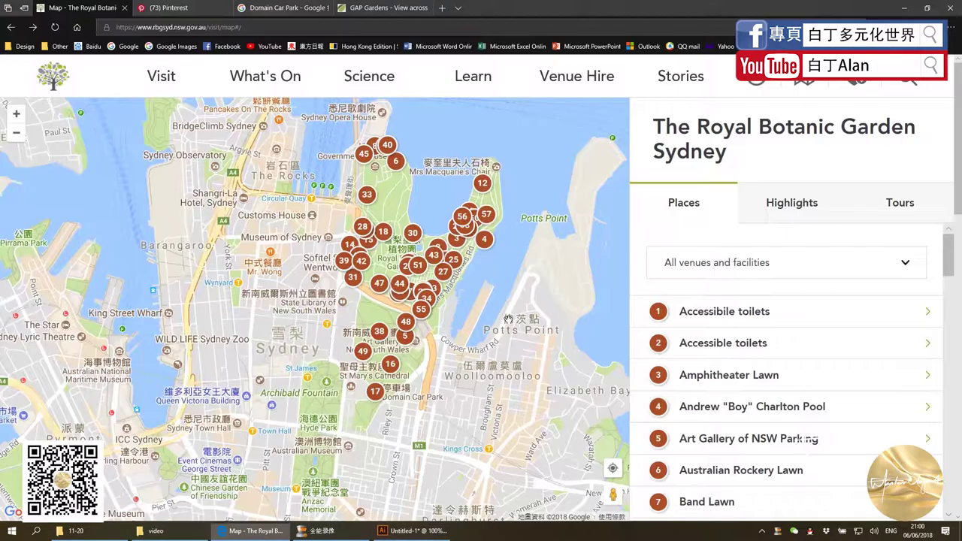
click(489, 196)
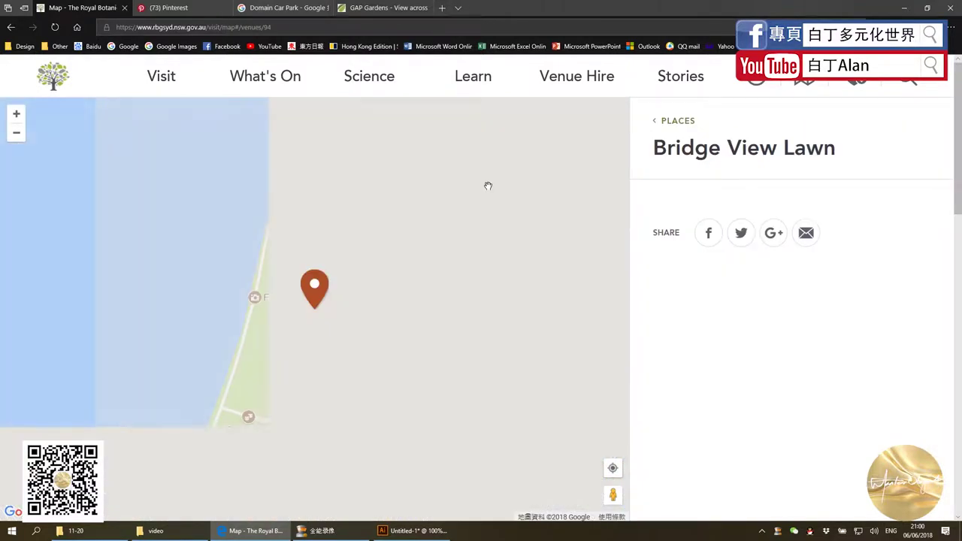
drag(651, 145, 834, 167)
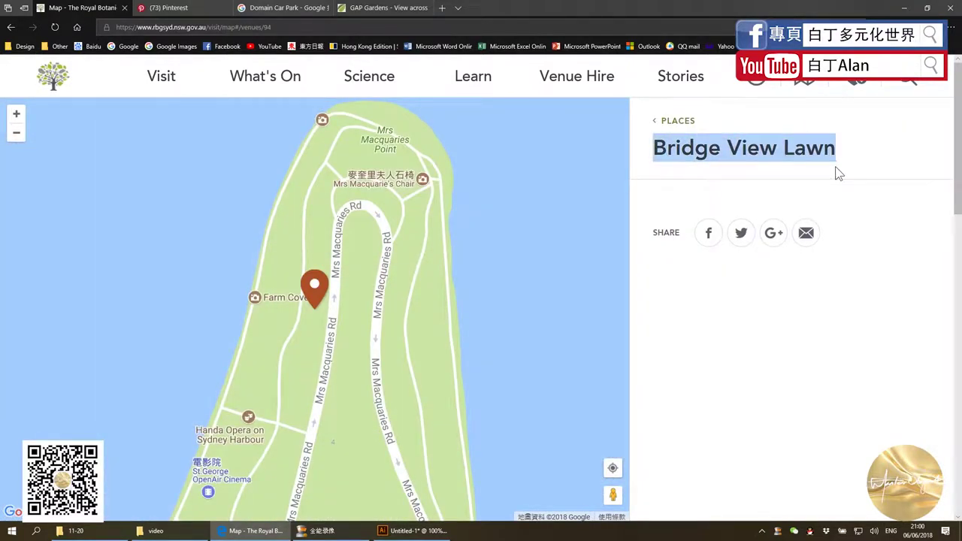
key(alt+Tab)
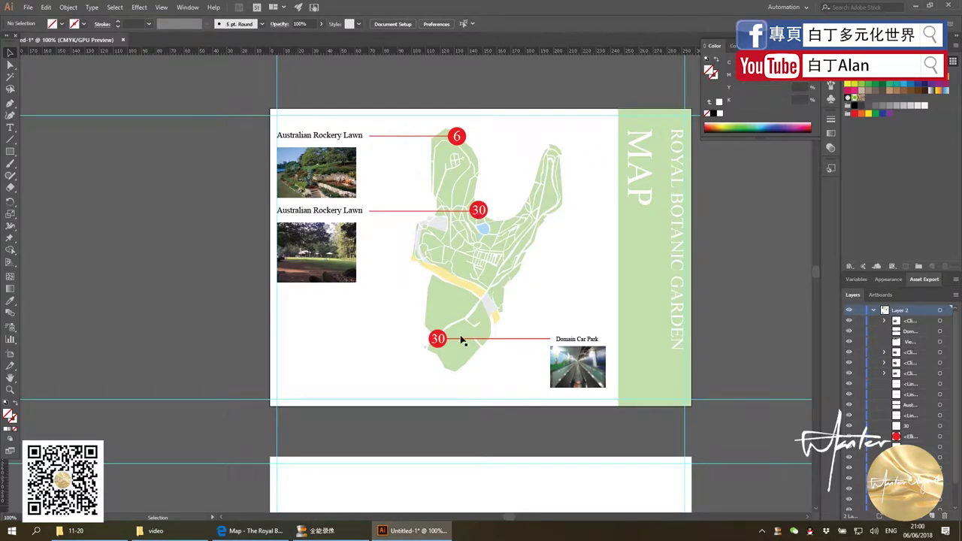
Move the lower red 30 marker to the tip of the map's eastern lobe
click(444, 346)
alt+scroll(443, 344, up, 2)
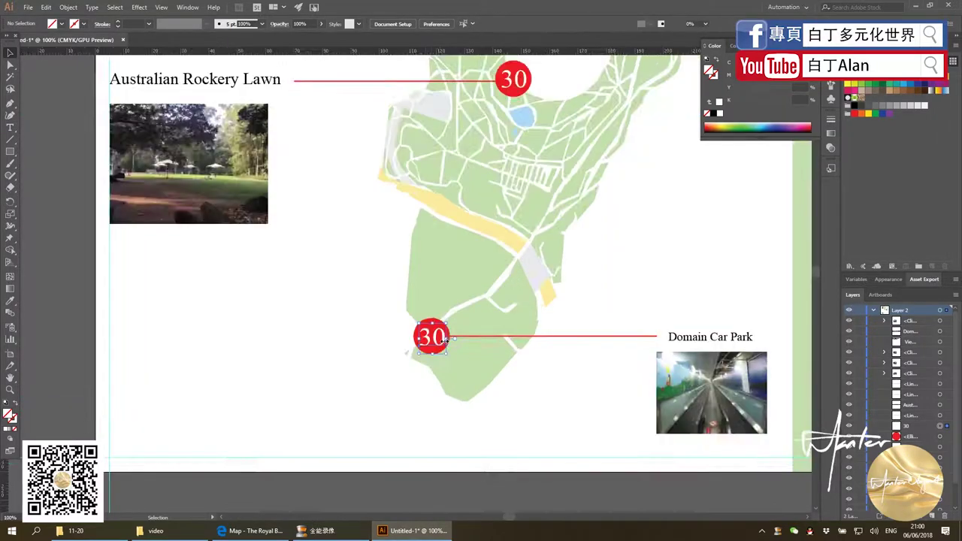
alt+scroll(443, 343, up, 1)
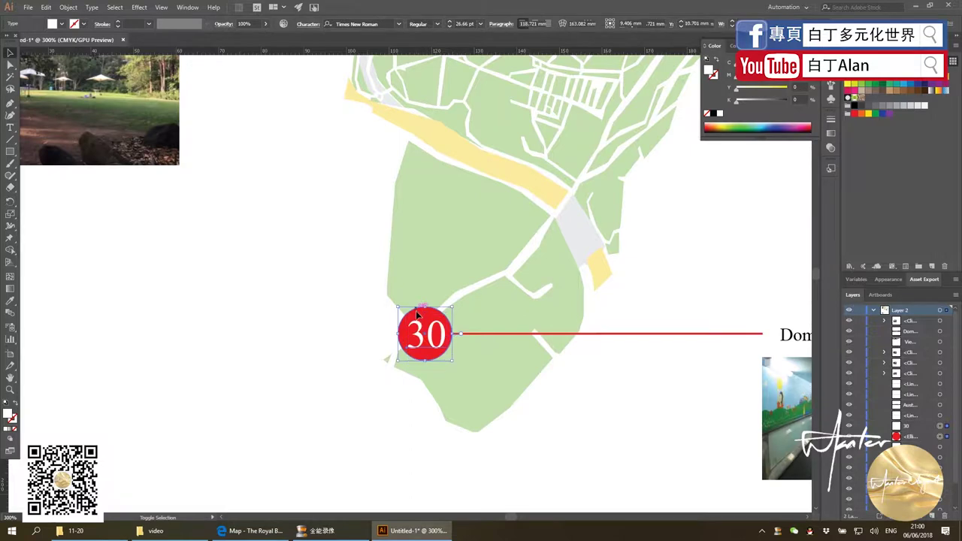
alt+scroll(420, 353, down, 2)
alt+scroll(418, 355, down, 1)
mouse_move(417, 356)
mouse_down()
mouse_move(548, 206)
mouse_move(538, 221)
mouse_up()
click(549, 232)
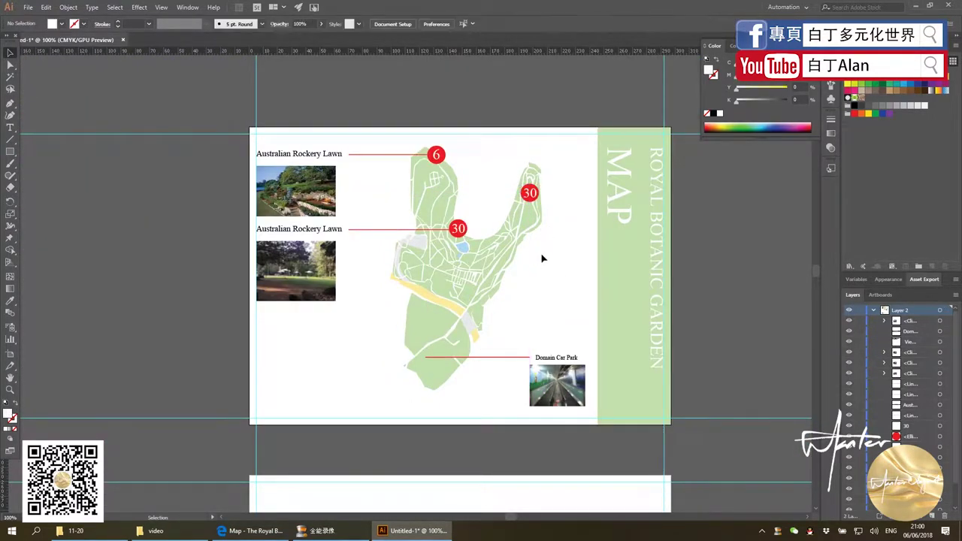
Duplicate the Domain Car Park label higher up and reword it to 'Bridge View Lawn'
click(10, 127)
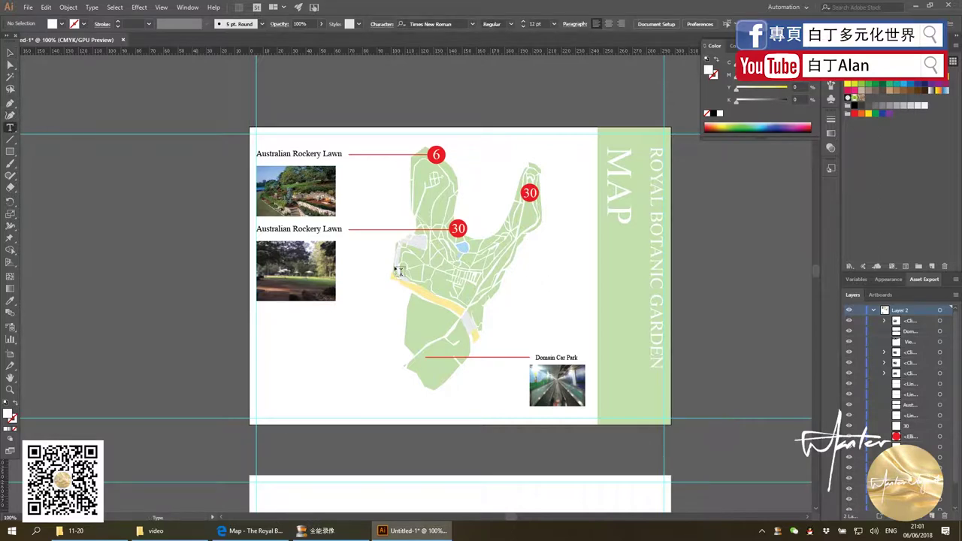
click(10, 52)
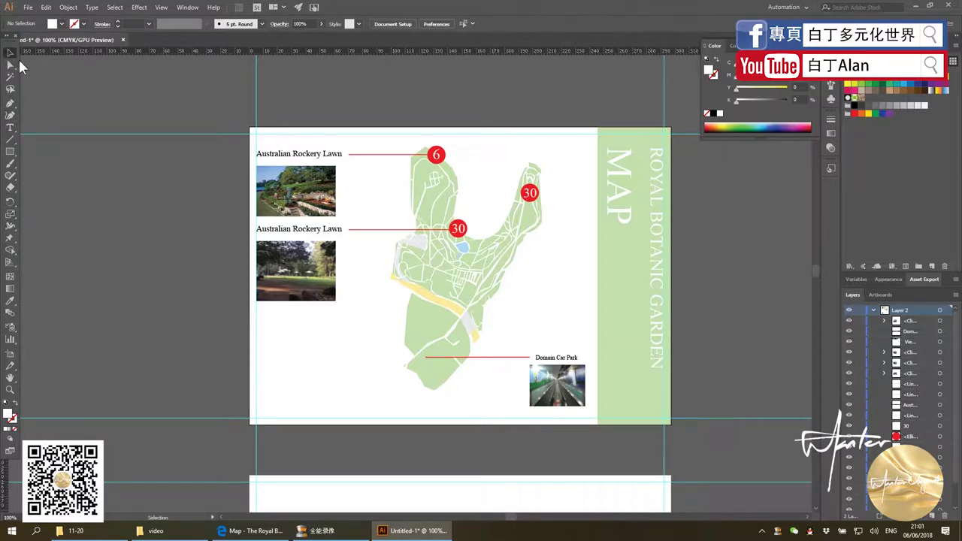
click(560, 357)
drag(560, 357, 551, 272)
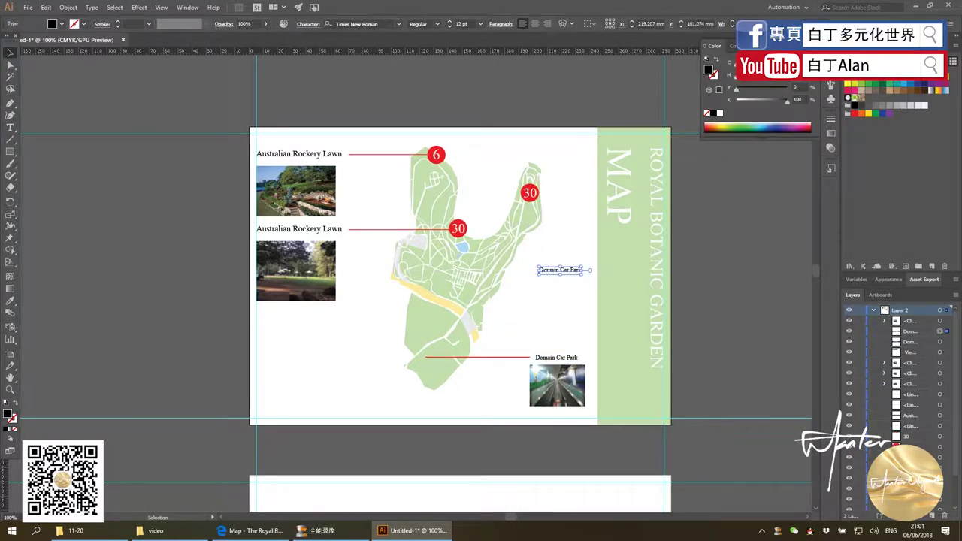
double_click(540, 270)
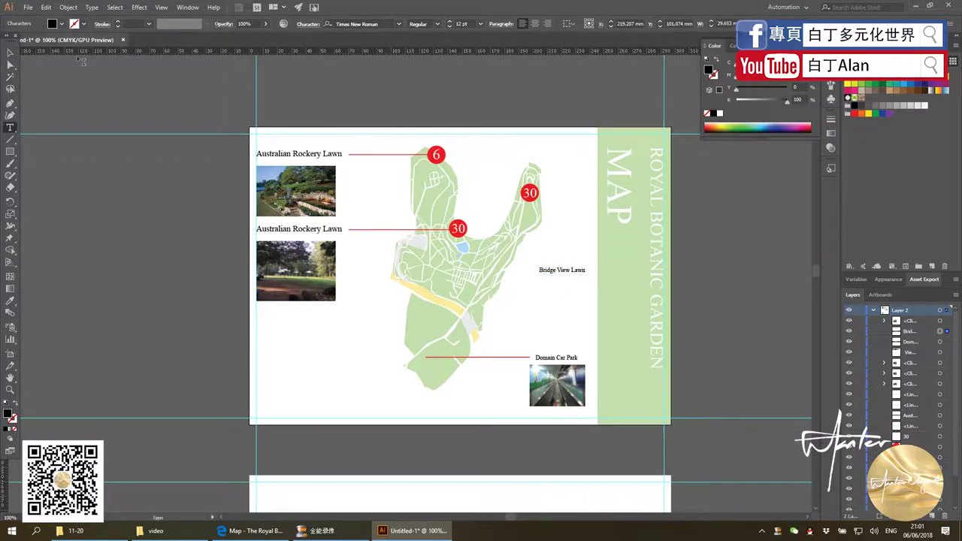
click(12, 52)
Look over the GAP Gardens photo page, then return to the garden map page
click(235, 531)
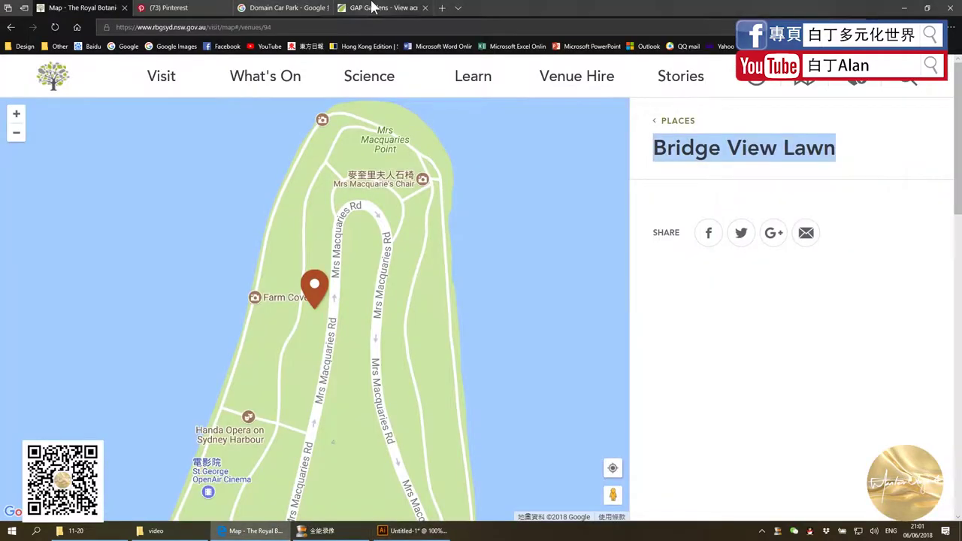
click(363, 9)
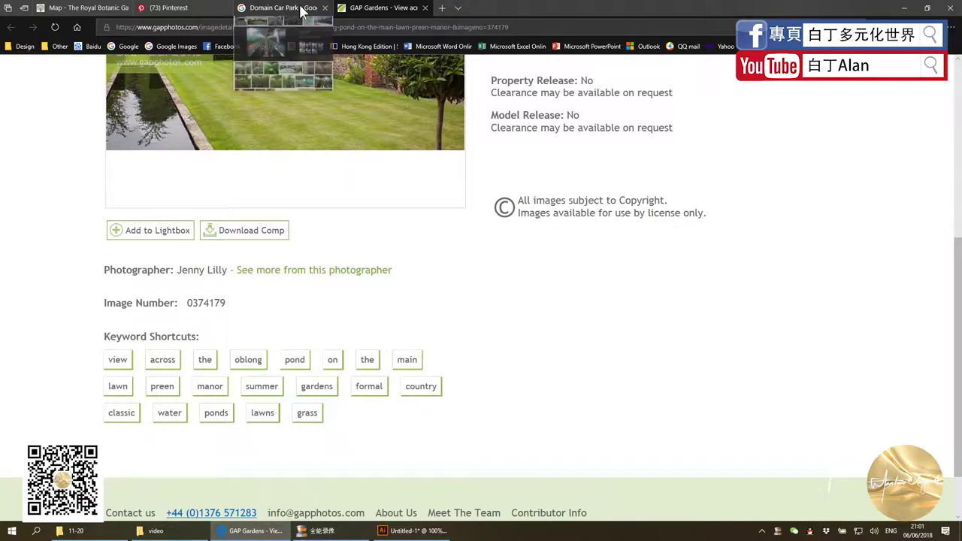
scroll(293, 278, up, 4)
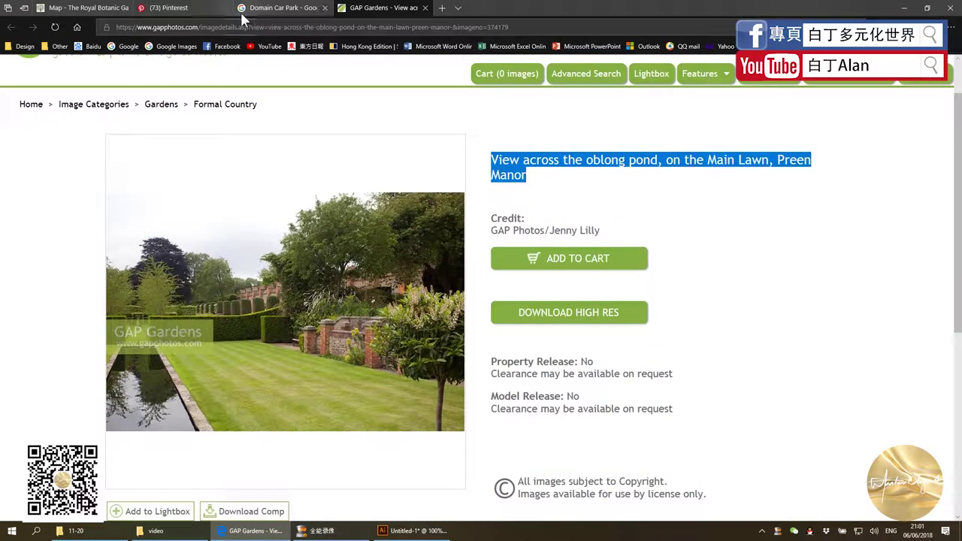
click(95, 8)
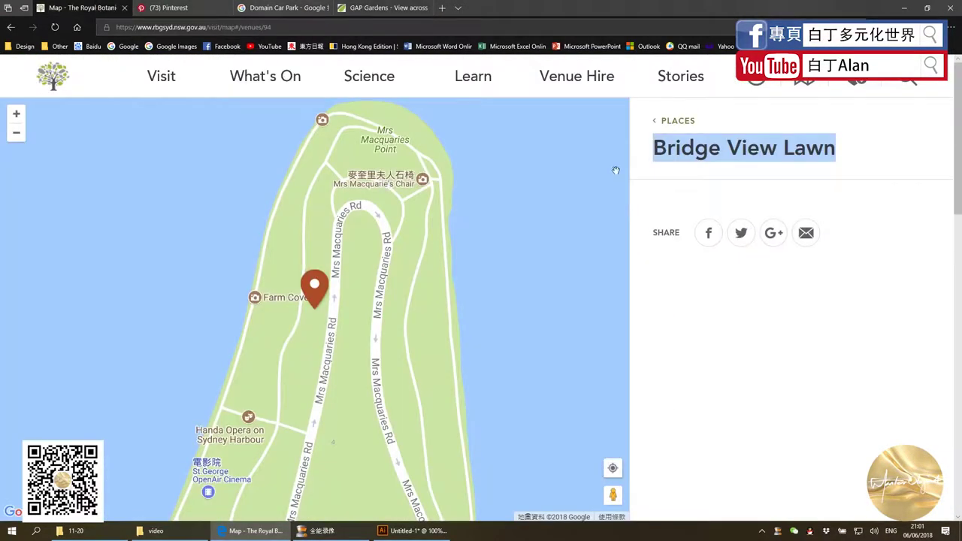
Search Google Images for 'Bridge View Lawn' and preview the Brooklyn Bridge Park lawn photo
click(293, 8)
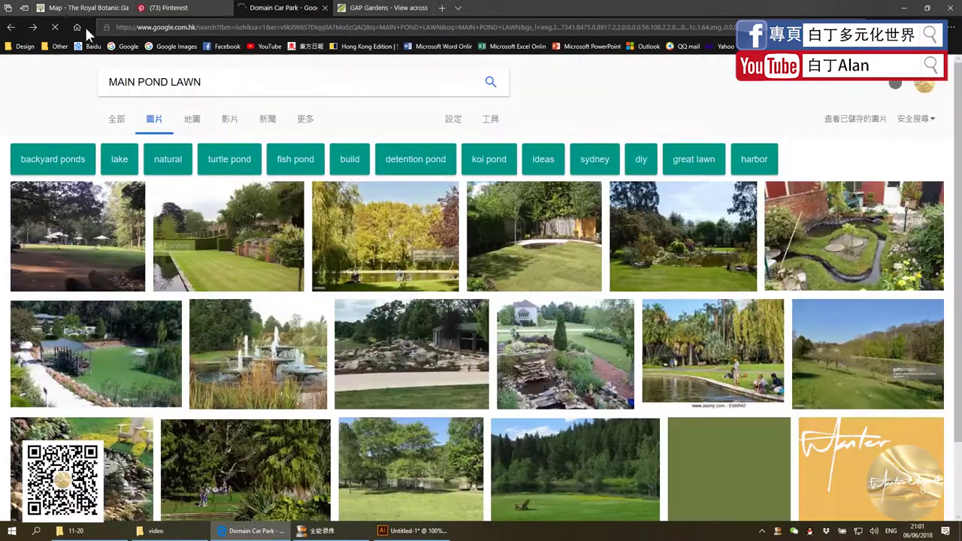
triple_click(226, 90)
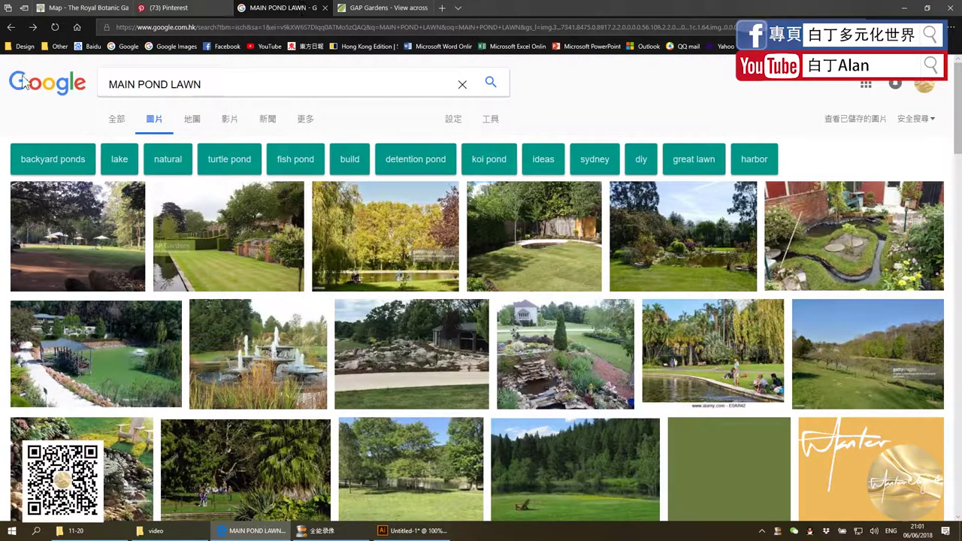
key(ctrl+a)
key(ctrl+v)
click(493, 83)
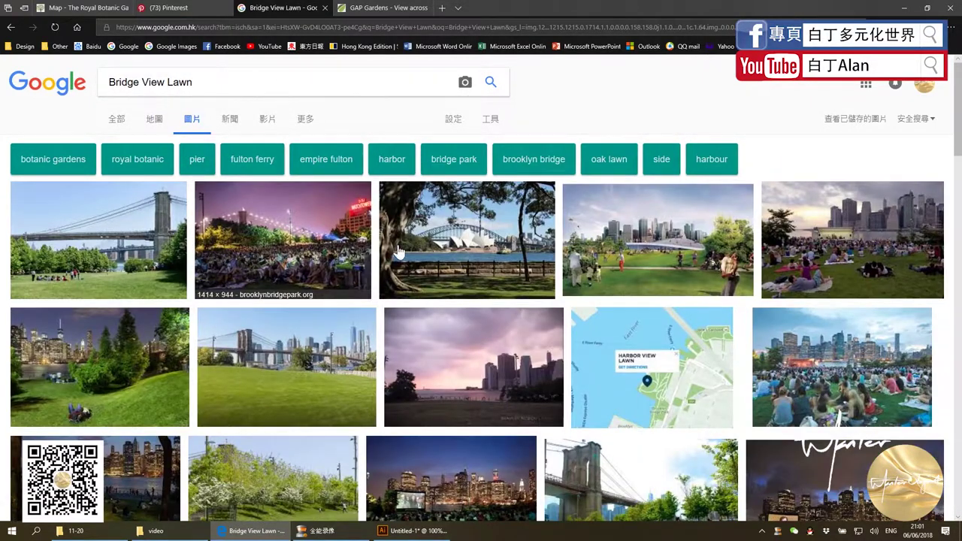
click(452, 250)
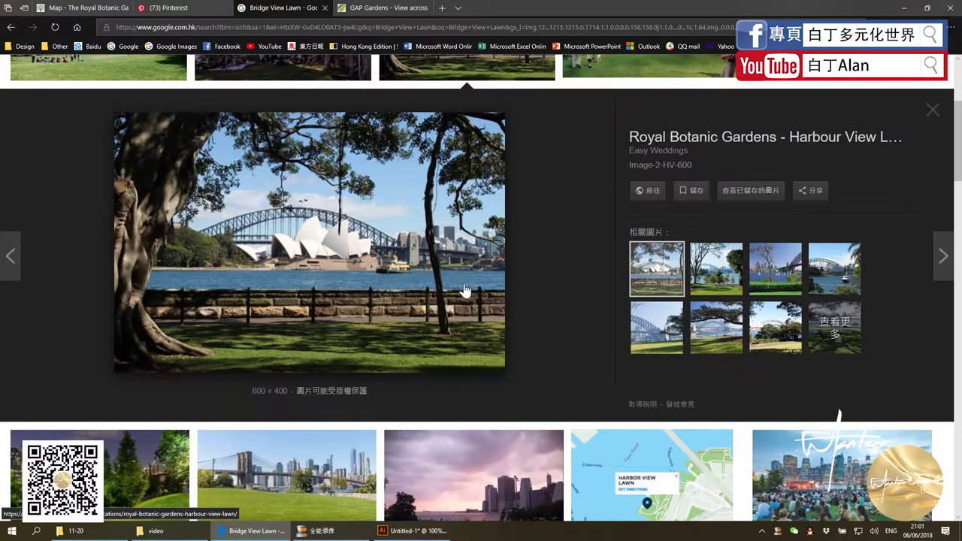
scroll(464, 291, up, 2)
click(129, 161)
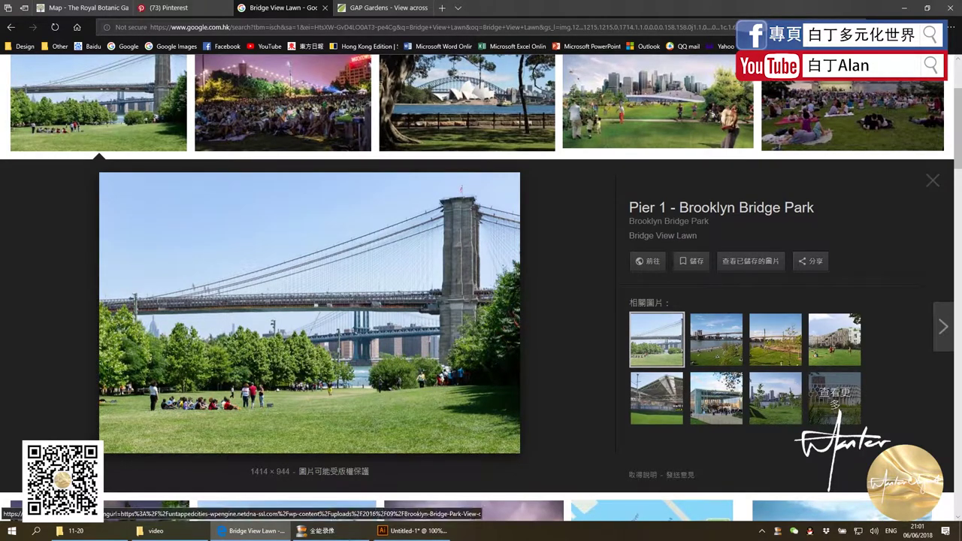
Paste the captured bridge photo and crop it with a rectangle clipping mask
key(alt+Tab)
key(ctrl+v)
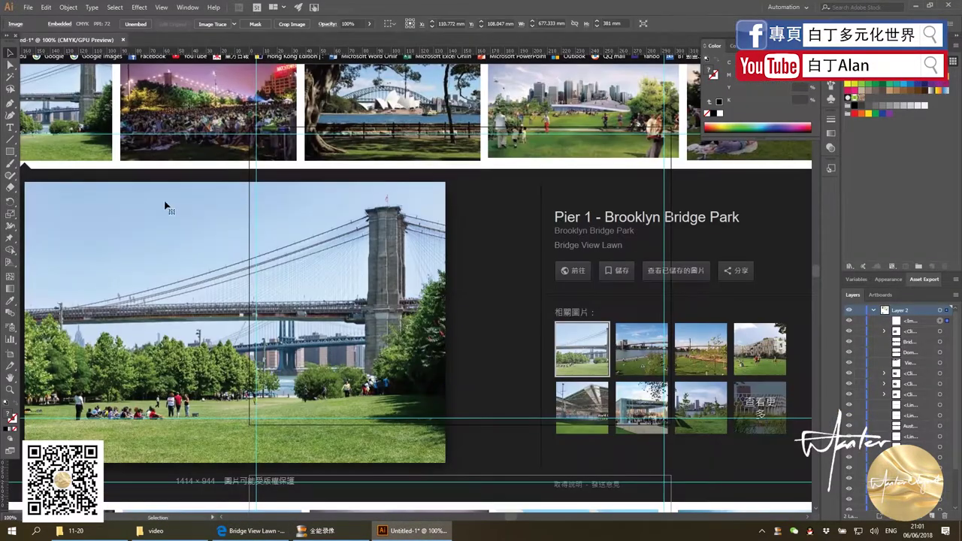
key(ctrl+minus)
key(ctrl+plus)
key(m)
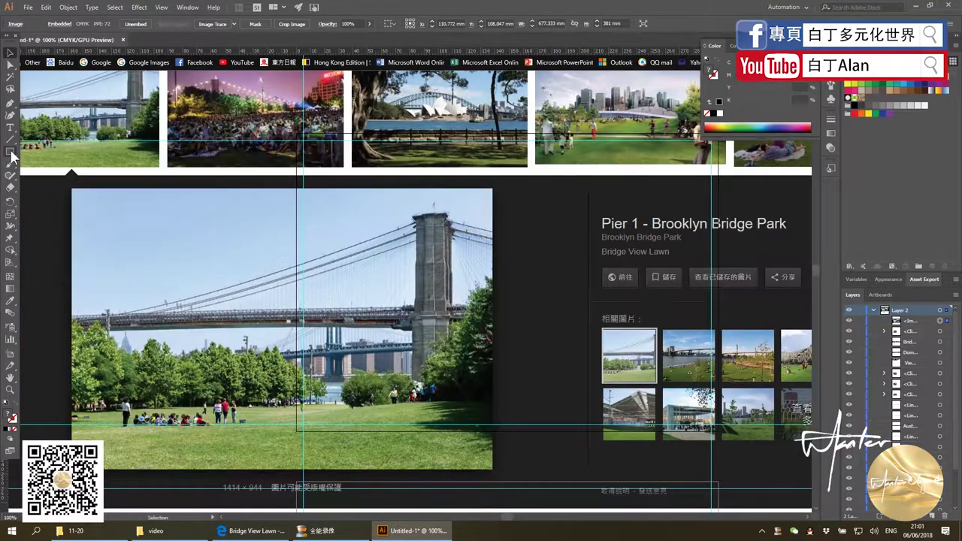
drag(75, 192, 490, 468)
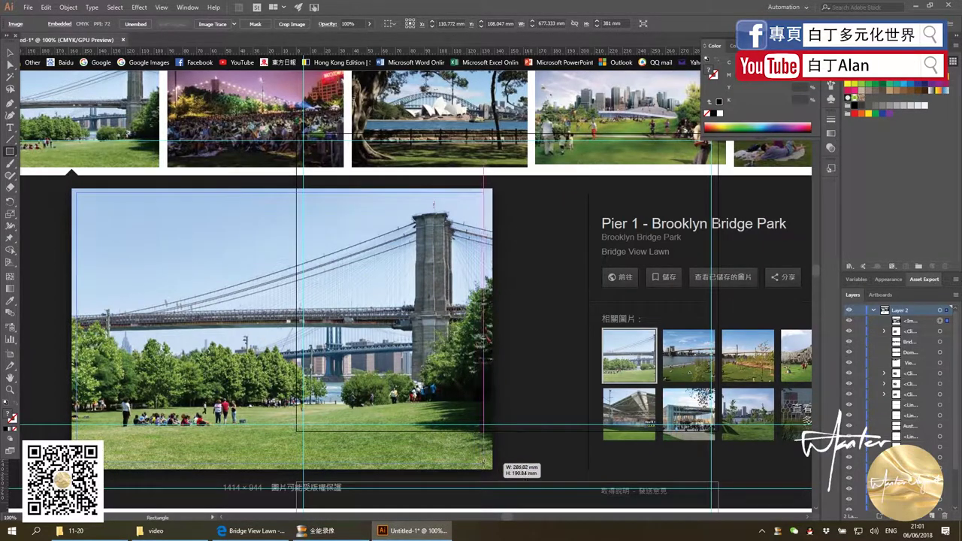
key(v)
right_click(541, 216)
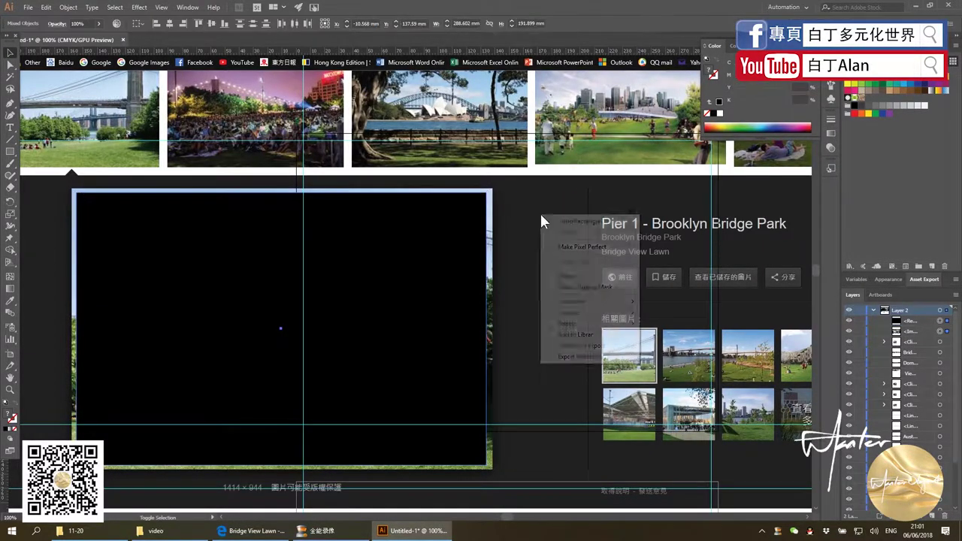
click(571, 286)
Shrink the cropped photo, resize the Domain Car Park photo, and position the bridge photo under its label
key(ctrl+minus)
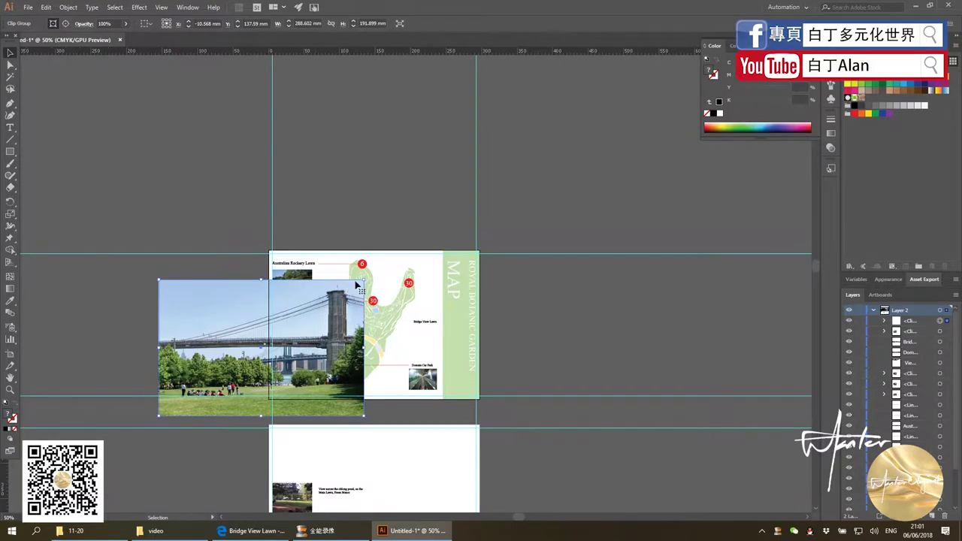
mouse_move(362, 280)
mouse_down()
mouse_move(209, 383)
mouse_move(427, 338)
mouse_up()
alt+scroll(429, 337, up, 3)
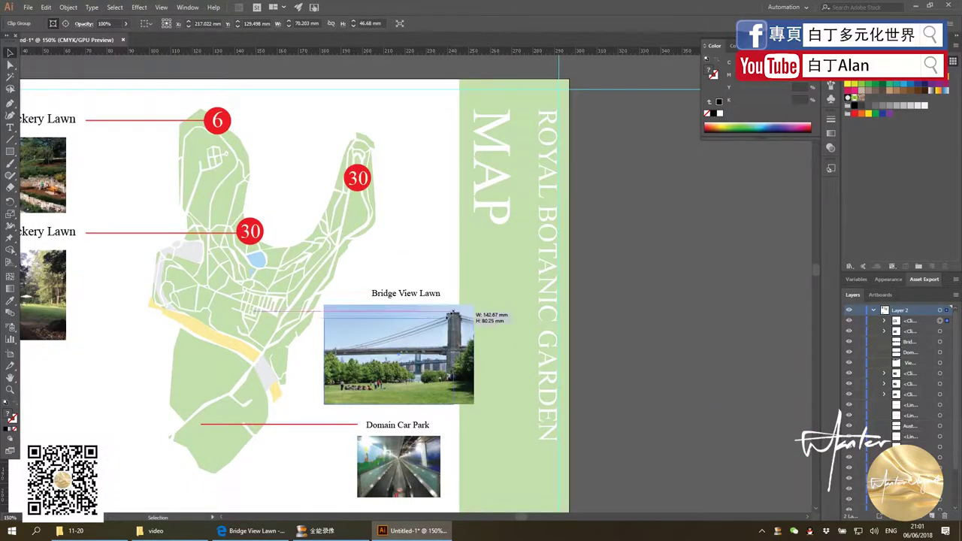
alt+scroll(429, 328, down, 3)
alt+scroll(408, 376, up, 3)
click(415, 374)
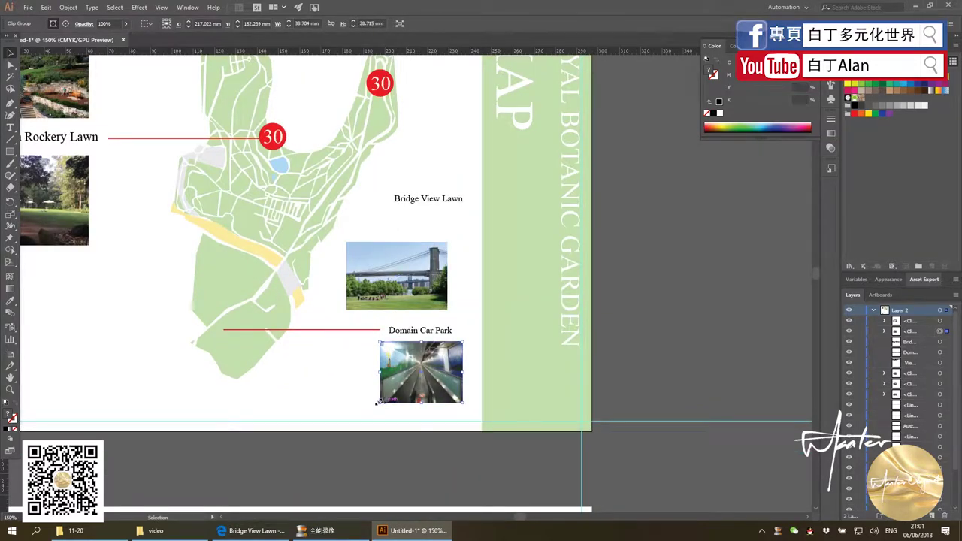
drag(380, 404, 356, 412)
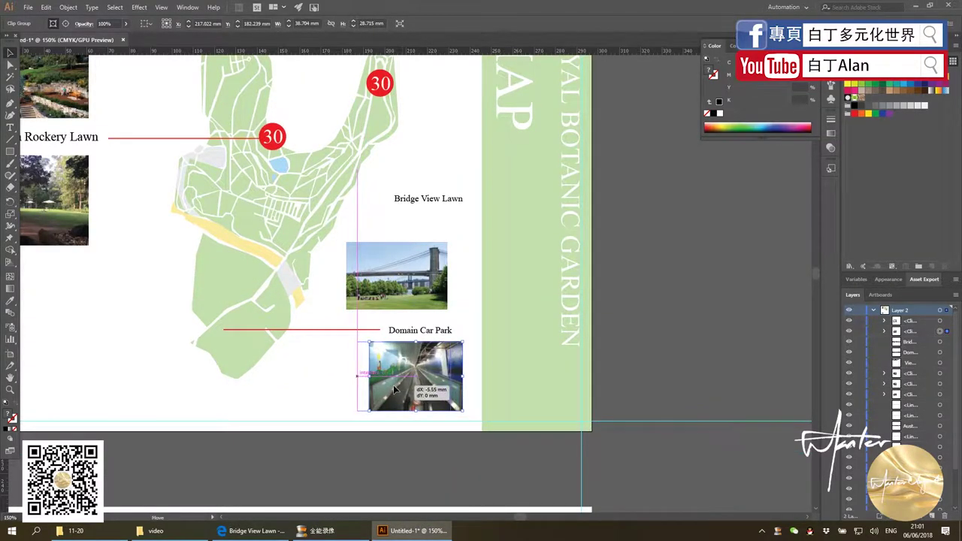
mouse_move(430, 235)
mouse_down()
mouse_move(444, 202)
mouse_move(399, 203)
mouse_up()
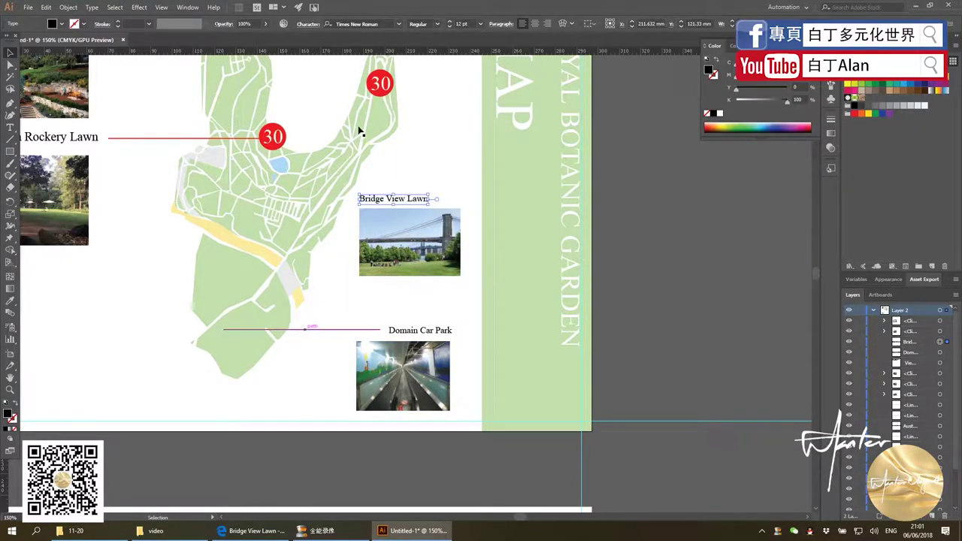
Duplicate the eastern 30 marker toward the Domain Car Park line end
click(380, 84)
scroll(382, 79, up, 1)
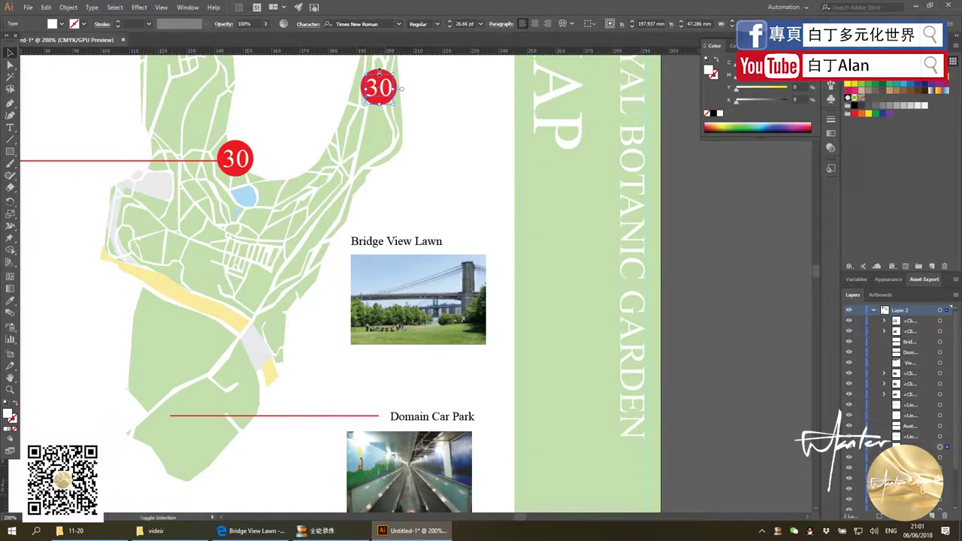
scroll(378, 80, up, 1)
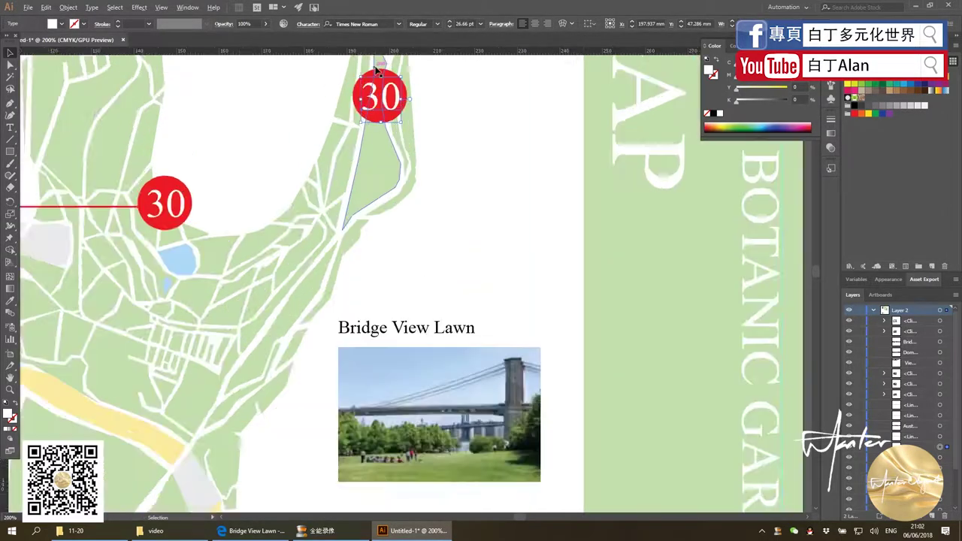
scroll(370, 81, up, 1)
scroll(375, 77, down, 3)
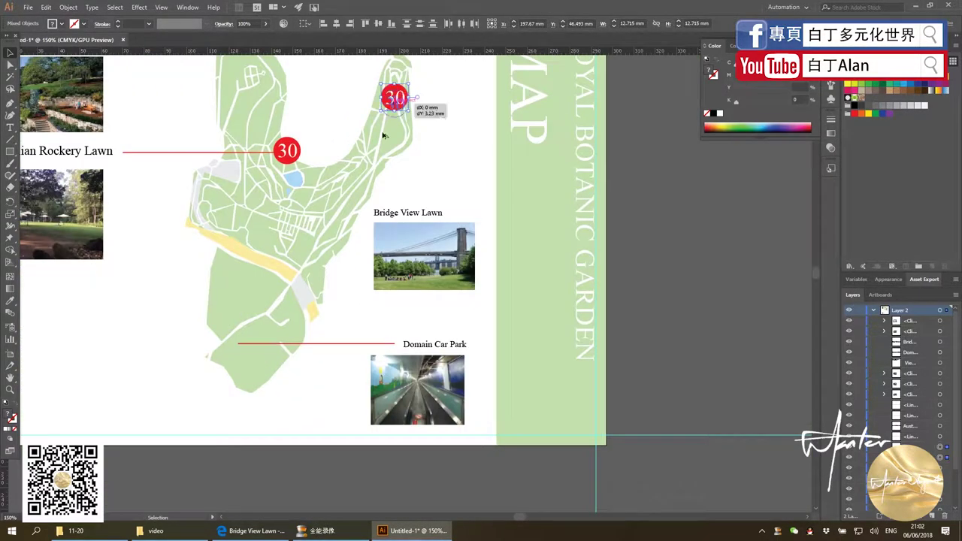
mouse_move(395, 98)
mouse_down()
mouse_move(232, 344)
mouse_move(401, 100)
mouse_up()
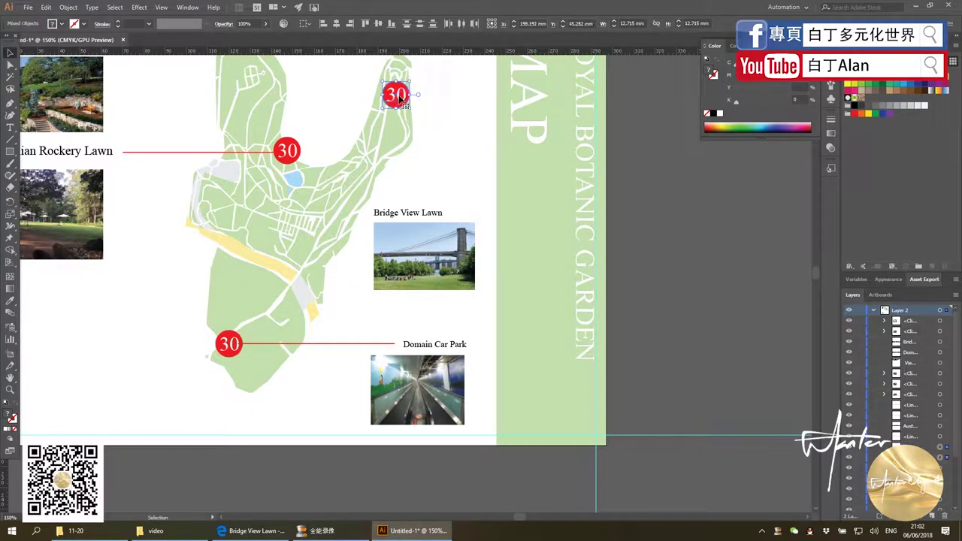
Change the top marker's number from 30 to 12
scroll(436, 154, up, 1)
scroll(436, 146, up, 1)
key(t)
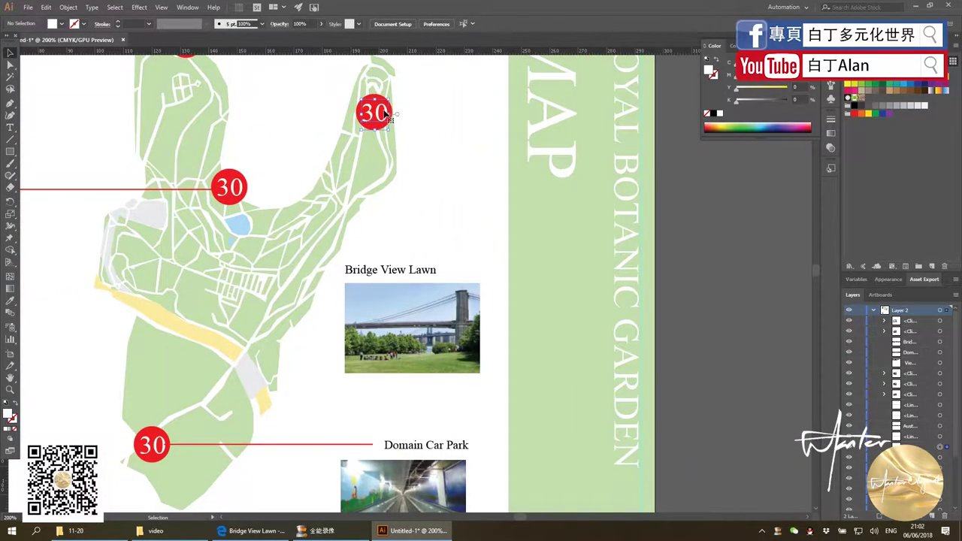
double_click(374, 112)
text(12)
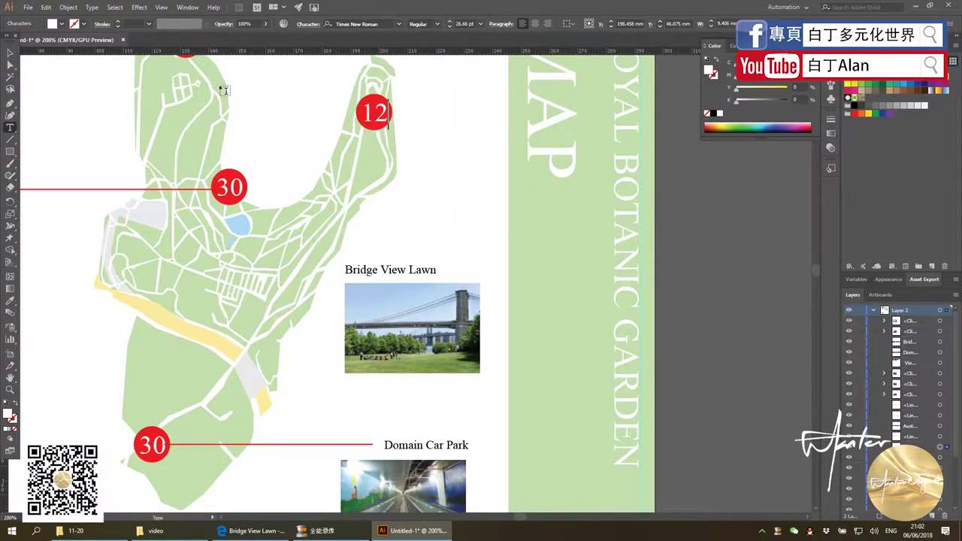
click(9, 54)
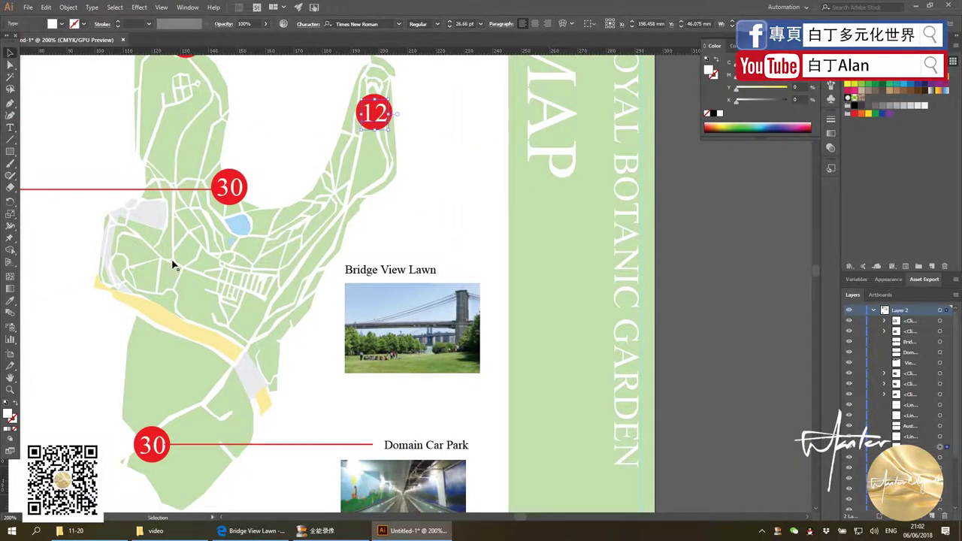
Set the red leader line vertically under the 12 marker, stopping above Bridge View Lawn
click(181, 445)
scroll(169, 445, up, 3)
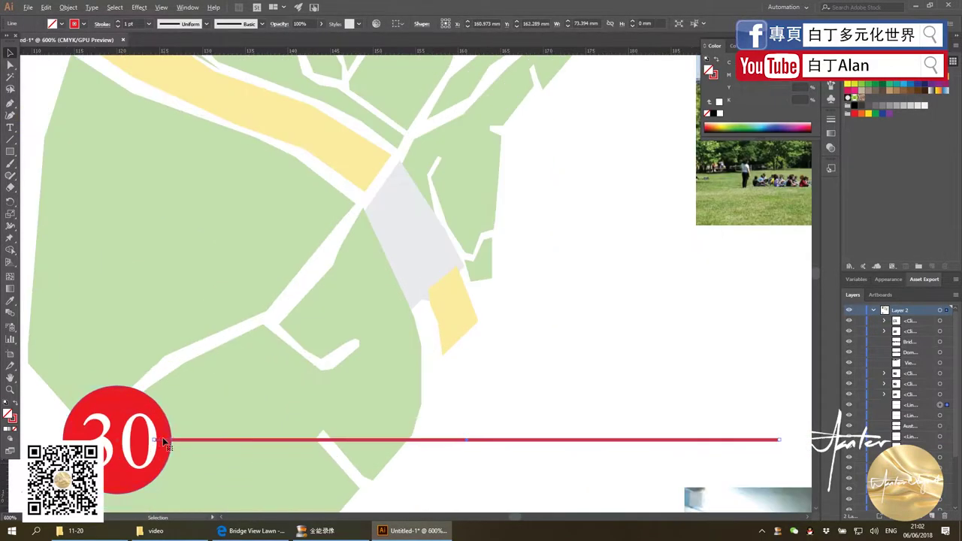
mouse_move(154, 443)
mouse_down()
mouse_move(337, 270)
mouse_move(526, 246)
mouse_move(400, 315)
mouse_up()
scroll(208, 453, down, 5)
drag(400, 266, 337, 319)
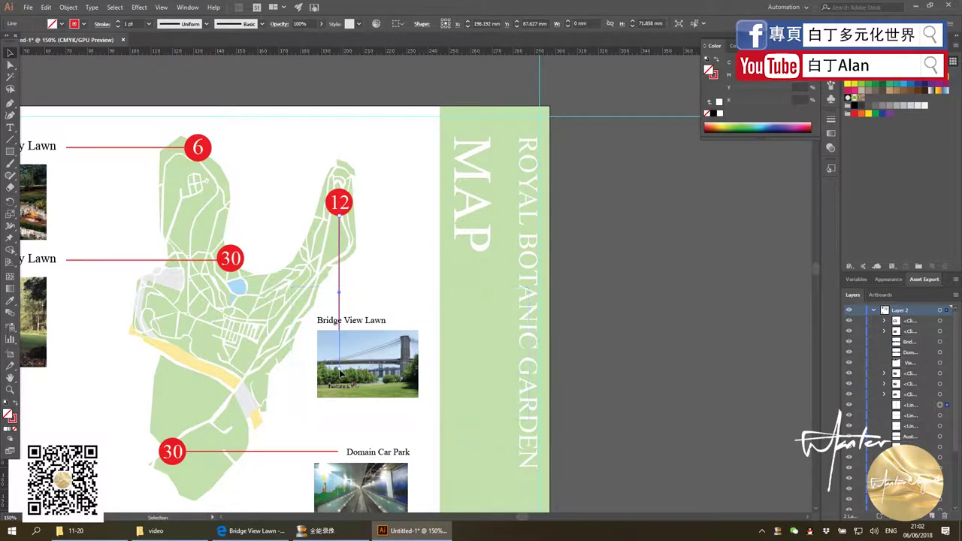
drag(340, 372, 339, 310)
Shift the Bridge View Lawn label and photo under the leader line
scroll(360, 246, up, 3)
scroll(355, 242, down, 3)
scroll(360, 325, up, 1)
click(361, 325)
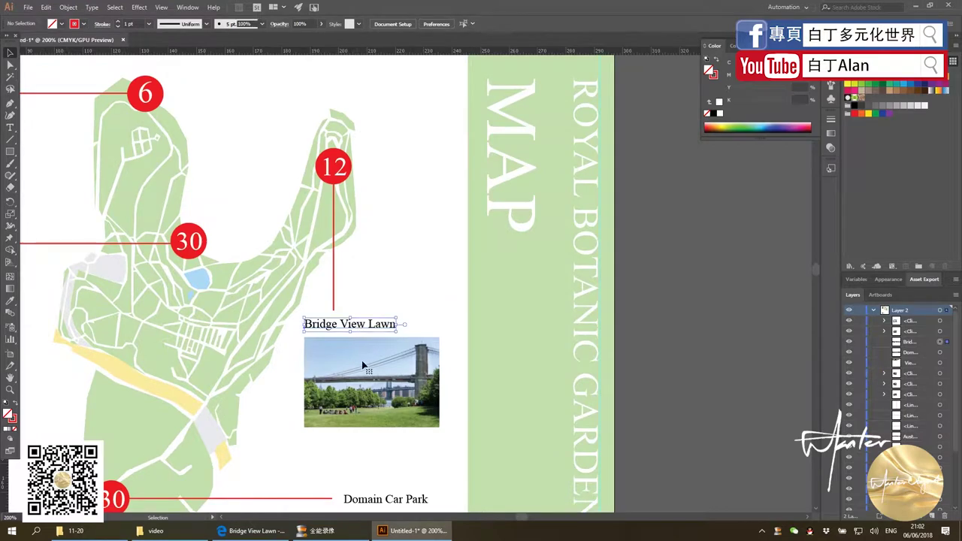
shift+click(363, 365)
drag(362, 365, 381, 363)
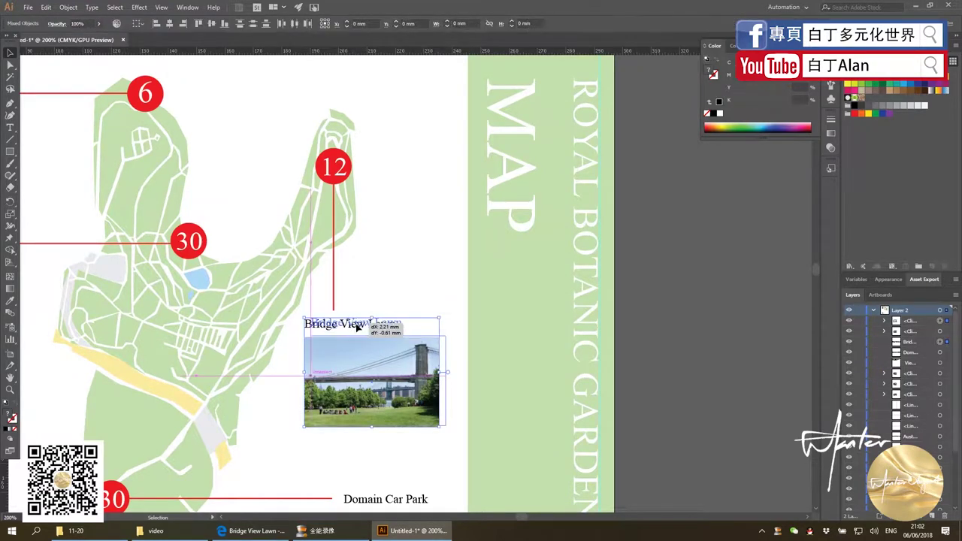
click(382, 296)
Move the whole Domain Car Park callout together with its bottom 30 circle
scroll(398, 316, down, 2)
scroll(388, 374, up, 1)
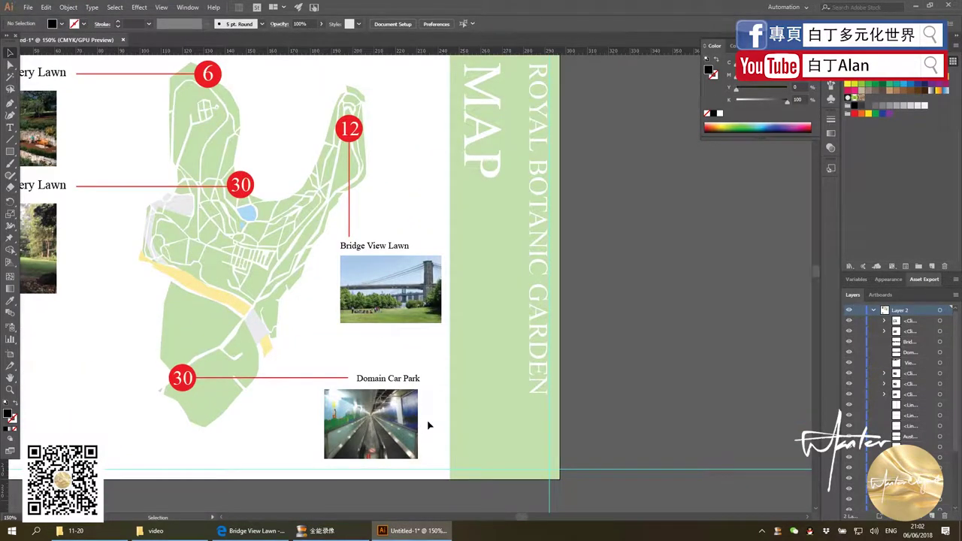
click(327, 370)
scroll(221, 381, up, 1)
scroll(188, 376, up, 2)
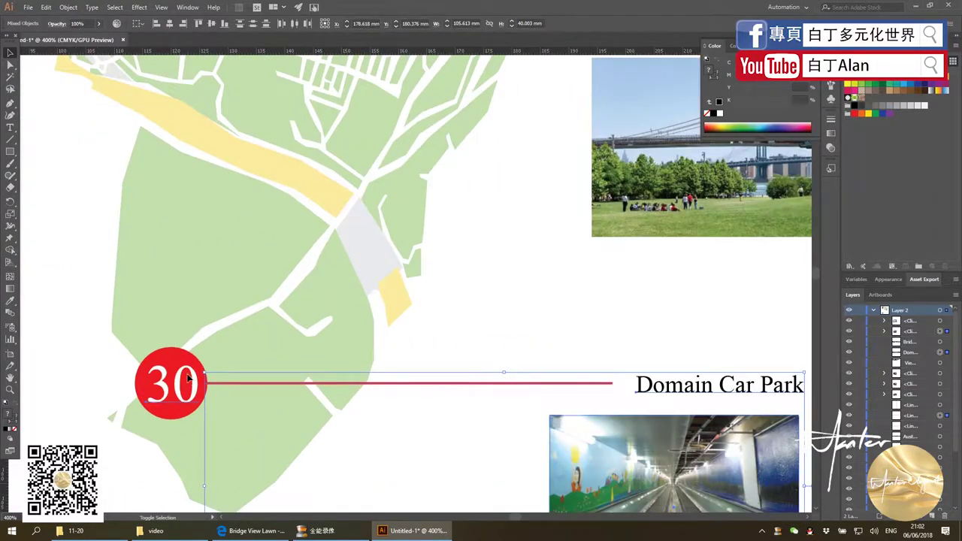
shift+click(172, 368)
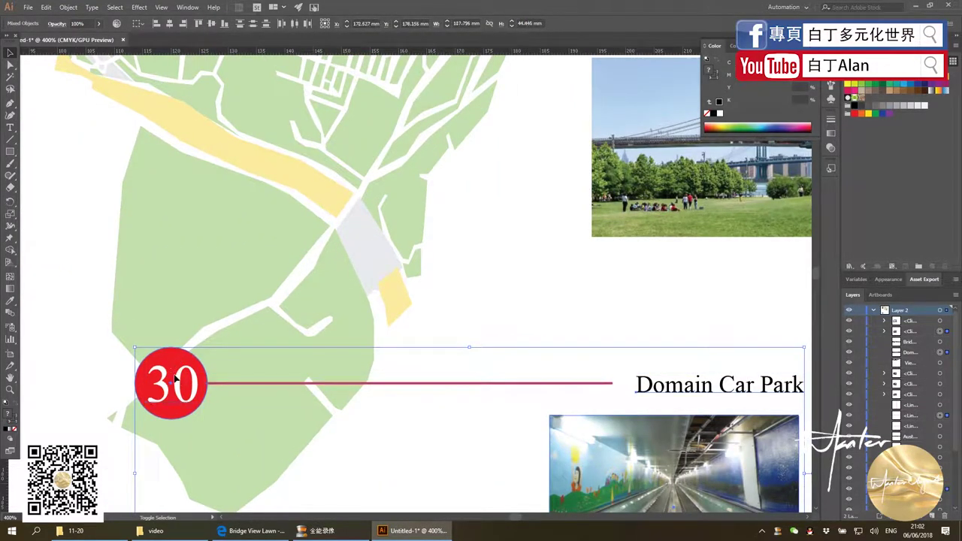
scroll(274, 376, down, 2)
drag(482, 376, 465, 410)
click(473, 344)
Nudge the Domain Car Park label and photo right and extend the 30 leader to reach them
scroll(501, 339, down, 1)
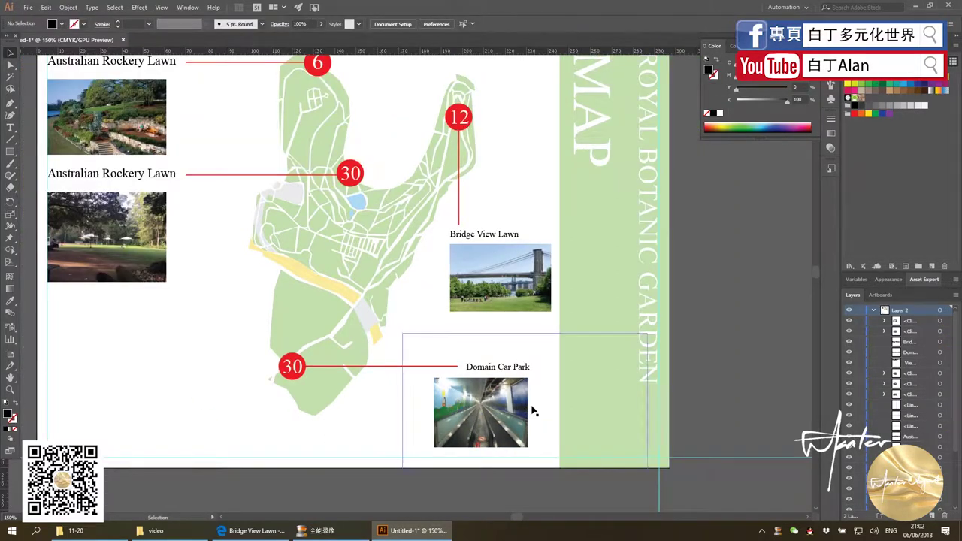
drag(528, 374, 537, 371)
drag(457, 367, 480, 369)
click(496, 351)
key(ctrl+1)
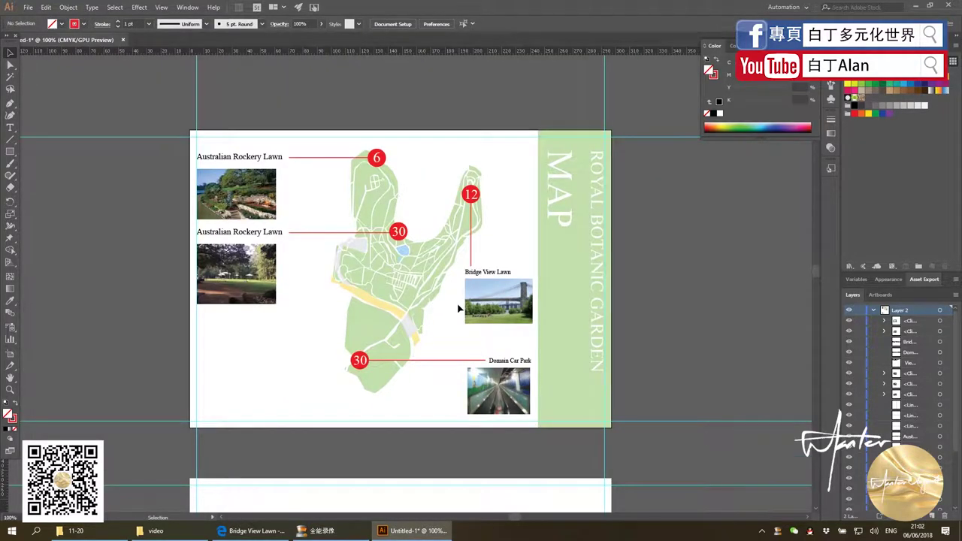
click(252, 530)
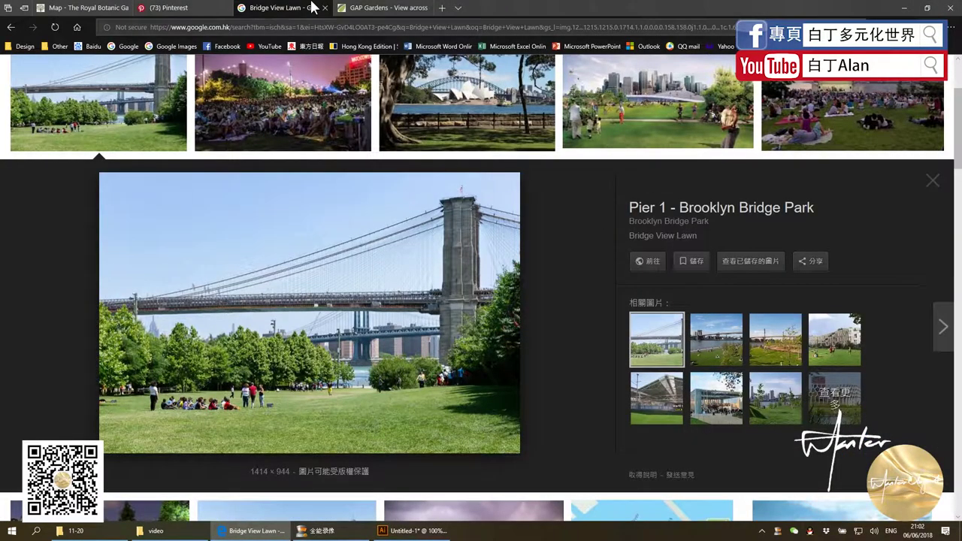
click(362, 9)
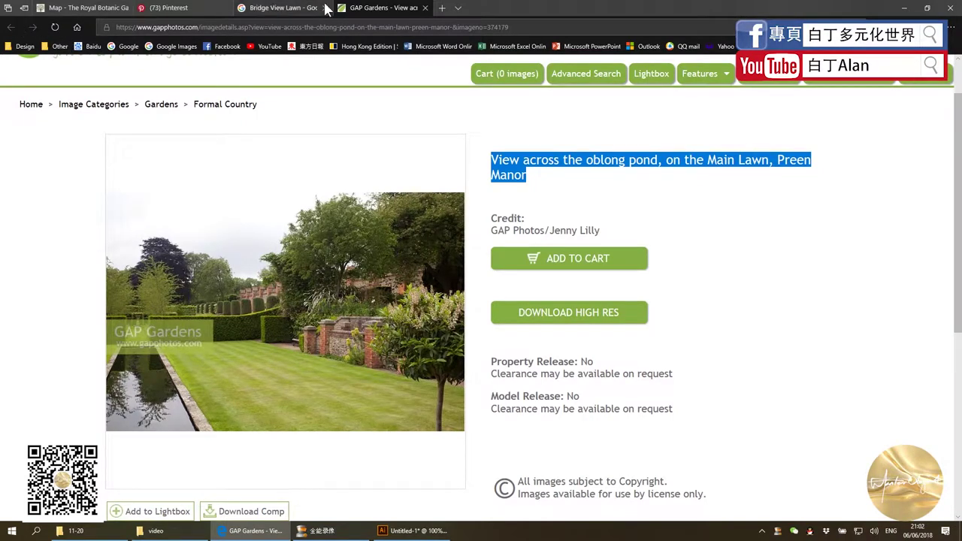
click(291, 9)
click(97, 8)
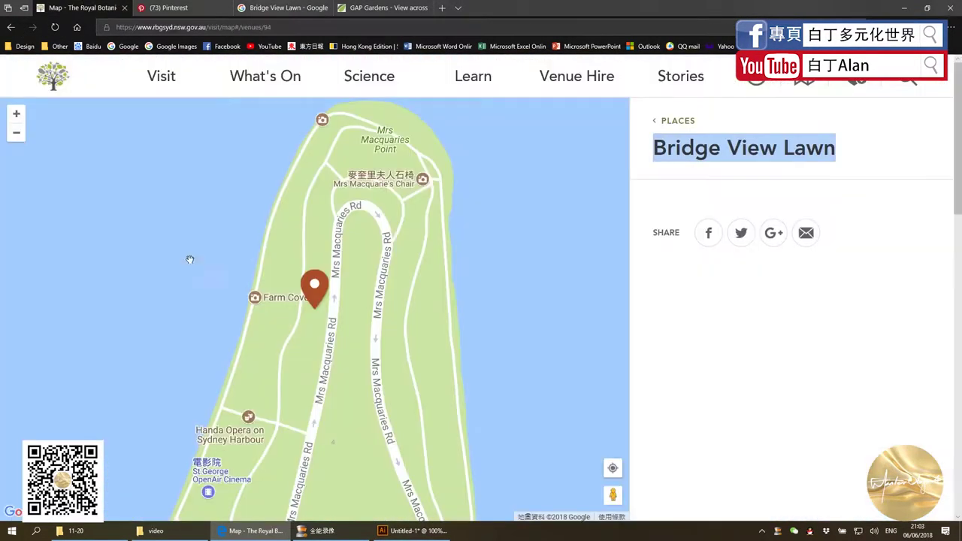
click(10, 27)
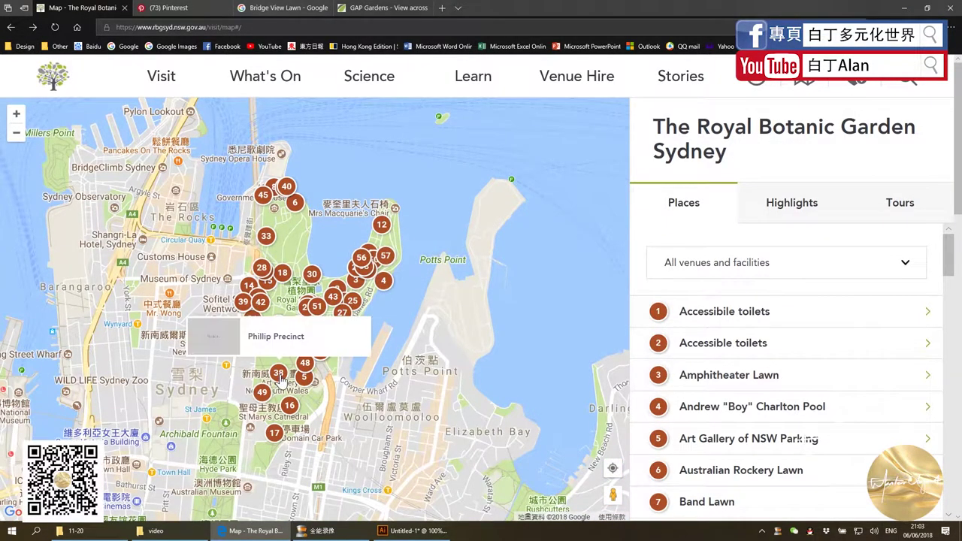
click(278, 373)
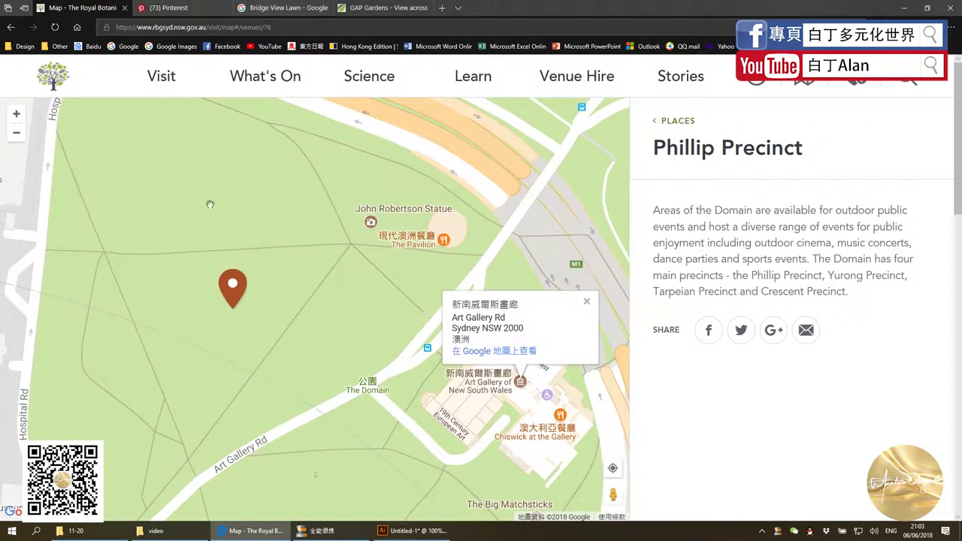
click(13, 32)
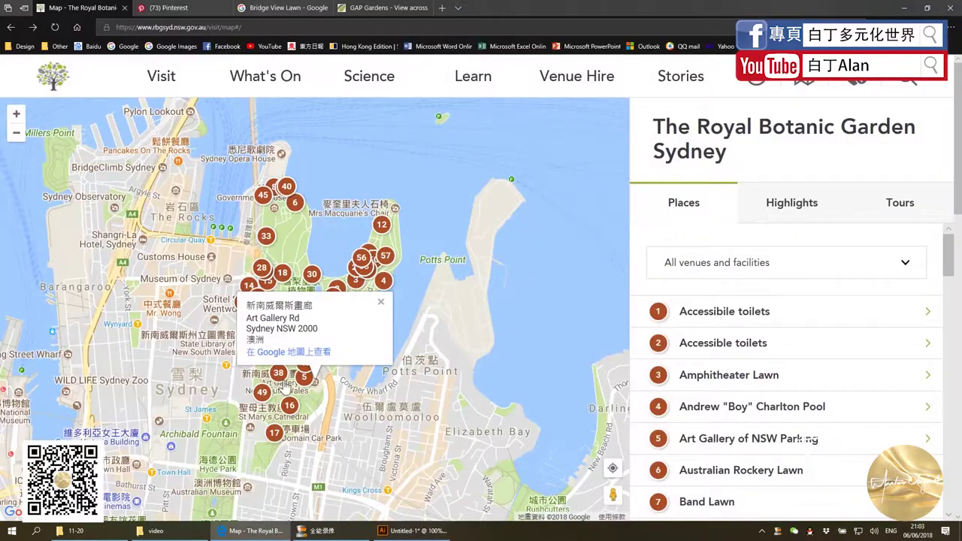
click(286, 386)
drag(804, 150, 653, 154)
Copy the middle 30 marker down onto the map's lower lobe
click(414, 531)
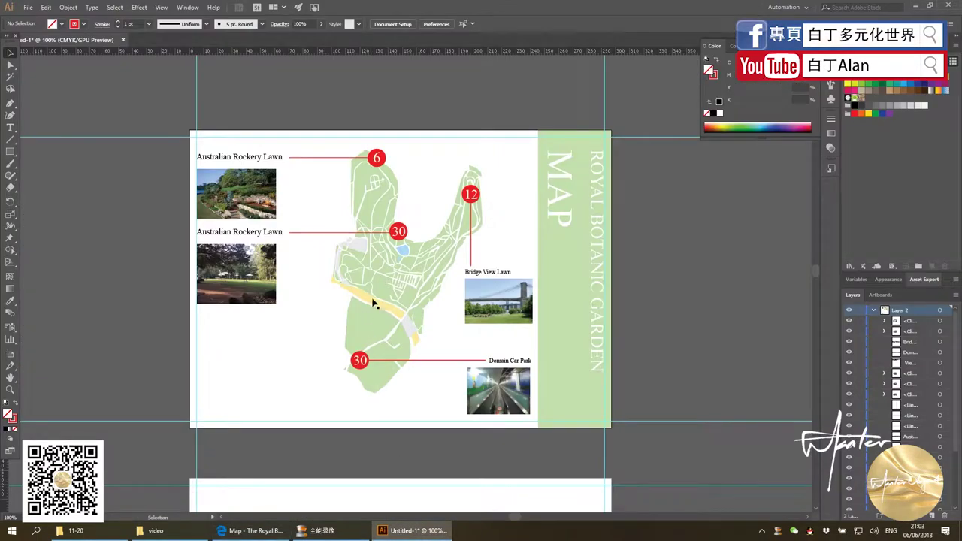
scroll(403, 239, up, 2)
click(397, 225)
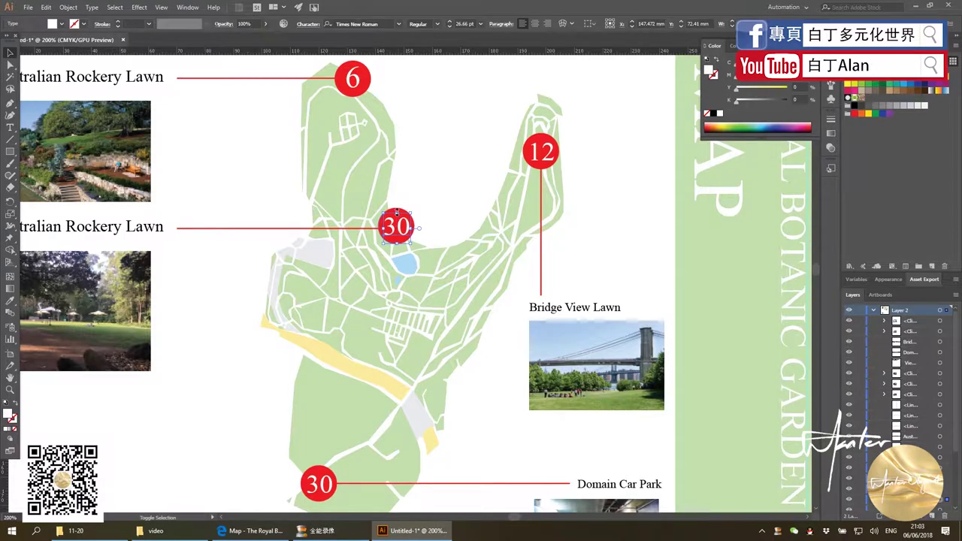
scroll(397, 210, up, 2)
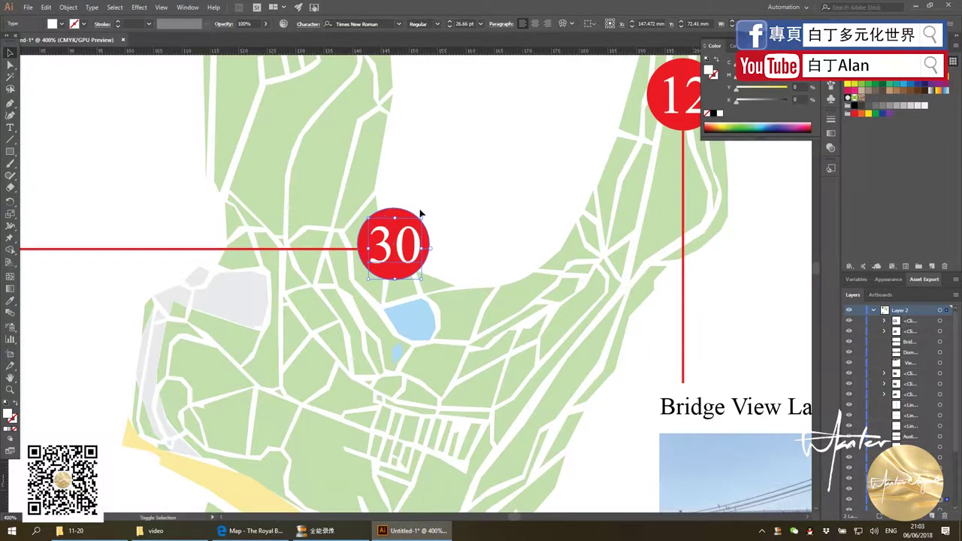
scroll(420, 214, down, 2)
drag(406, 227, 320, 415)
Copy the Australian Rockery Lawn label and its leader line downward
scroll(322, 413, down, 1)
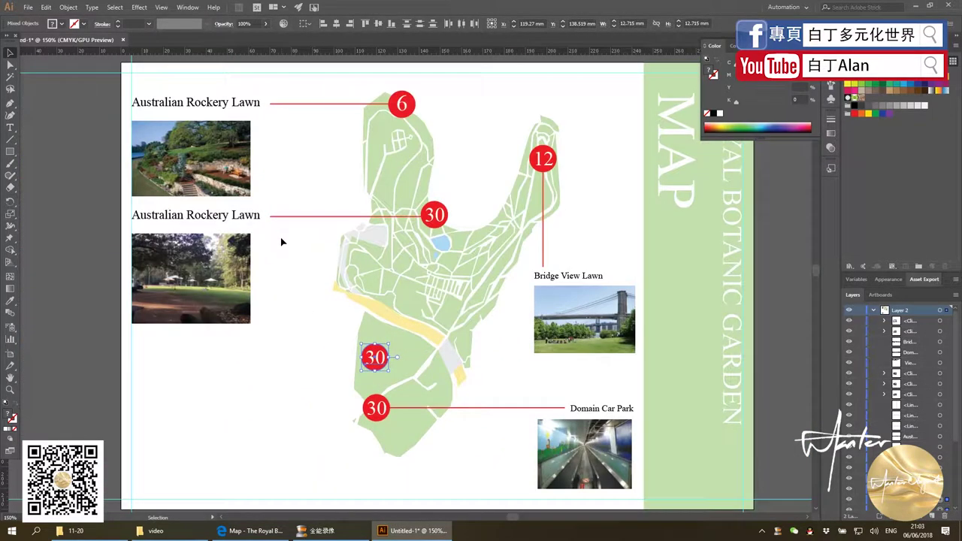
drag(257, 217, 287, 358)
click(301, 383)
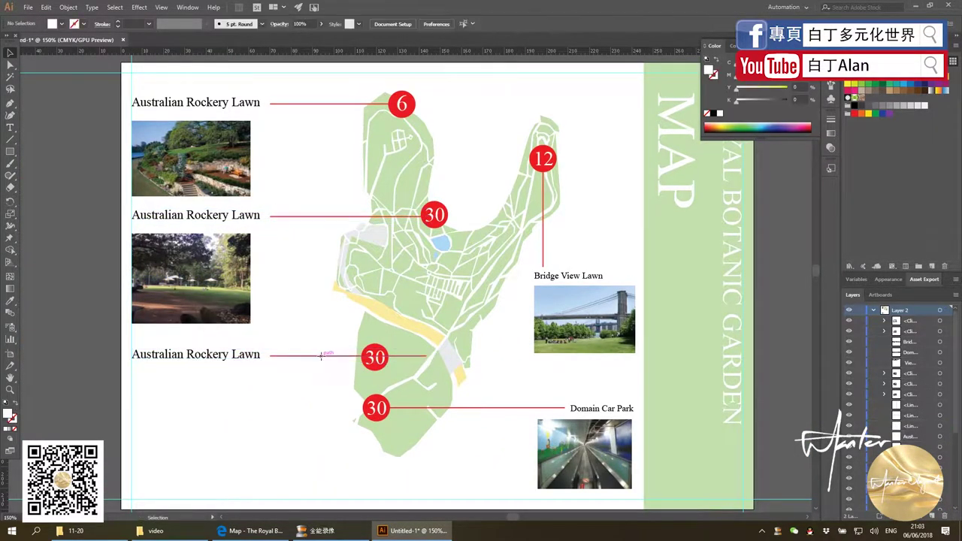
click(426, 358)
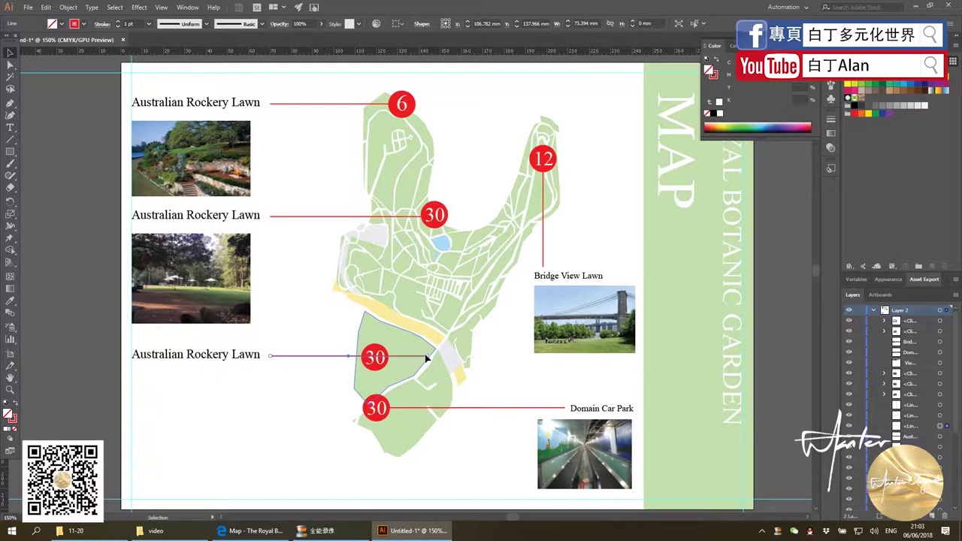
click(304, 403)
scroll(369, 369, up, 2)
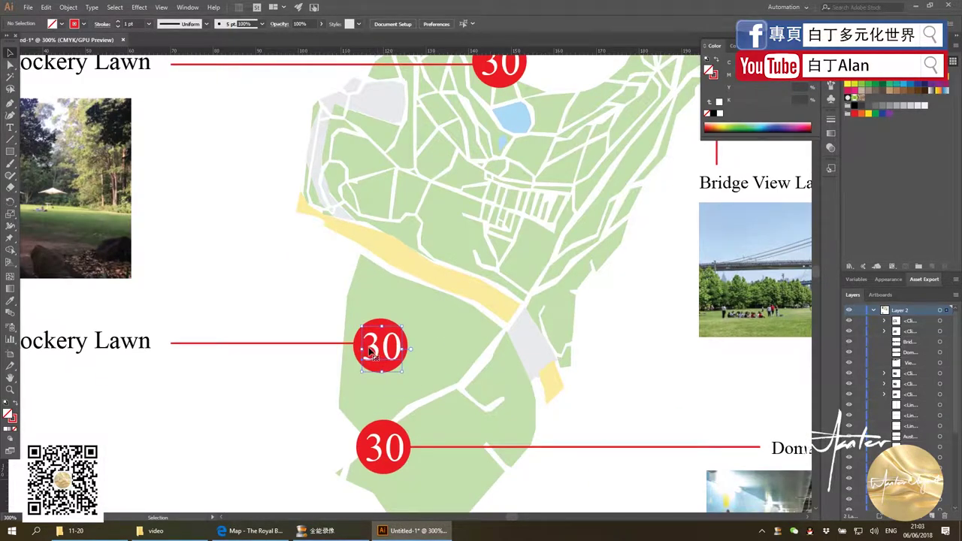
Renumber the new marker from 30 to 18
double_click(370, 350)
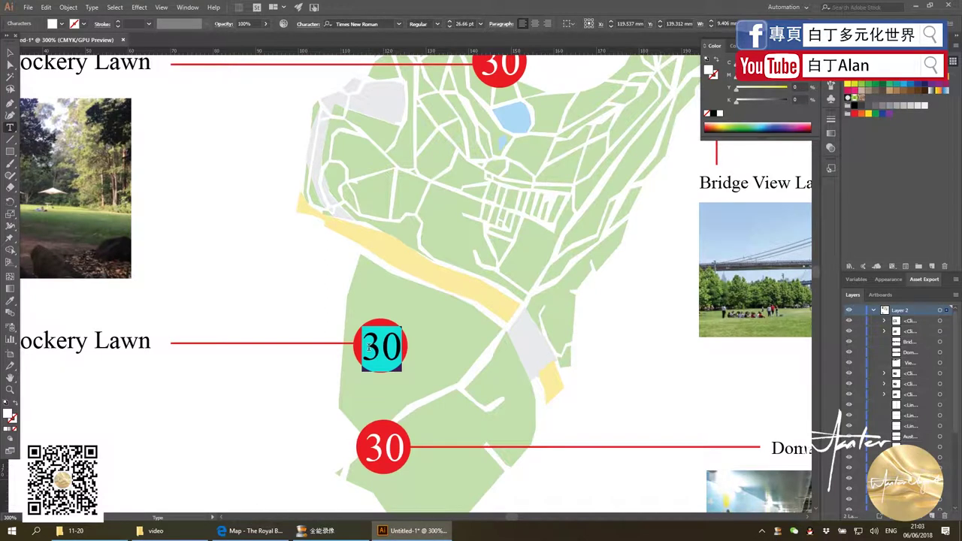
text(18)
click(10, 52)
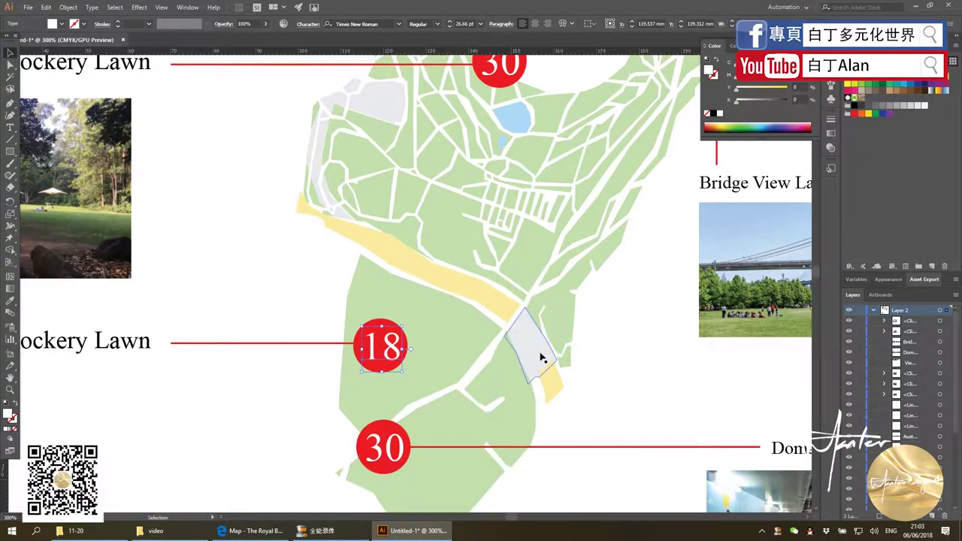
scroll(314, 248, down, 1)
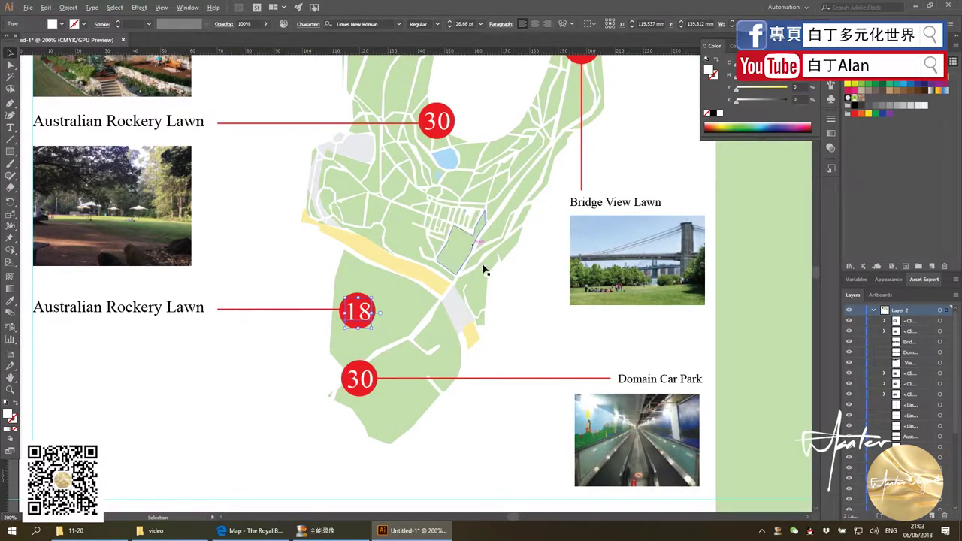
scroll(481, 266, down, 1)
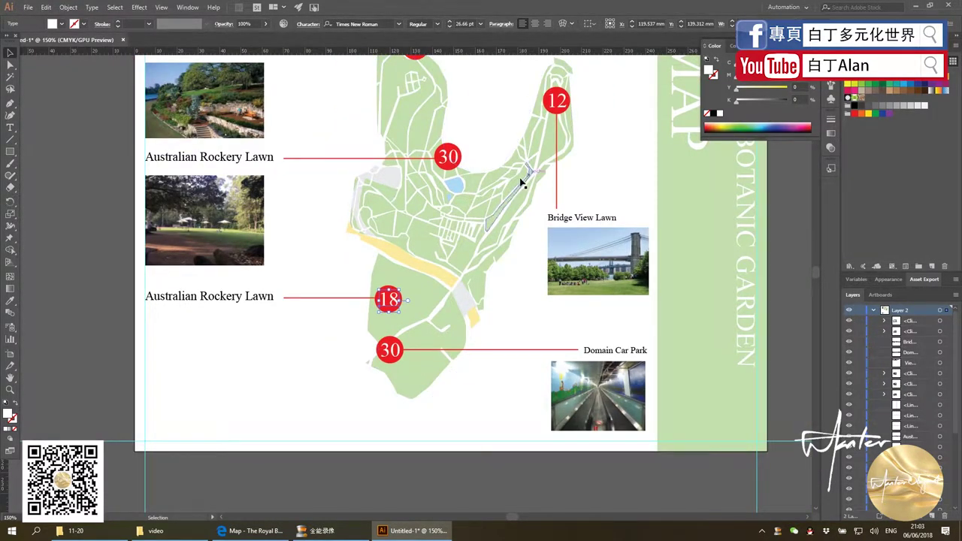
click(341, 265)
Fit the artboard, view it at 100%, and compare it with the browser's garden map
key(ctrl+0)
key(ctrl+1)
scroll(350, 328, down, 1)
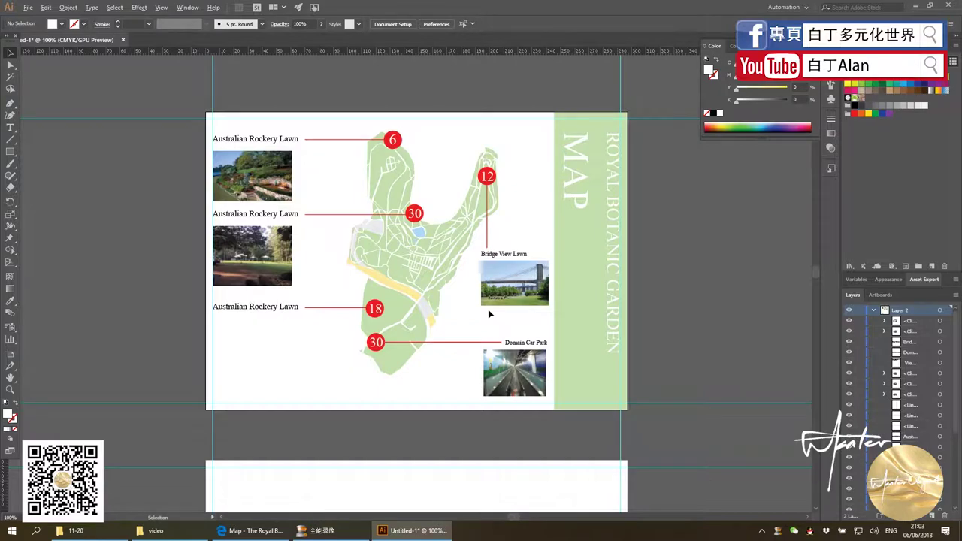
key(alt+Tab)
scroll(487, 305, down, 2)
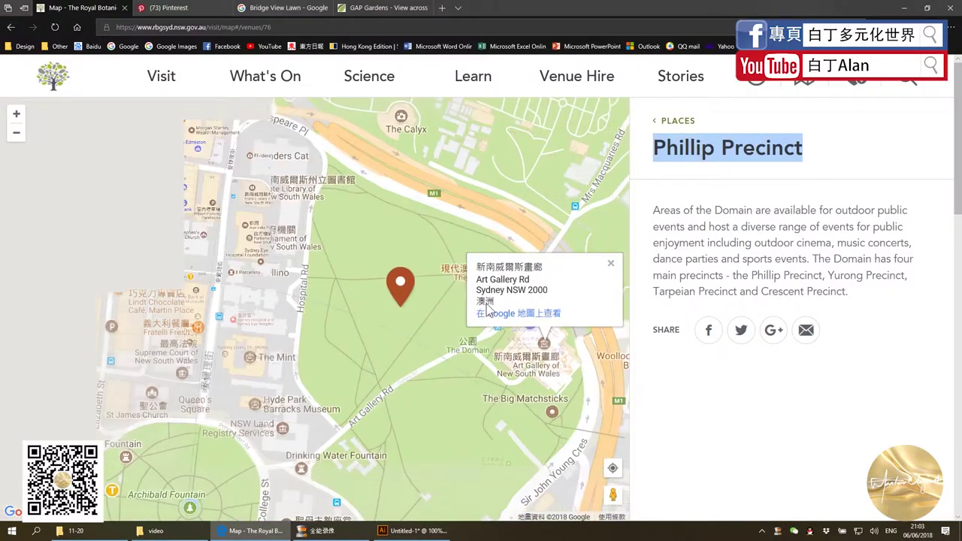
key(alt+Tab)
scroll(485, 303, down, 2)
scroll(488, 301, up, 4)
scroll(487, 299, down, 1)
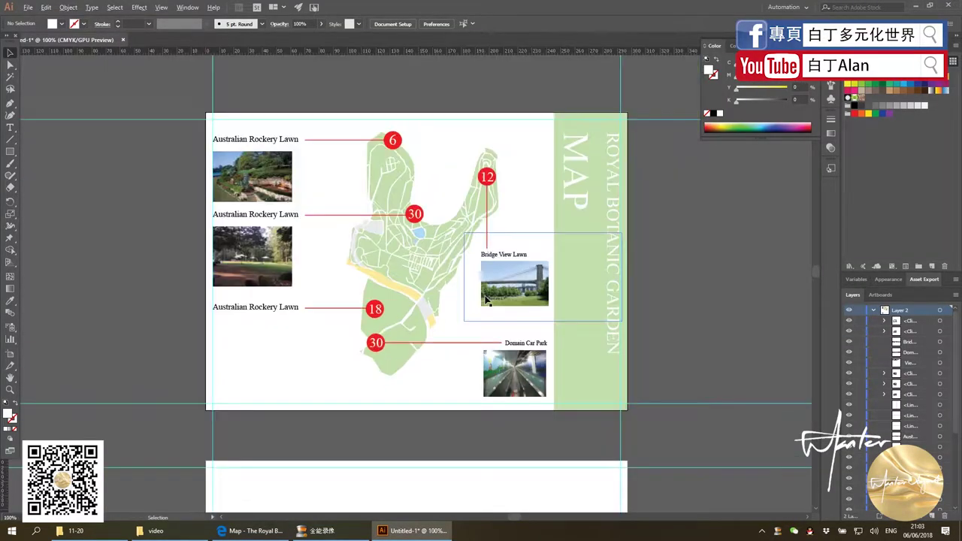
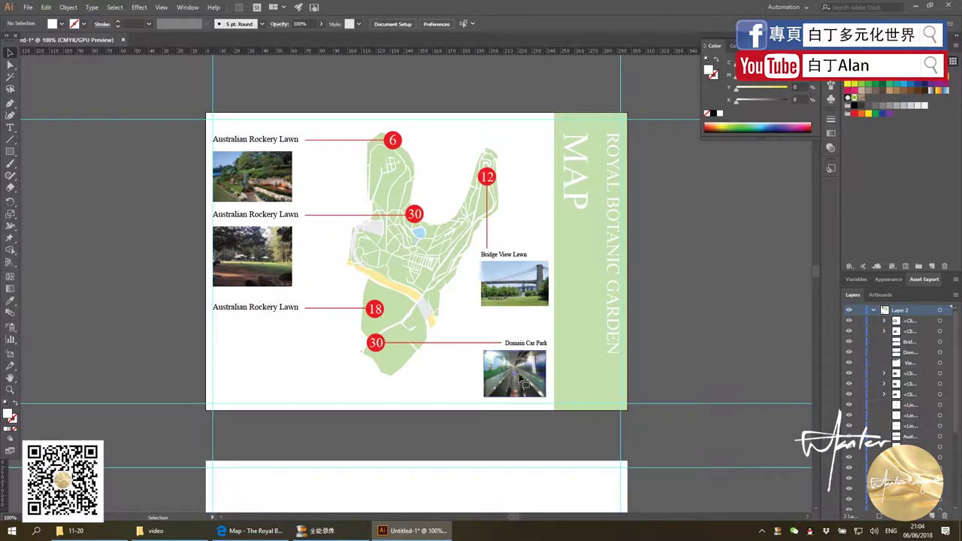
Undo the stray Domain Car Park photo duplicate and search Google Images for 'Phillip Precinct'
alt+drag(525, 384, 393, 380)
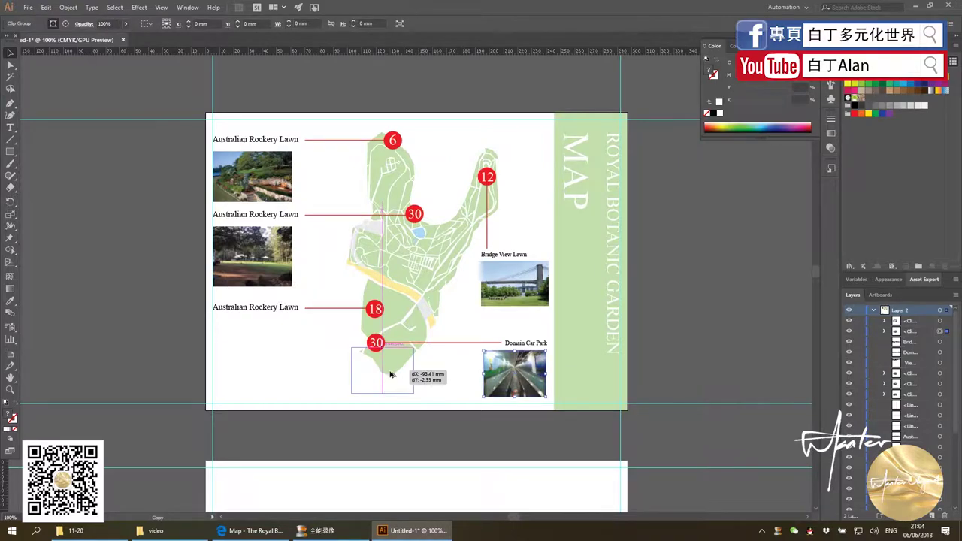
key(ctrl+z)
click(255, 531)
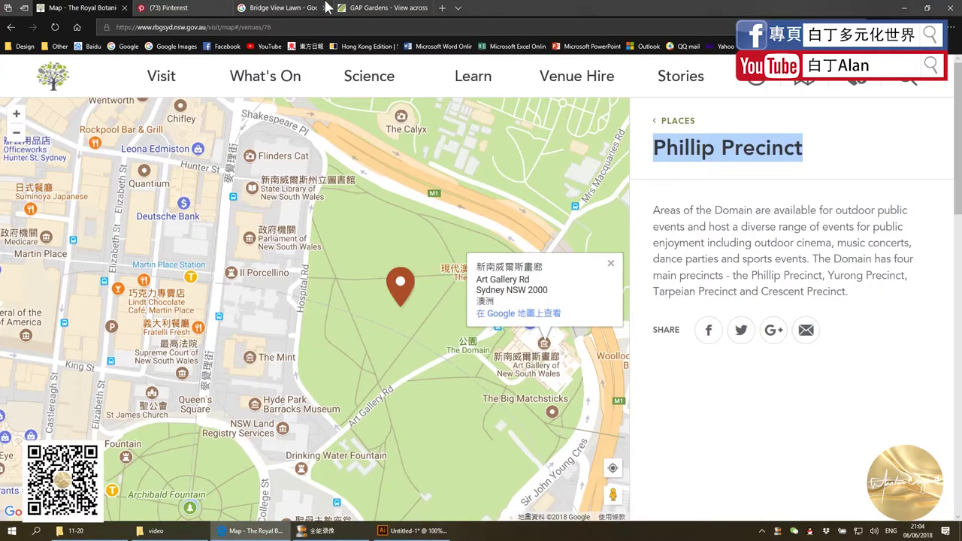
click(319, 9)
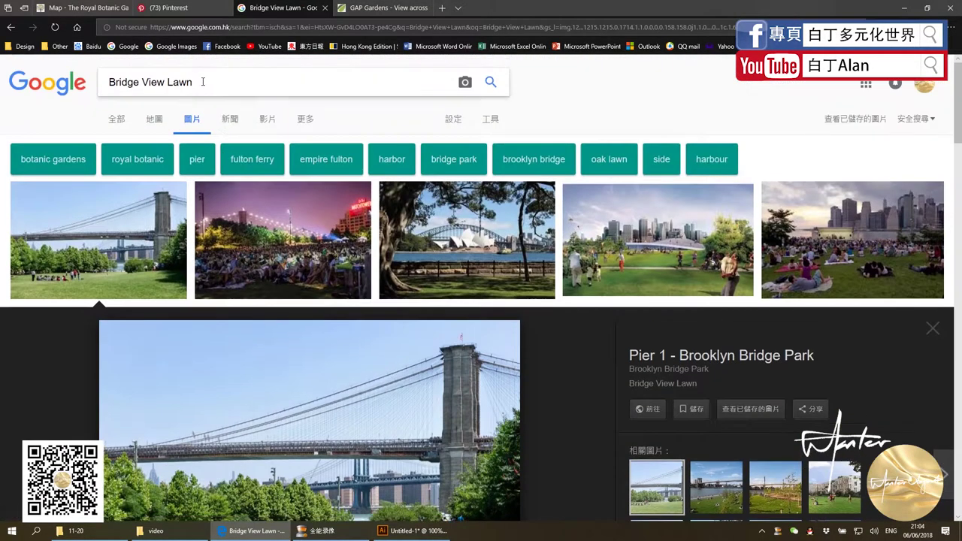
text(Phillip Precinct)
click(489, 83)
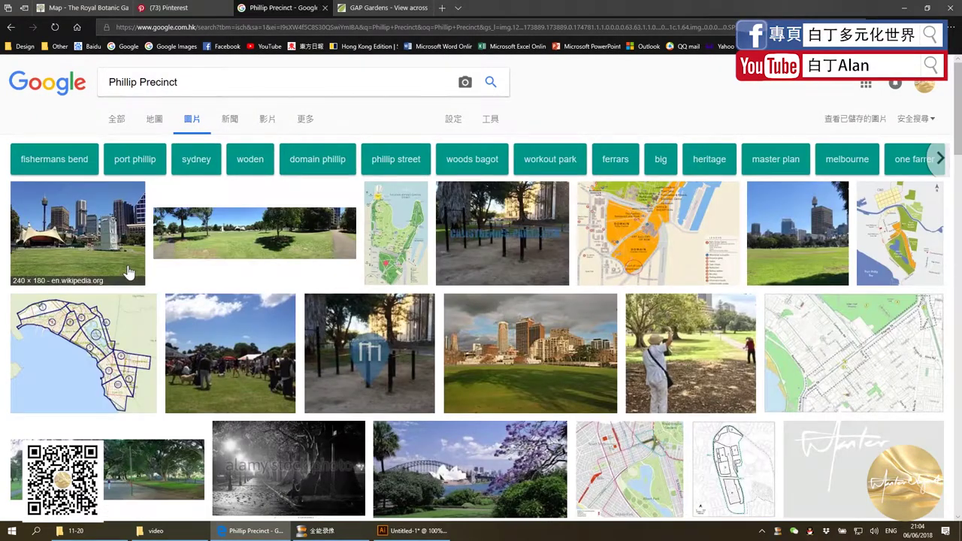
Preview Phillip Precinct results, ending on the City of Port Phillip palm-lined boardwalk photo
click(127, 272)
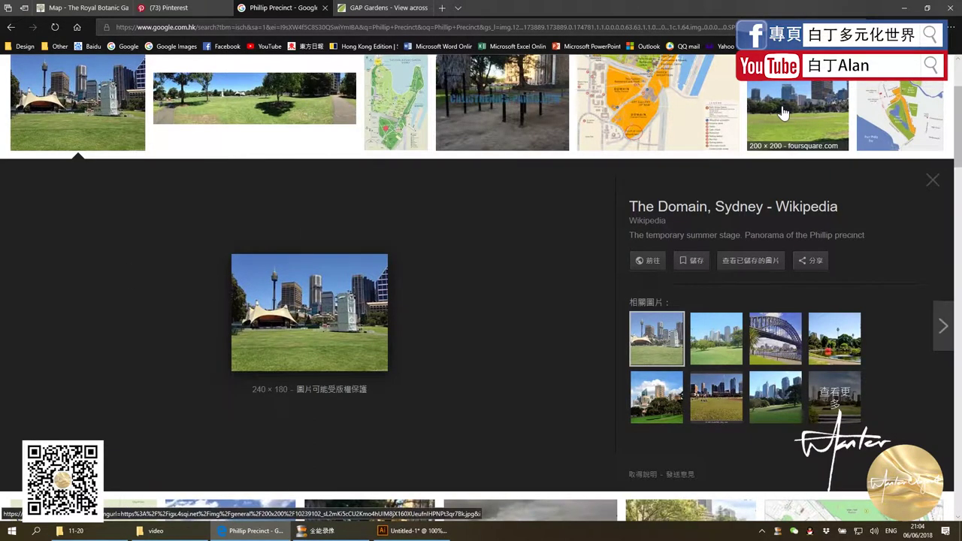
click(797, 113)
scroll(486, 286, down, 3)
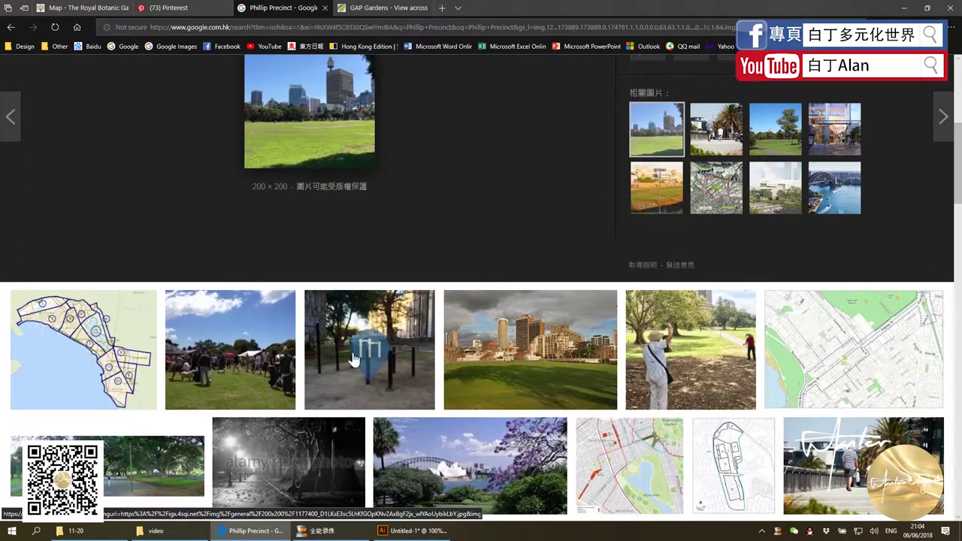
click(286, 347)
click(528, 122)
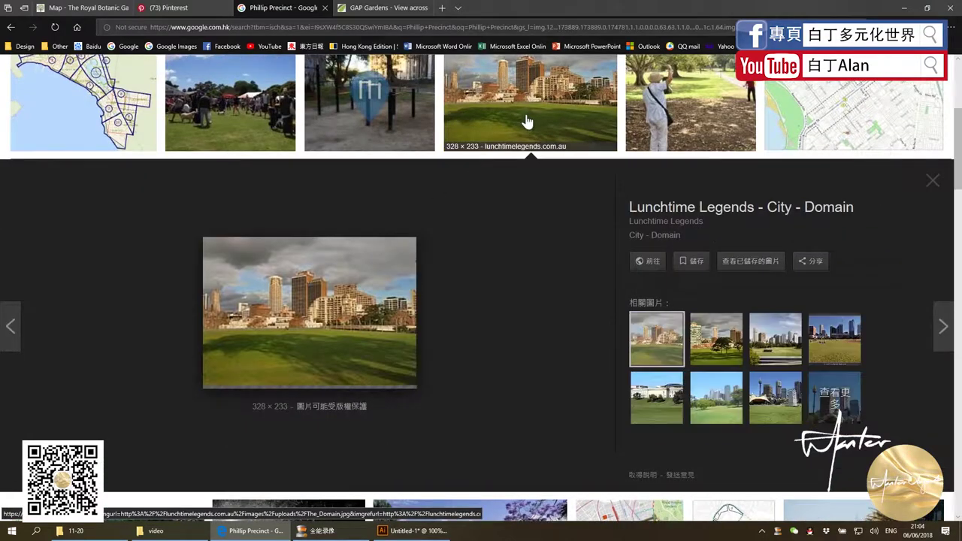
key(Right)
click(404, 350)
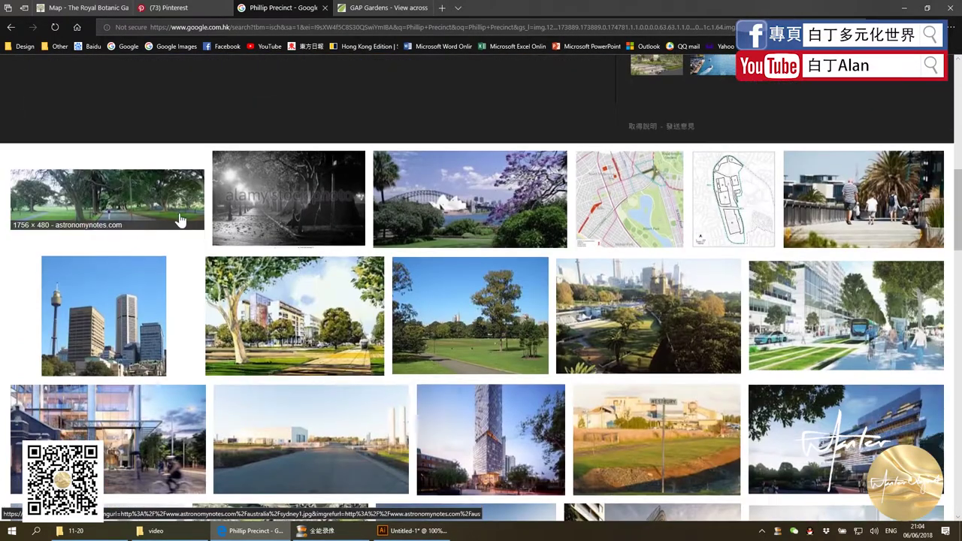
click(193, 203)
click(459, 121)
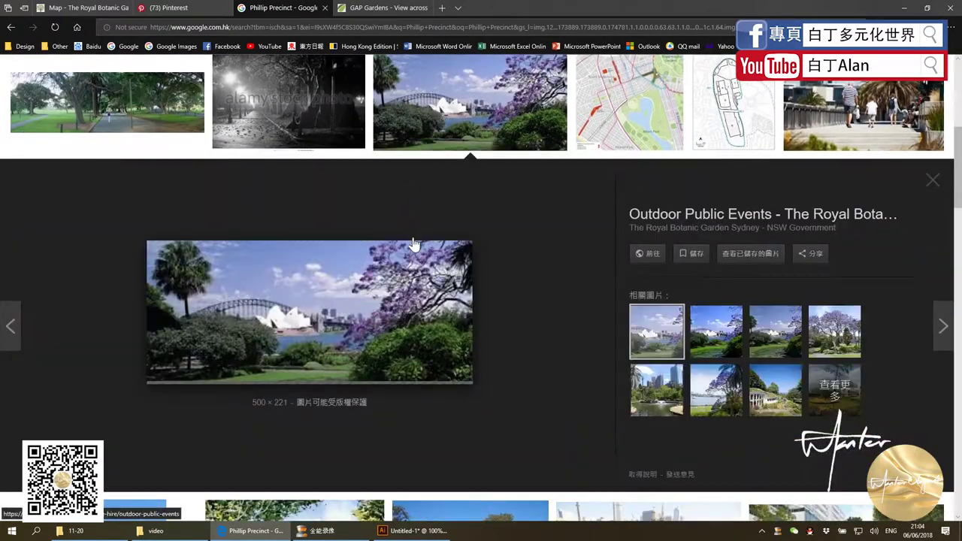
click(293, 112)
click(864, 112)
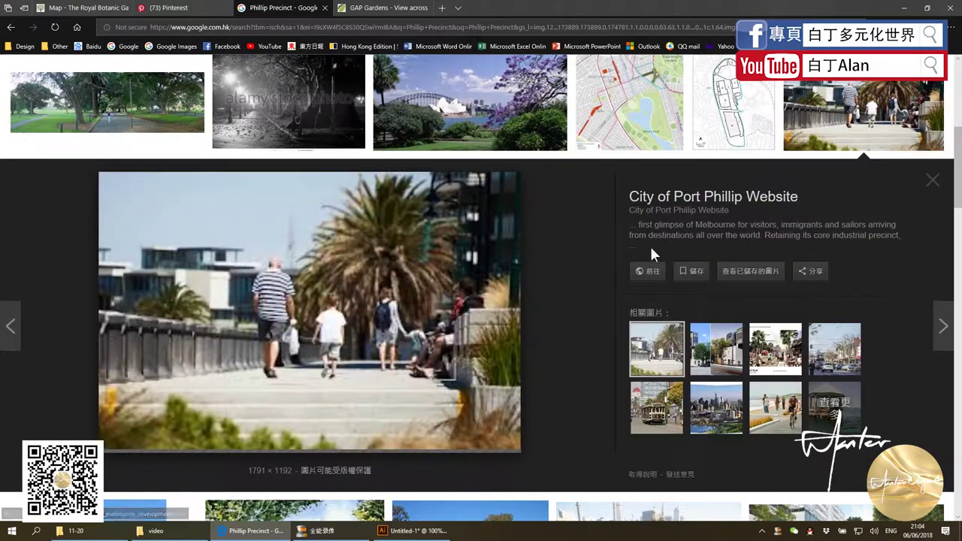
scroll(451, 342, up, 1)
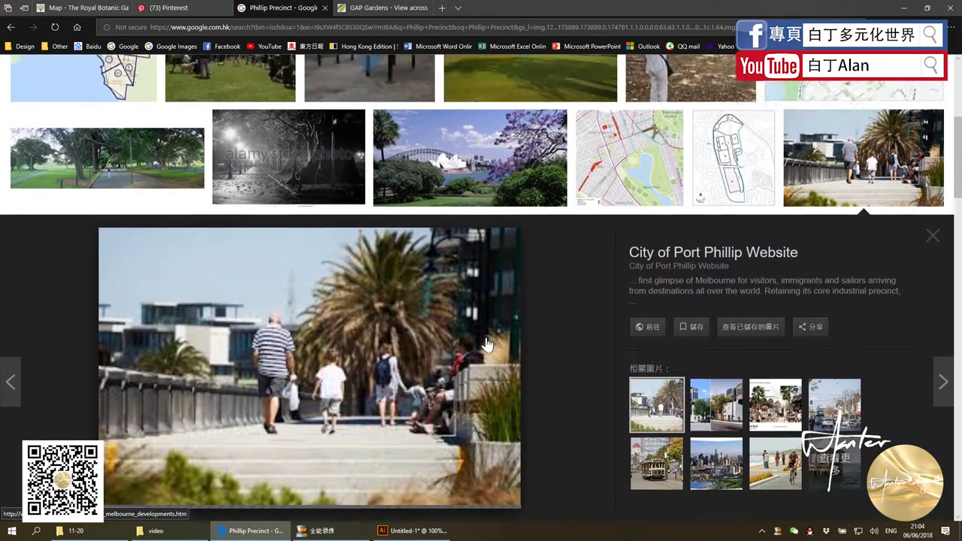
scroll(489, 340, down, 1)
scroll(489, 340, down, 1)
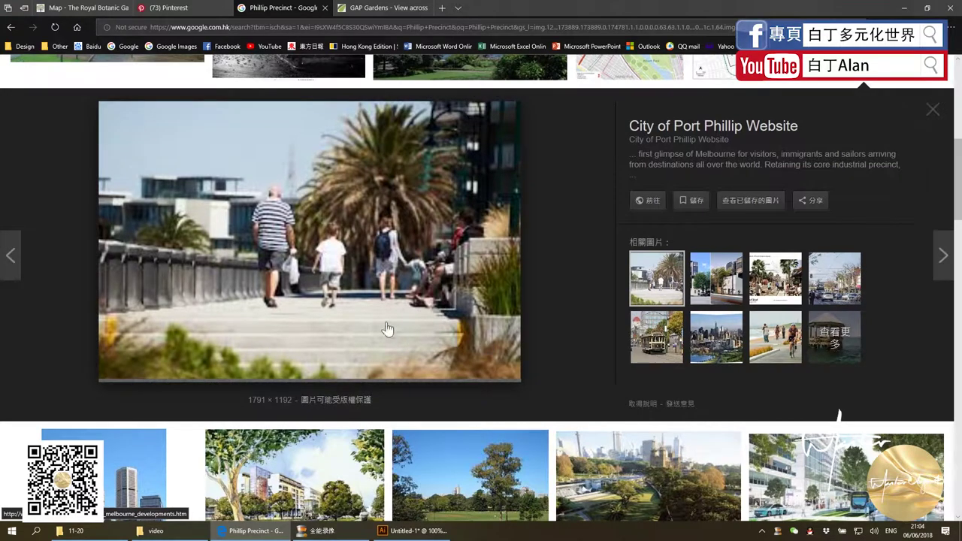
Paste the boardwalk screenshot into the brochure and clip it with a crop rectangle
click(414, 531)
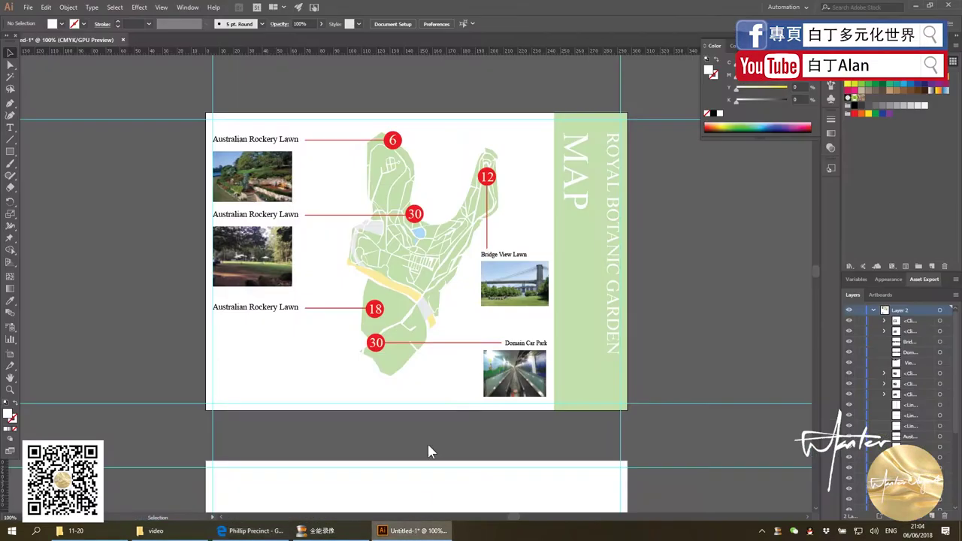
key(ctrl+v)
key(m)
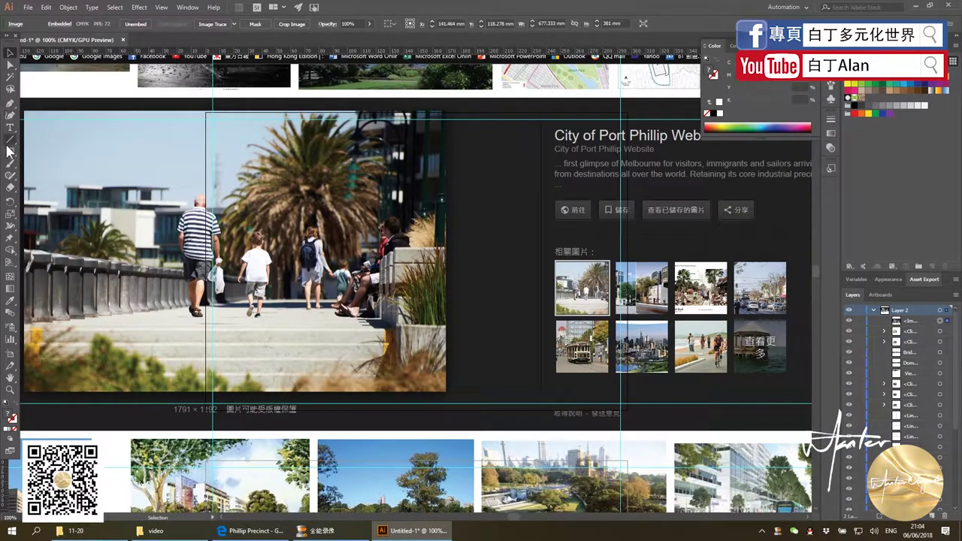
drag(427, 126, 45, 362)
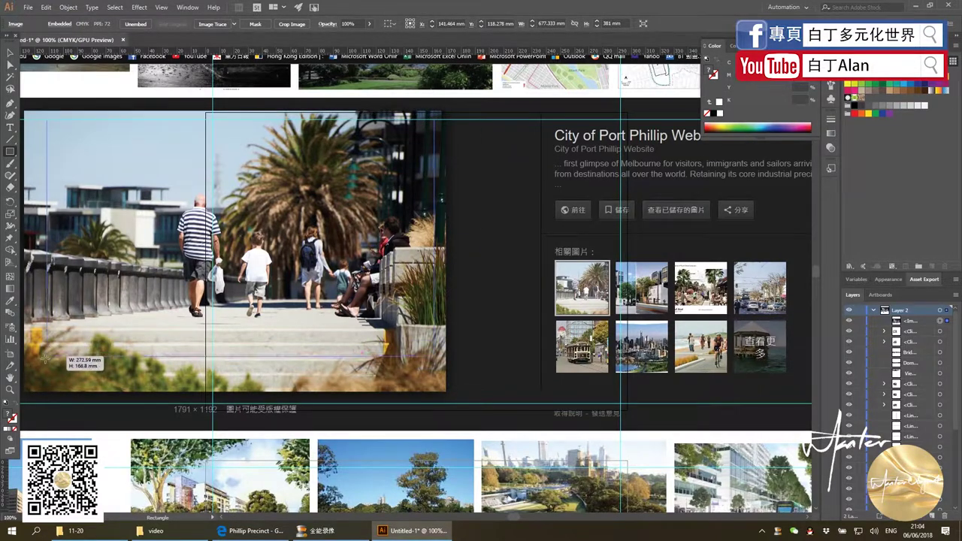
click(10, 53)
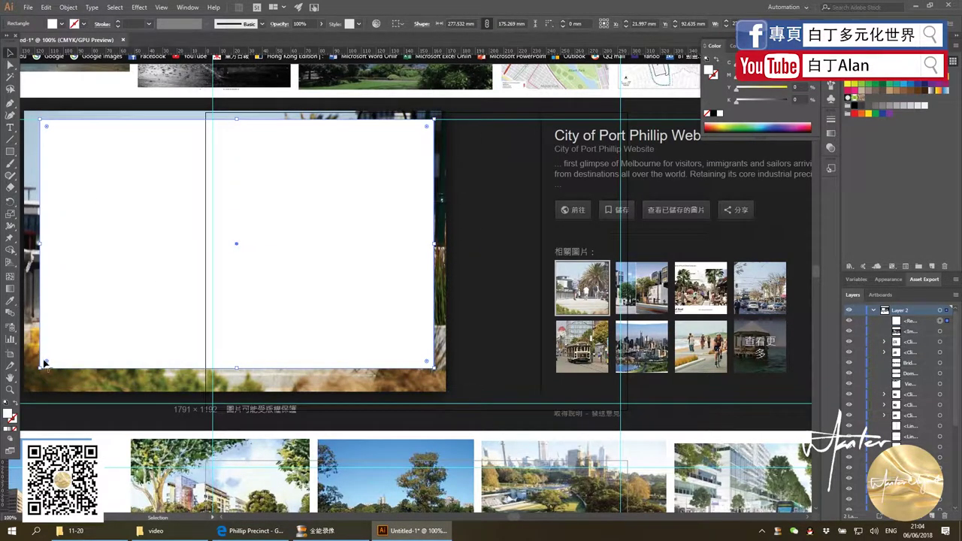
drag(39, 369, 29, 383)
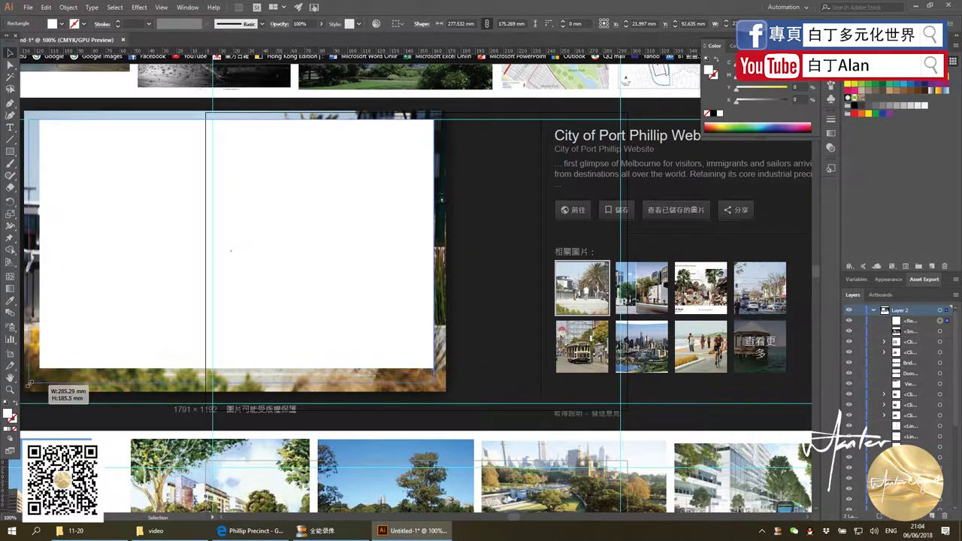
right_click(461, 277)
click(493, 342)
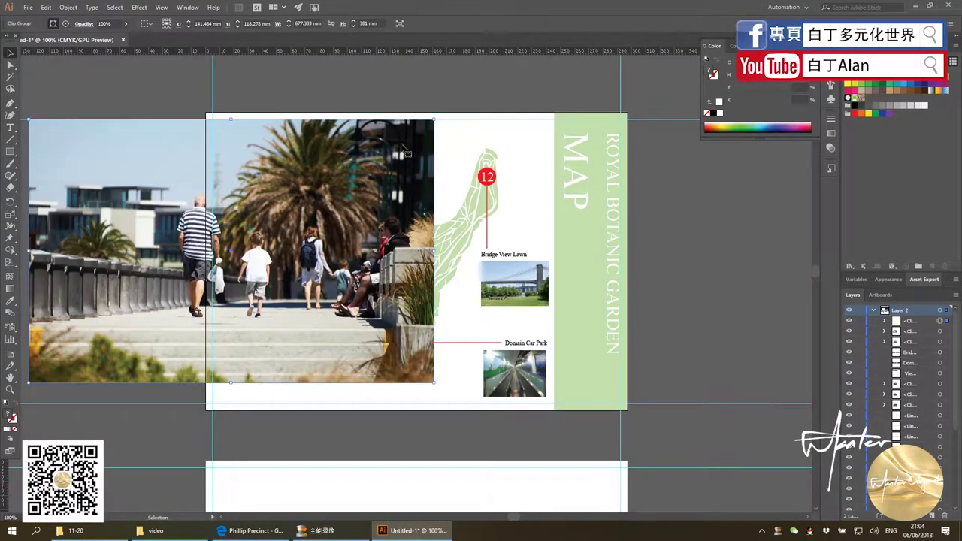
Scale the clipped boardwalk photo to thumbnail size below the third Australian Rockery Lawn label
drag(434, 118, 120, 324)
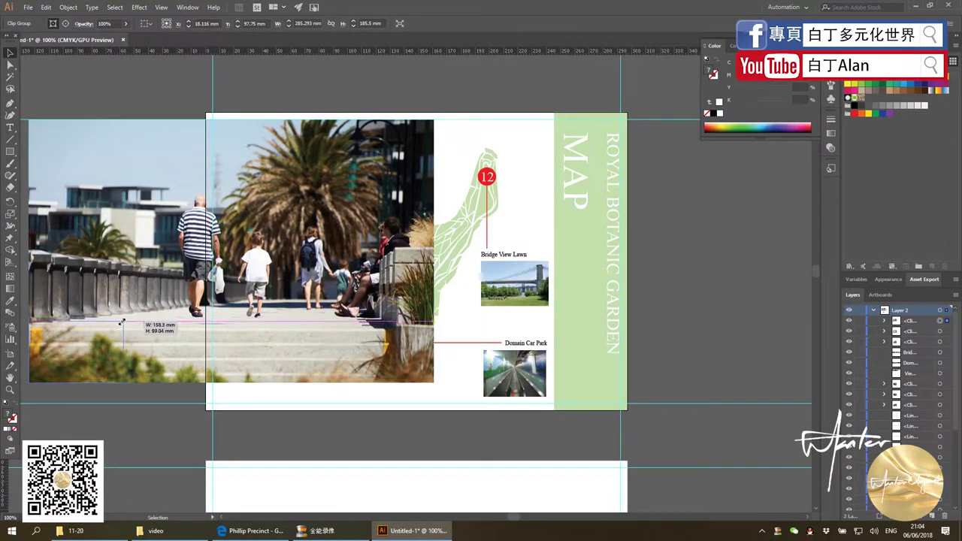
drag(98, 368, 284, 365)
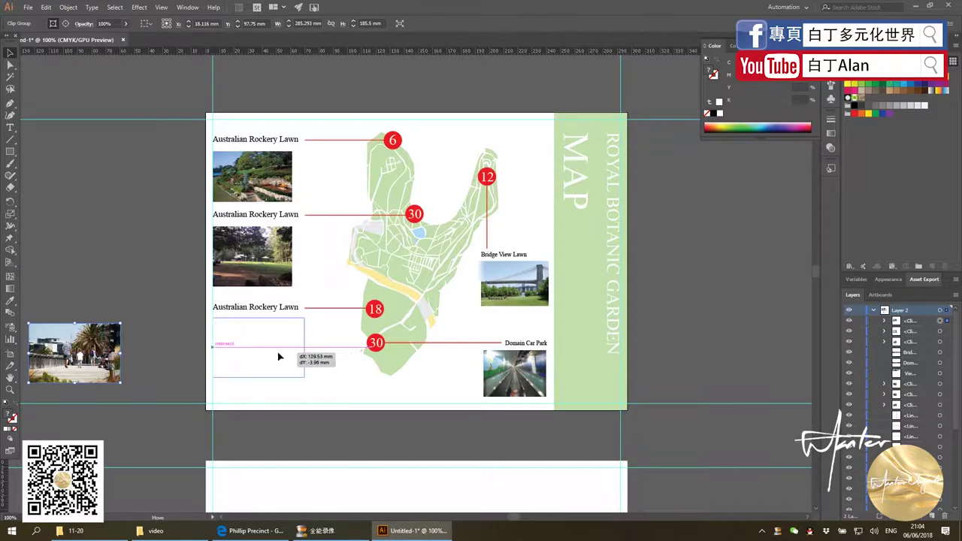
drag(305, 376, 293, 369)
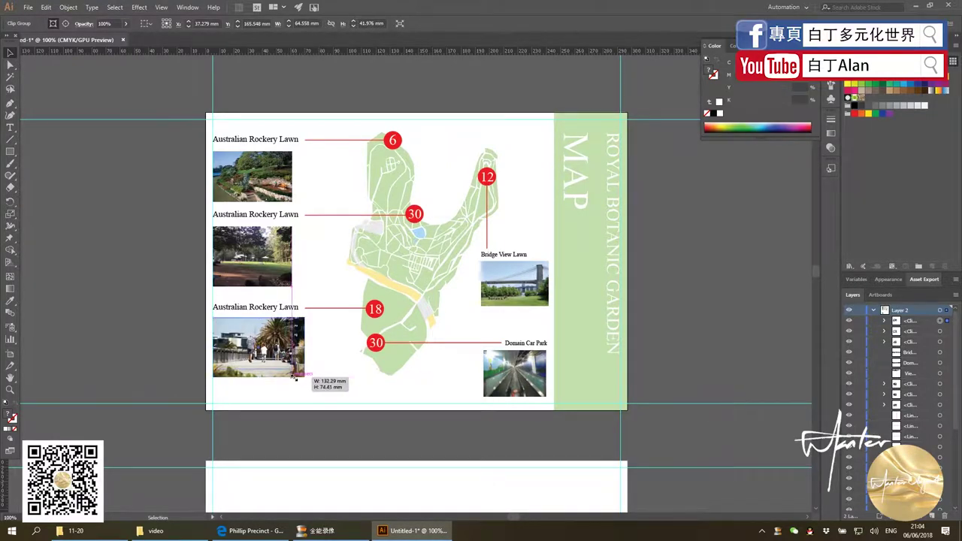
click(328, 386)
scroll(299, 331, up, 1)
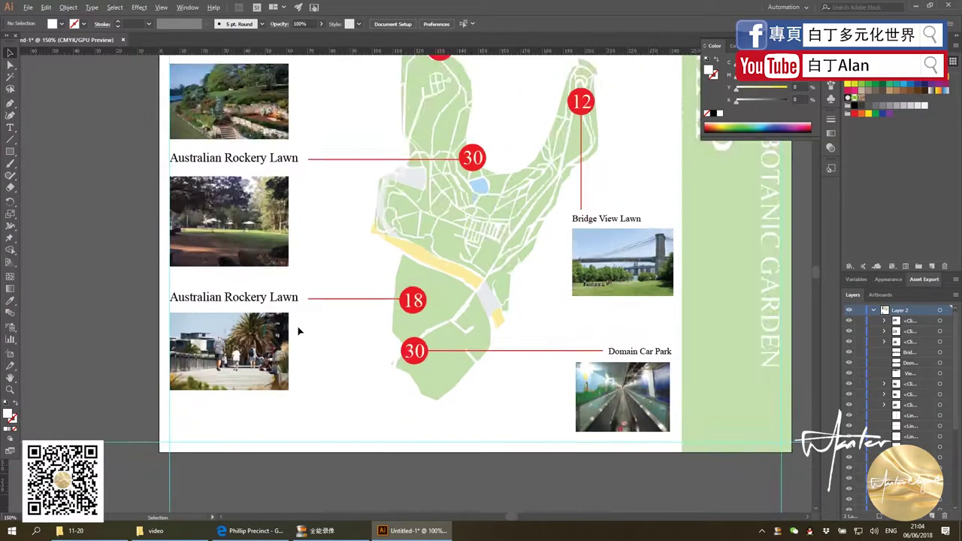
scroll(309, 342, up, 1)
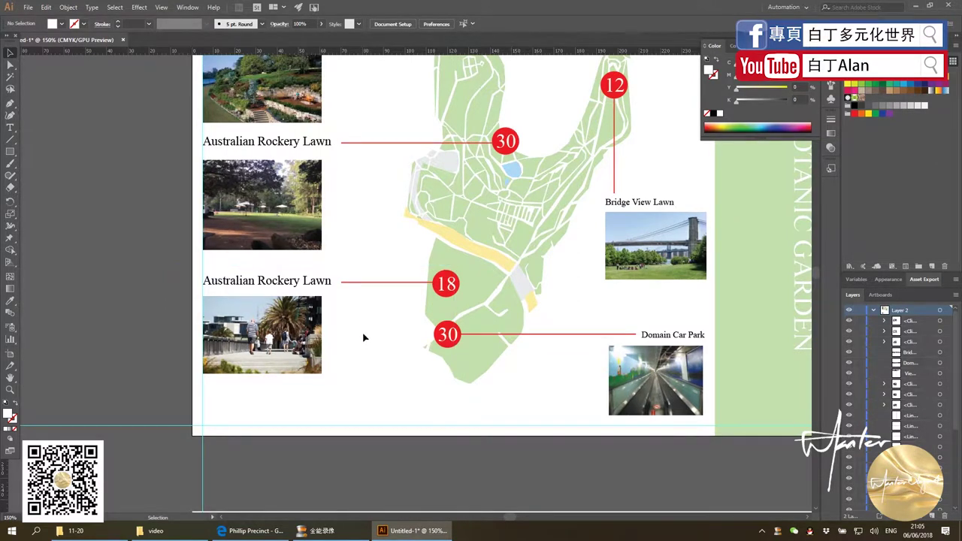
scroll(365, 337, down, 2)
scroll(338, 277, down, 1)
scroll(358, 428, up, 1)
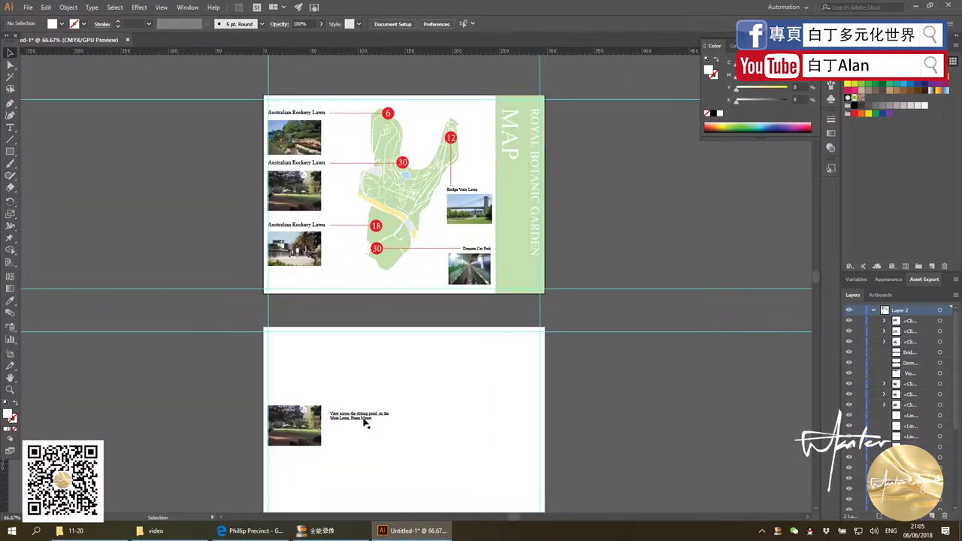
Delete the page-two caption text and open the photo's City of Port Phillip source page
click(364, 423)
key(Delete)
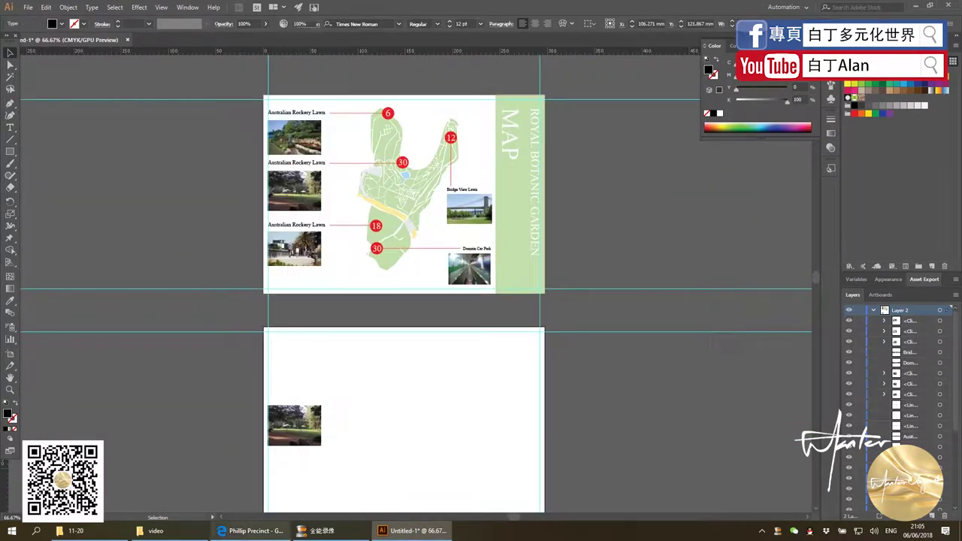
click(252, 531)
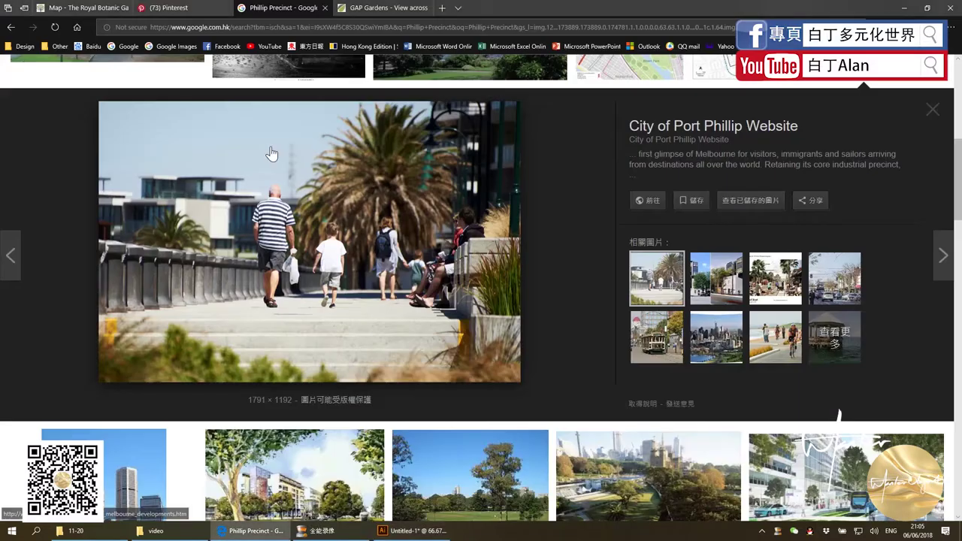
click(674, 132)
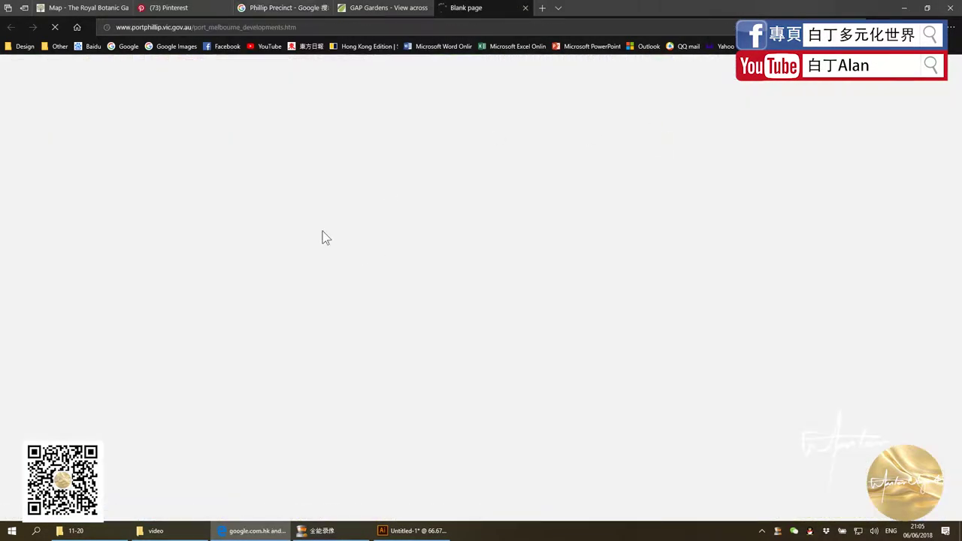
key(alt+Tab)
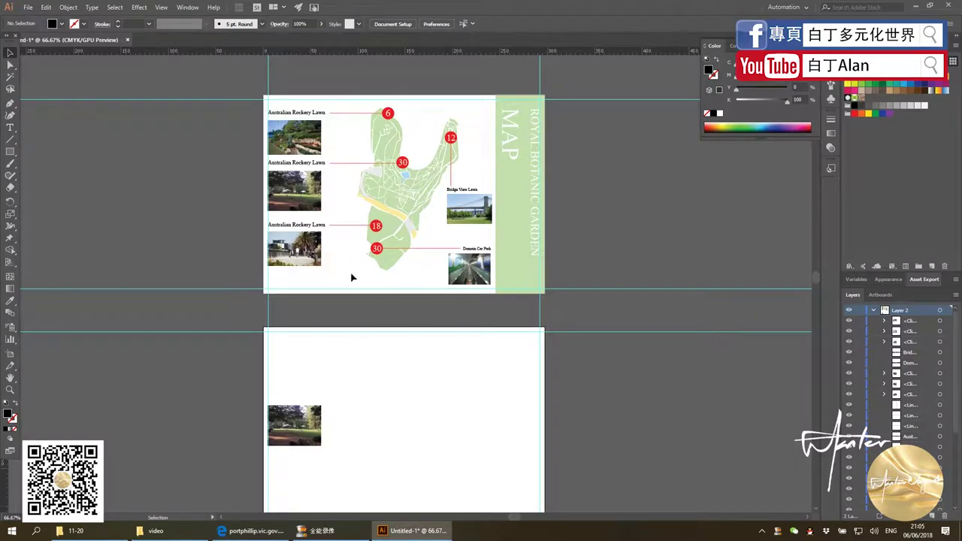
Undo the stray image copy and Alt-drag copies of the three left-column labels and photos to artboard two
click(309, 409)
key(ctrl+z)
click(319, 307)
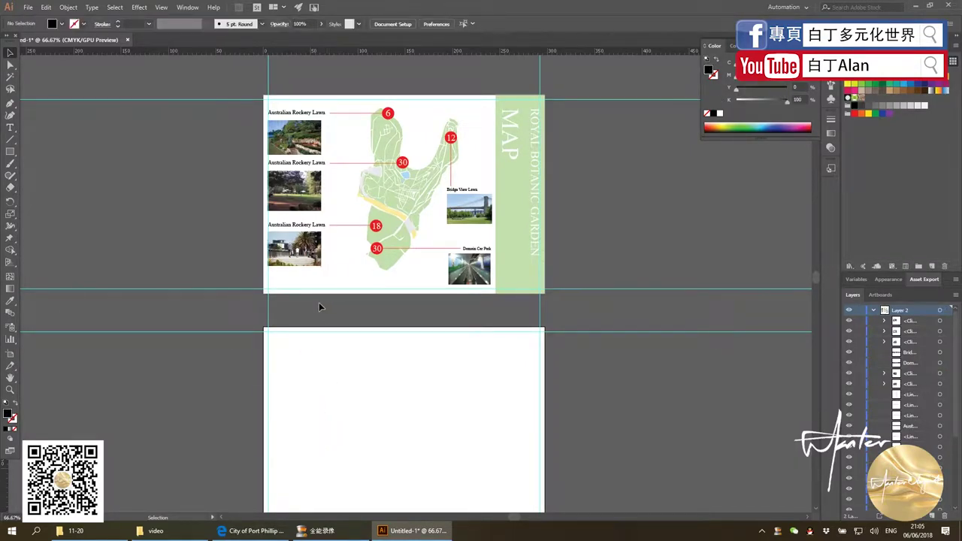
drag(284, 102, 327, 267)
drag(300, 135, 305, 371)
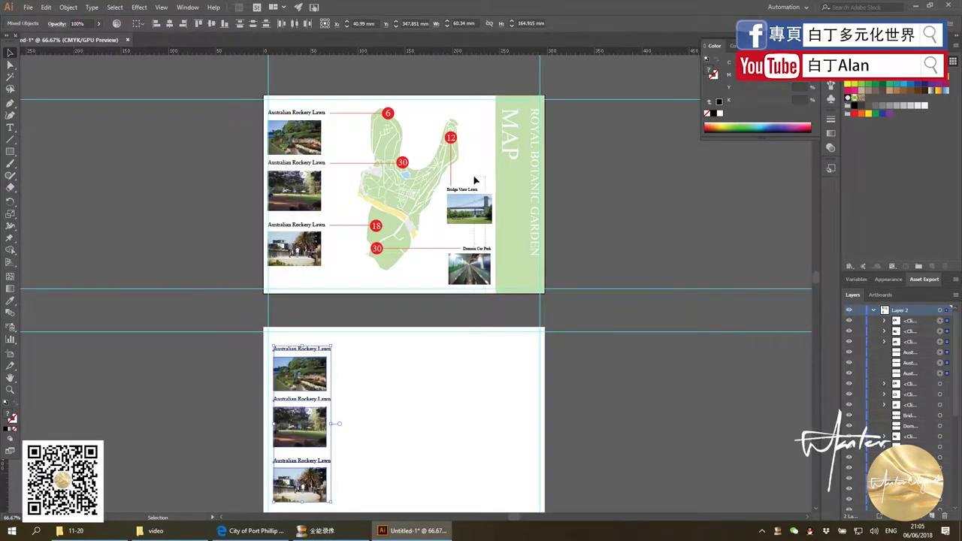
Copy the Bridge View Lawn and Domain Car Park labels and photos onto artboard two
drag(475, 180, 484, 289)
drag(469, 211, 437, 403)
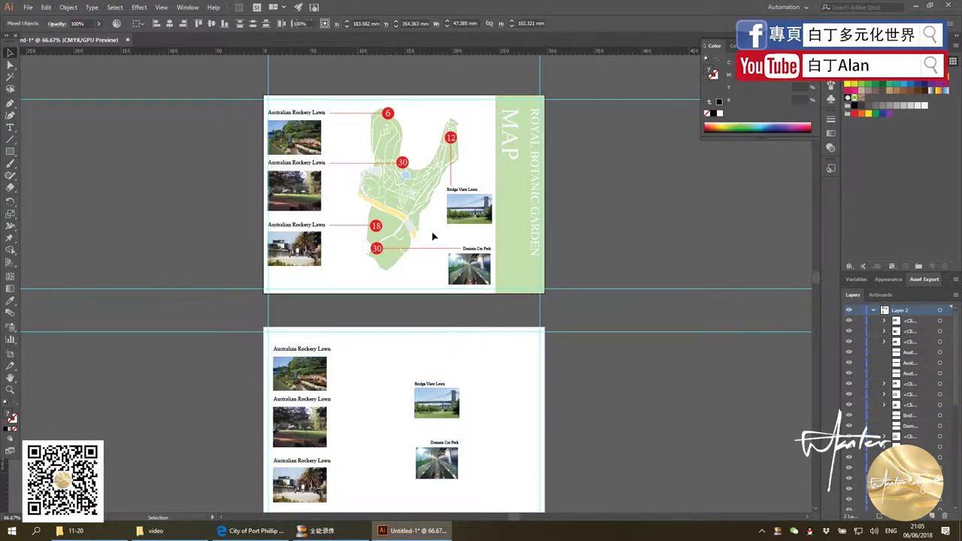
alt+scroll(426, 146, up, 1)
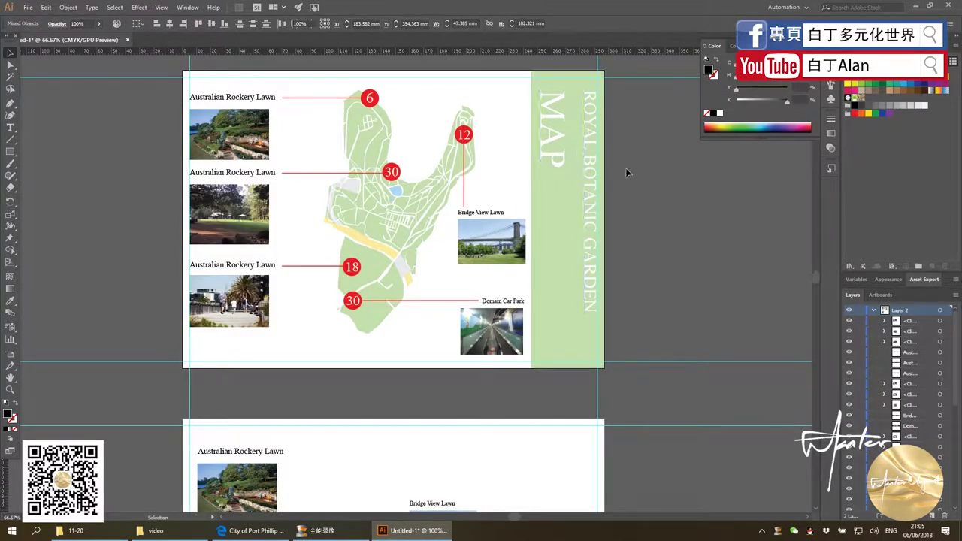
Delete the word MAP from the ROYAL BOTANIC GARDEN title
click(569, 157)
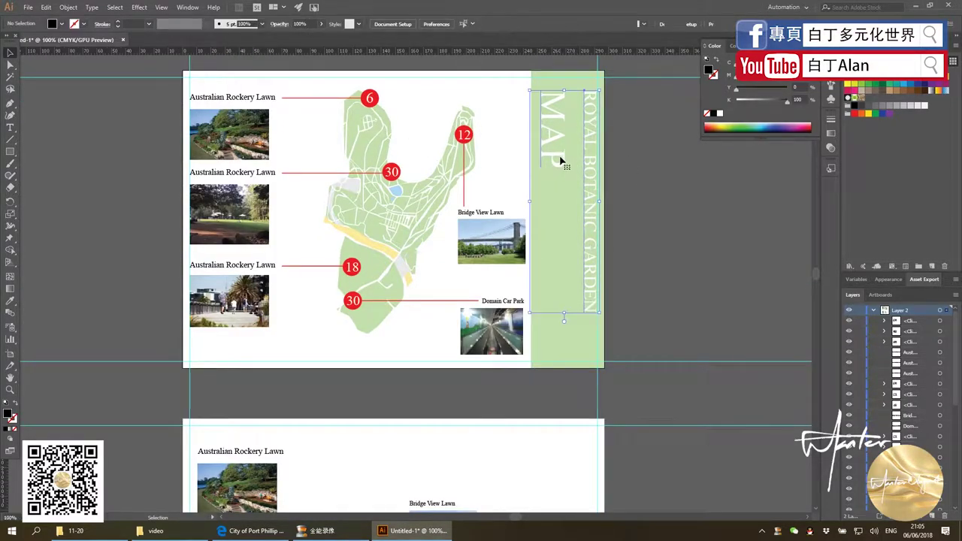
double_click(560, 161)
drag(561, 166, 550, 96)
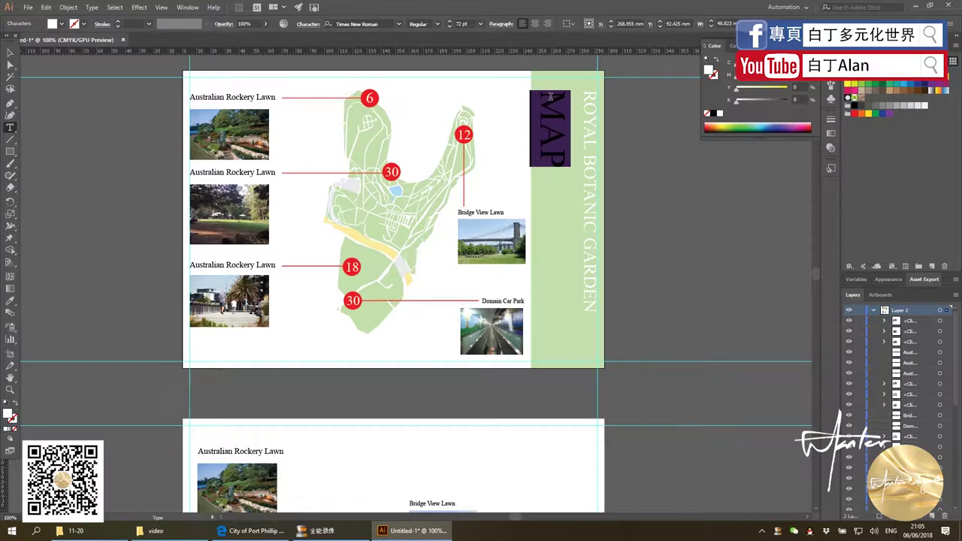
key(BackSpace)
click(10, 53)
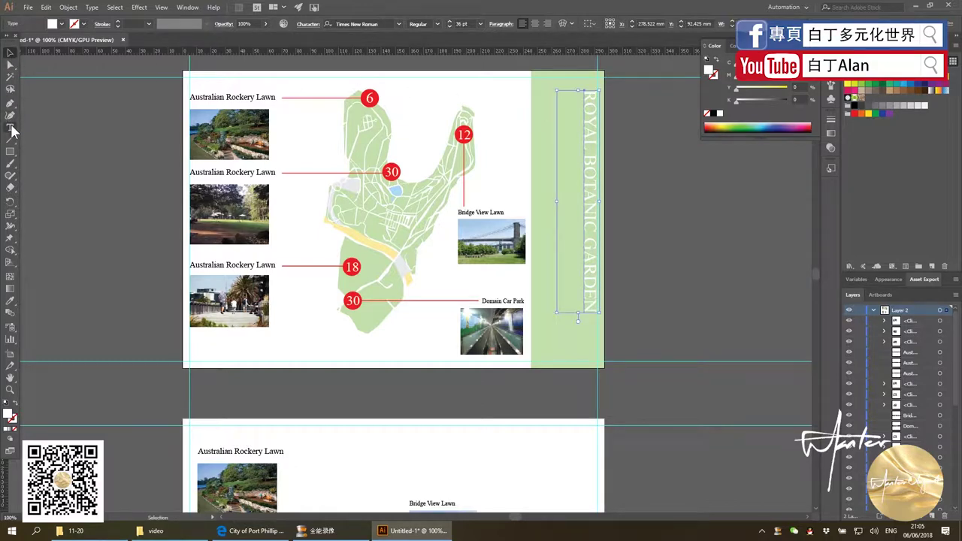
Type a new MAP text object and set its font to AR DESTINE
click(11, 128)
click(100, 149)
text(MAP)
click(10, 53)
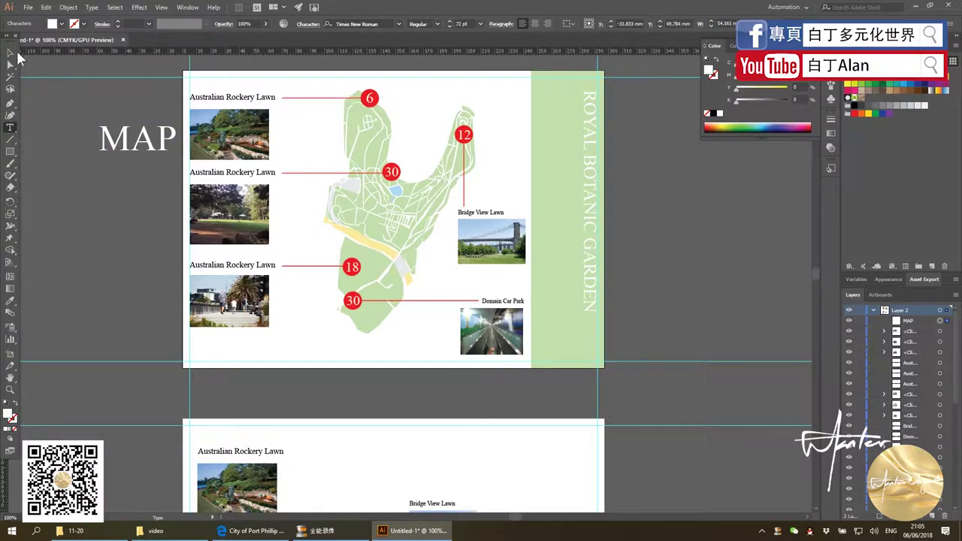
click(361, 24)
click(398, 23)
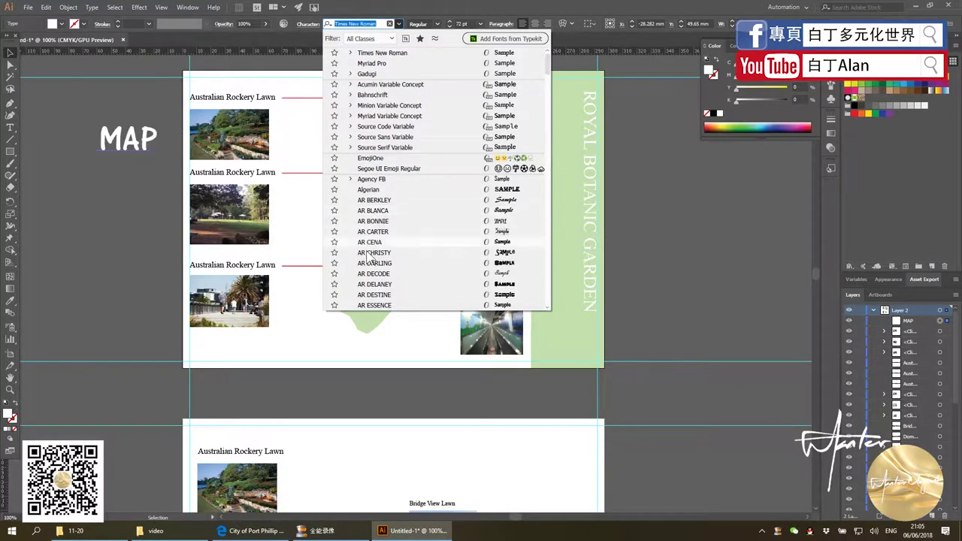
click(374, 295)
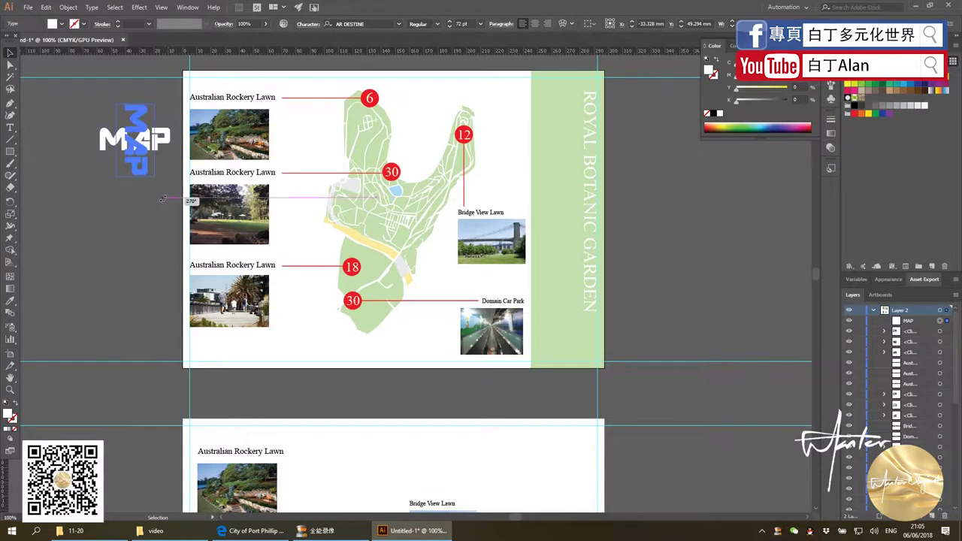
Rotate MAP 90° to stand vertically, enlarge it, and place it on the green band
mouse_move(171, 120)
mouse_down()
mouse_move(154, 175)
mouse_move(200, 249)
mouse_up()
mouse_move(188, 216)
mouse_down()
mouse_move(551, 203)
mouse_move(554, 190)
mouse_up()
click(779, 274)
scroll(752, 263, down, 2)
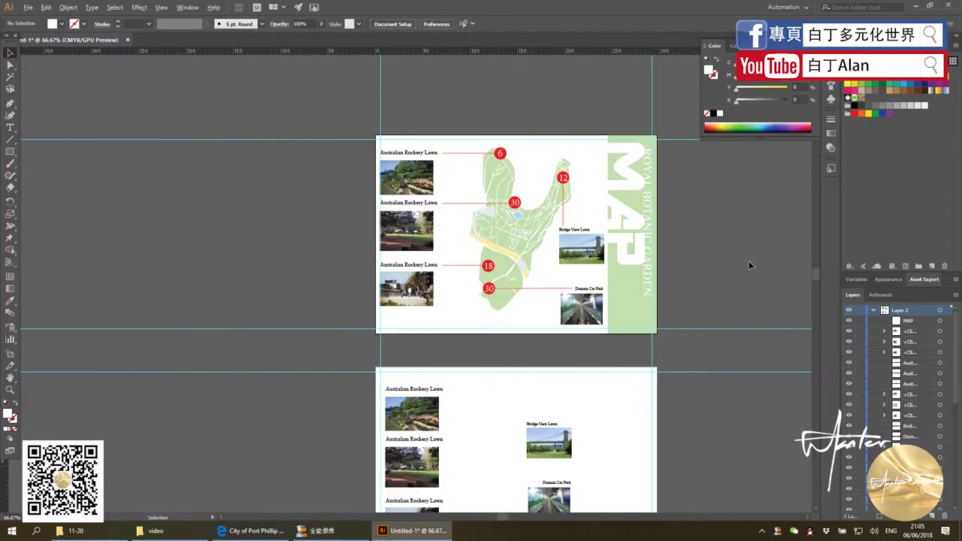
scroll(722, 246, up, 2)
click(593, 220)
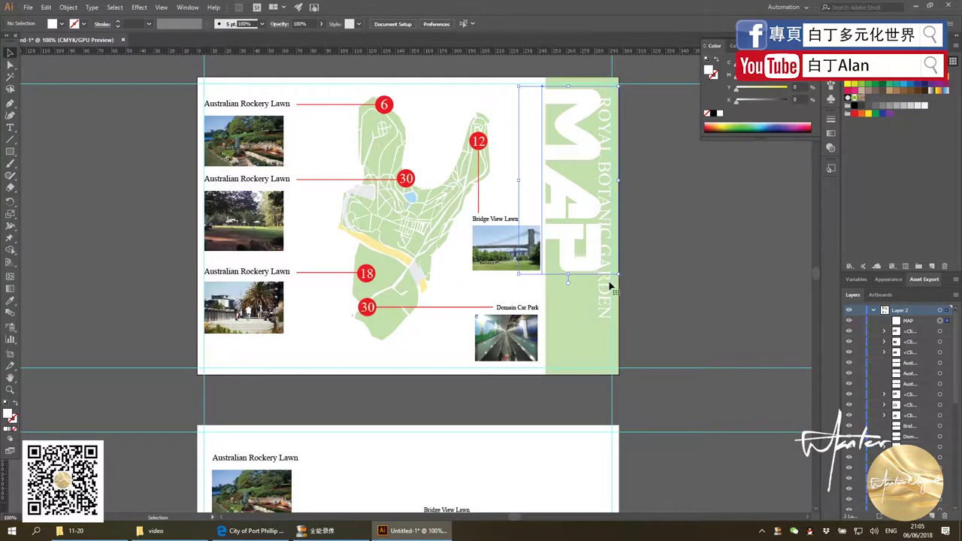
click(652, 279)
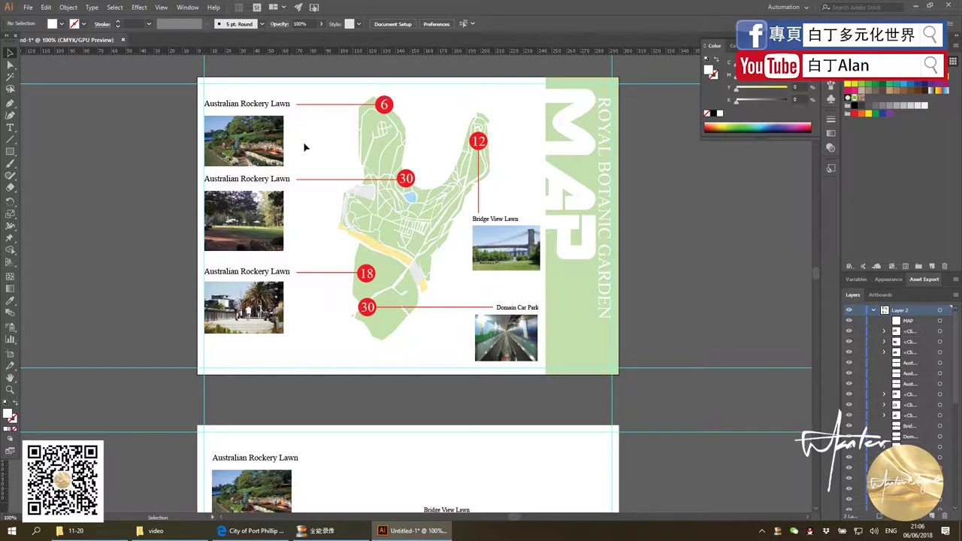
Check the Bridge View Lawn label and look over the layout
click(496, 219)
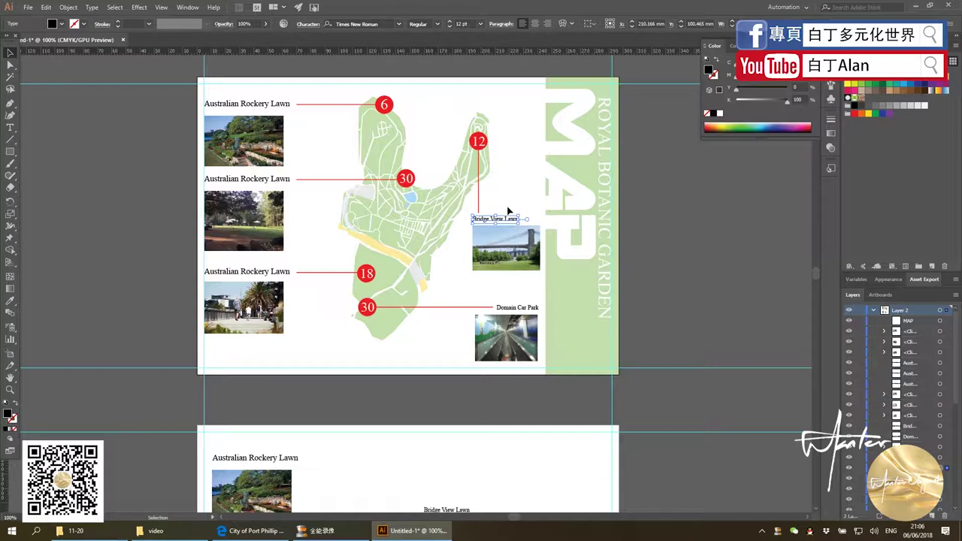
click(508, 211)
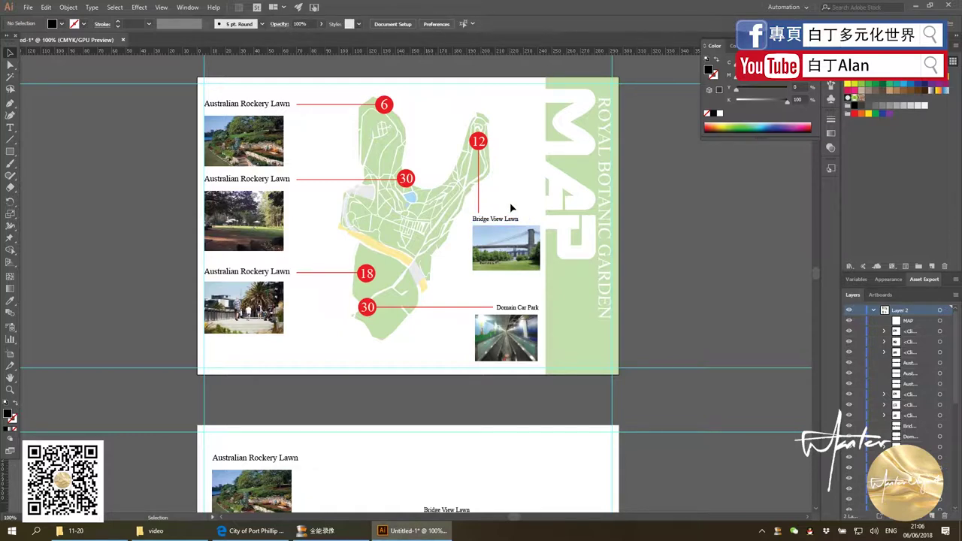
scroll(511, 209, down, 1)
scroll(489, 183, up, 2)
scroll(490, 183, up, 1)
scroll(583, 280, down, 2)
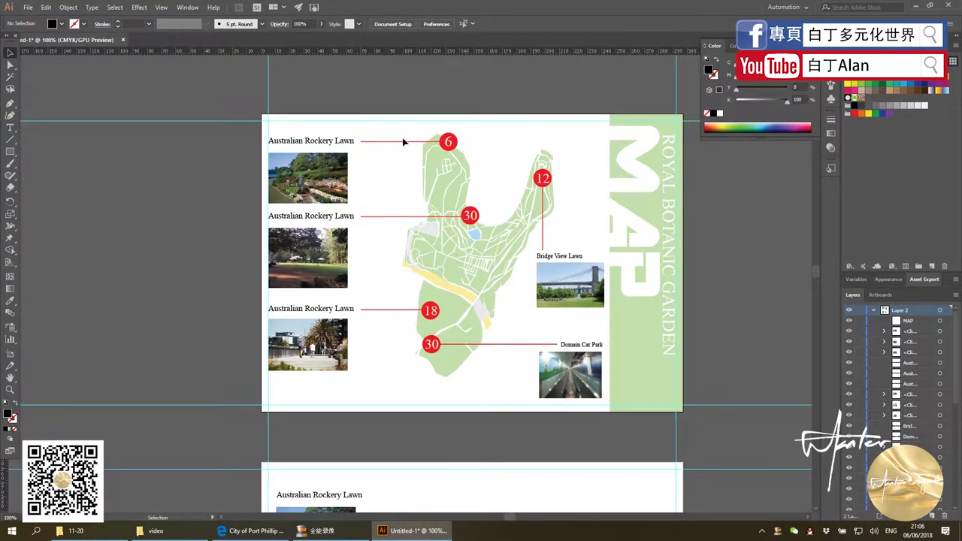
scroll(417, 402, down, 2)
scroll(490, 369, up, 1)
Highlight and copy the Port Melbourne paragraph on the City of Port Phillip website
key(alt+Tab)
scroll(314, 304, down, 3)
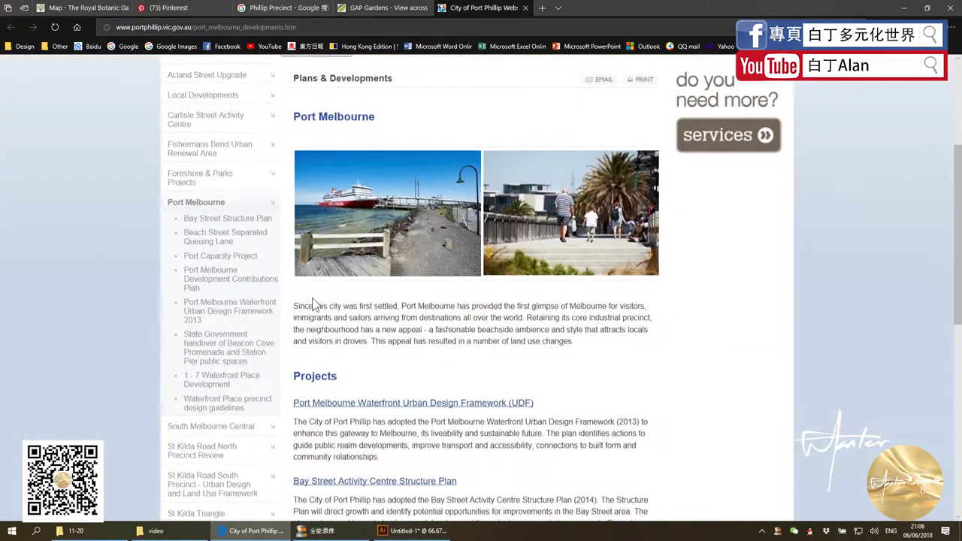
scroll(315, 304, down, 1)
drag(576, 274, 299, 237)
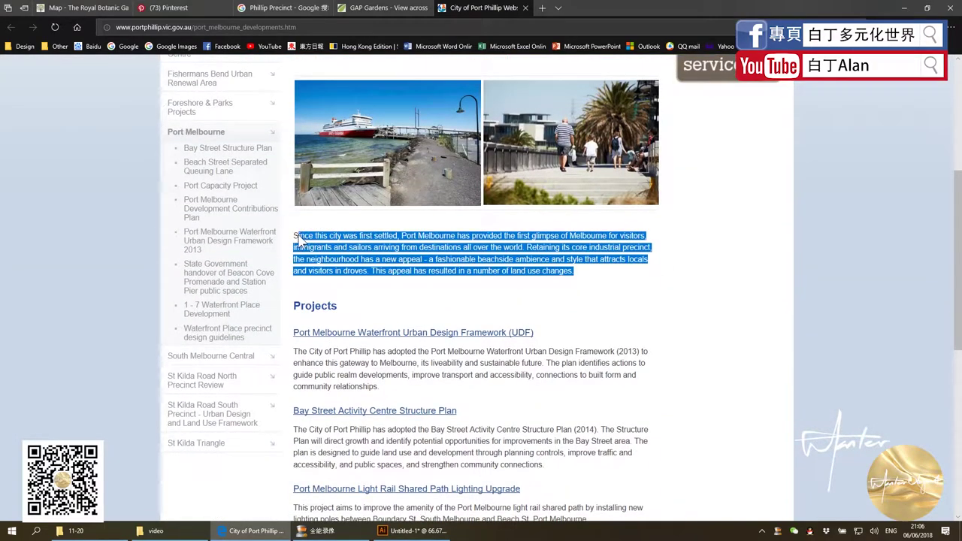
key(alt+Tab)
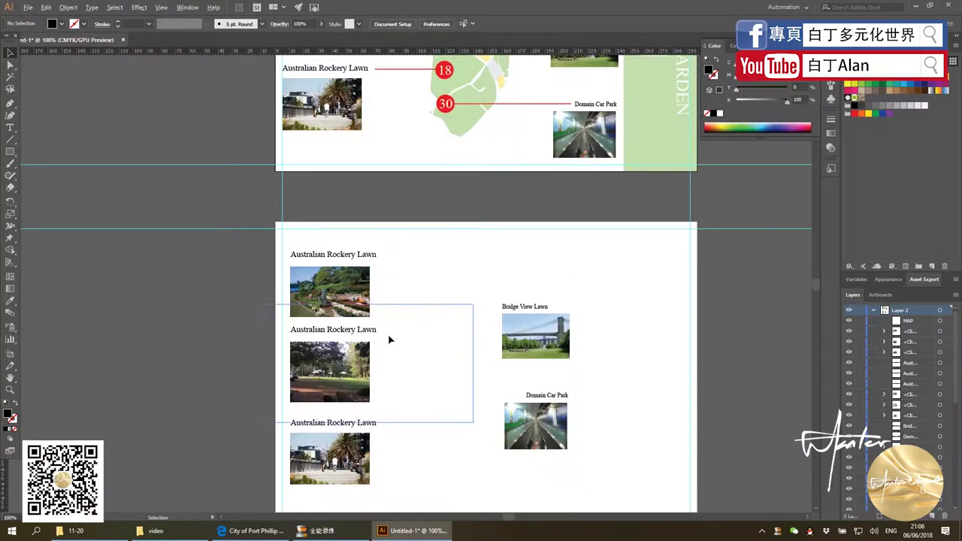
Nudge the top label and photo up and paste the Port Melbourne paragraph as text
mouse_move(395, 300)
mouse_down()
mouse_move(289, 244)
mouse_move(297, 242)
mouse_move(294, 255)
mouse_move(340, 239)
mouse_up()
click(10, 127)
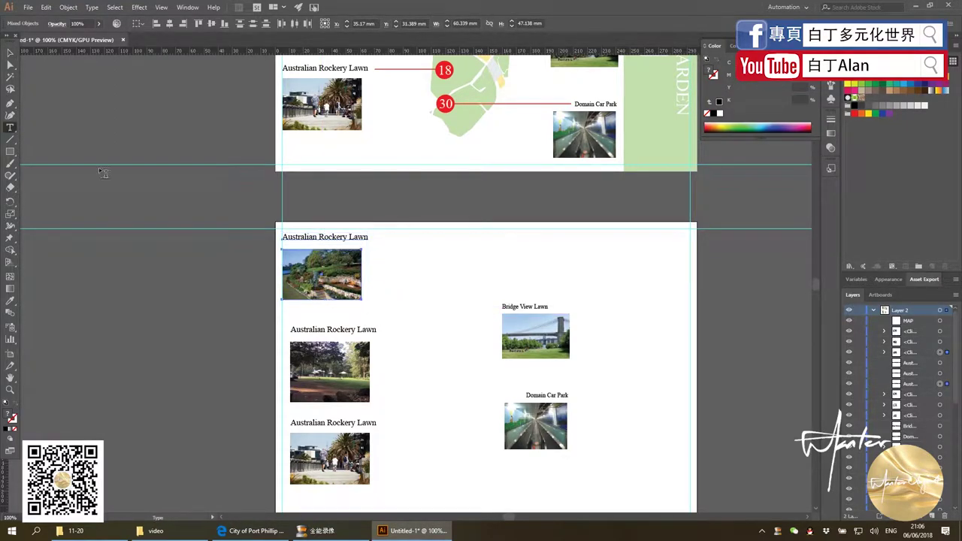
click(388, 263)
key(ctrl+v)
key(Escape)
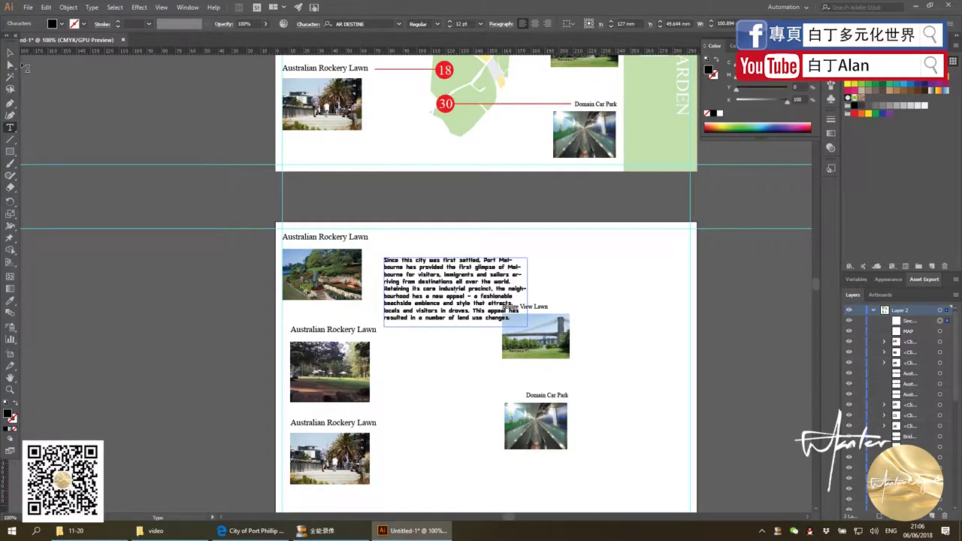
Set the Port Melbourne paragraph font to Times New Roman
click(398, 24)
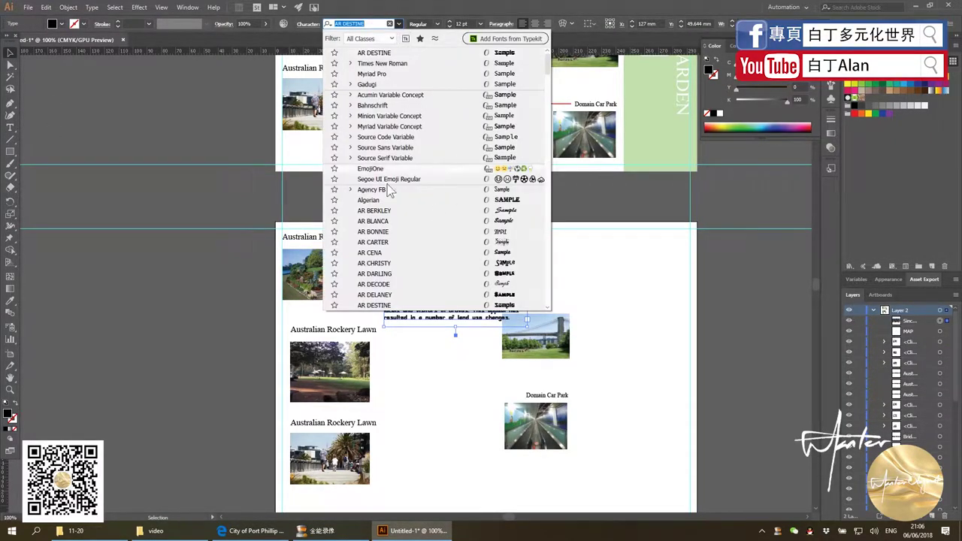
scroll(547, 188, down, 5)
scroll(545, 296, down, 5)
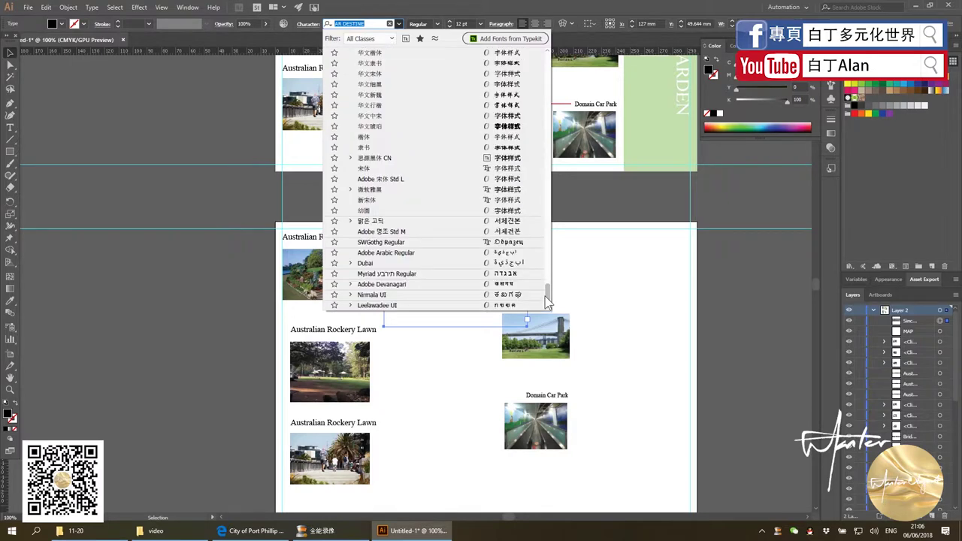
scroll(545, 297, down, 5)
scroll(555, 257, down, 5)
scroll(555, 258, up, 15)
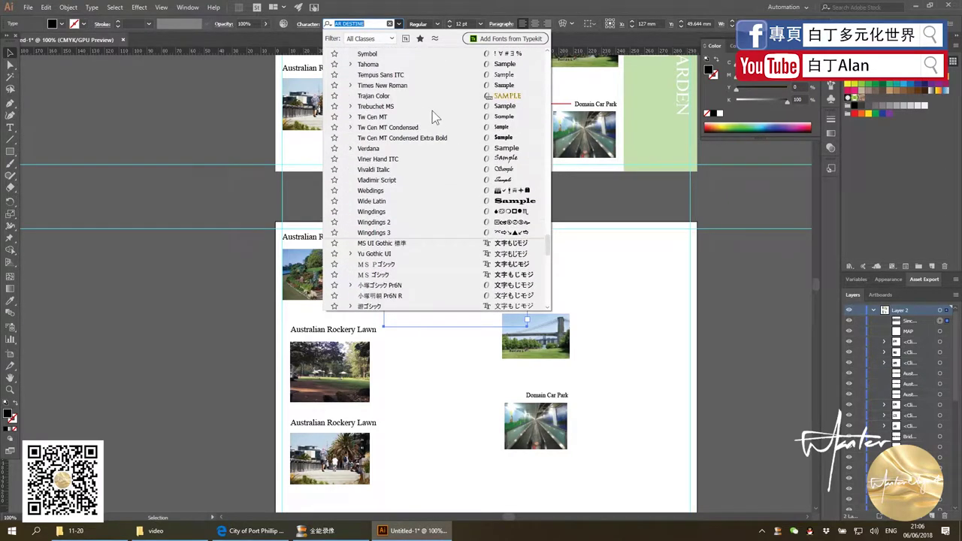
click(417, 93)
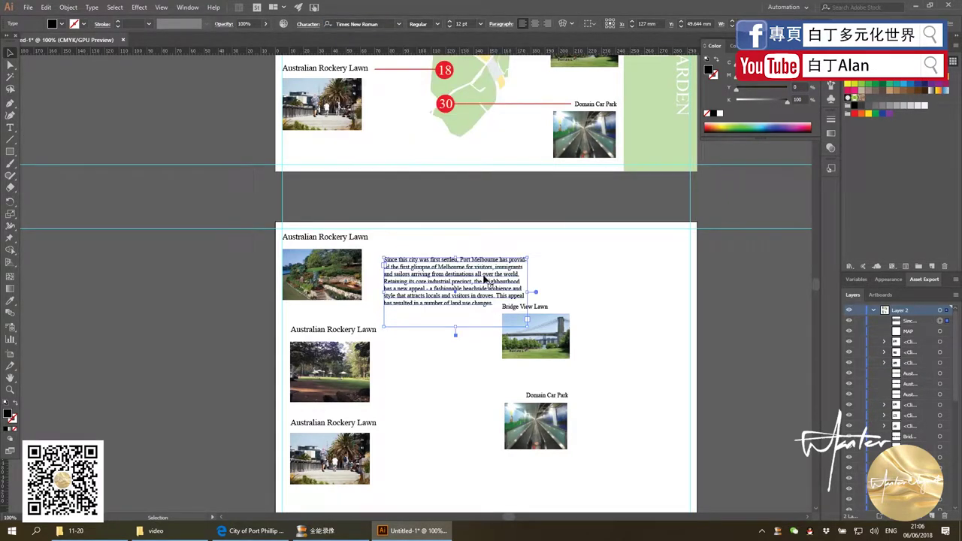
Increase the paragraph's leading and place it beside the top photo with a taller frame
click(306, 25)
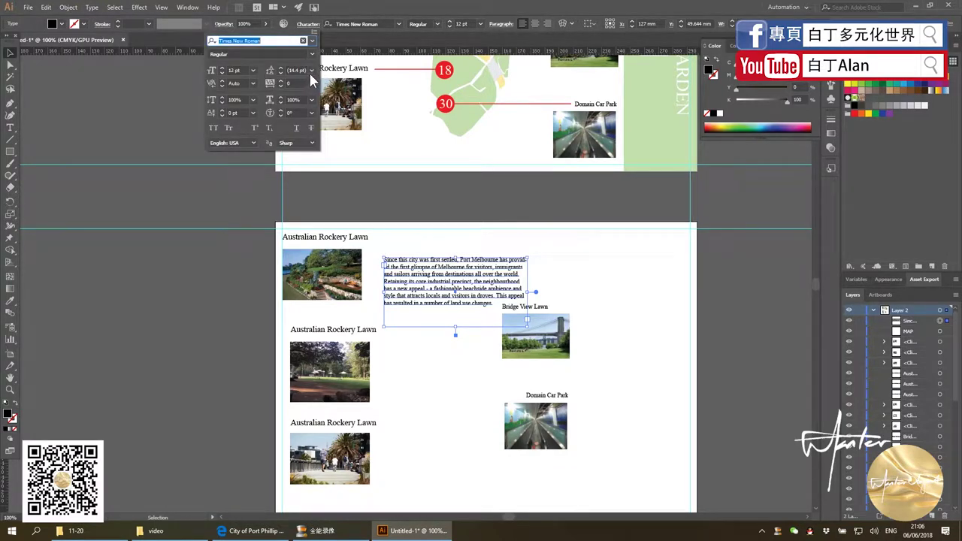
click(312, 70)
click(331, 203)
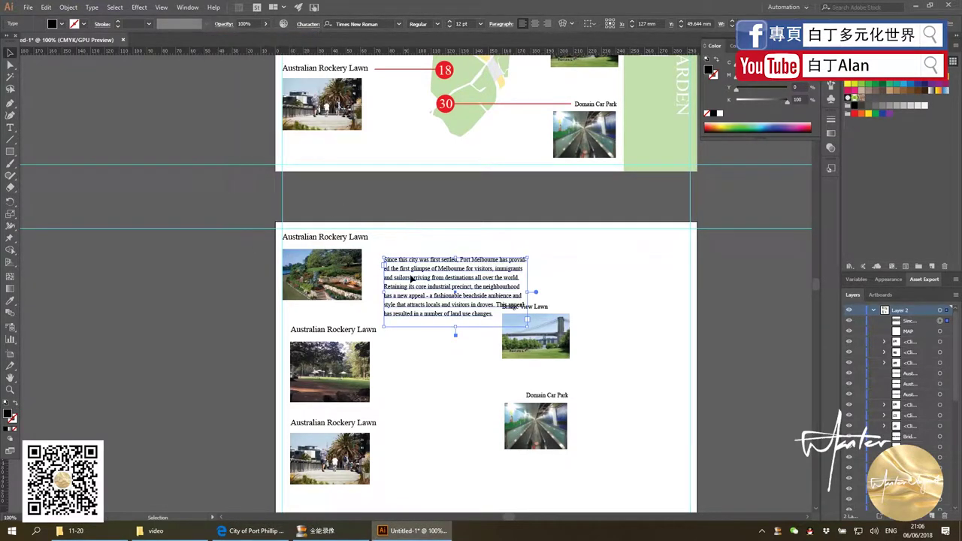
drag(504, 308, 483, 286)
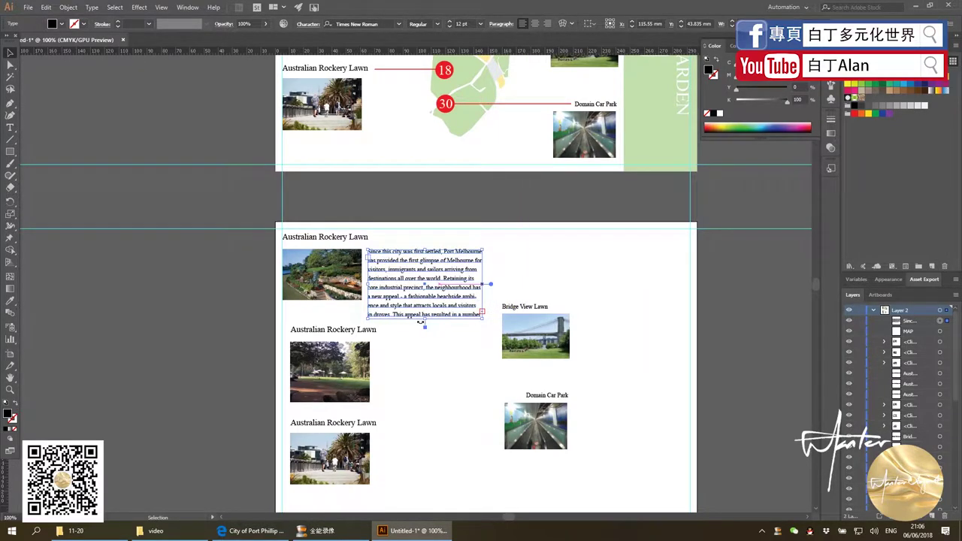
drag(424, 322, 425, 351)
Justify the Port Melbourne paragraph with the last line aligned left
click(404, 344)
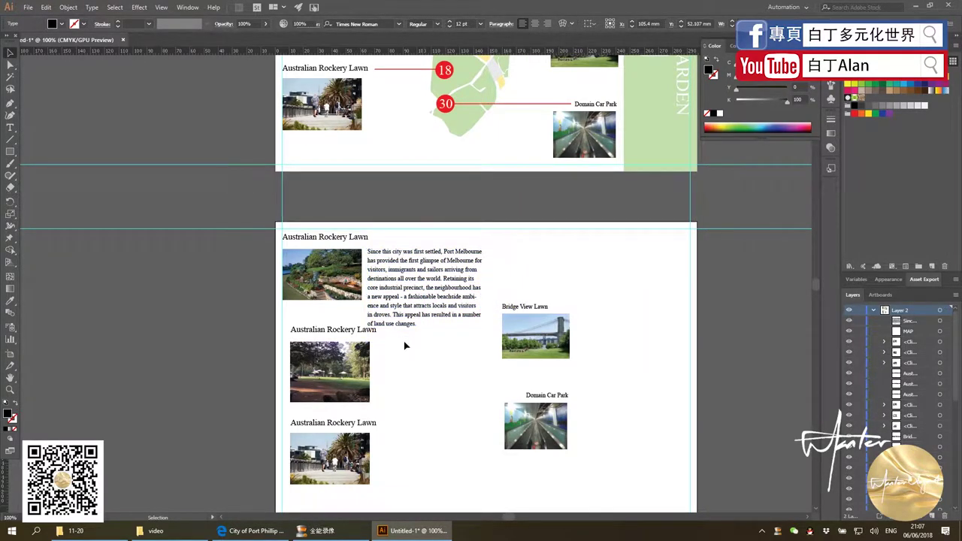
scroll(403, 344, up, 1)
click(424, 304)
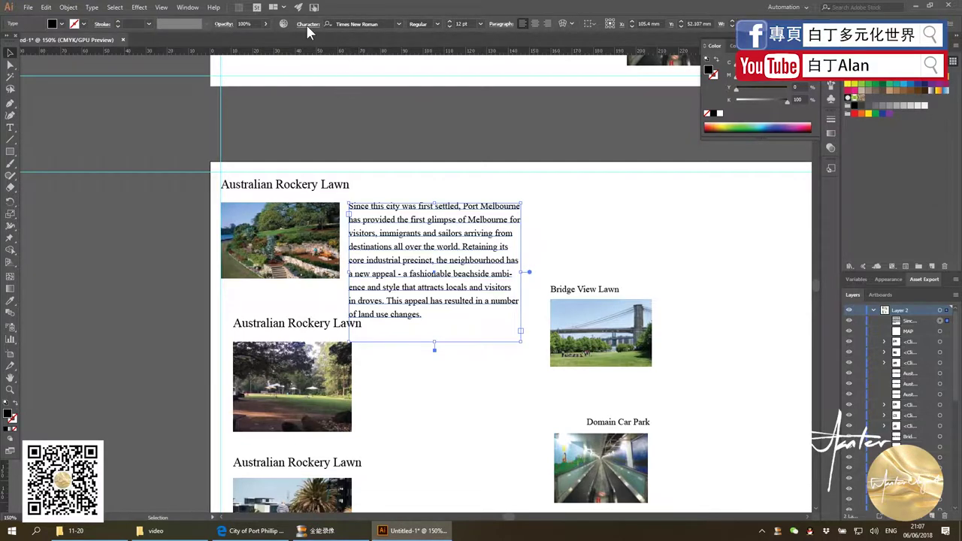
click(308, 24)
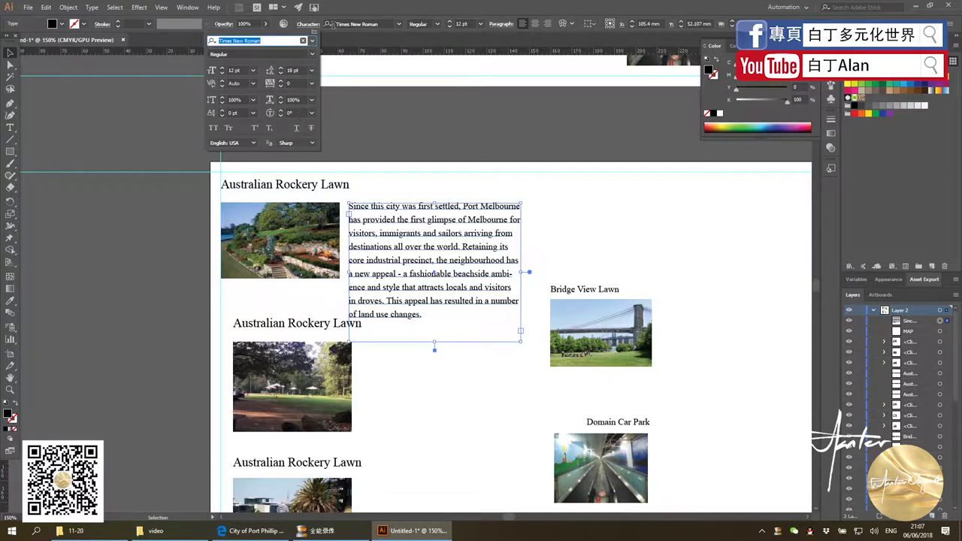
click(502, 24)
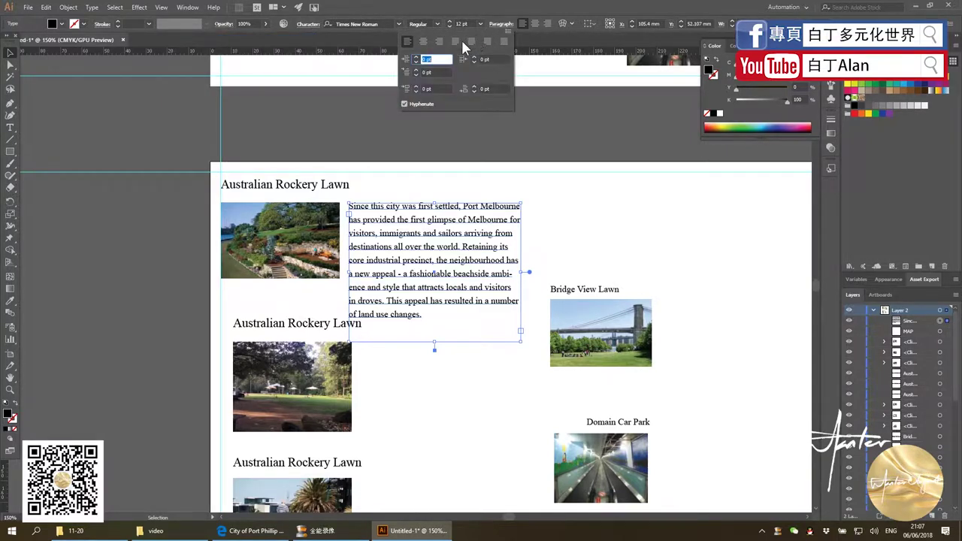
click(455, 42)
click(539, 254)
Nudge the paragraph right and align the second caption-and-photo group under the first photo
click(526, 280)
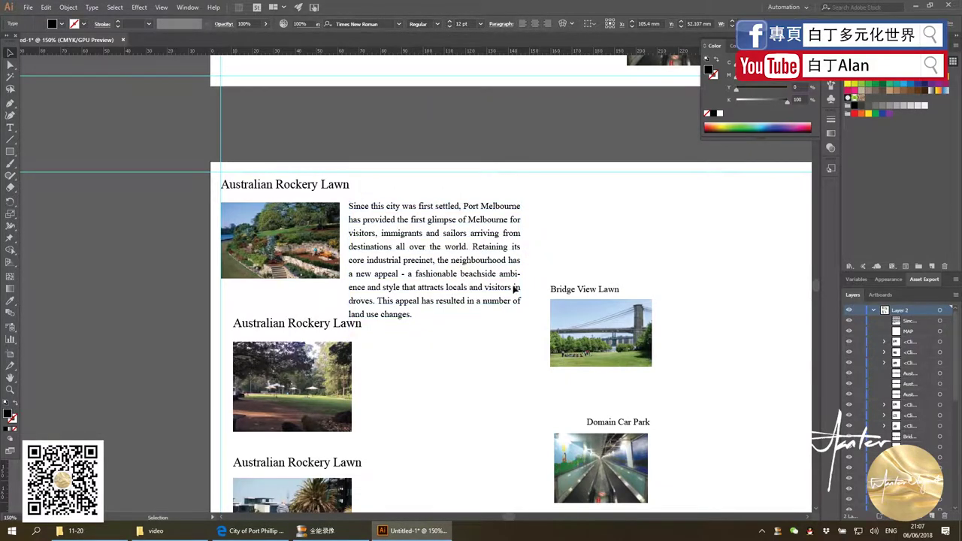
drag(391, 275, 397, 274)
click(377, 390)
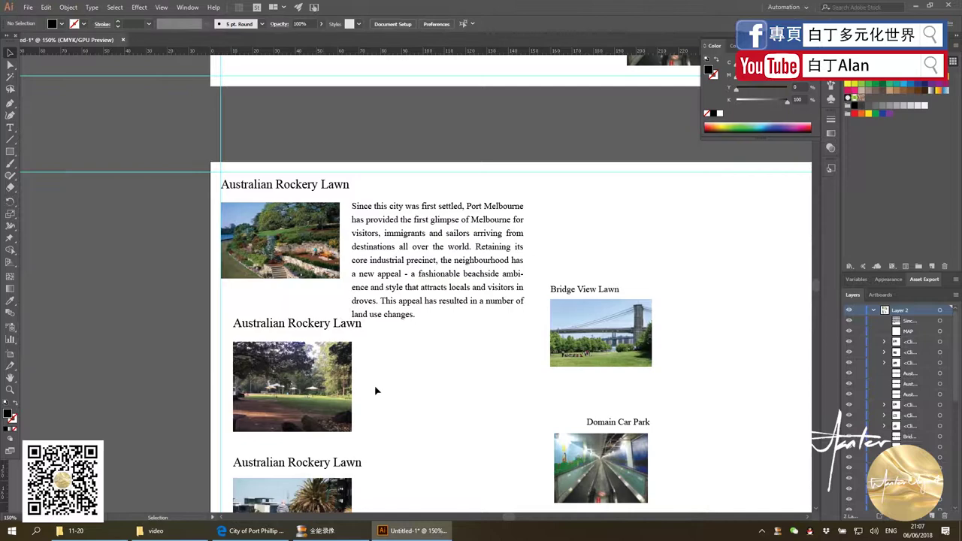
click(301, 327)
drag(314, 325, 303, 332)
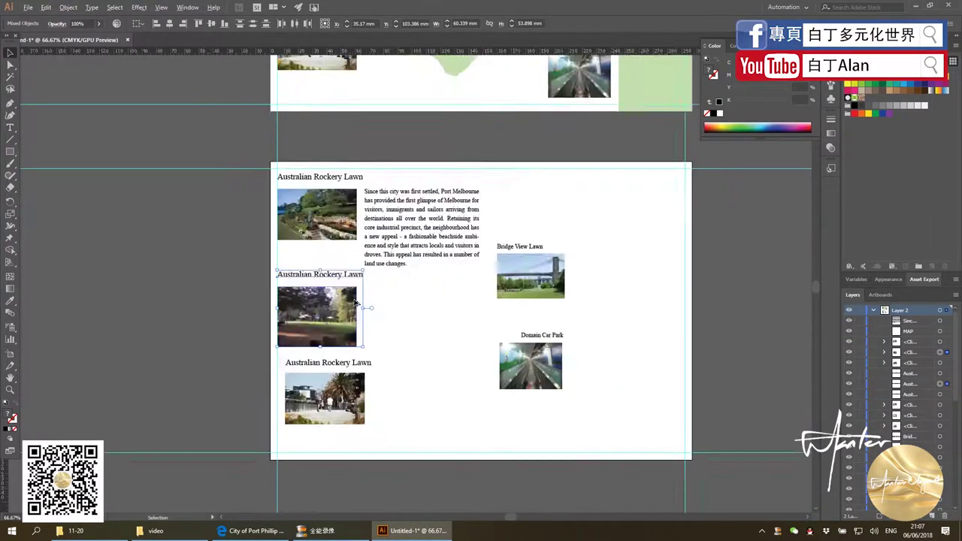
Narrow and lengthen the Port Melbourne paragraph frame so the text reflows
scroll(347, 254, down, 2)
click(420, 233)
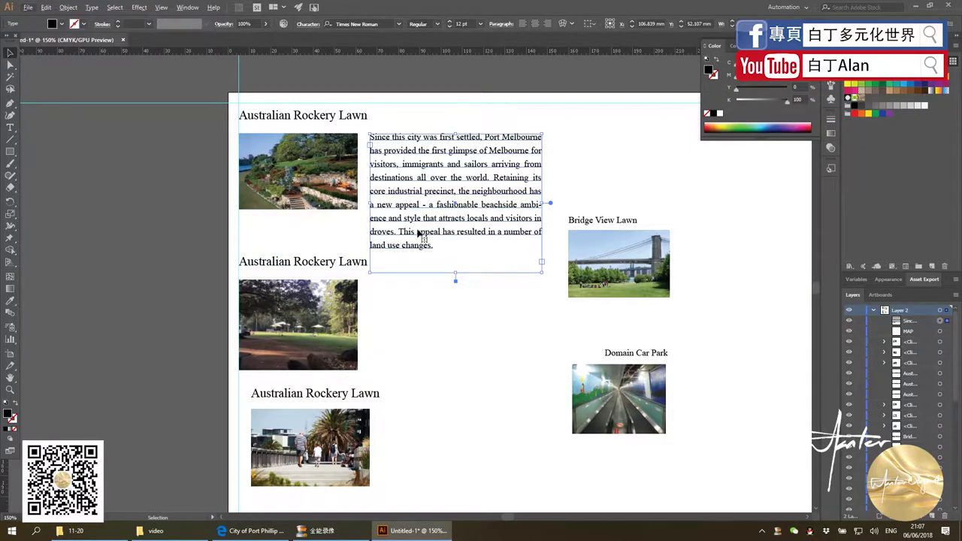
drag(543, 205, 518, 205)
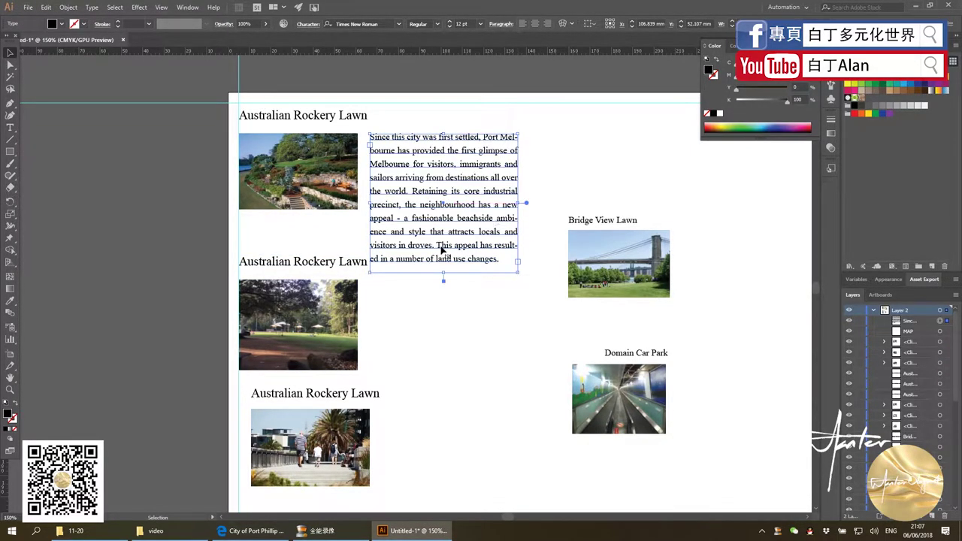
drag(443, 274, 444, 309)
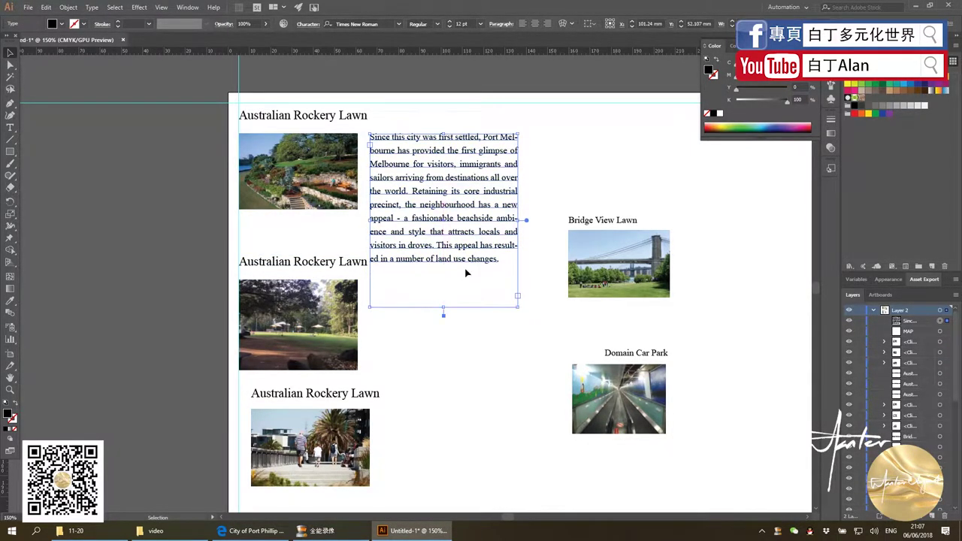
double_click(507, 268)
mouse_move(506, 265)
mouse_down()
mouse_move(494, 234)
mouse_move(472, 271)
mouse_up()
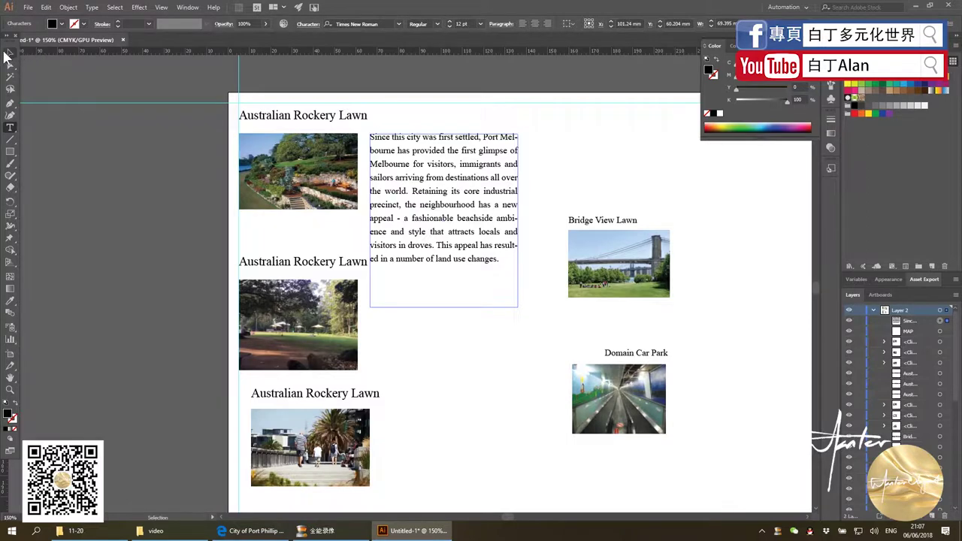
click(5, 54)
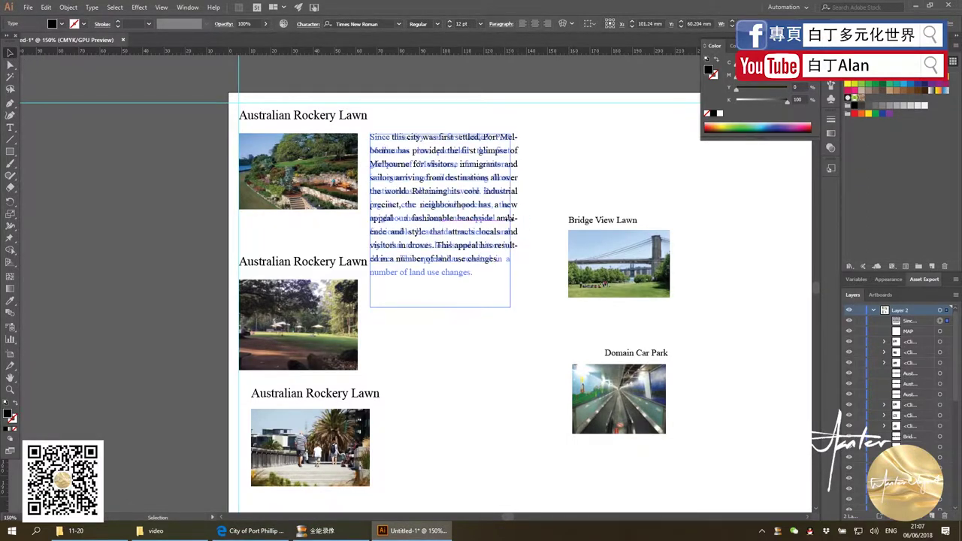
Widen the paragraph frame for longer lines, fit its height to the text, and start enlarging the top-left photo
mouse_move(520, 219)
mouse_down()
mouse_move(509, 219)
mouse_move(576, 221)
mouse_up()
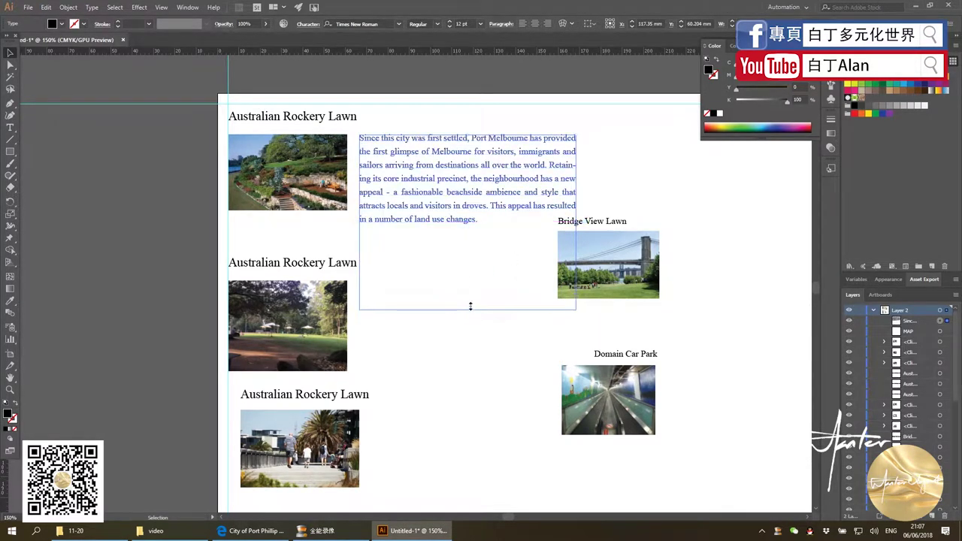
drag(469, 309, 467, 240)
click(462, 256)
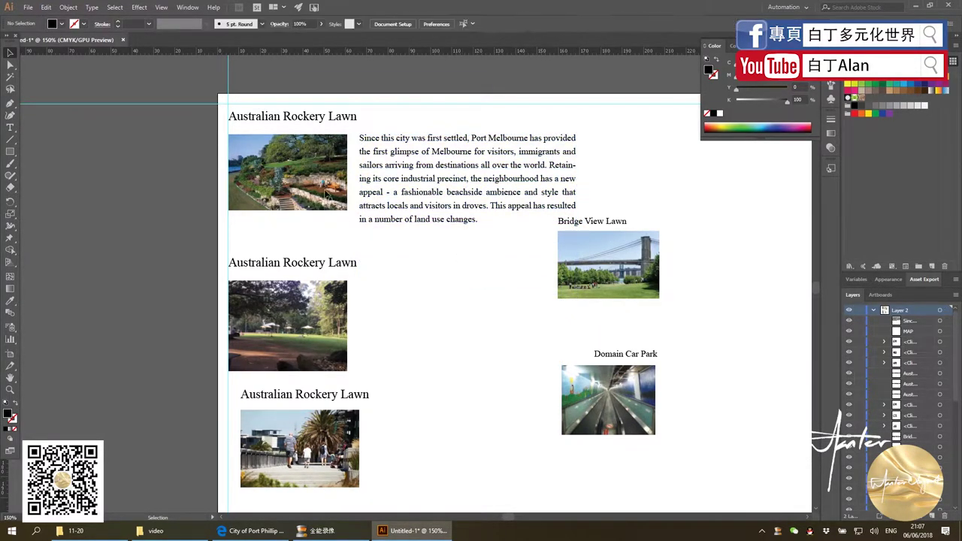
click(346, 209)
drag(348, 210, 365, 223)
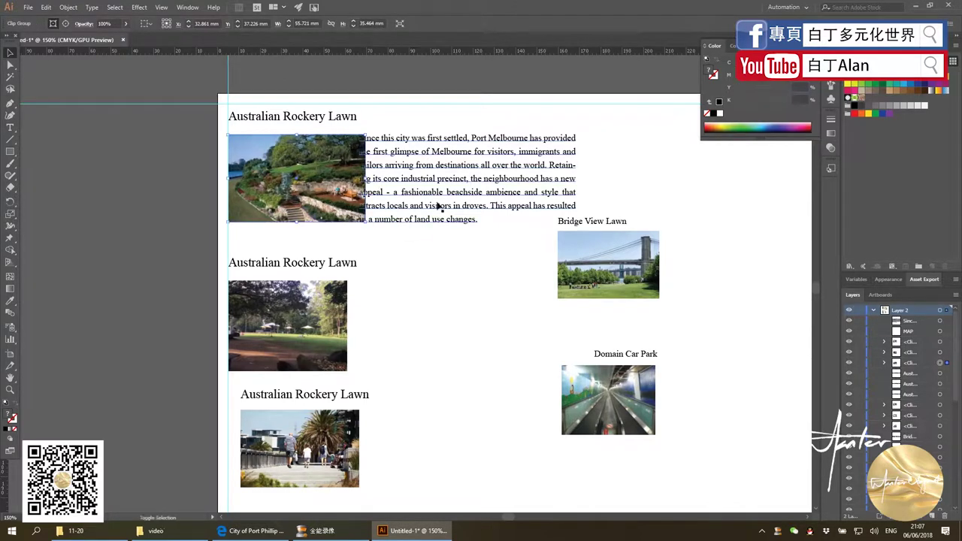
Enlarge the top, middle and bottom Australian Rockery Lawn photos to one matching width
drag(439, 205, 457, 204)
key(ctrl+minus)
key(ctrl+minus)
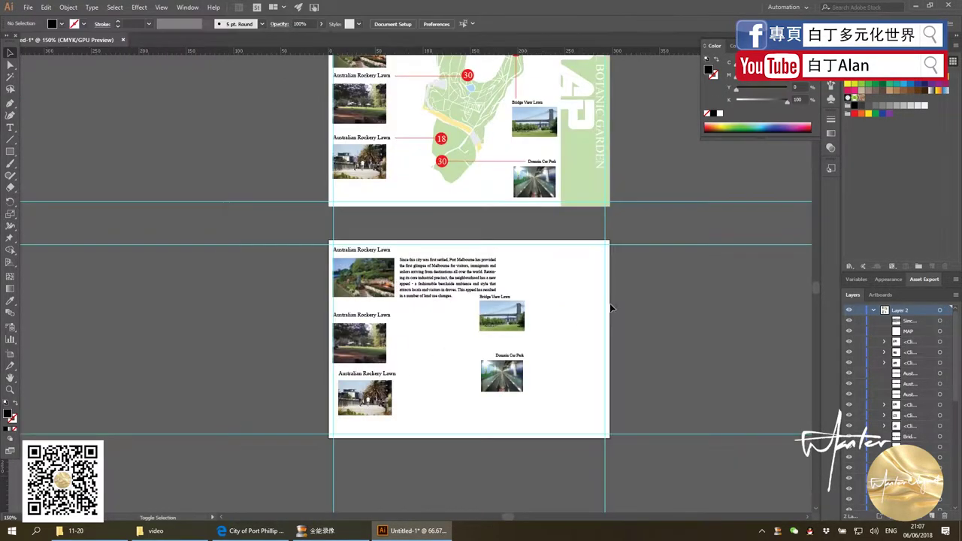
key(ctrl+plus)
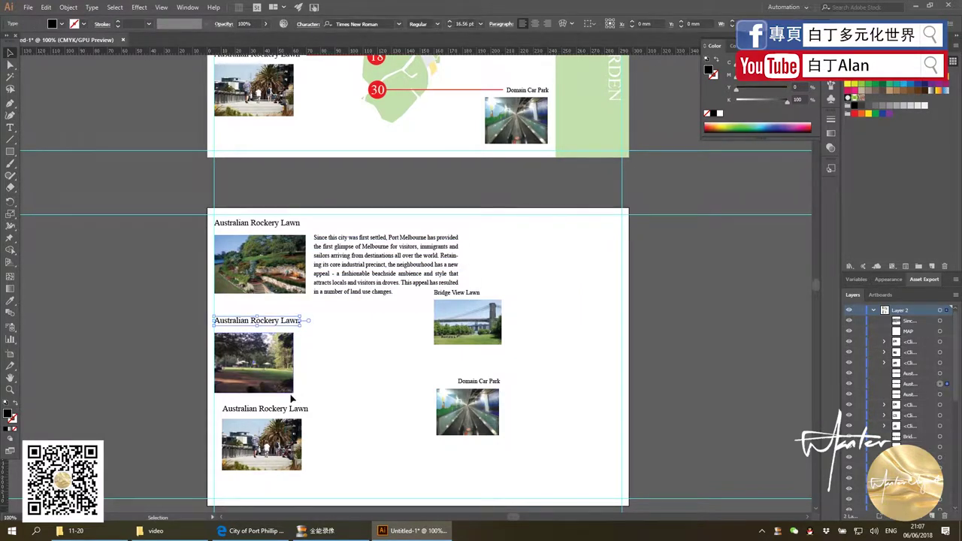
click(292, 382)
drag(298, 392, 306, 403)
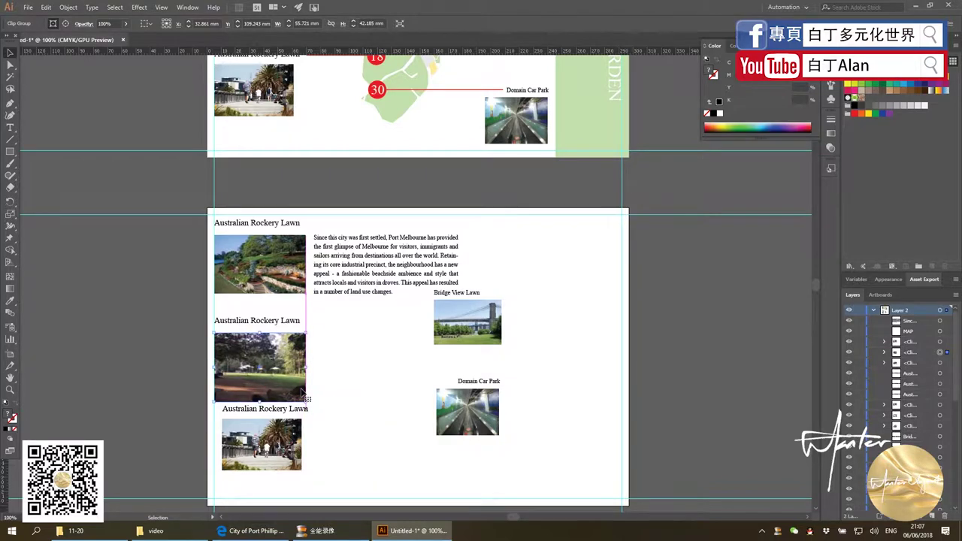
click(227, 466)
drag(224, 471, 215, 476)
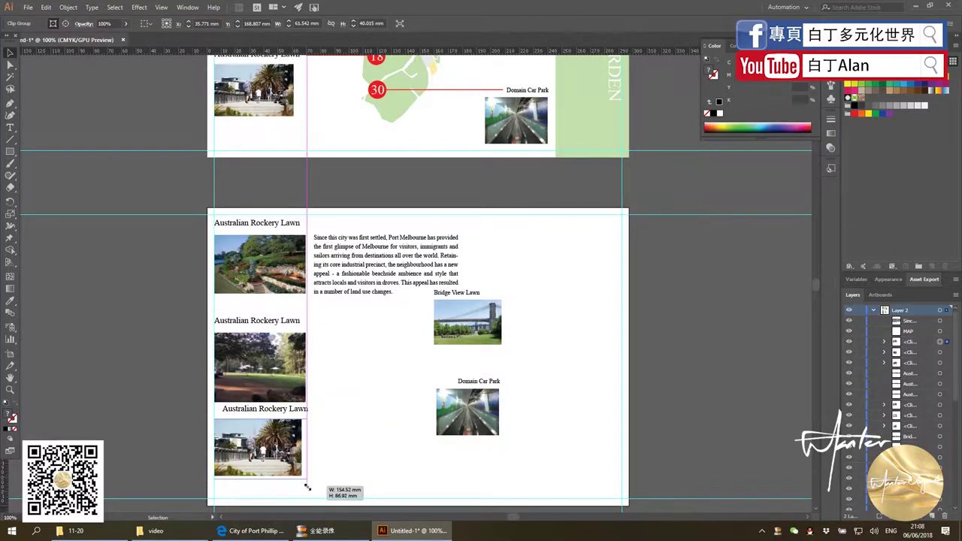
drag(303, 479, 305, 478)
click(335, 451)
Restack the three captions evenly, each sitting just above its photo
scroll(258, 416, up, 1)
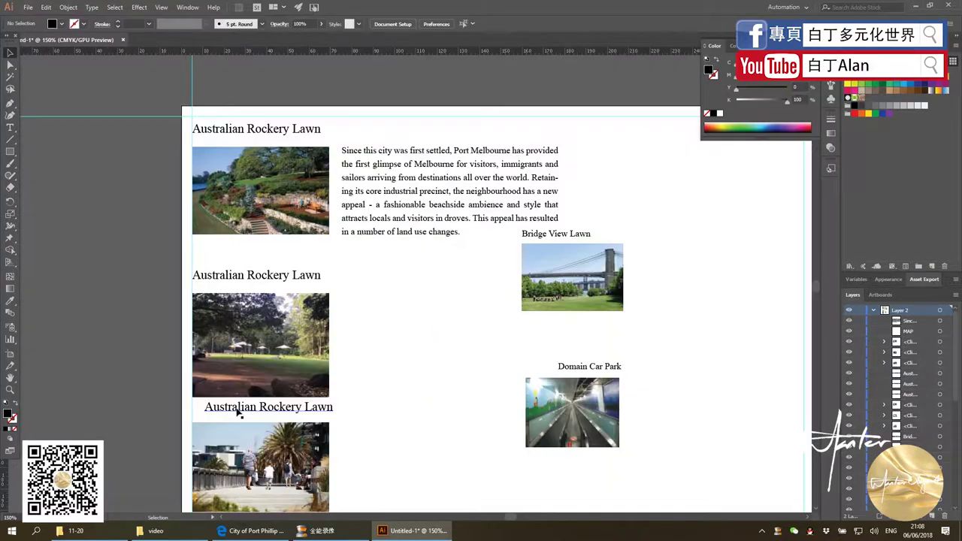
drag(244, 411, 225, 418)
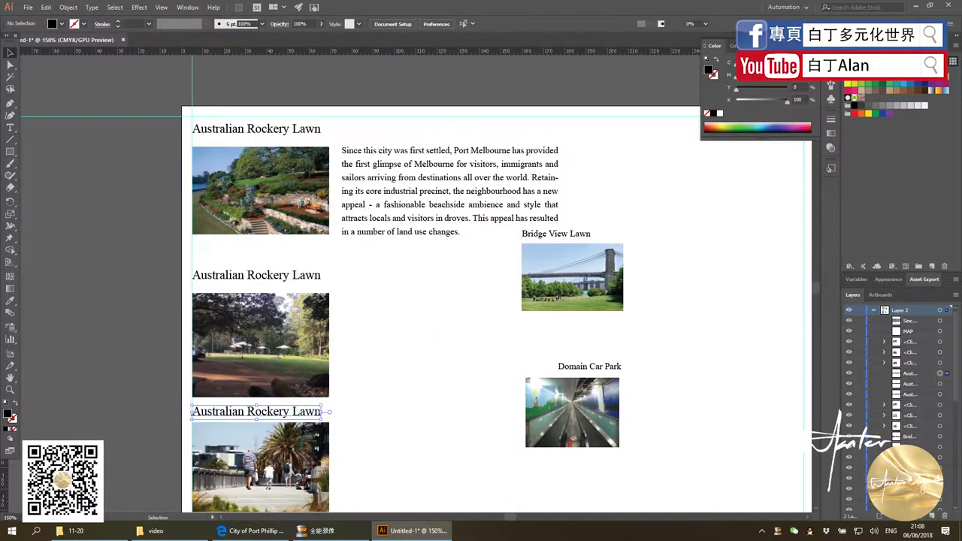
drag(290, 288, 283, 262)
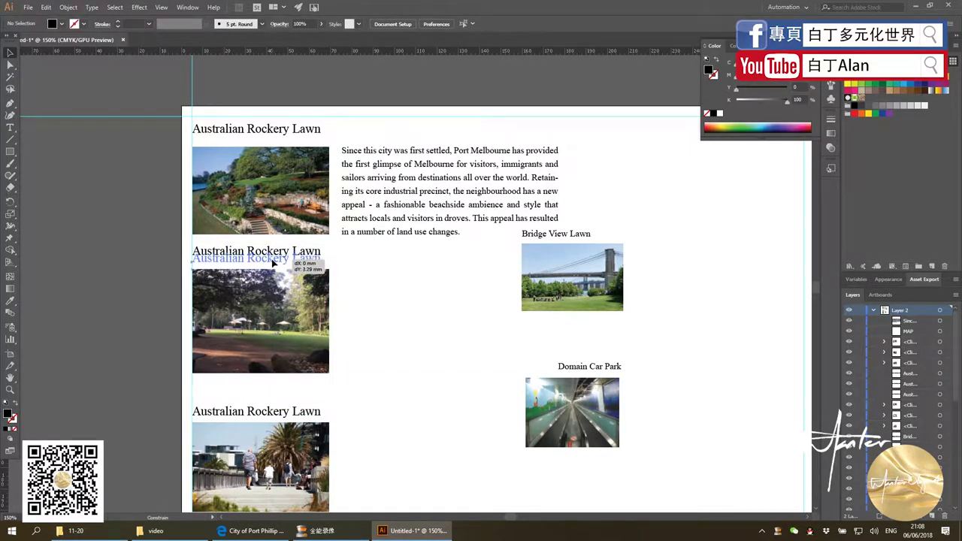
drag(279, 253, 280, 259)
drag(265, 131, 265, 137)
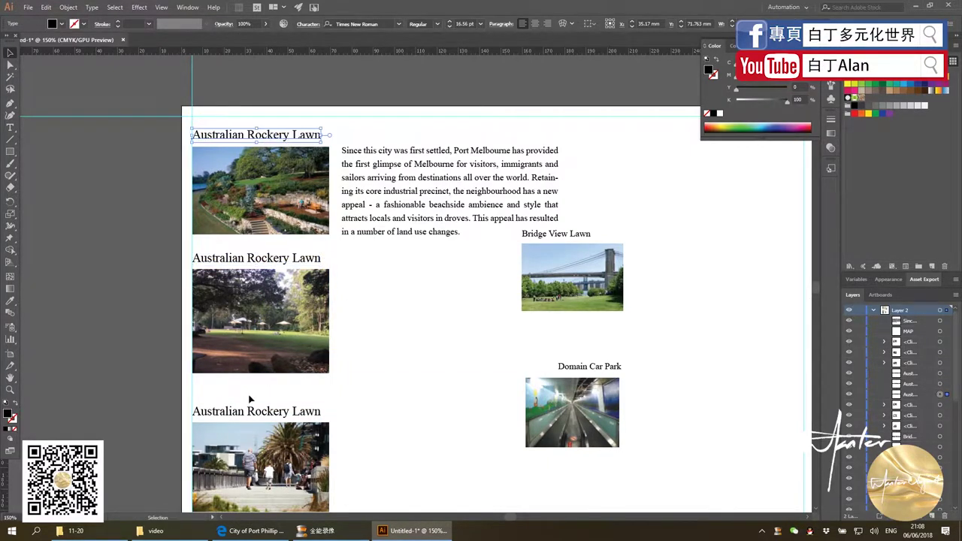
click(380, 468)
Draw a horizontal divider under the paragraph with a black 0.25 pt stroke
scroll(367, 268, down, 1)
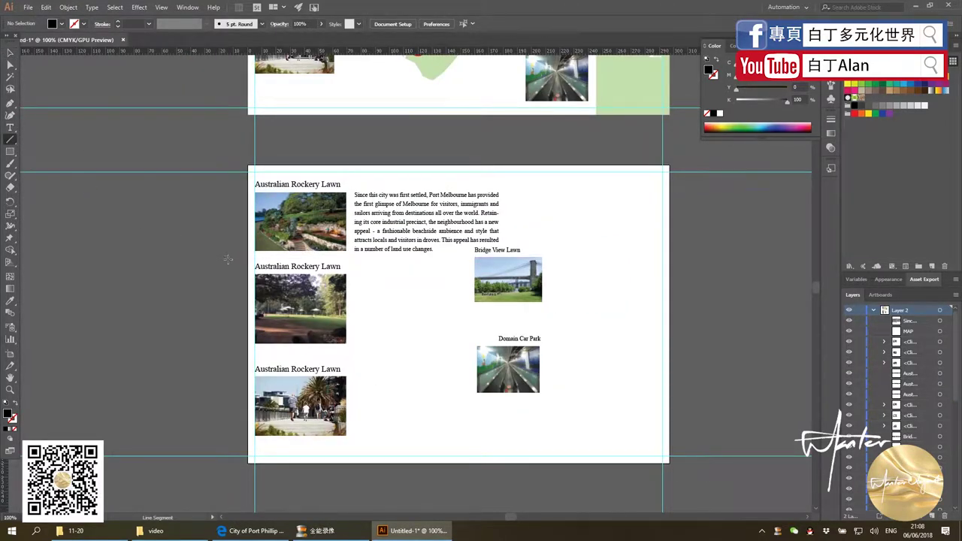
mouse_move(238, 259)
mouse_down()
mouse_move(512, 272)
mouse_move(501, 274)
mouse_up()
key(v)
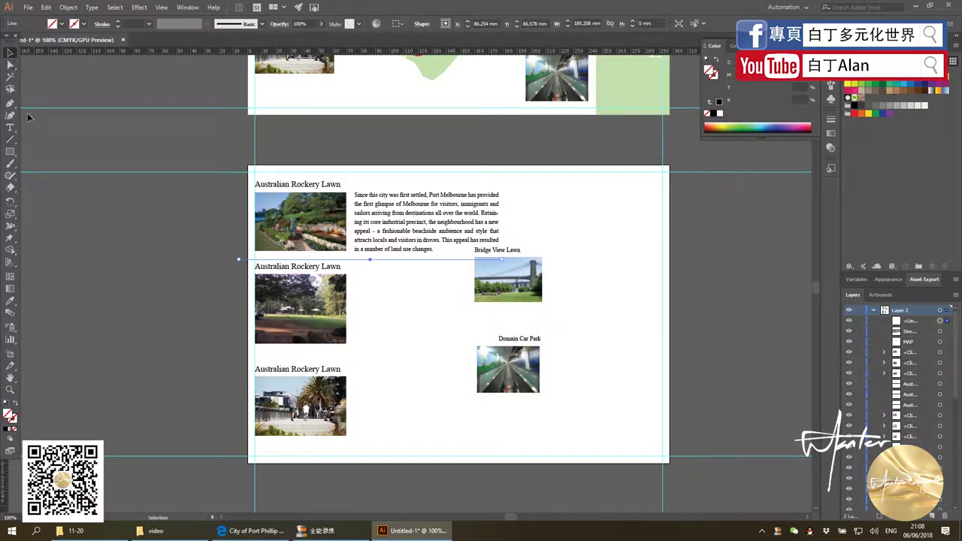
click(8, 429)
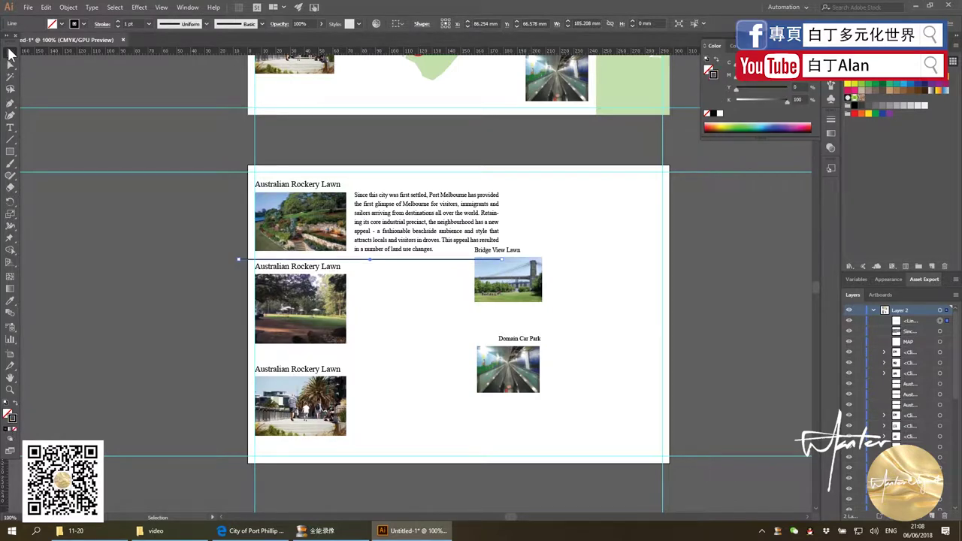
key(ctrl+equal)
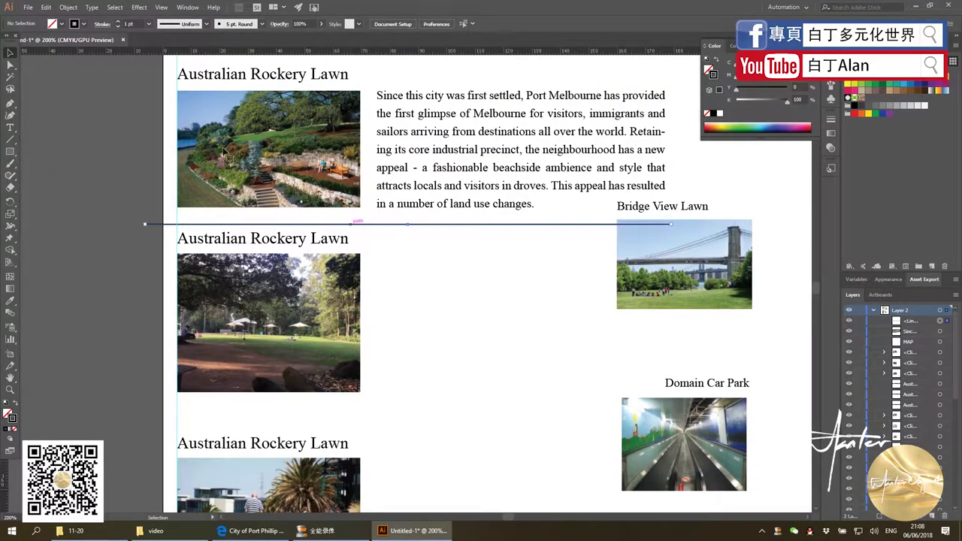
click(150, 23)
click(165, 38)
Move the second caption and photo group down below the new divider line
click(188, 232)
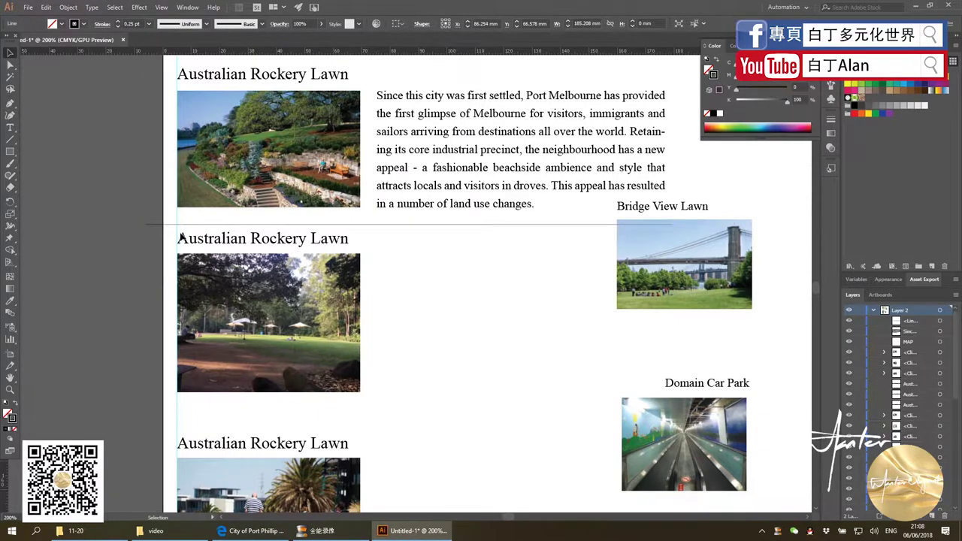
click(104, 270)
drag(314, 237, 314, 258)
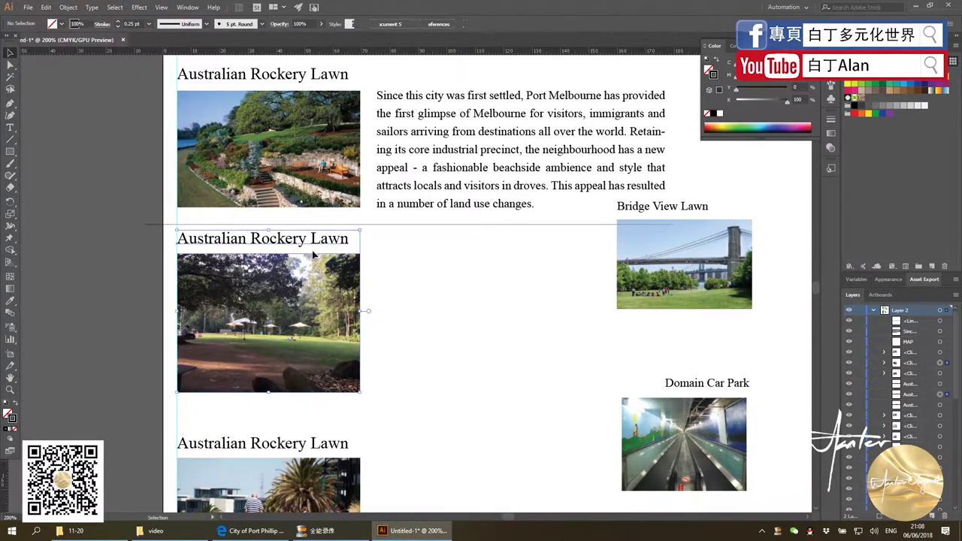
click(211, 242)
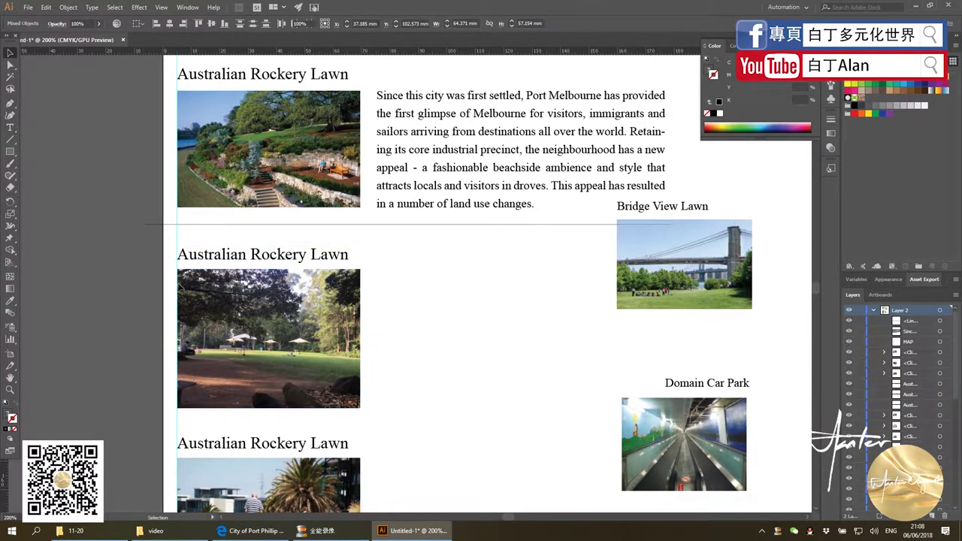
key(ctrl+minus)
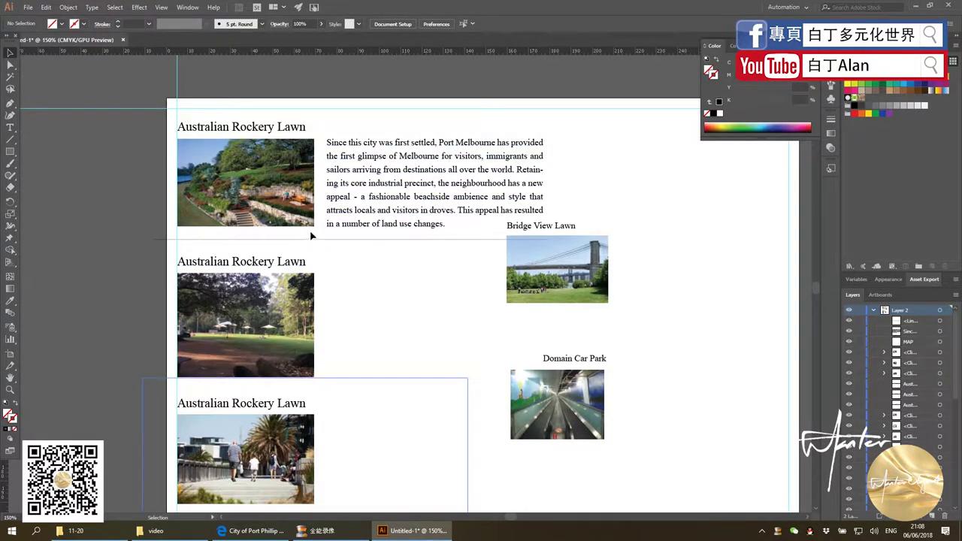
Copy the paragraph beside the second photo and replace it with the Waterfront Urban Design Framework text
click(345, 216)
mouse_move(345, 216)
mouse_down()
mouse_move(345, 351)
mouse_move(380, 386)
mouse_up()
key(alt+Tab)
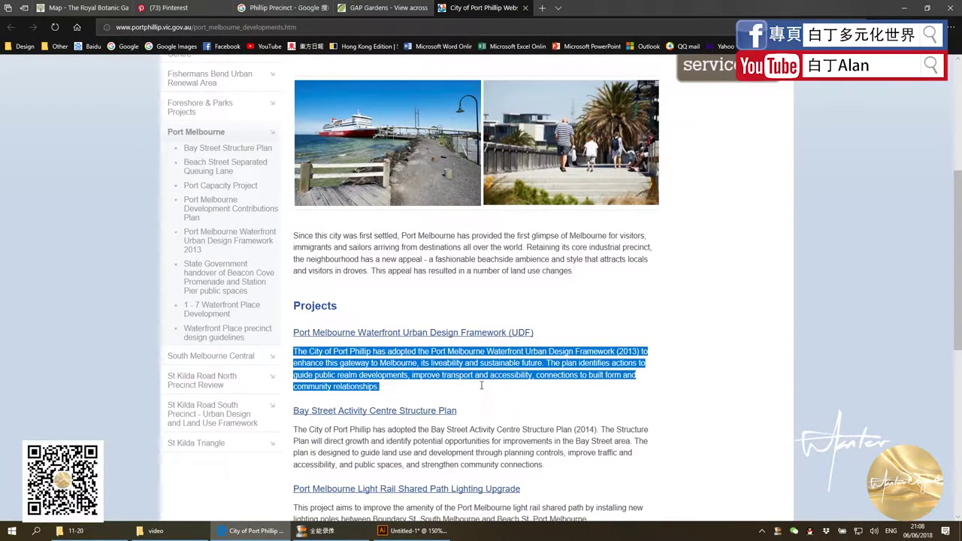
key(alt+Tab)
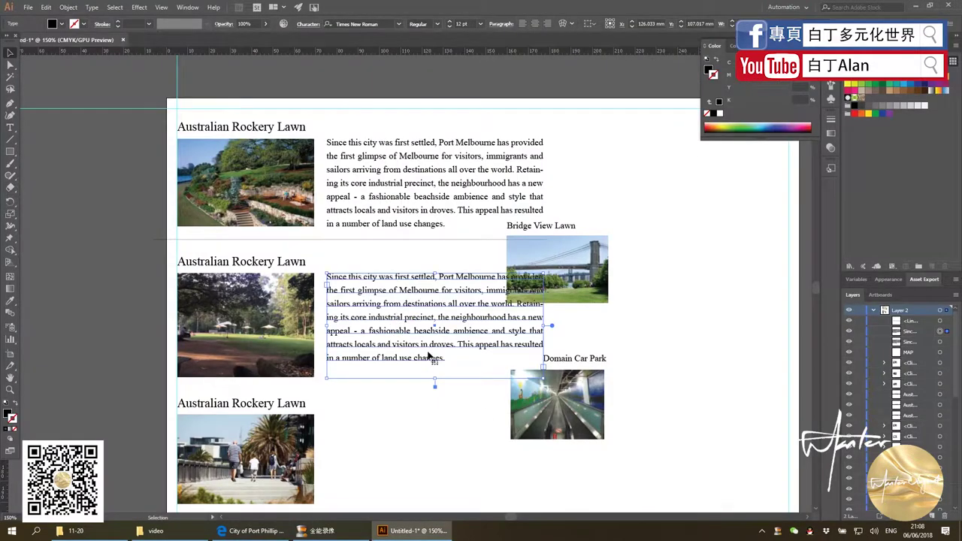
double_click(430, 356)
key(ctrl+a)
key(ctrl+v)
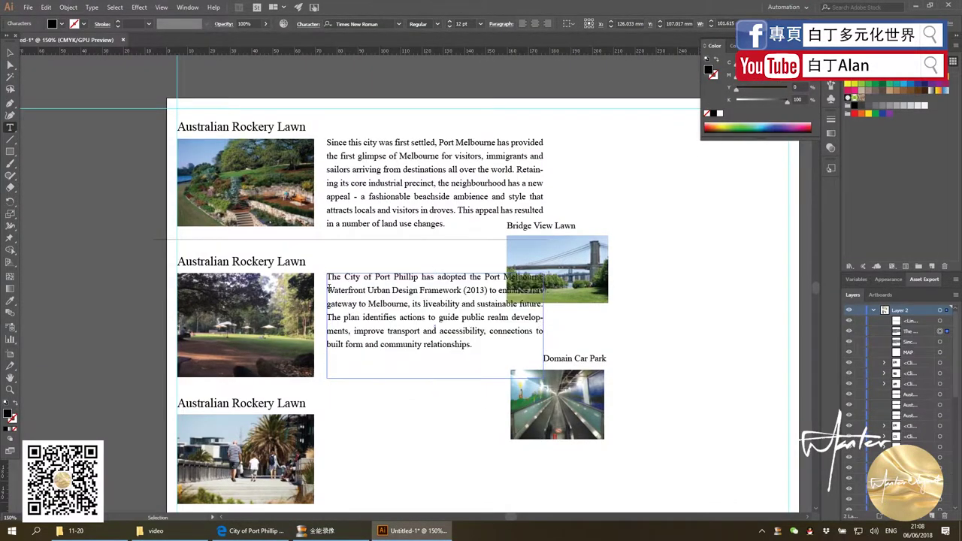
Copy the divider line to sit below the second row
click(10, 53)
mouse_move(337, 242)
mouse_down()
mouse_move(319, 280)
mouse_move(307, 391)
mouse_up()
scroll(135, 317, down, 1)
Copy a paragraph beside the third photo and replace it with the Bay Street Structure Plan text
drag(145, 357, 360, 477)
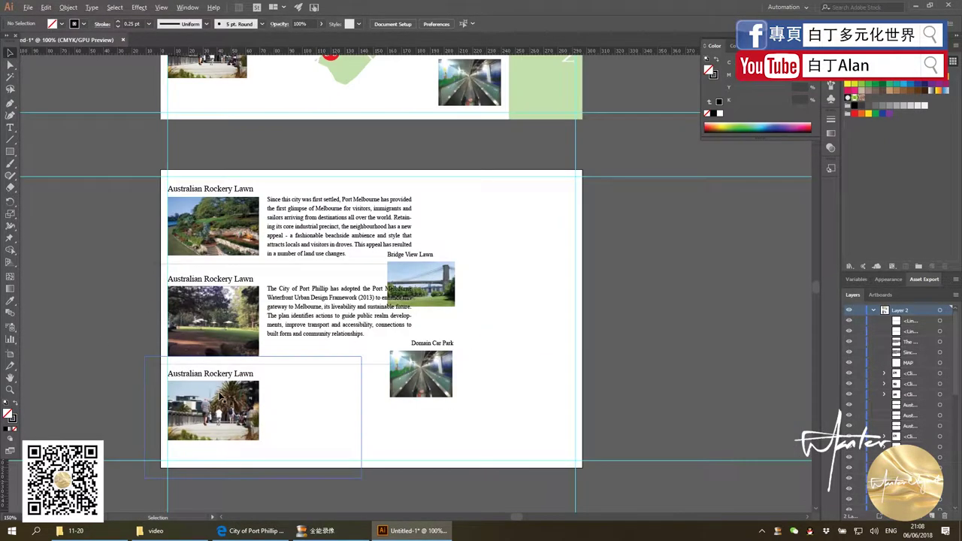
drag(294, 313, 290, 410)
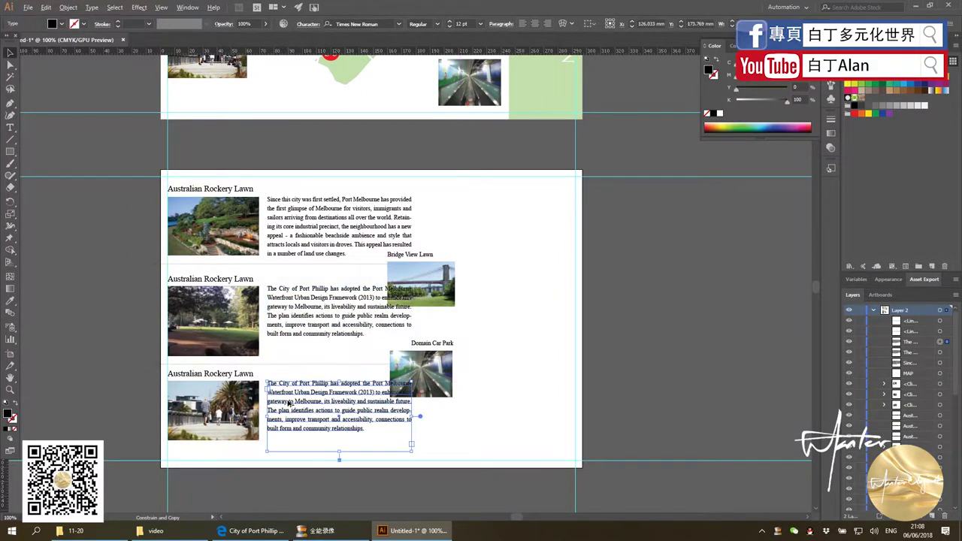
key(alt+Tab)
drag(548, 465, 296, 430)
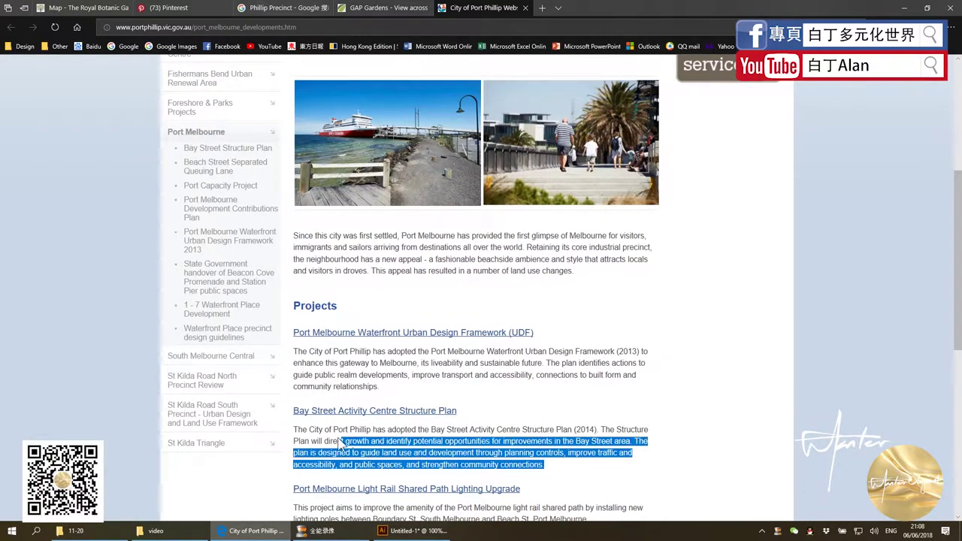
key(alt+Tab)
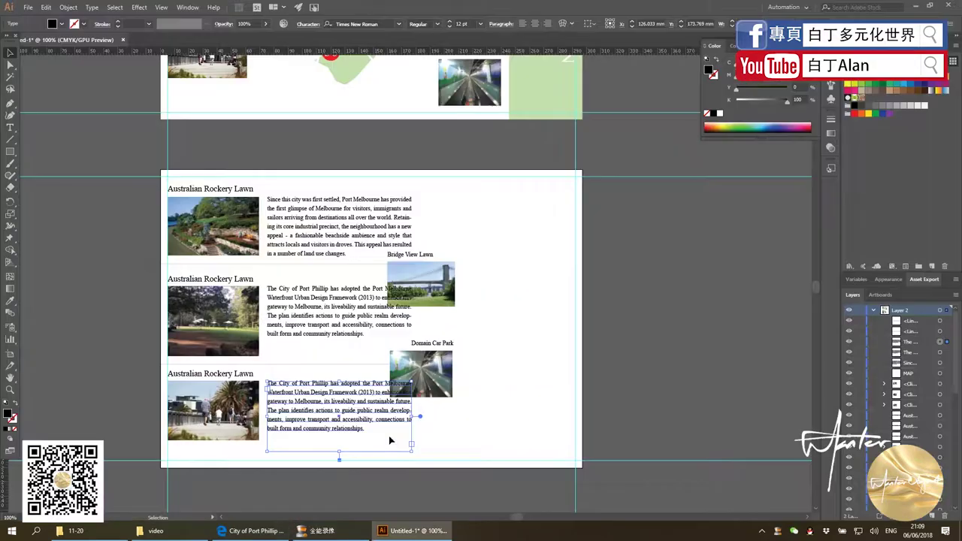
double_click(359, 429)
key(ctrl+a)
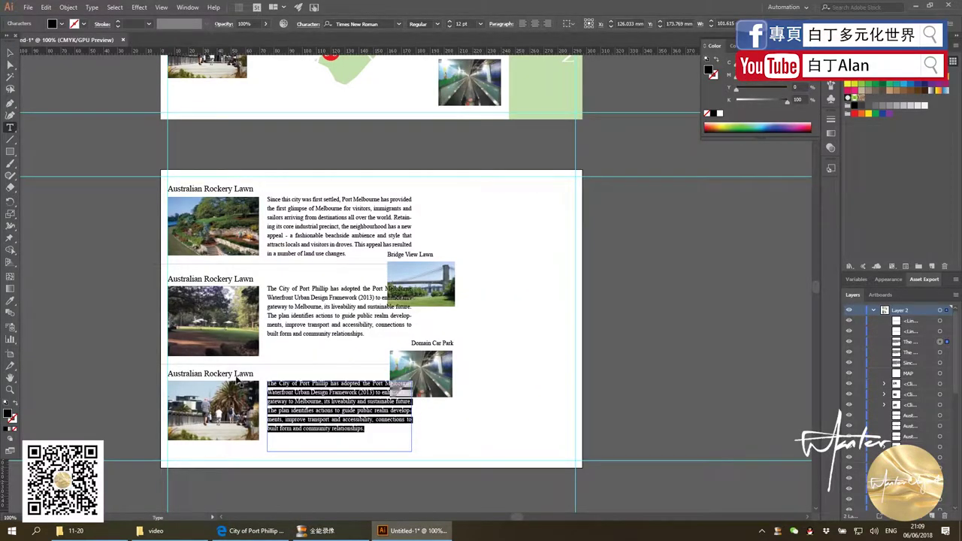
key(ctrl+v)
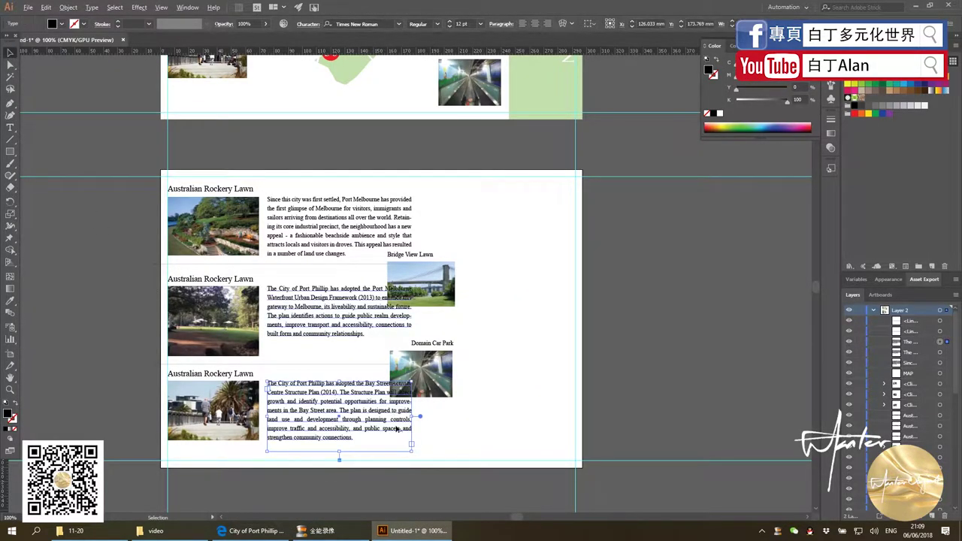
click(440, 445)
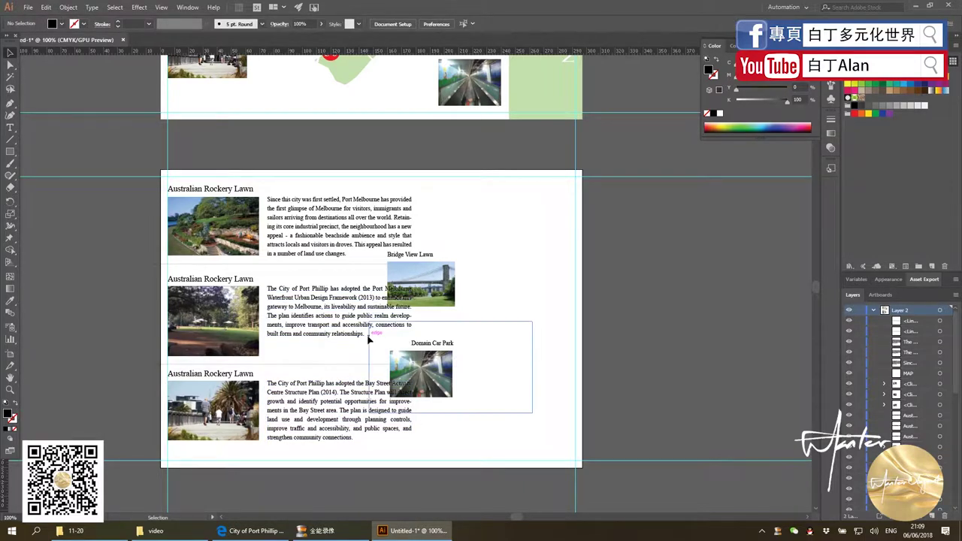
drag(306, 461, 226, 418)
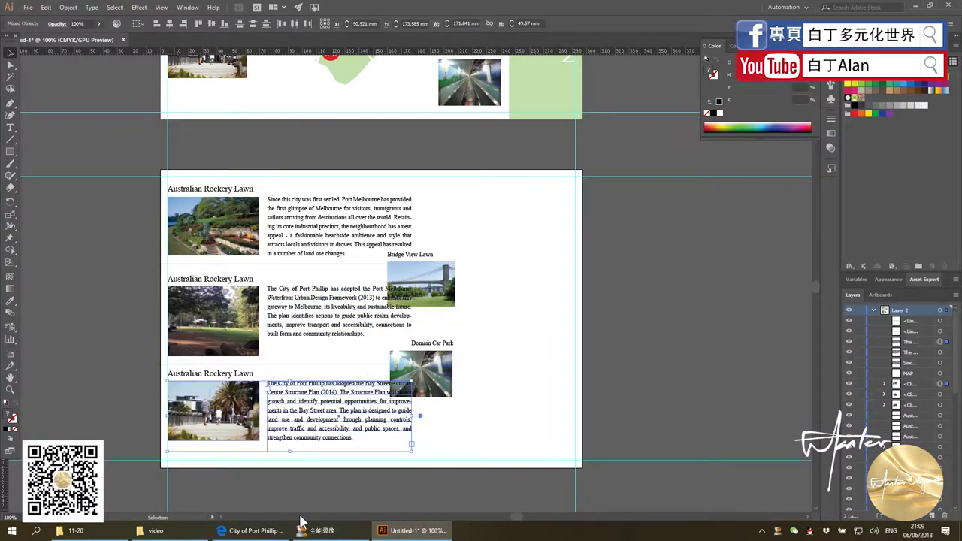
Stack the Domain Car Park and Bridge View Lawn photos at the right and nudge the text rows down
scroll(349, 465, left, 5)
scroll(400, 384, down, 1)
scroll(662, 394, up, 1)
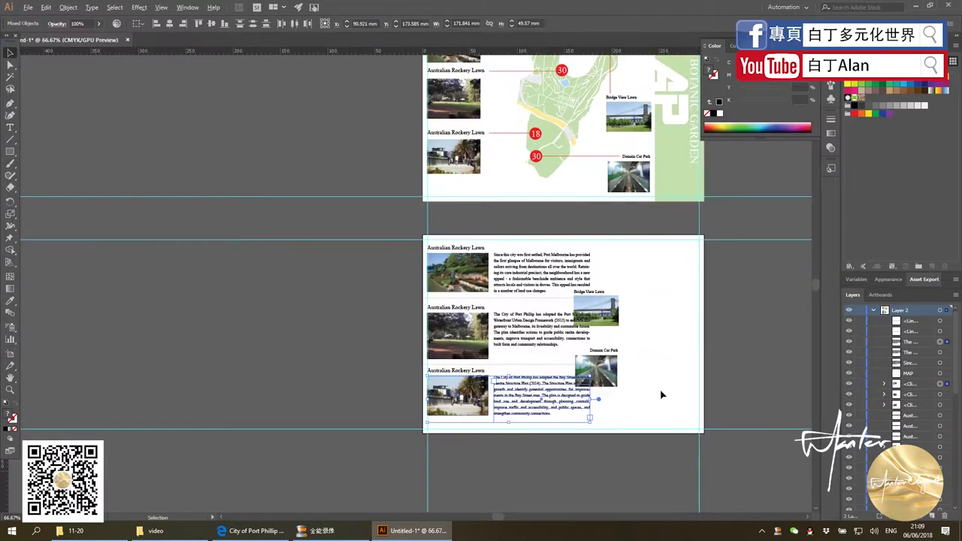
mouse_move(578, 352)
mouse_down()
mouse_move(632, 313)
mouse_move(596, 306)
mouse_move(648, 275)
mouse_up()
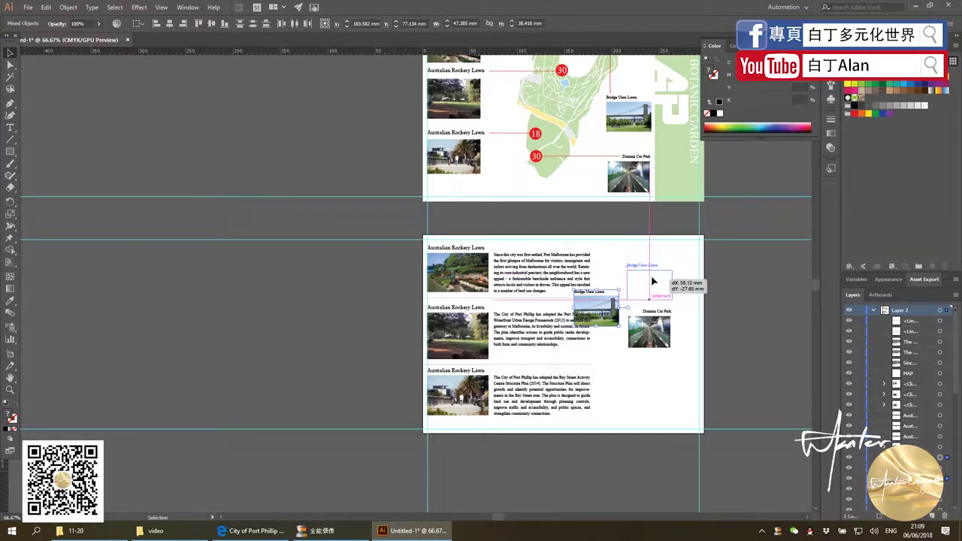
click(716, 325)
scroll(687, 296, up, 1)
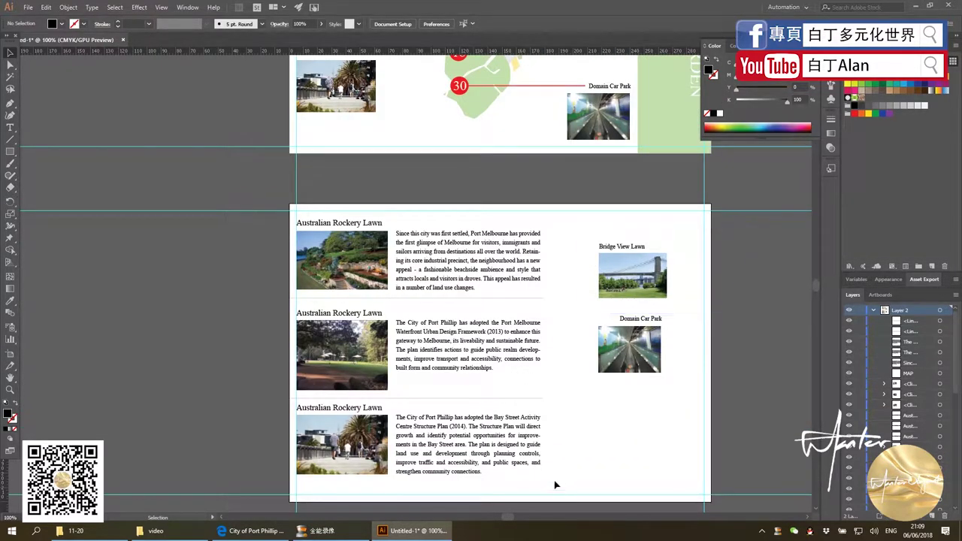
drag(319, 238, 320, 243)
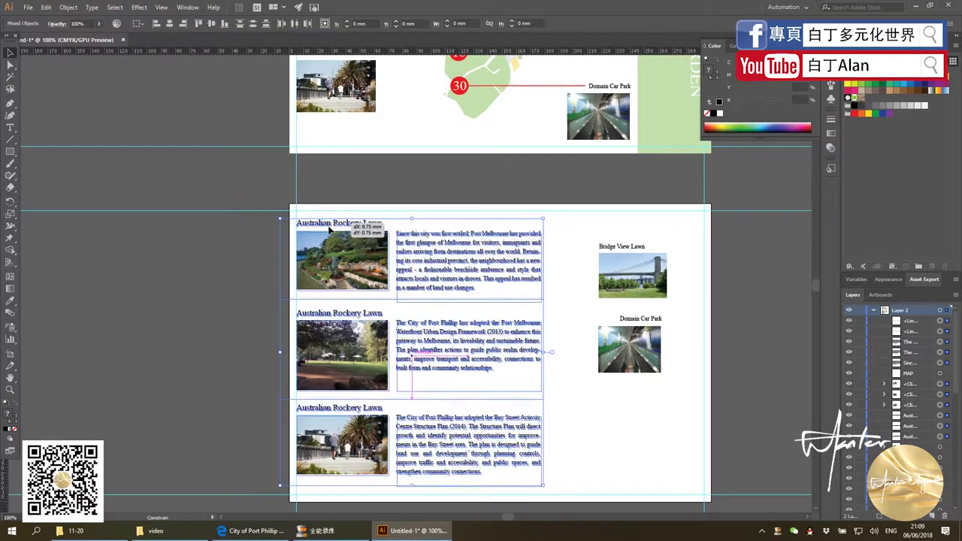
click(328, 204)
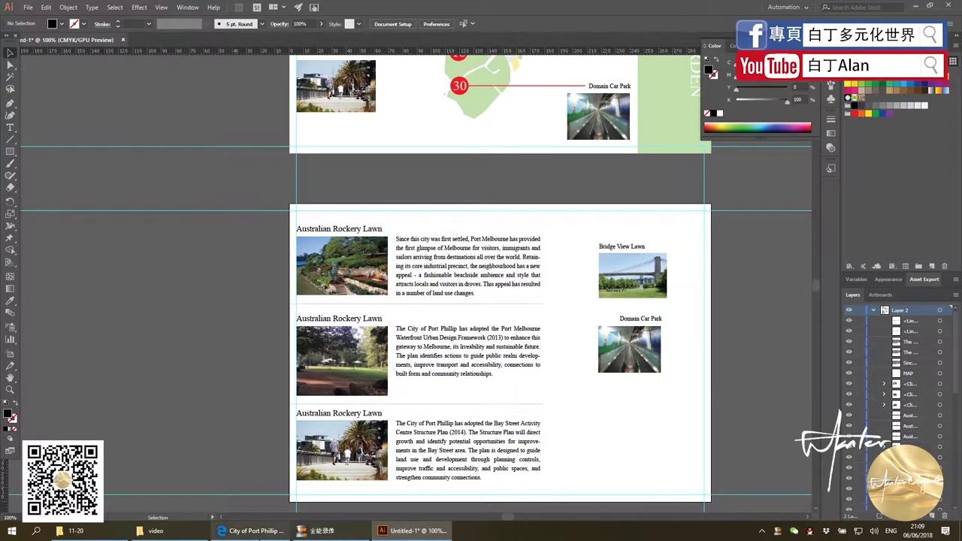
click(252, 531)
Scroll through the Pinterest 'brochure format' results, briefly comparing them with the brochure layout
click(173, 7)
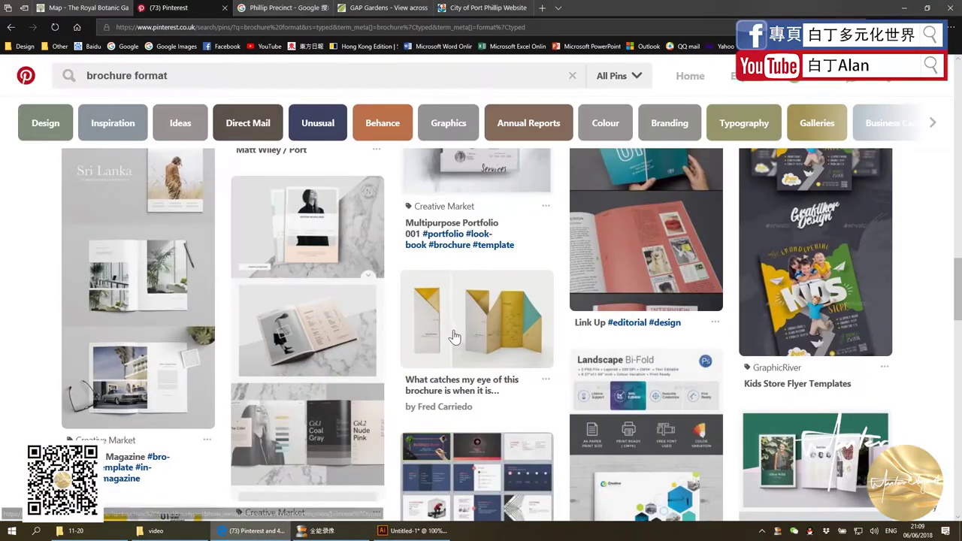
scroll(443, 318, down, 4)
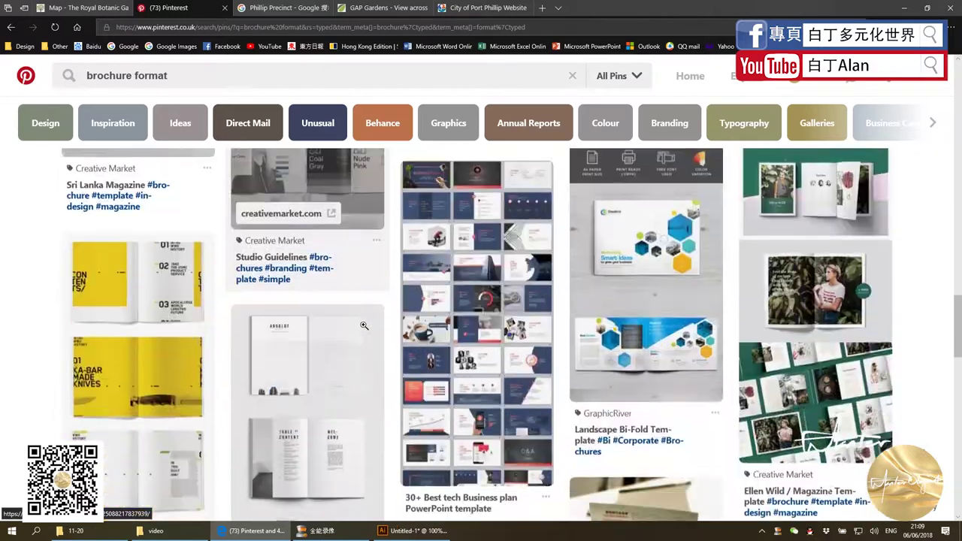
scroll(364, 325, down, 1)
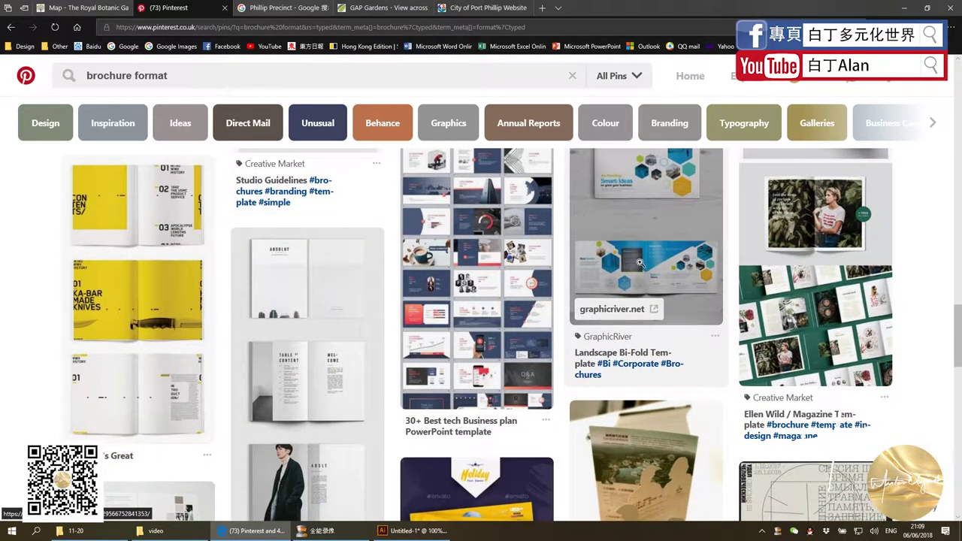
scroll(639, 262, down, 1)
scroll(640, 262, down, 1)
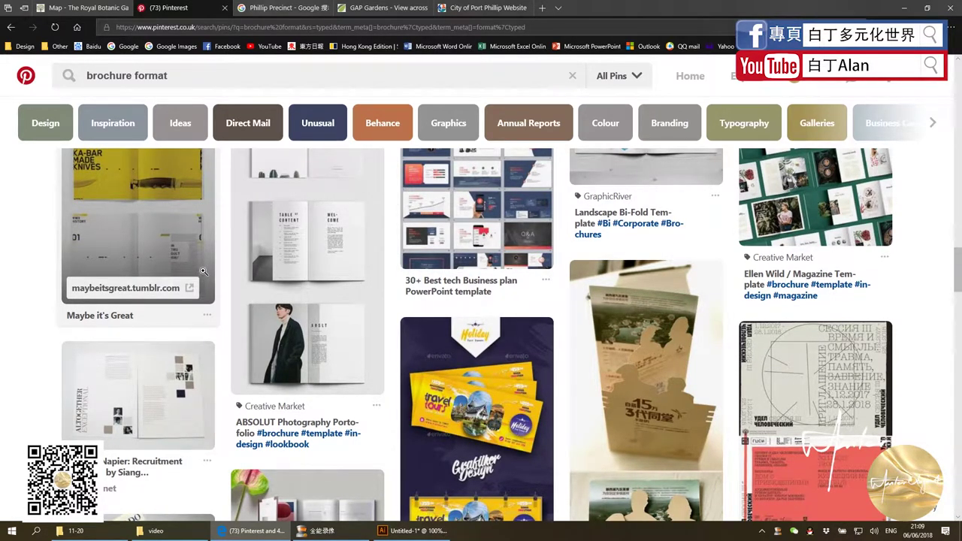
scroll(203, 272, down, 2)
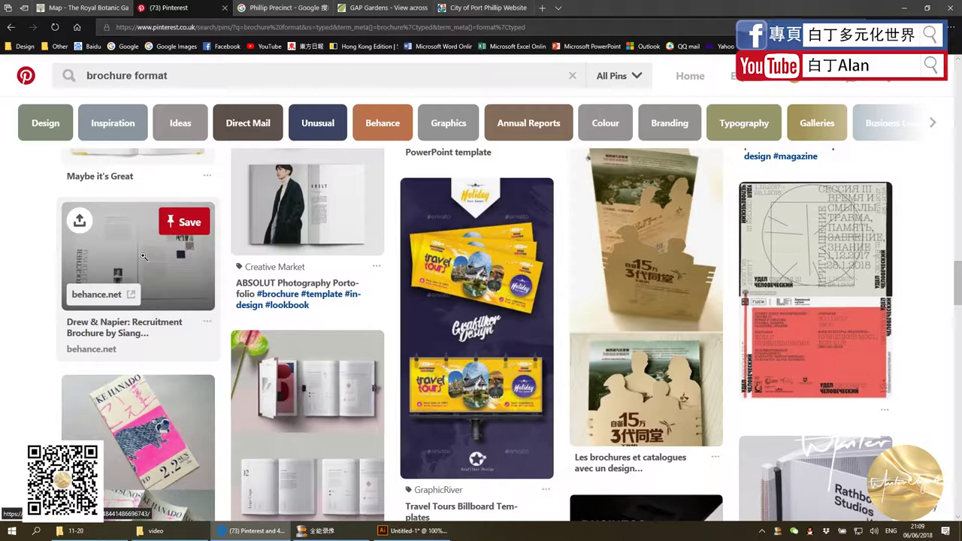
scroll(167, 295, down, 3)
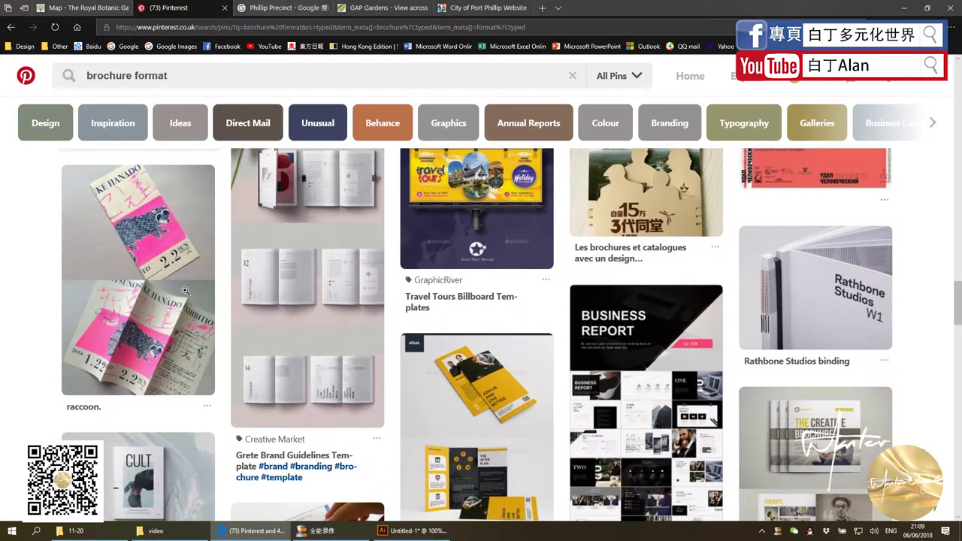
scroll(180, 286, up, 3)
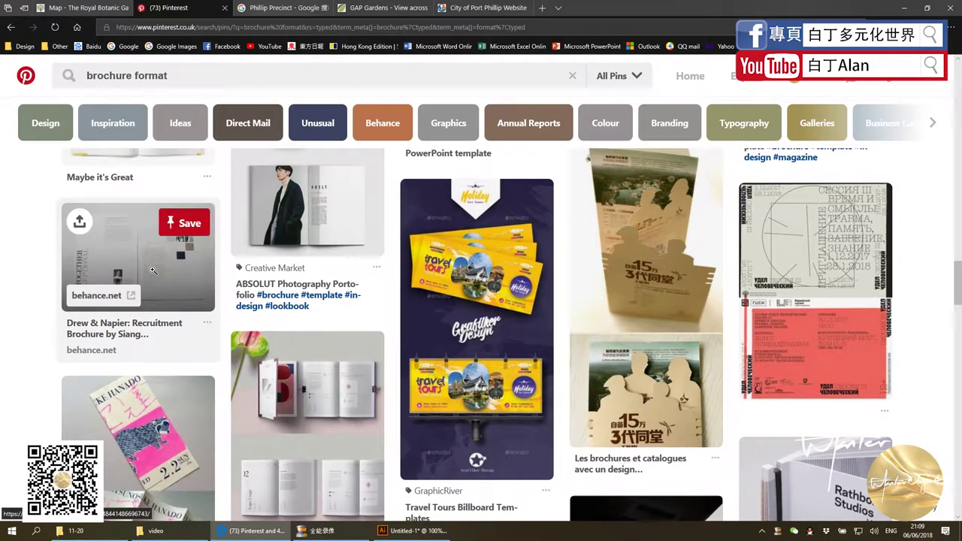
key(alt+Tab)
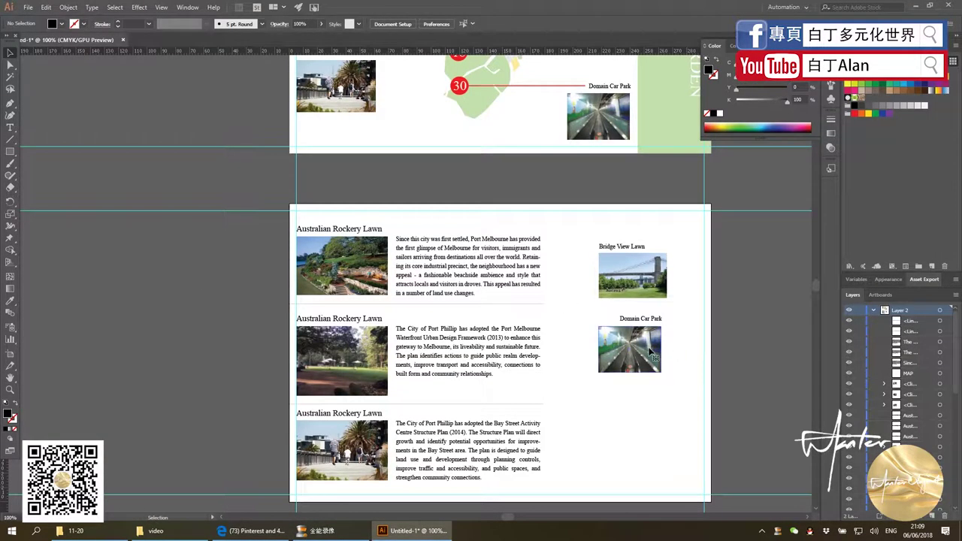
key(alt+Tab)
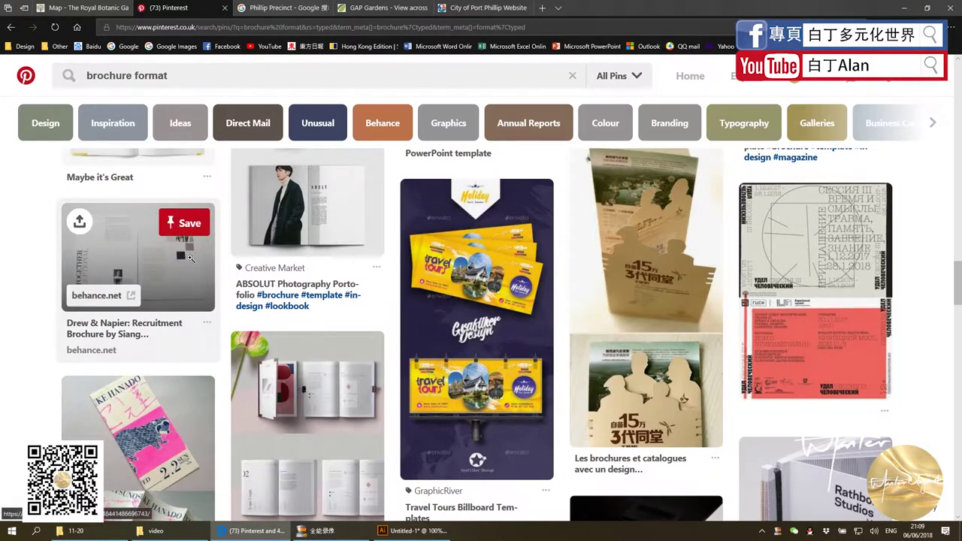
mouse_move(139, 257)
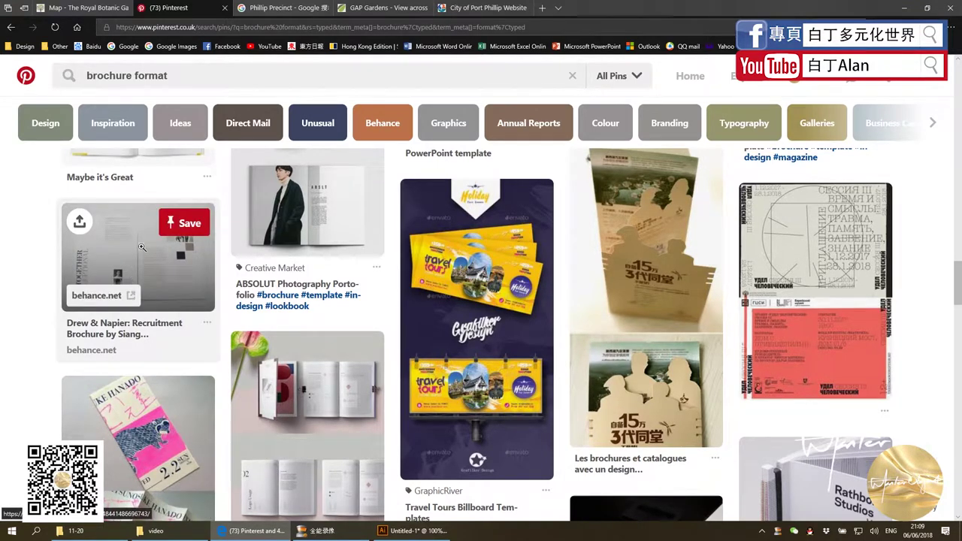
scroll(173, 238, down, 5)
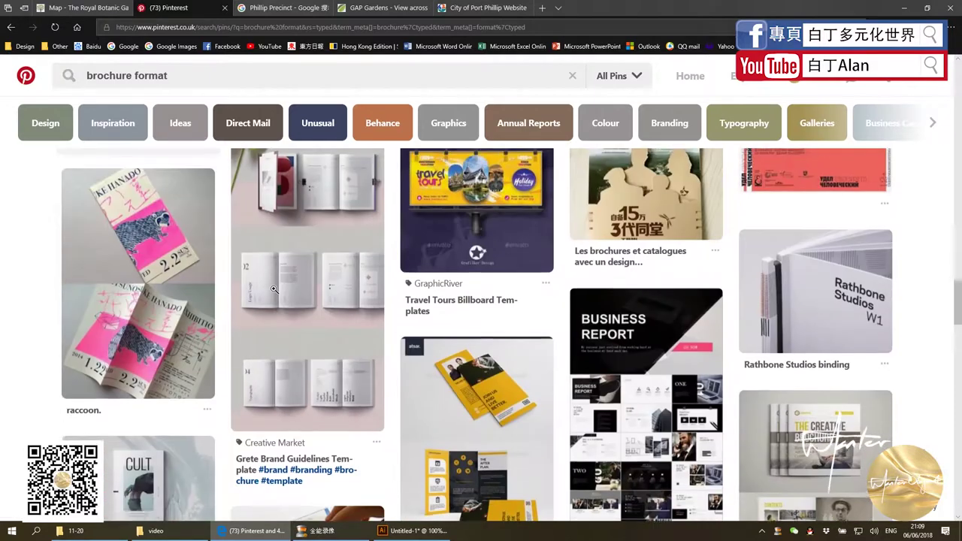
scroll(282, 351, down, 2)
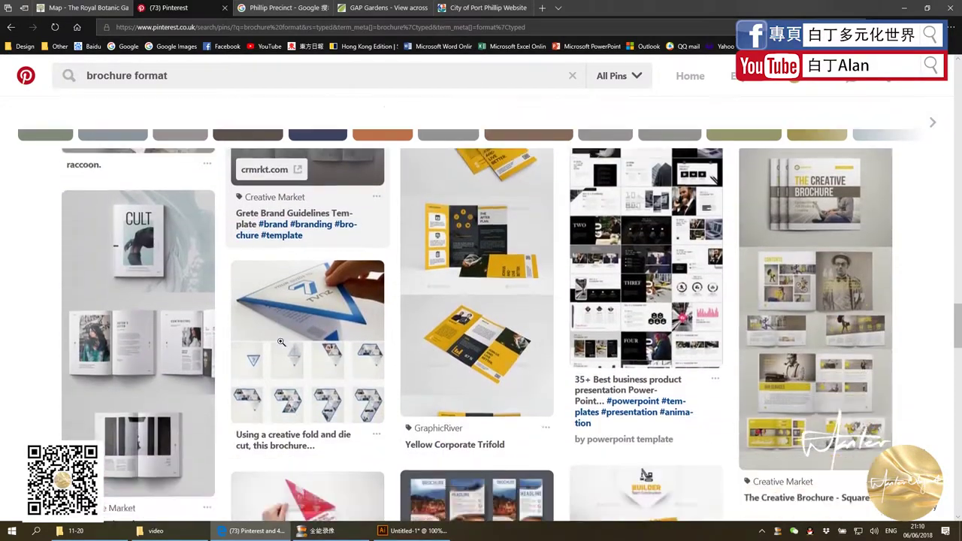
Duplicate the separator line and turn the copy into a vertical line beside the text column
key(alt+Tab)
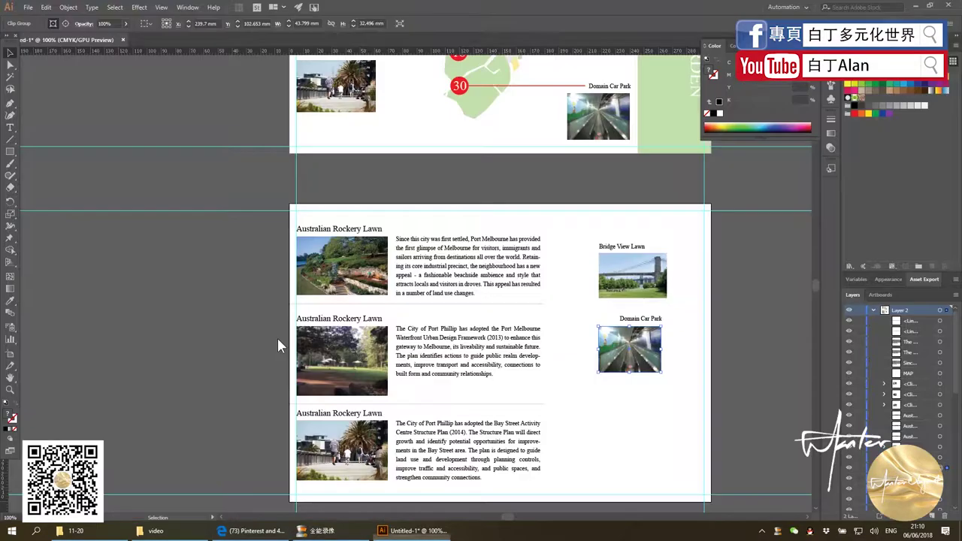
key(alt+Tab)
scroll(380, 344, down, 2)
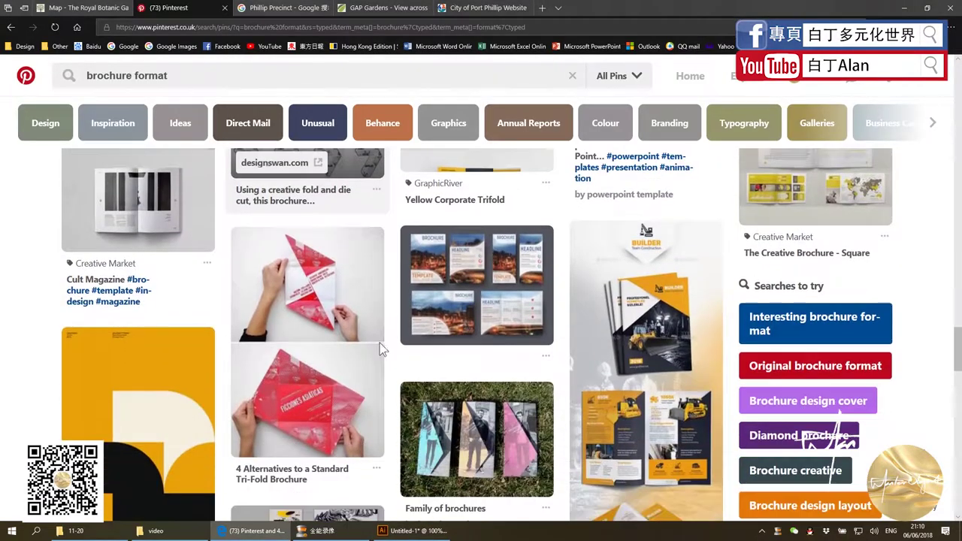
key(alt+Tab)
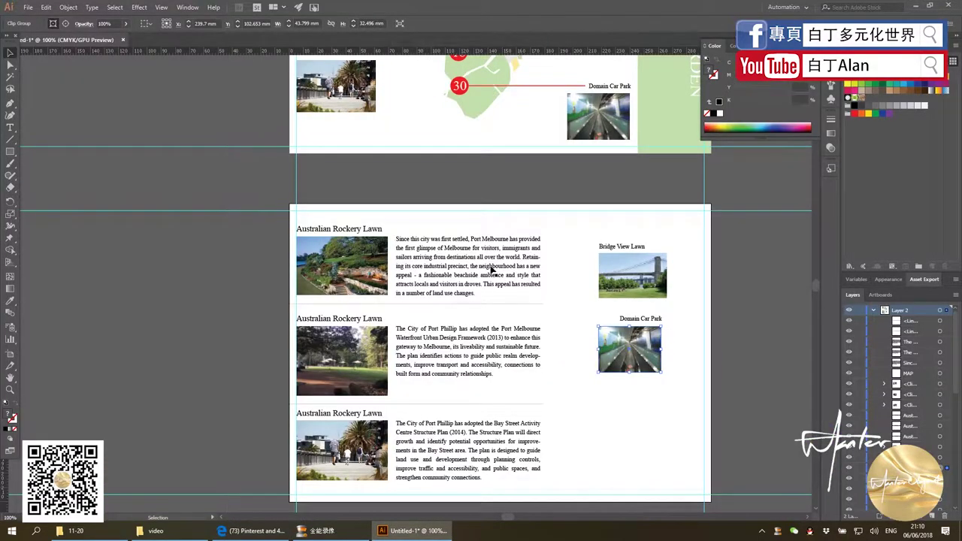
click(504, 303)
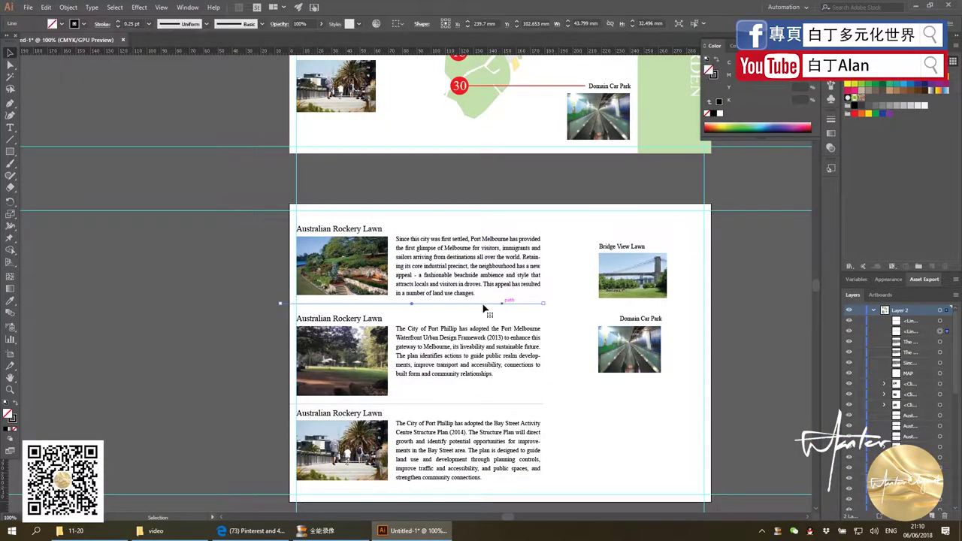
mouse_move(504, 304)
mouse_down()
mouse_move(698, 221)
mouse_move(645, 338)
mouse_up()
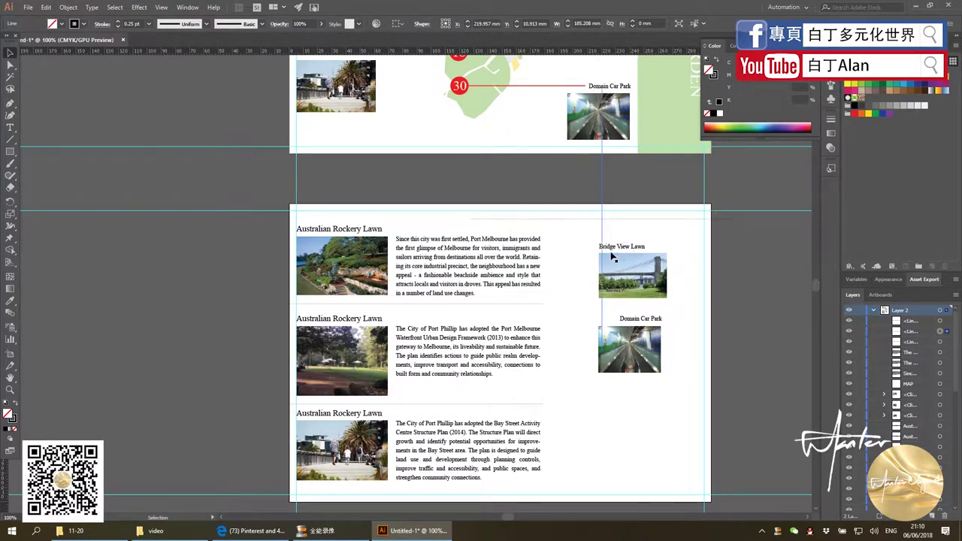
mouse_move(603, 234)
mouse_down()
mouse_move(554, 328)
mouse_move(553, 365)
mouse_up()
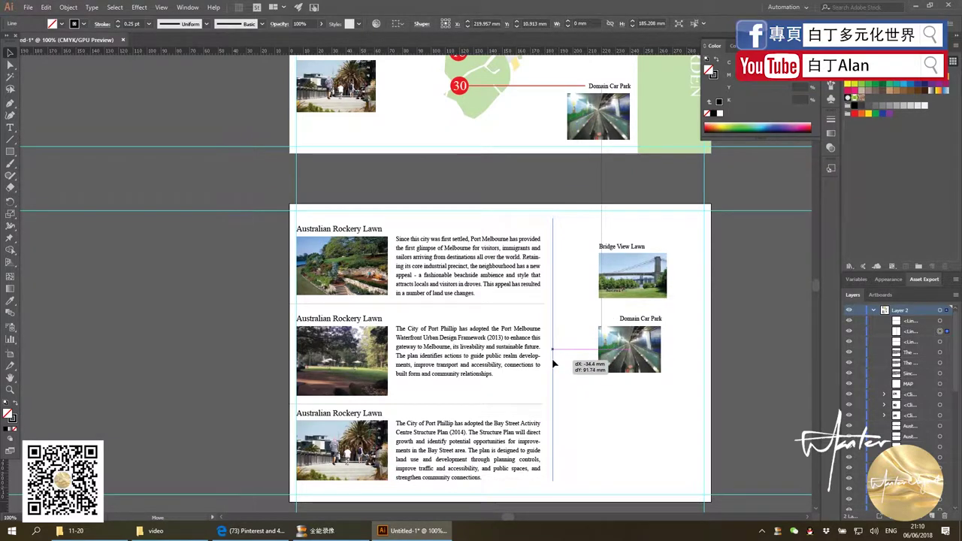
mouse_move(552, 365)
mouse_down()
mouse_move(564, 280)
mouse_move(553, 156)
mouse_up()
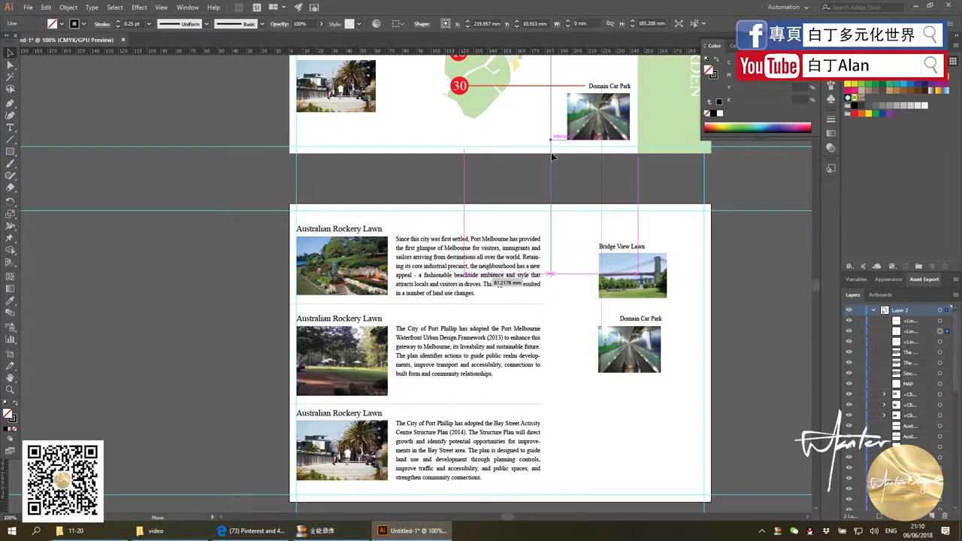
Position the vertical divider on page two between the text rows and photos, trimming its ends
drag(552, 157, 554, 142)
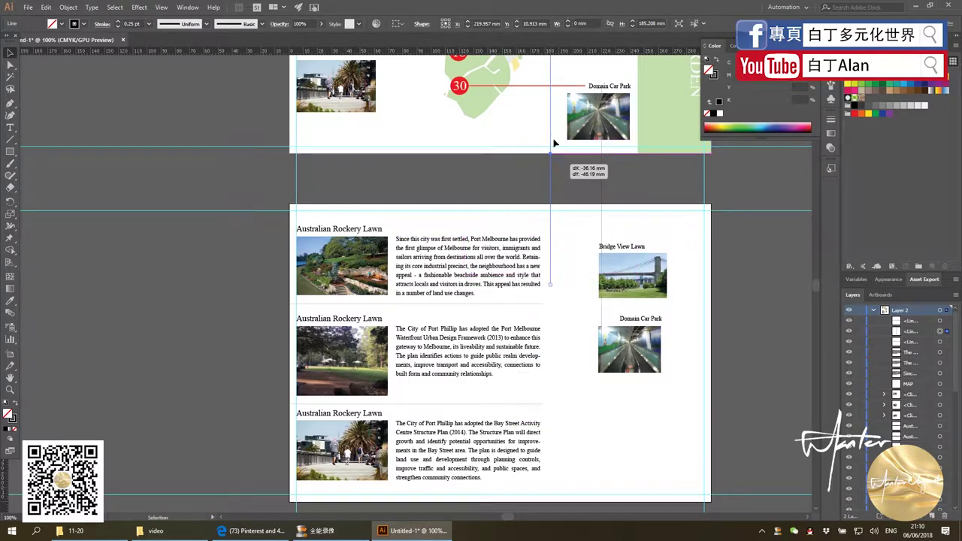
key(ctrl+shift+a)
scroll(553, 124, down, 2)
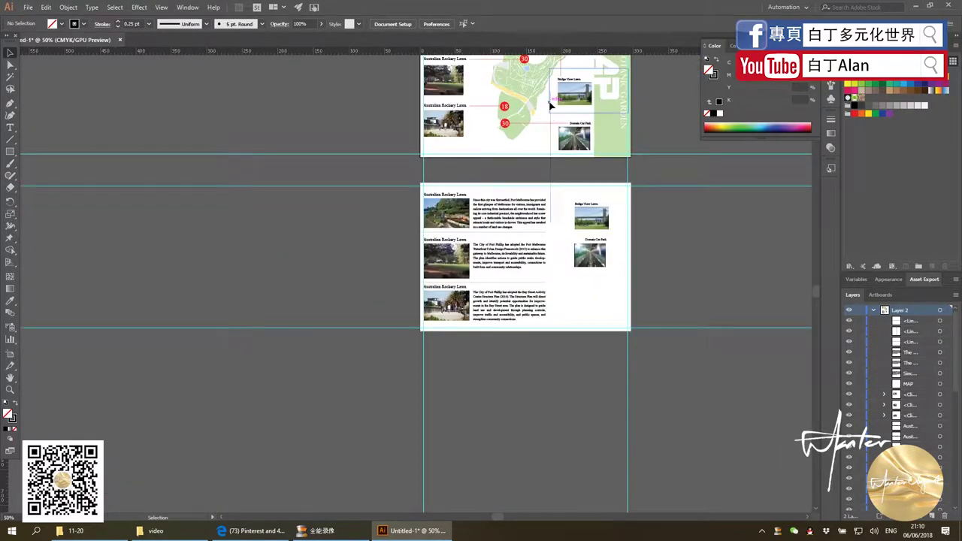
drag(551, 83, 550, 178)
key(ctrl+shift+a)
scroll(555, 211, up, 2)
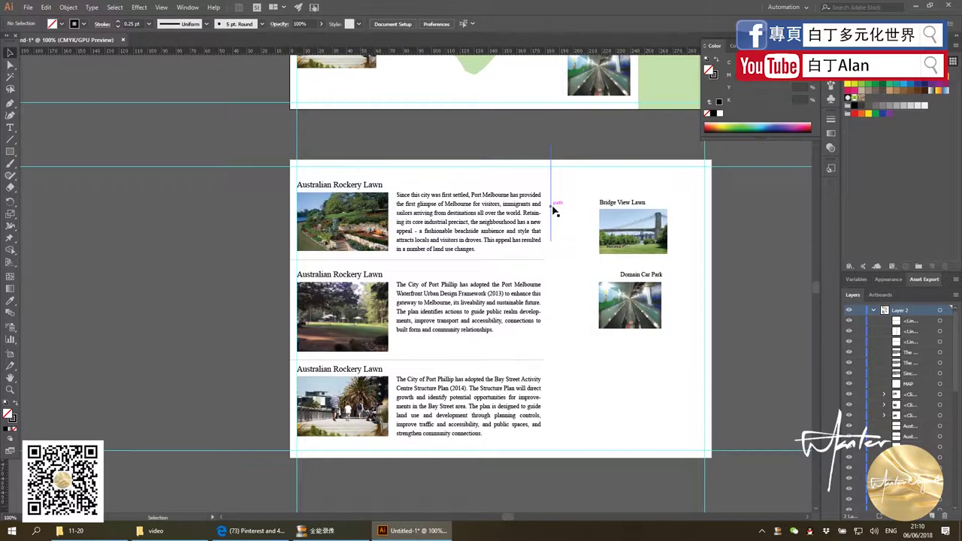
drag(551, 221, 551, 446)
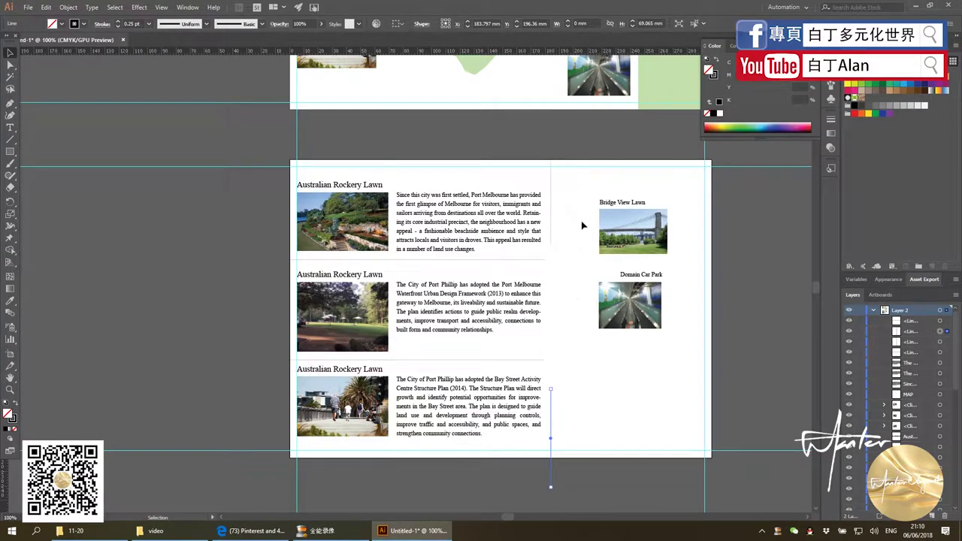
mouse_move(551, 213)
mouse_down()
mouse_move(553, 198)
mouse_move(537, 204)
mouse_up()
click(534, 176)
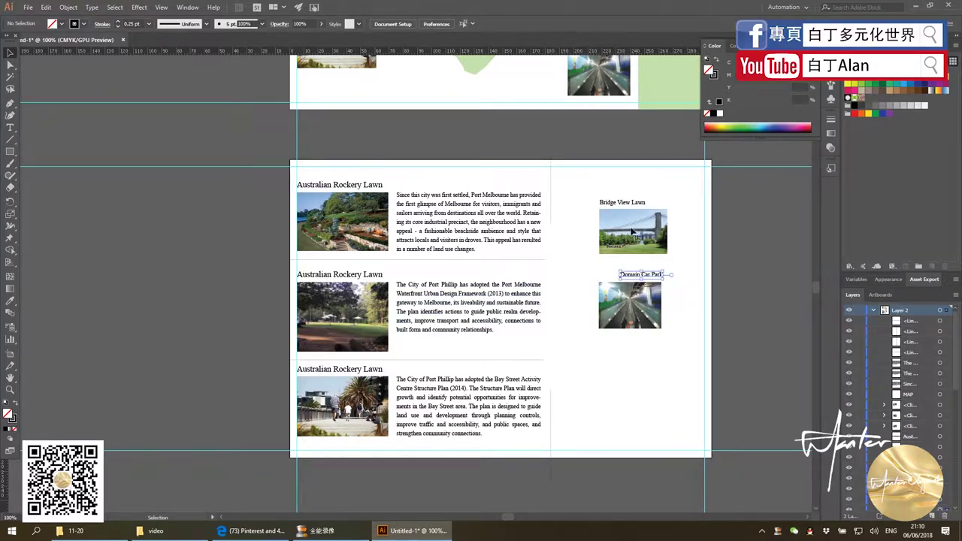
Delete the Domain Car Park and Bridge View Lawn captions
click(639, 275)
key(Delete)
click(623, 202)
key(Delete)
Move the bridge photo up and left and enlarge both right-hand photos, staggering them
mouse_move(638, 235)
mouse_down()
mouse_move(694, 310)
mouse_move(714, 316)
mouse_up()
shift+click(620, 265)
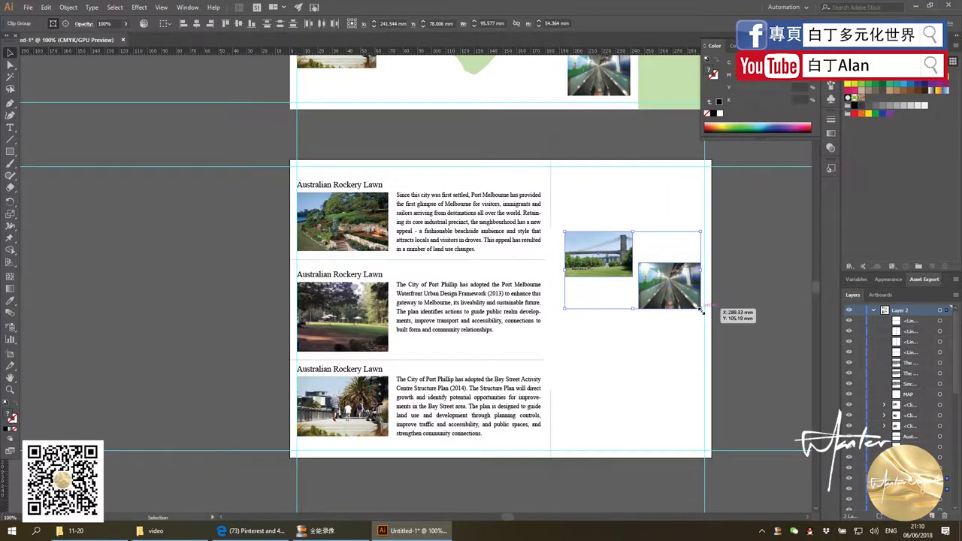
scroll(226, 342, down, 3)
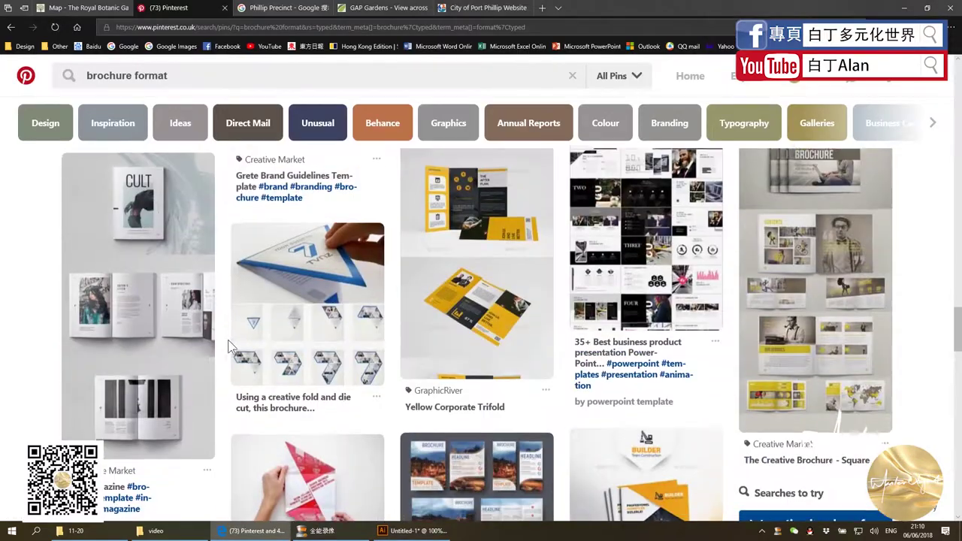
scroll(226, 342, down, 3)
scroll(216, 342, down, 3)
scroll(218, 342, down, 2)
scroll(218, 342, down, 4)
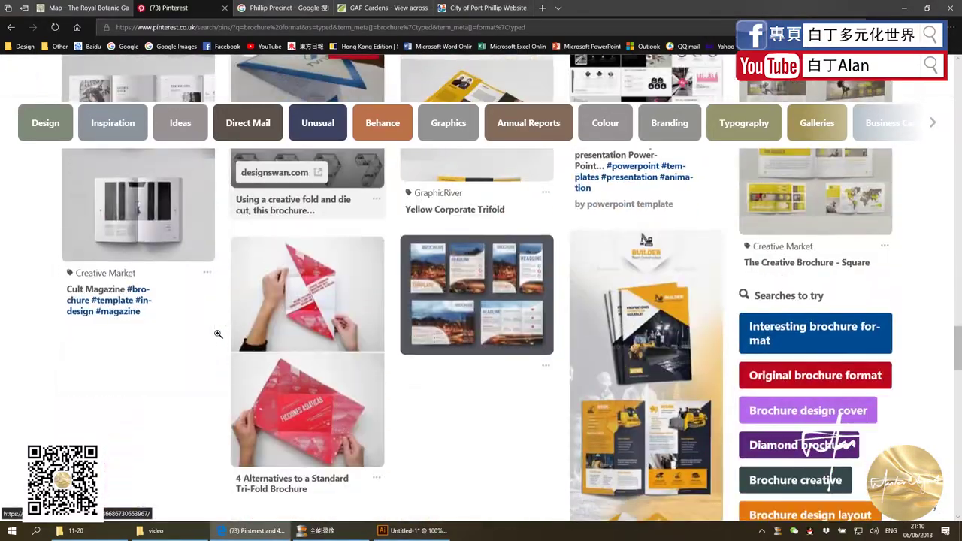
scroll(218, 338, up, 3)
scroll(218, 334, up, 6)
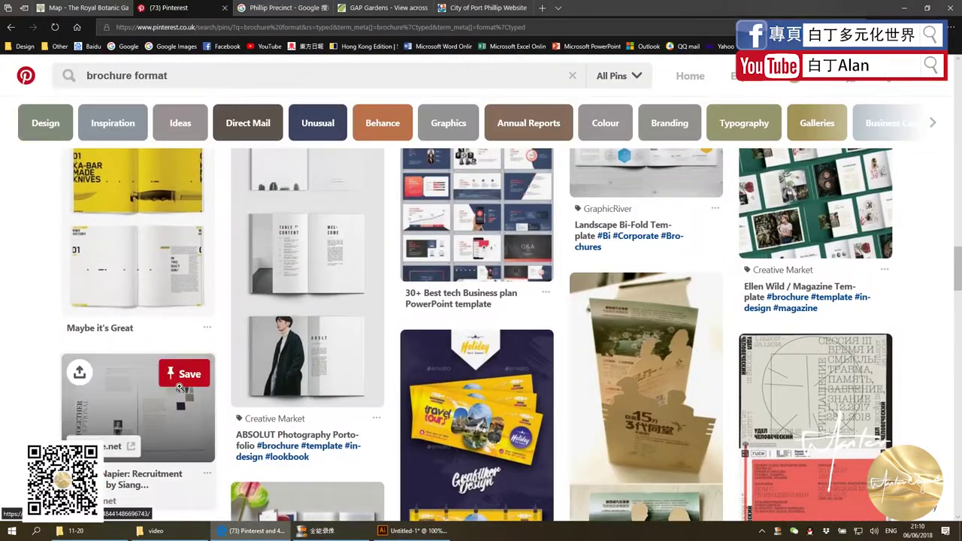
key(alt+Tab)
click(668, 360)
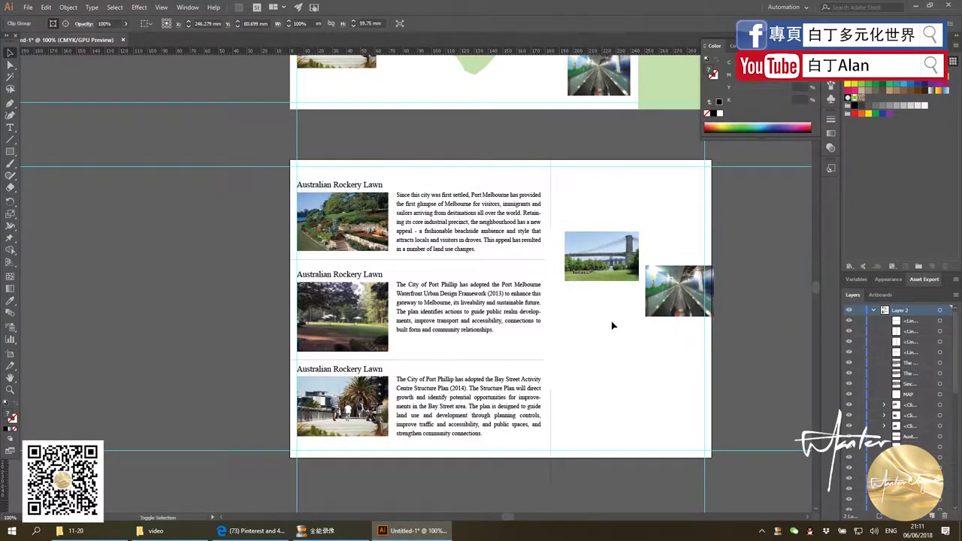
Place a copy of the escalator photo below the bridge photo and resize it
drag(665, 310, 593, 321)
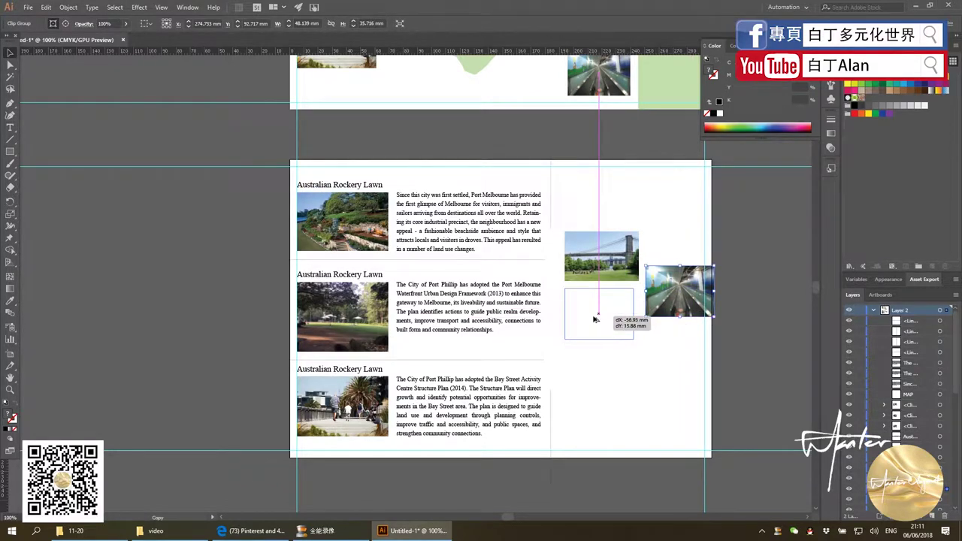
drag(593, 321, 593, 320)
key(alt+Tab)
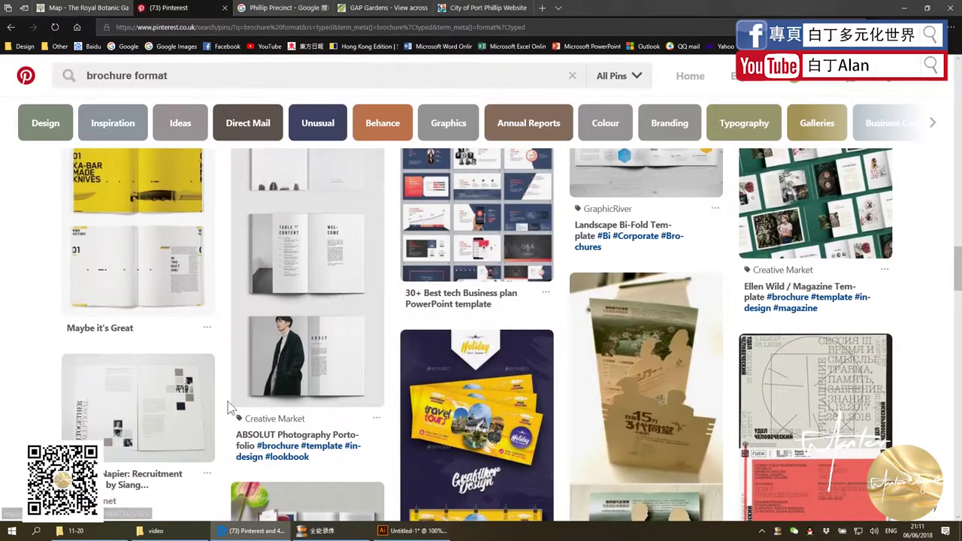
key(alt+Tab)
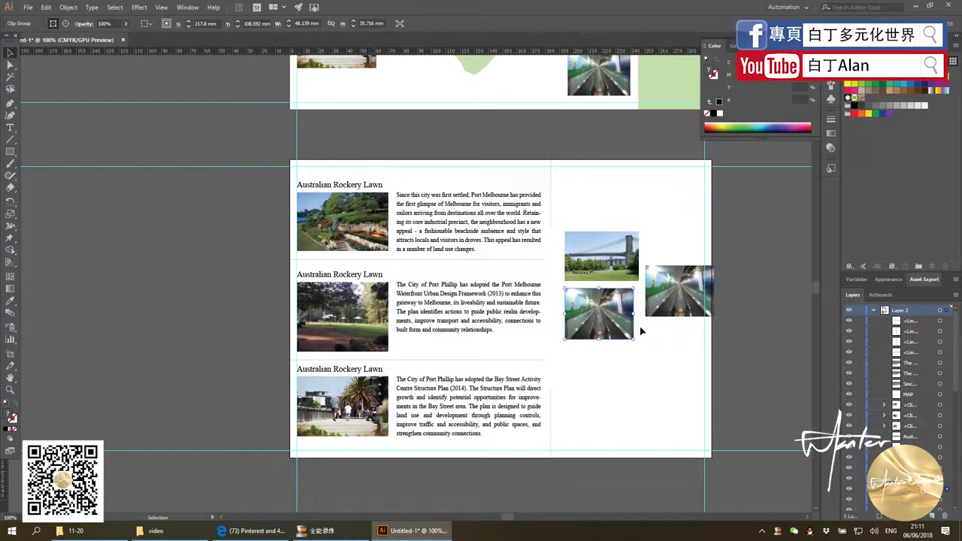
drag(636, 341, 647, 353)
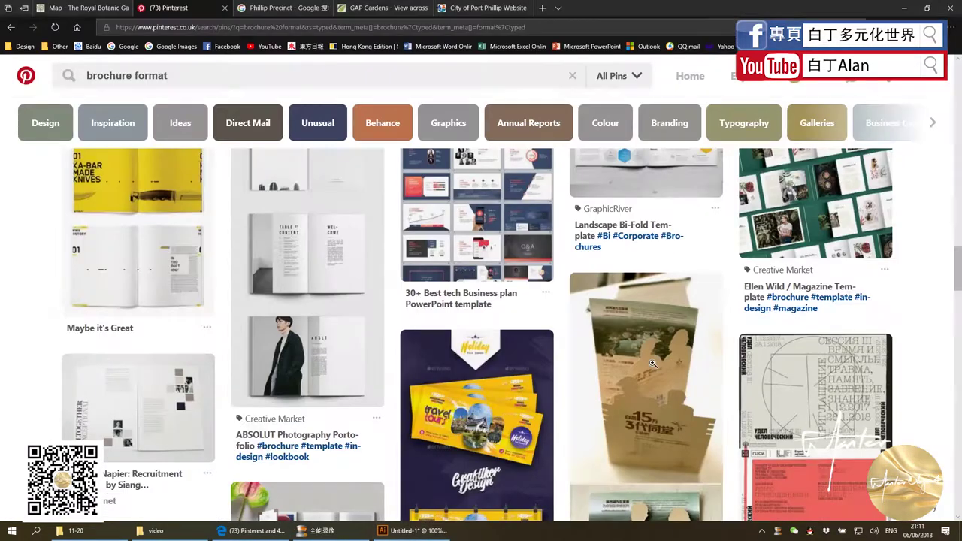
key(alt+Tab)
Line up the three escalator photos in a row and shrink them proportionally
key(alt+Tab)
click(617, 261)
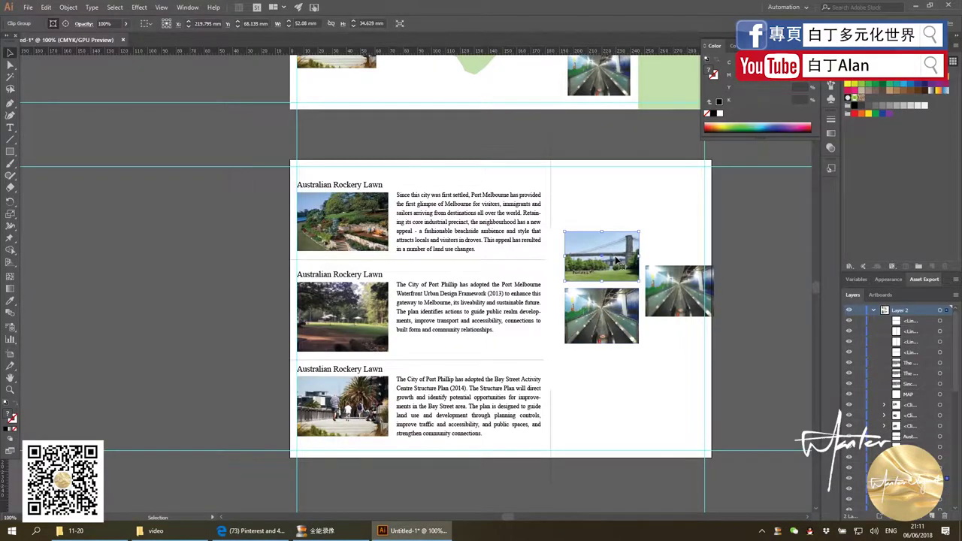
key(alt+Tab)
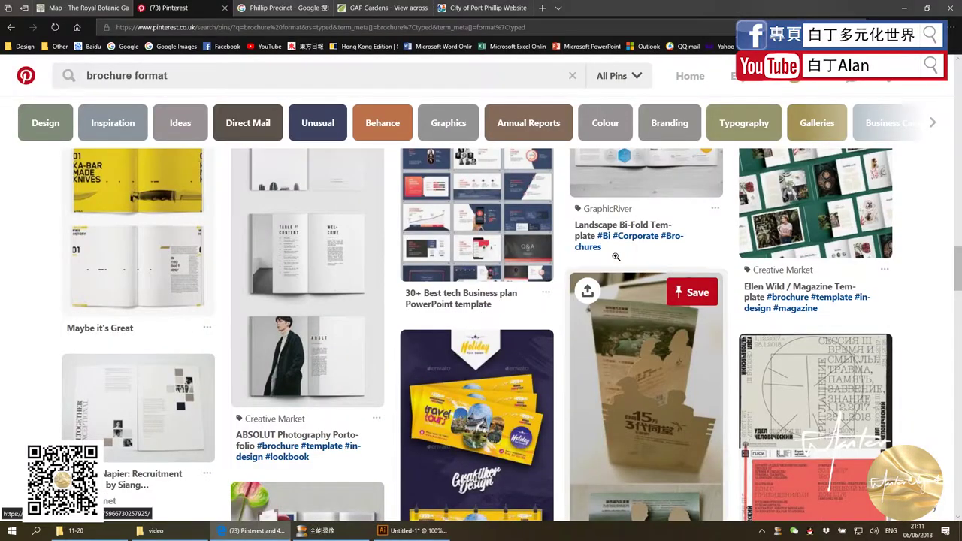
key(alt+Tab)
mouse_move(687, 299)
mouse_down()
mouse_move(692, 322)
mouse_move(744, 314)
mouse_up()
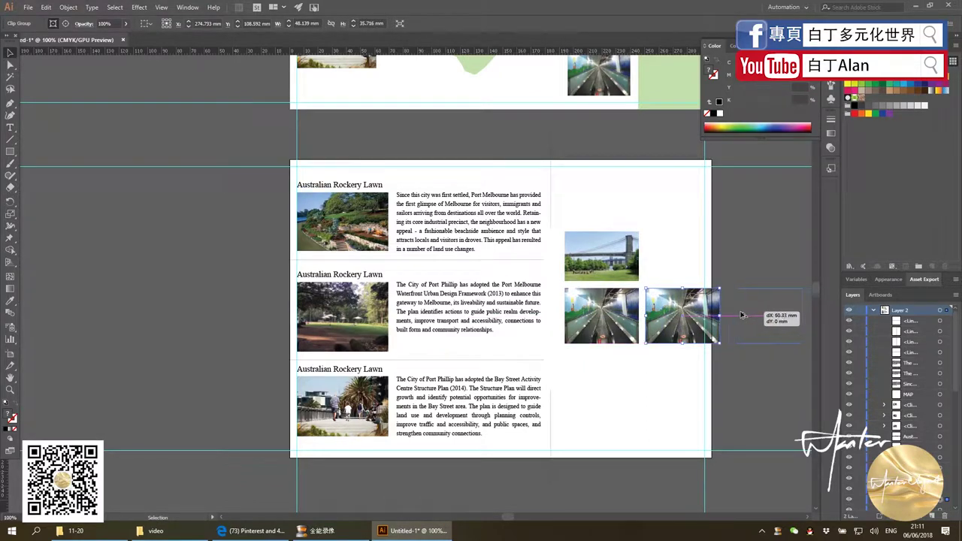
shift+click(599, 318)
shift+click(681, 316)
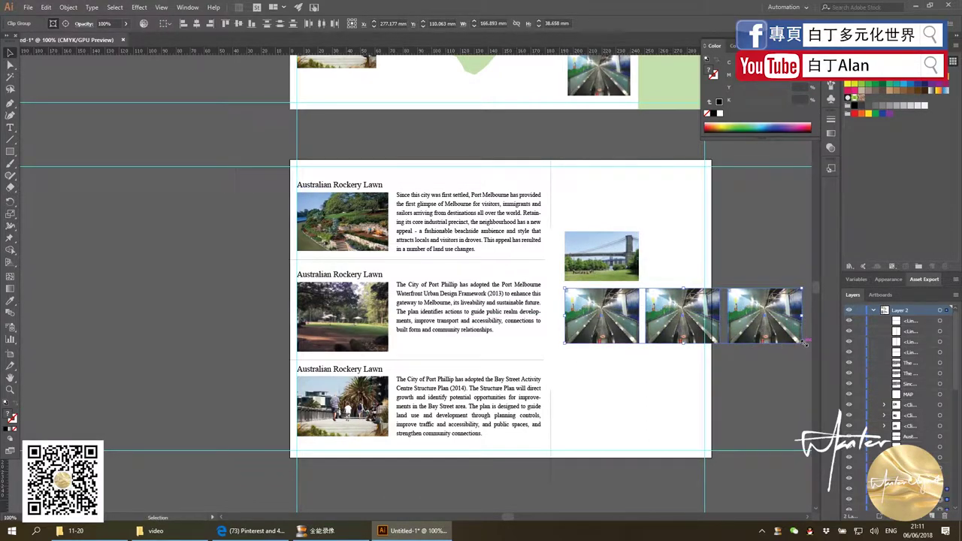
drag(803, 342, 709, 322)
click(739, 358)
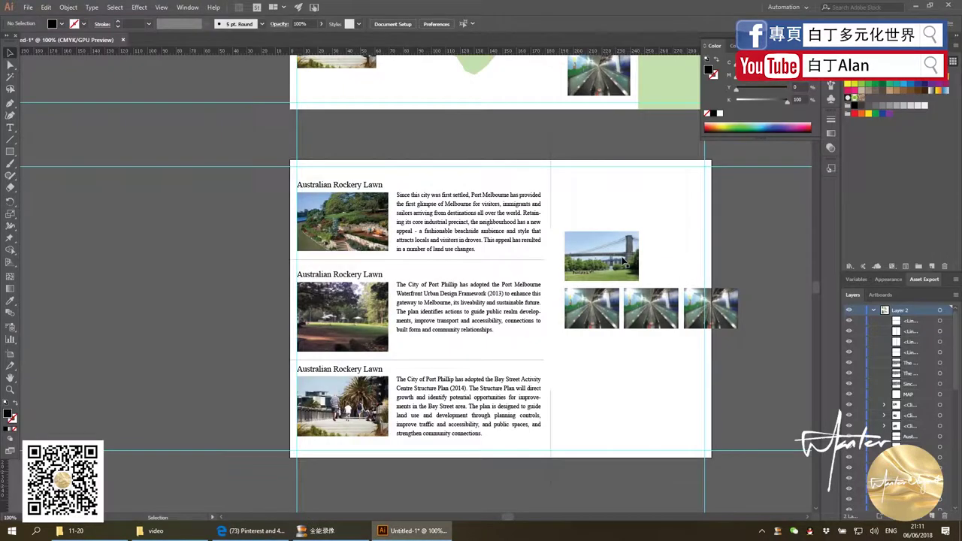
Add bridge and escalator photo copies to complete the staggered seven-tile grid
mouse_move(622, 260)
mouse_down()
mouse_move(682, 260)
mouse_move(678, 241)
mouse_move(663, 254)
mouse_move(661, 218)
mouse_up()
drag(660, 261, 708, 261)
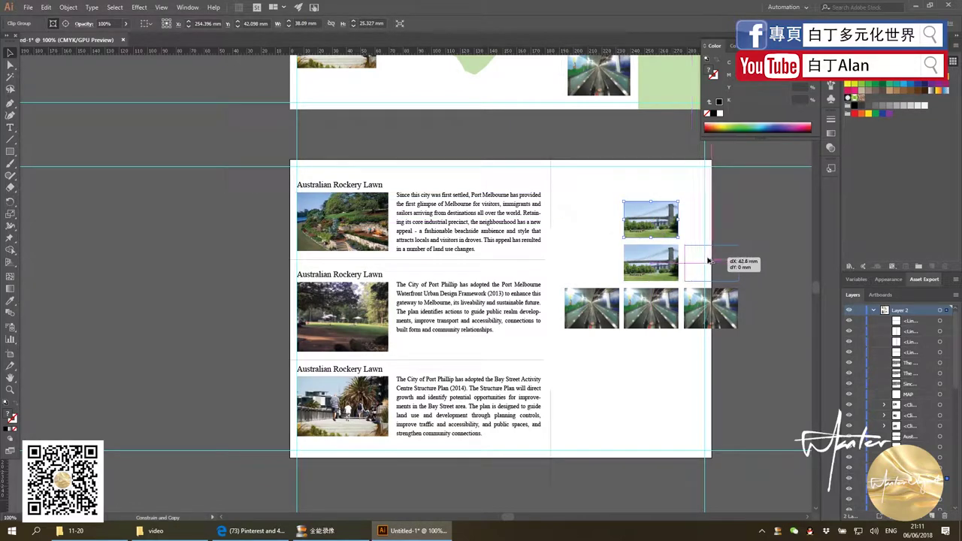
key(alt+Tab)
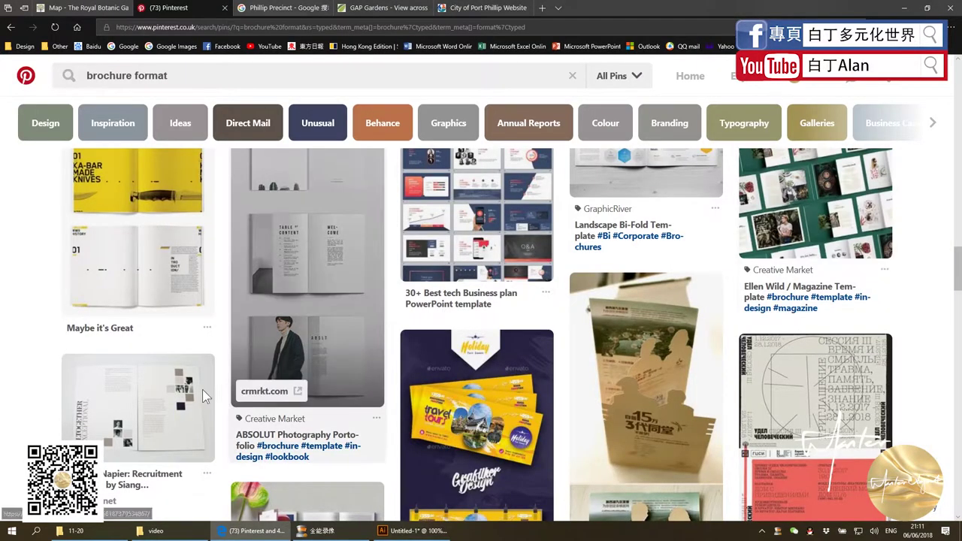
key(alt+Tab)
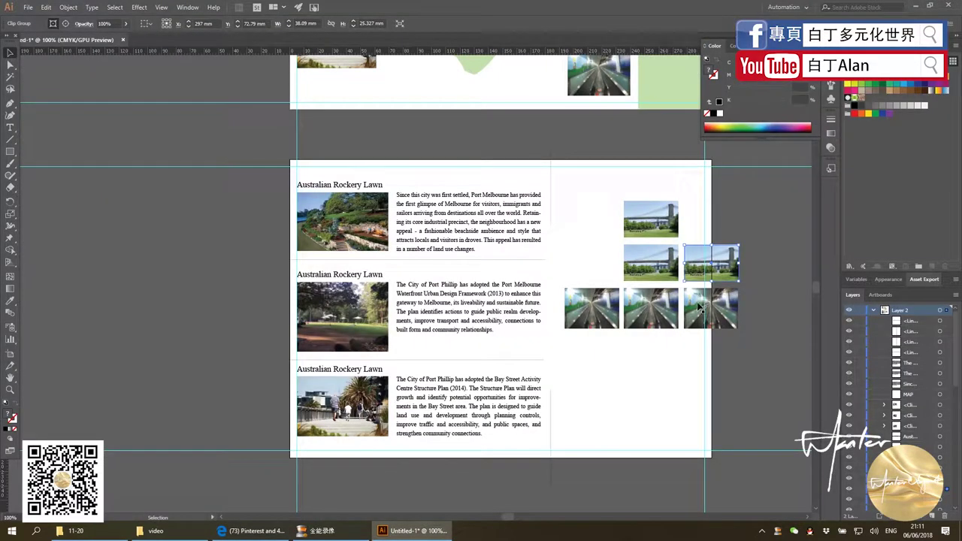
mouse_move(697, 310)
mouse_down()
mouse_move(698, 355)
mouse_move(646, 405)
mouse_up()
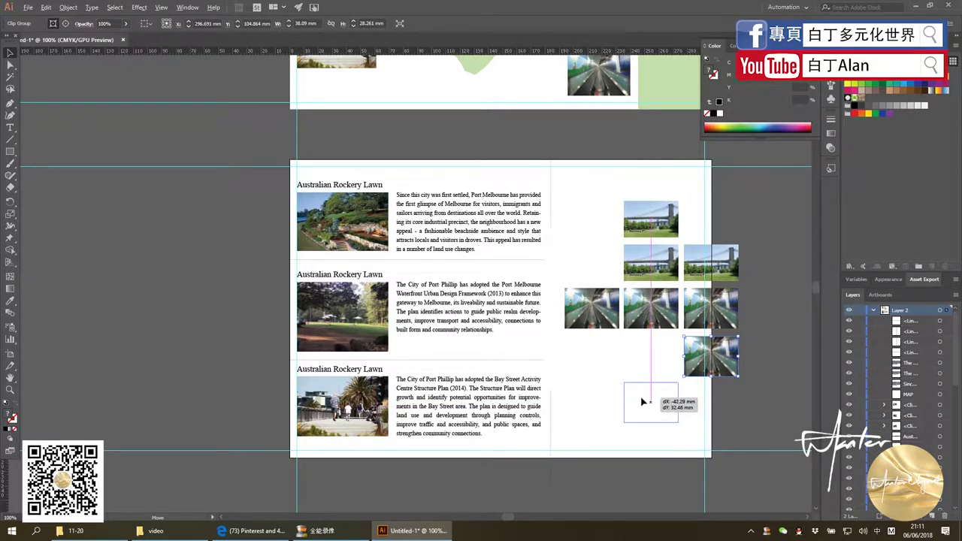
drag(646, 405, 728, 353)
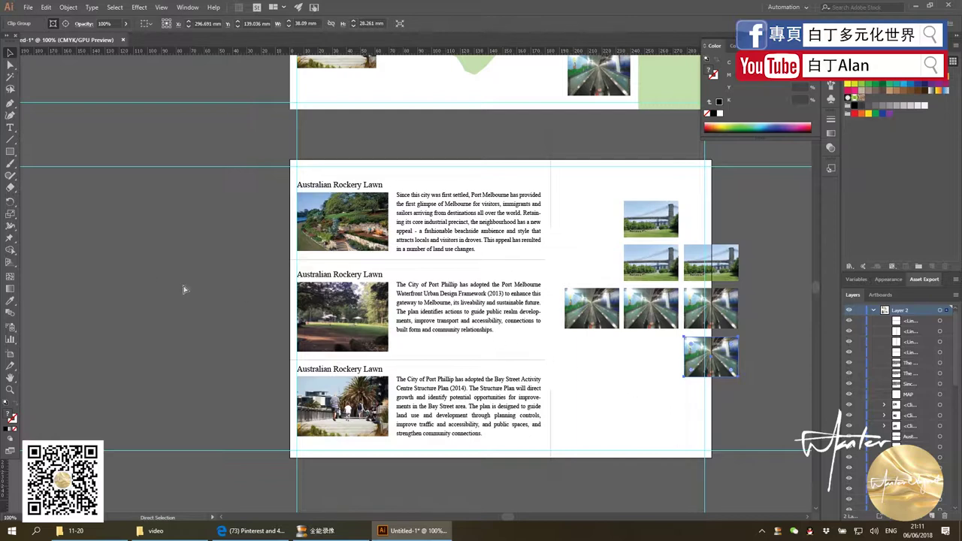
key(ctrl+minus)
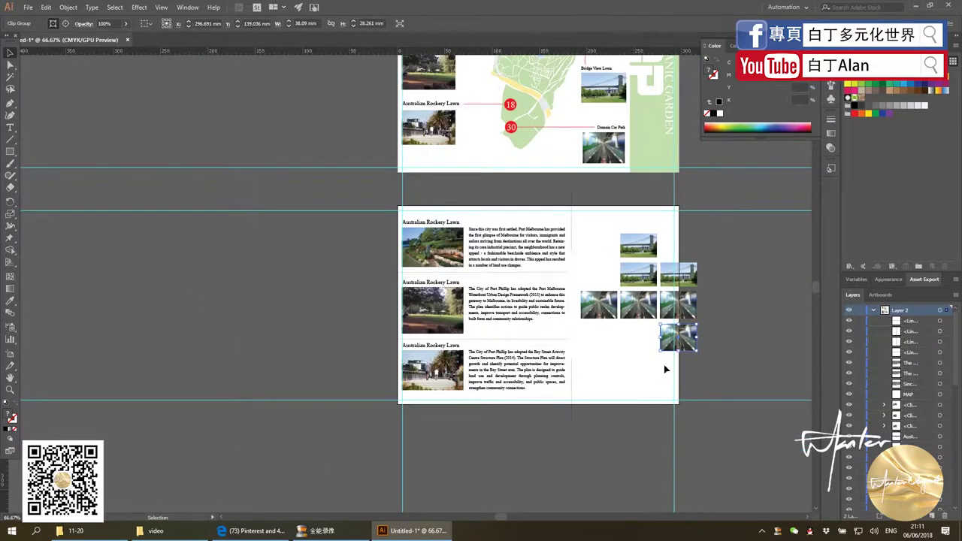
Place another walkway photo tile below the photo grid
mouse_move(667, 361)
mouse_down()
mouse_move(613, 358)
mouse_move(646, 373)
mouse_up()
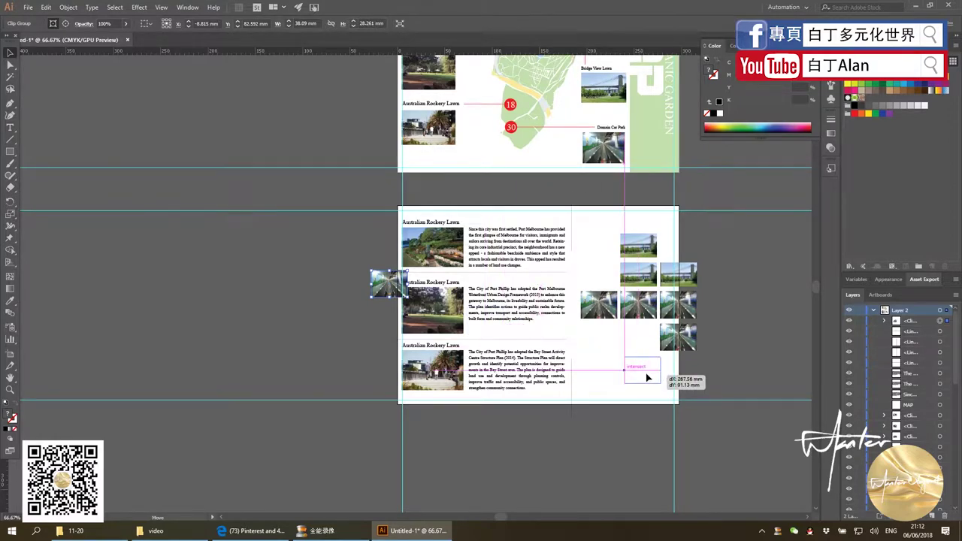
drag(646, 373, 642, 372)
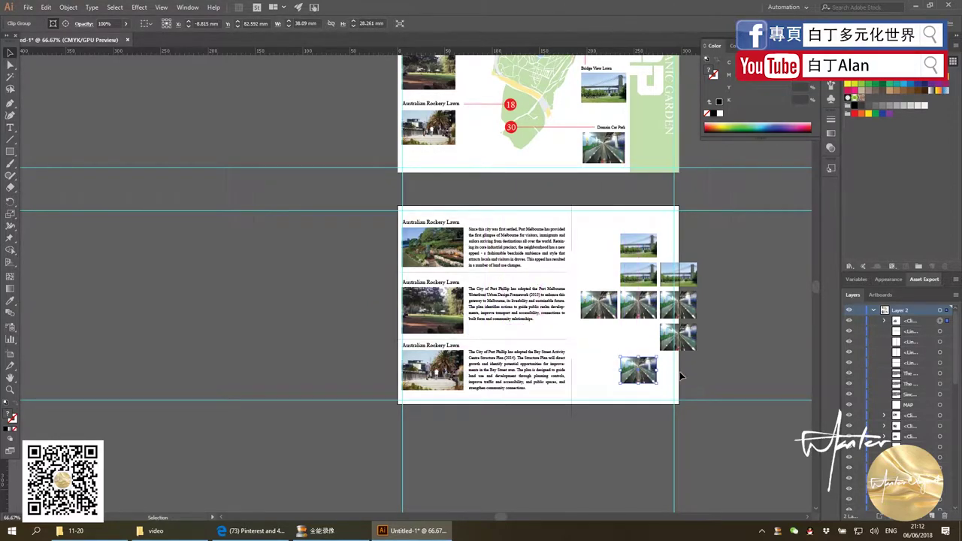
click(681, 376)
scroll(571, 344, down, 2)
scroll(631, 335, up, 1)
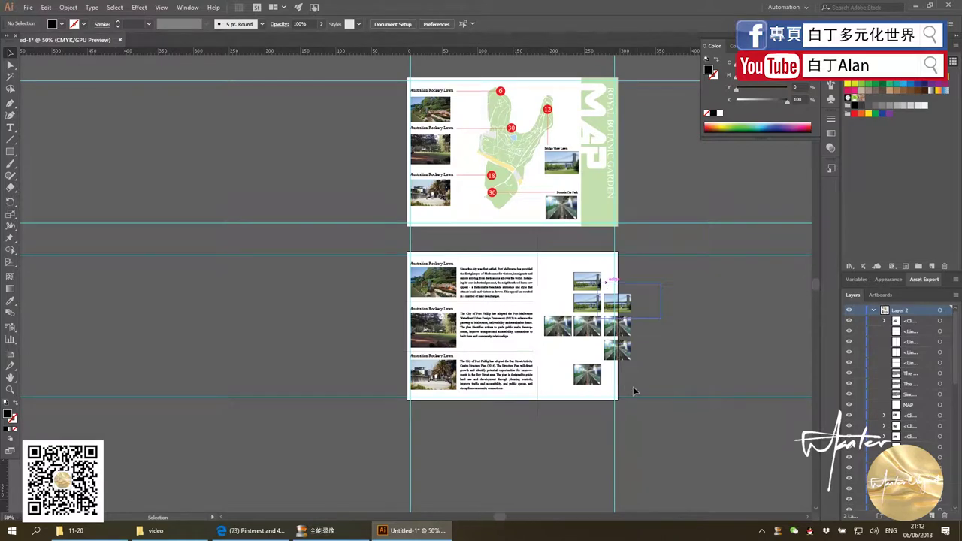
Raise the photo grid about 35 mm and move the top Australian Rockery Lawn entry onto the pasteboard
drag(565, 276, 543, 388)
drag(590, 286, 590, 261)
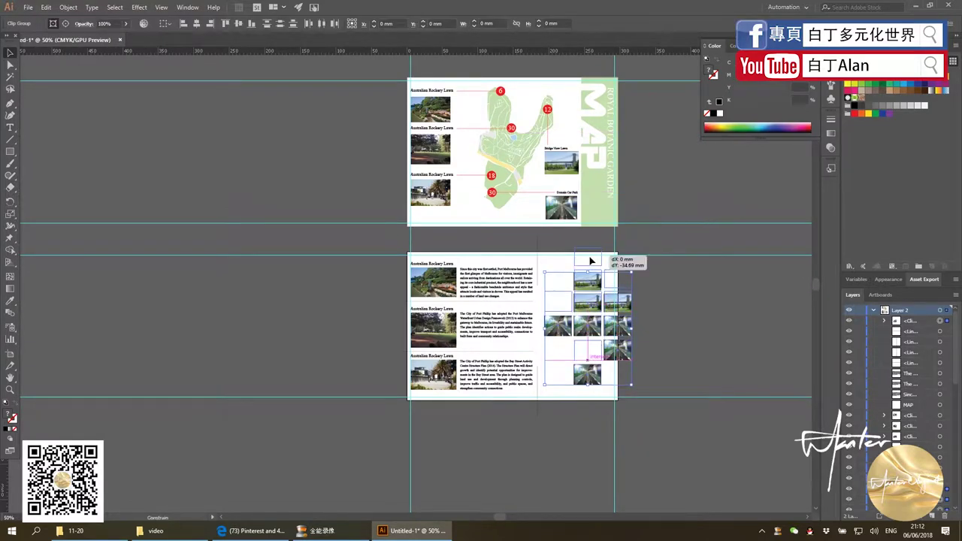
click(669, 267)
scroll(669, 267, down, 2)
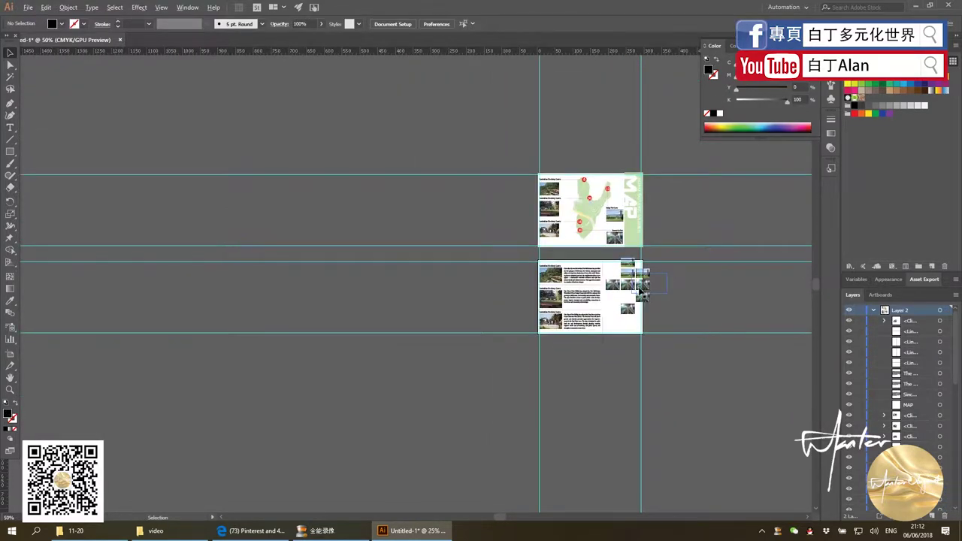
scroll(639, 289, up, 3)
scroll(639, 290, down, 2)
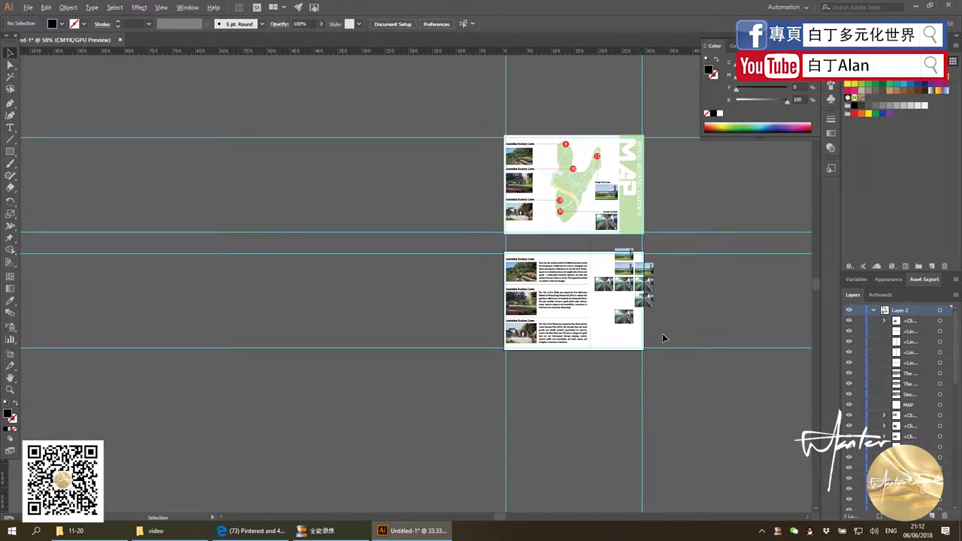
scroll(645, 333, up, 2)
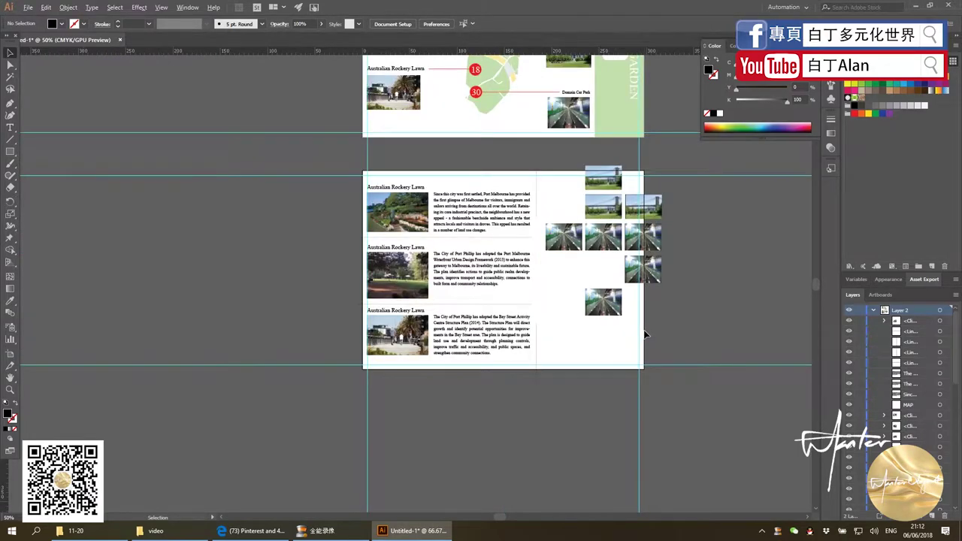
key(alt+Tab)
key(alt+Tab)
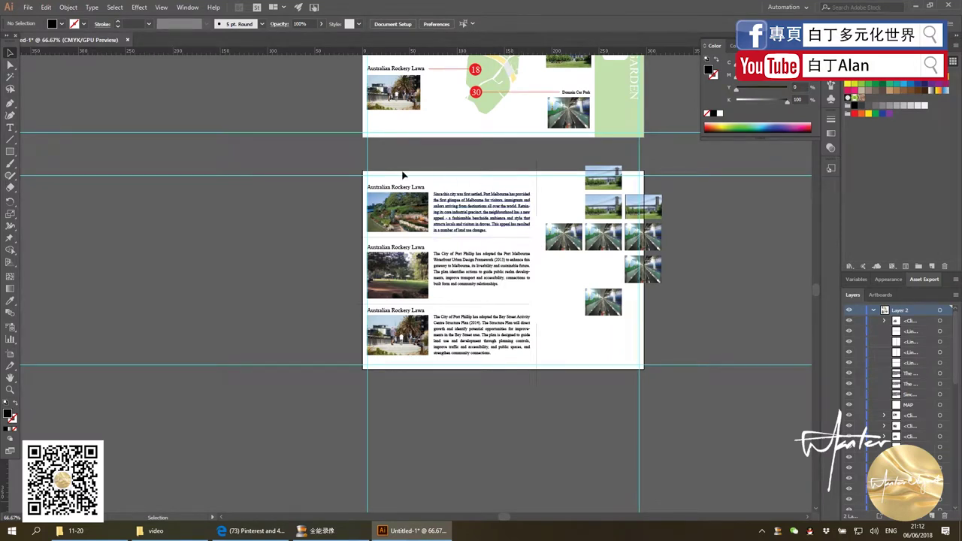
drag(475, 216, 255, 219)
Move the top Australian Rockery Lawn entry off page two and shift the vertical divider left
drag(541, 194, 548, 200)
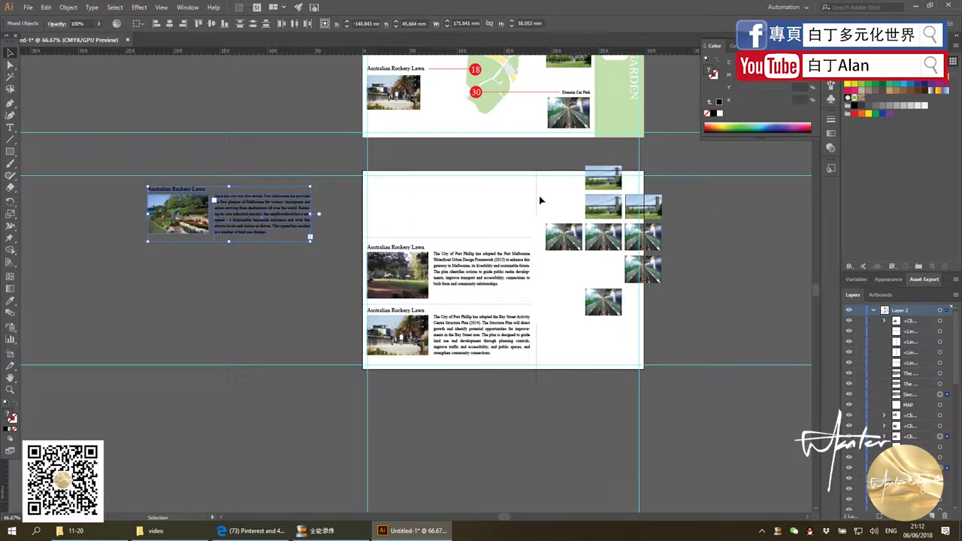
click(313, 144)
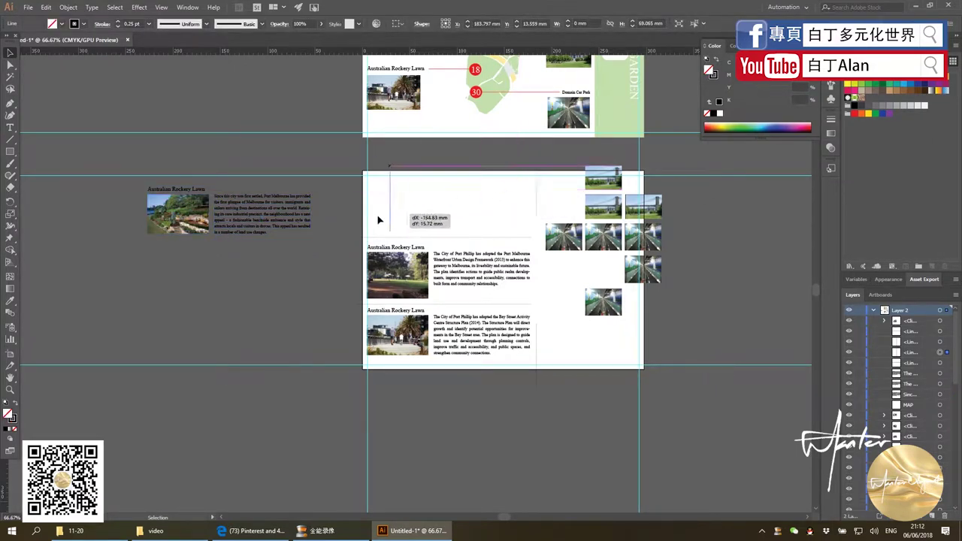
drag(536, 202, 318, 232)
key(alt+Tab)
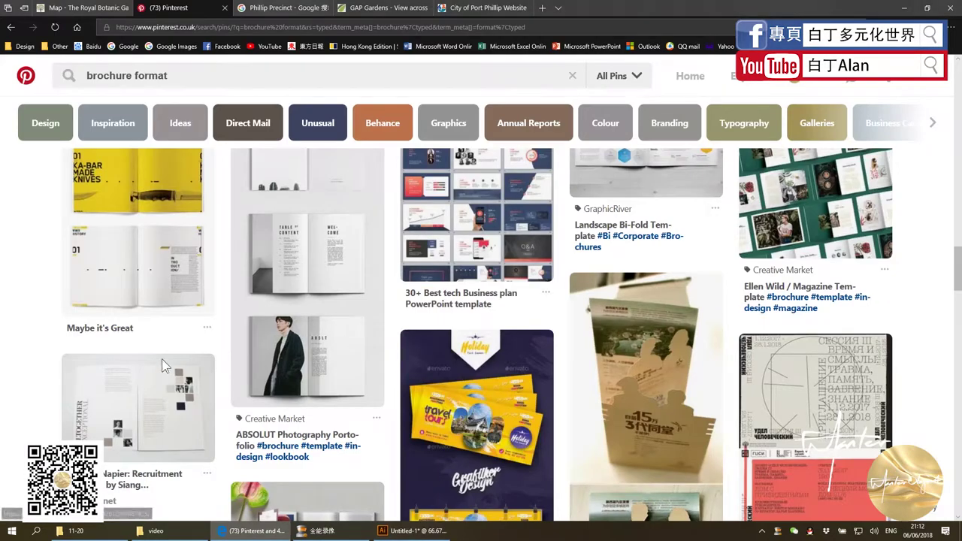
mouse_move(137, 406)
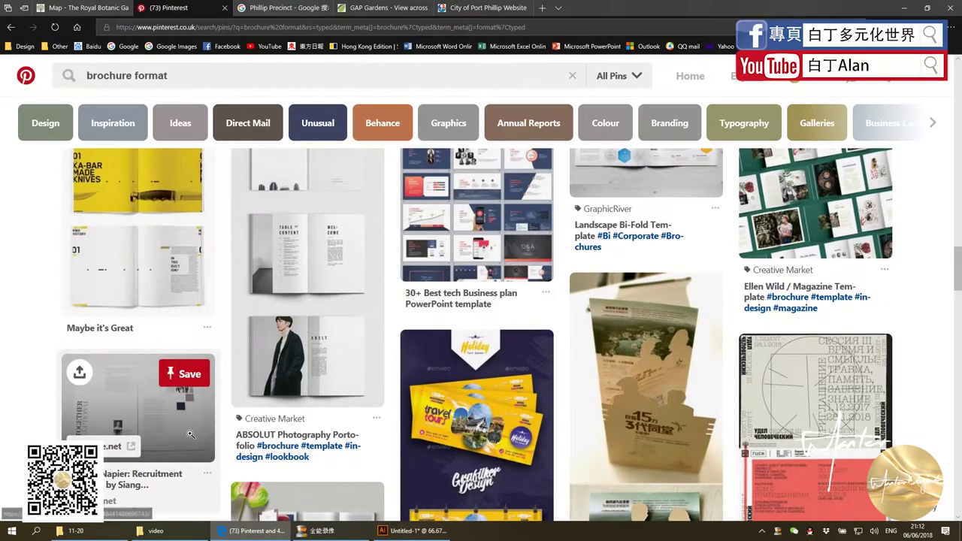
key(alt+Tab)
Move the top thumbnail off the page and raise the photo grid about 26 mm
drag(611, 190, 612, 180)
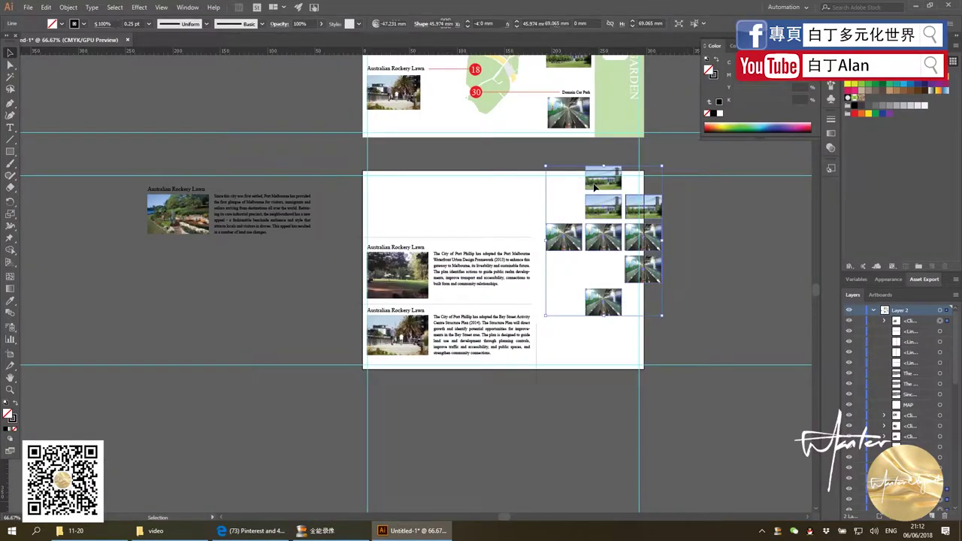
click(751, 217)
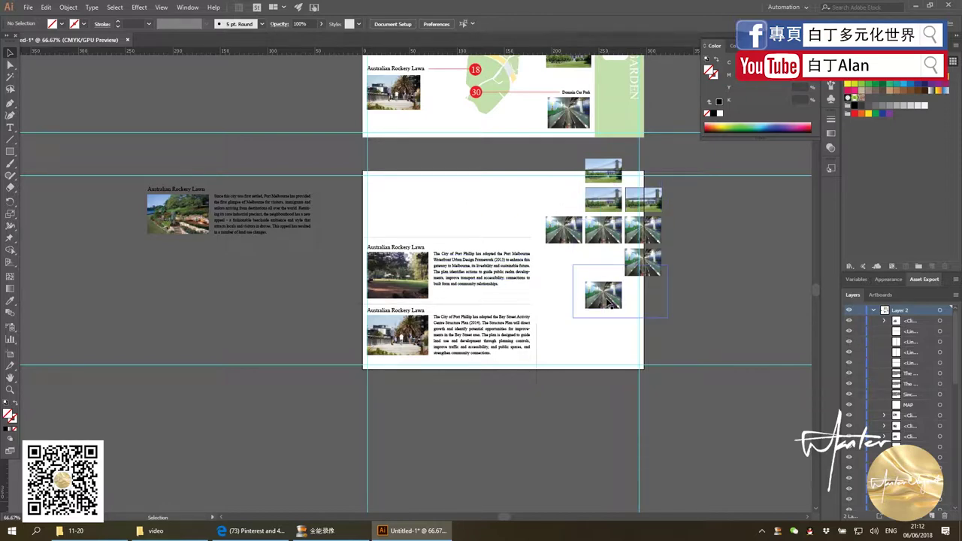
drag(615, 181, 731, 207)
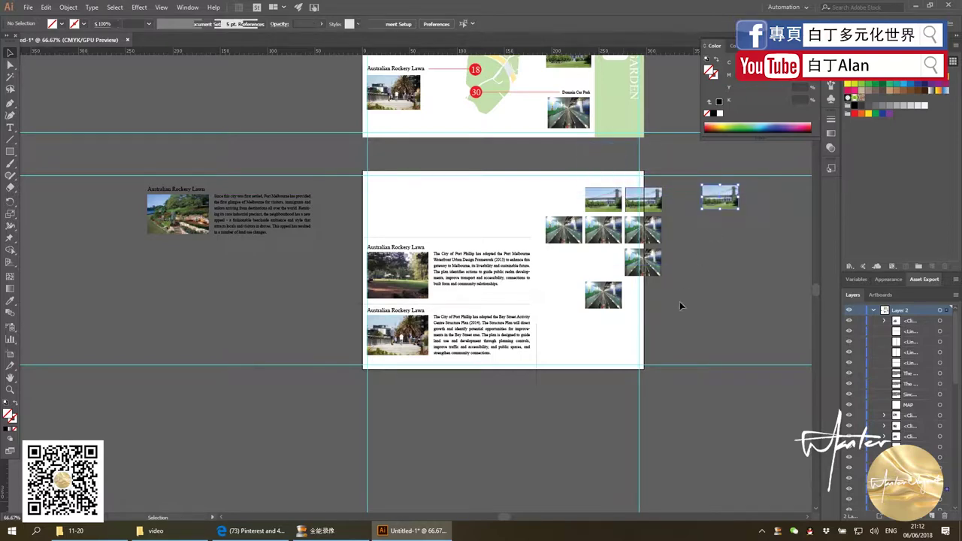
drag(535, 193, 558, 323)
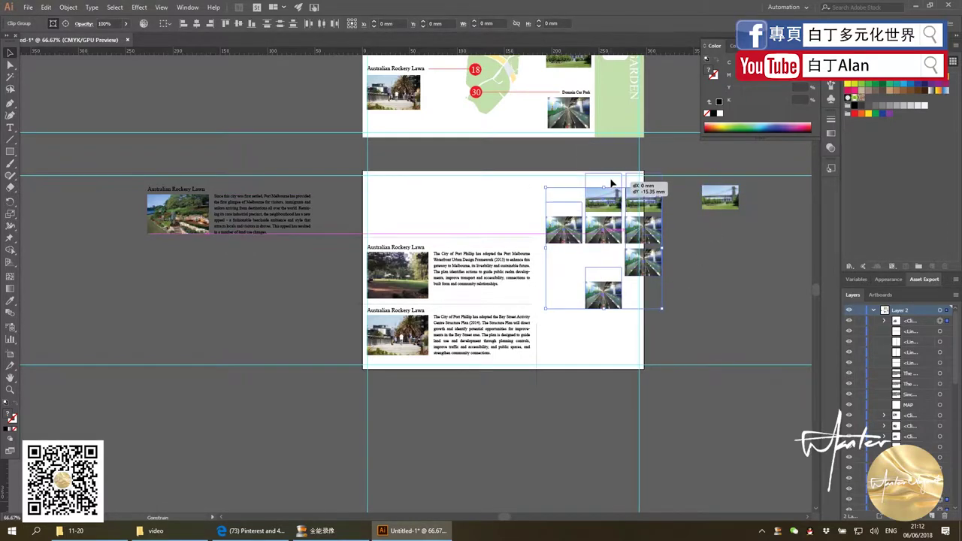
drag(613, 212, 614, 177)
click(466, 216)
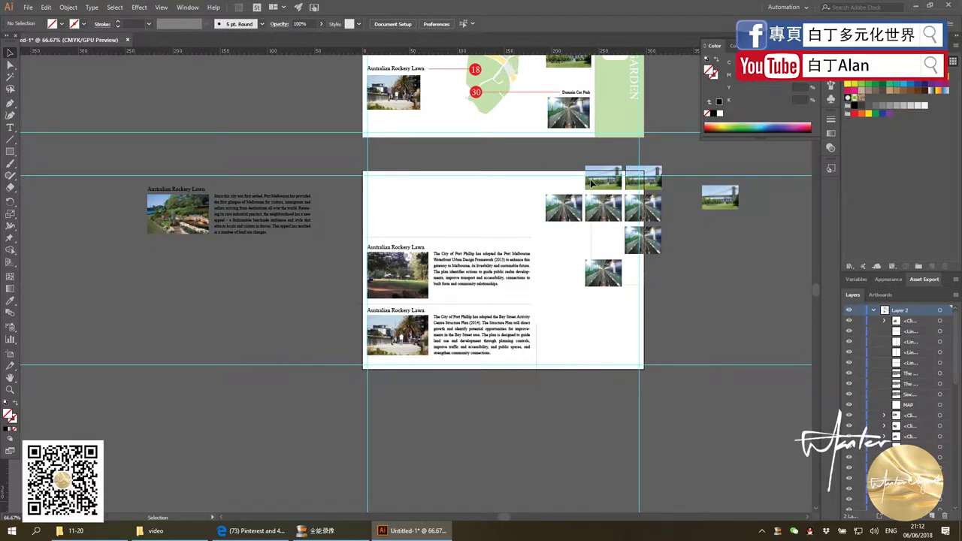
Corner-scale the photo grid proportionally to fill the freed space on page two
click(591, 183)
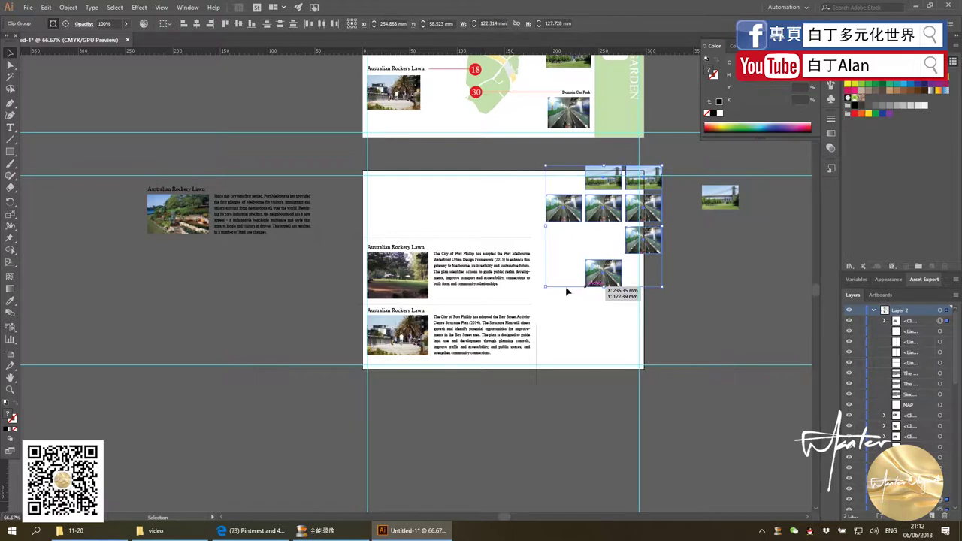
drag(546, 285, 435, 320)
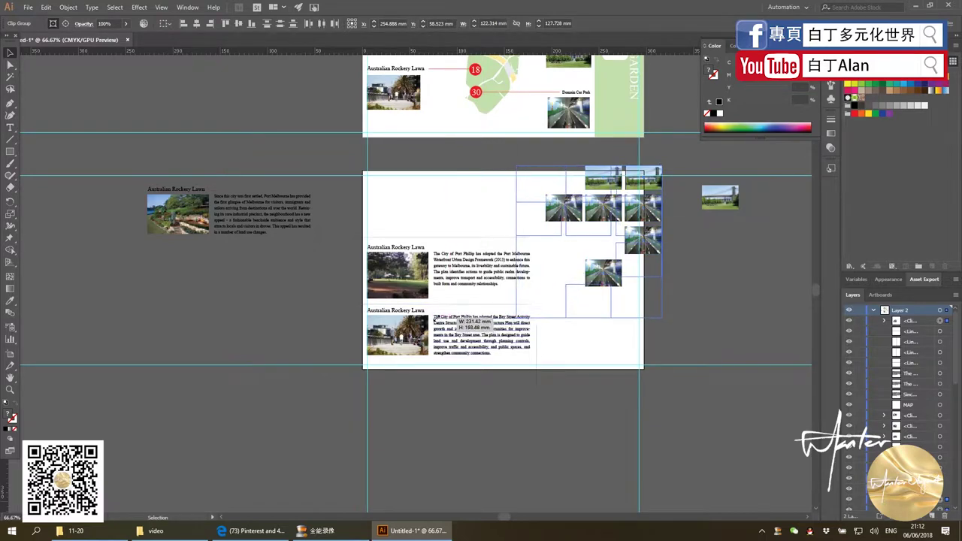
drag(434, 320, 425, 303)
click(699, 368)
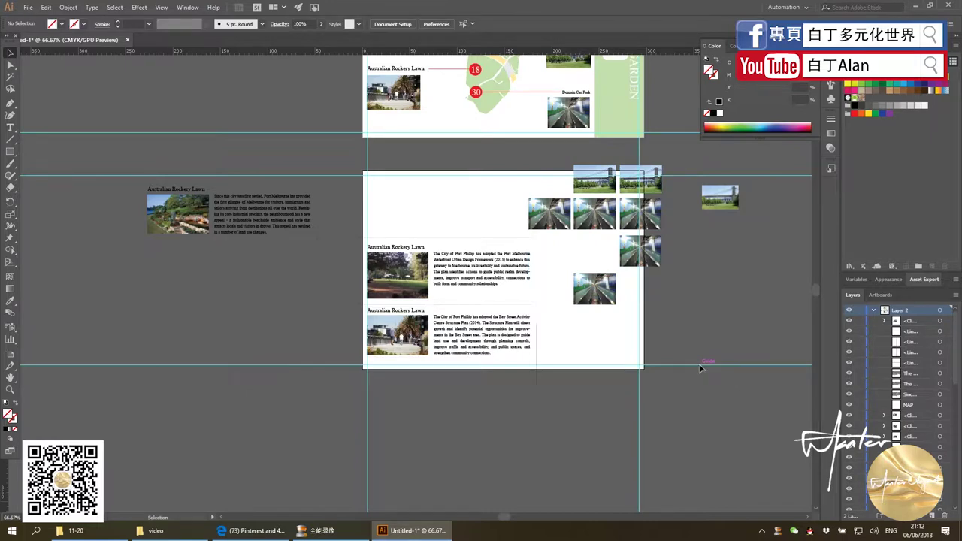
key(ctrl+z)
key(ctrl+shift+z)
Place the narrow walkway thumbnail at page two's bottom-right corner and zoom out
drag(644, 314, 628, 325)
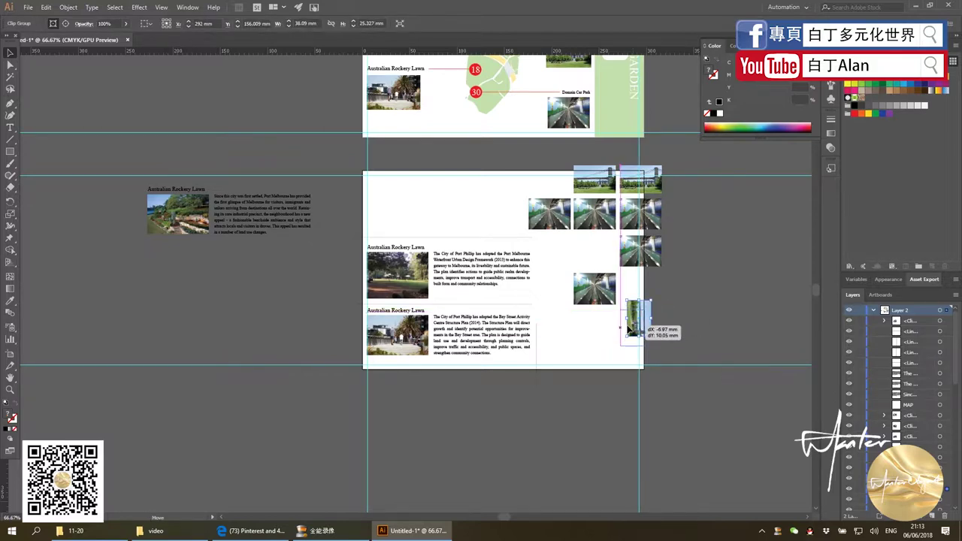
drag(629, 328, 698, 402)
click(698, 398)
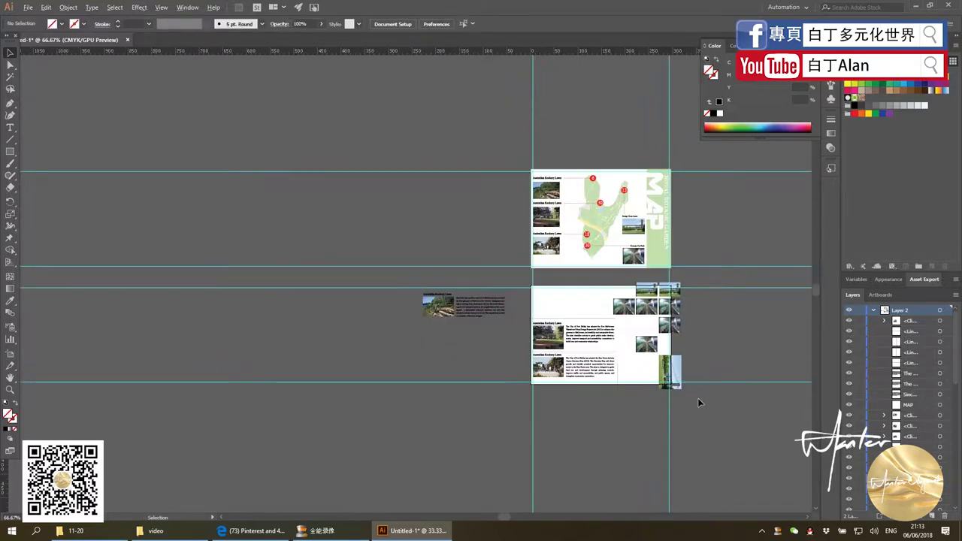
key(ctrl+minus)
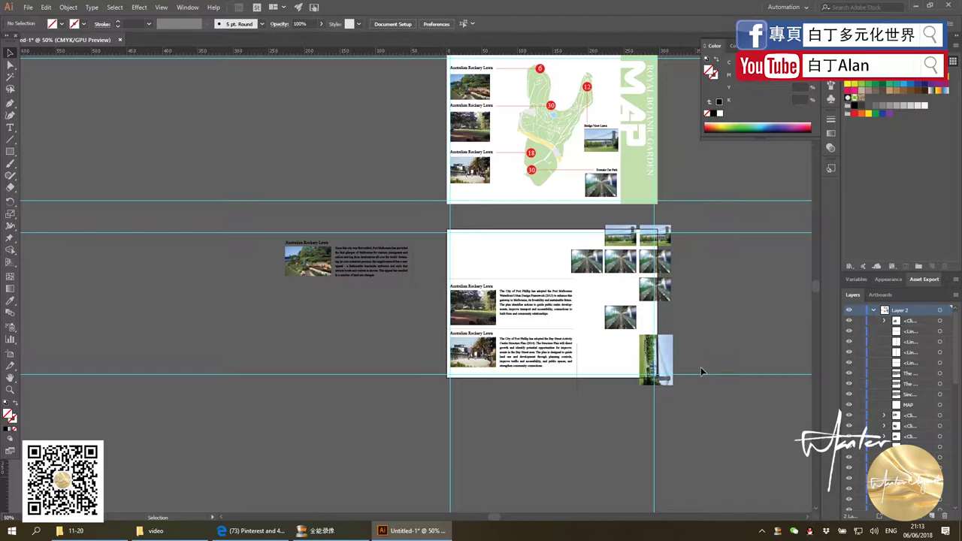
Export page 2 as a JPEG to the Desktop, then return to the Pinterest results
click(29, 7)
mouse_move(45, 184)
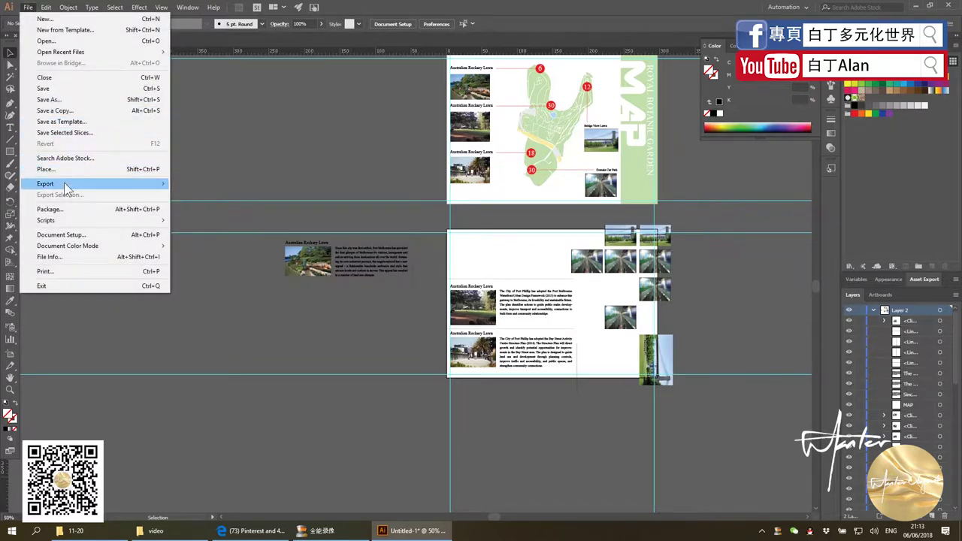
click(188, 195)
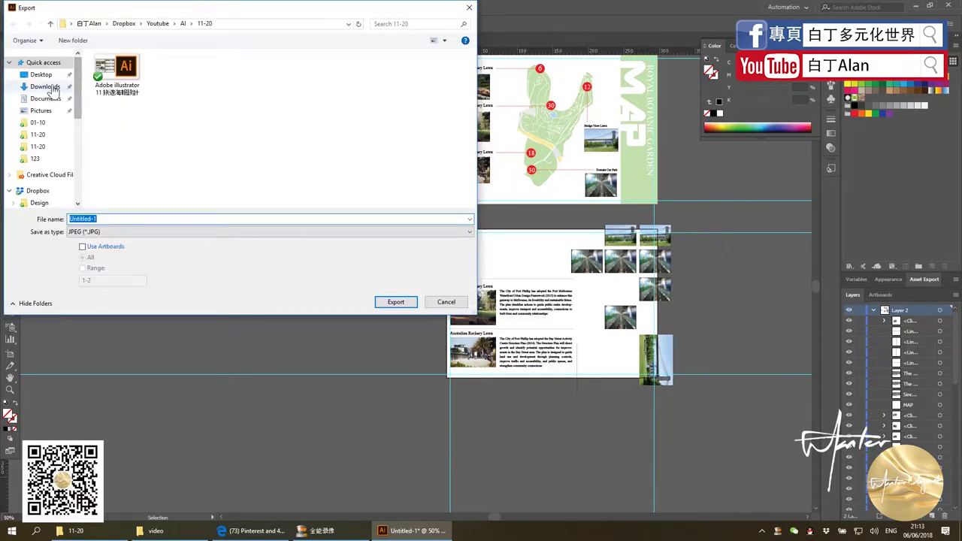
click(105, 247)
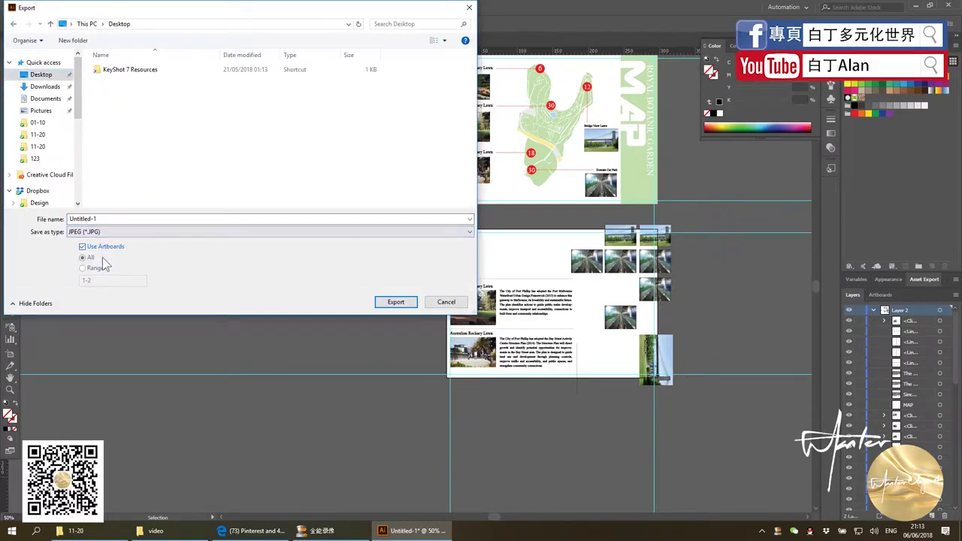
click(93, 269)
double_click(90, 280)
text(2)
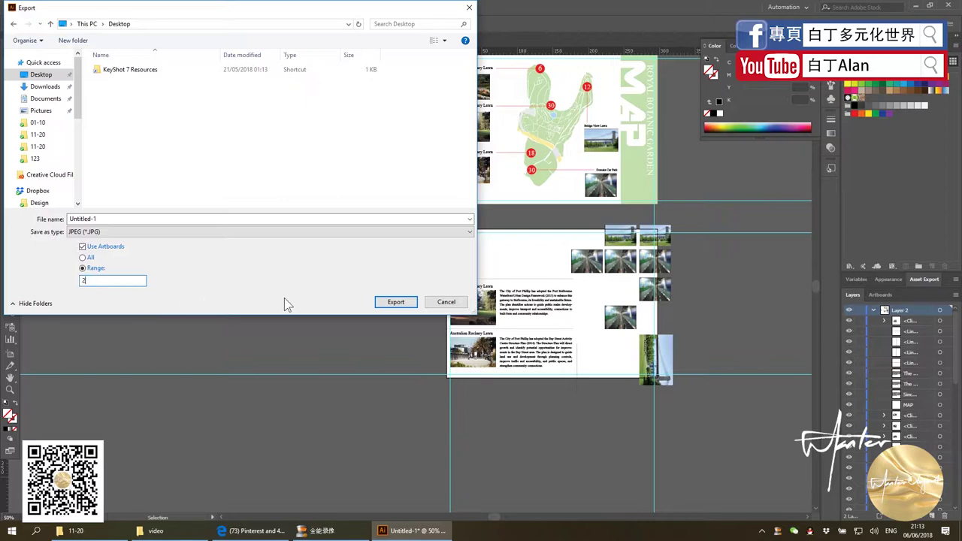
click(393, 302)
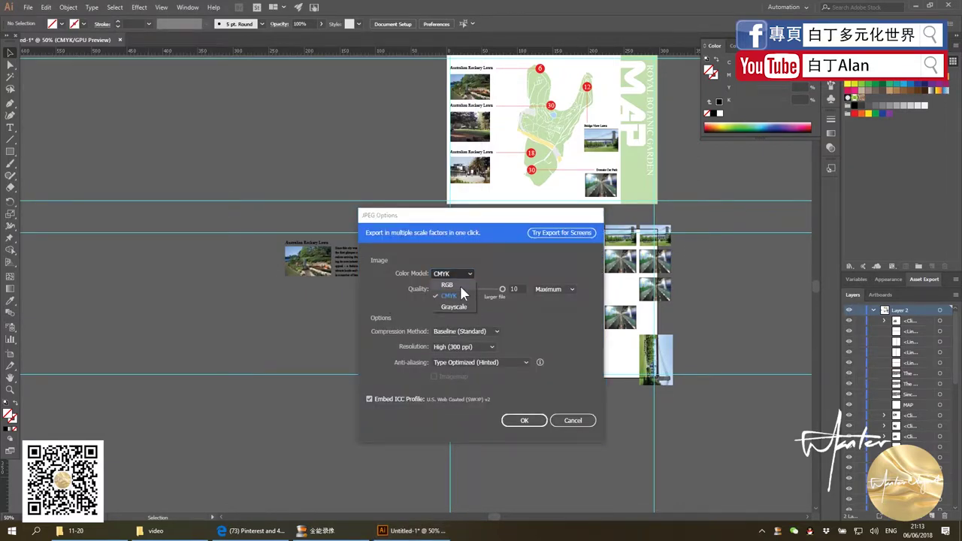
click(525, 421)
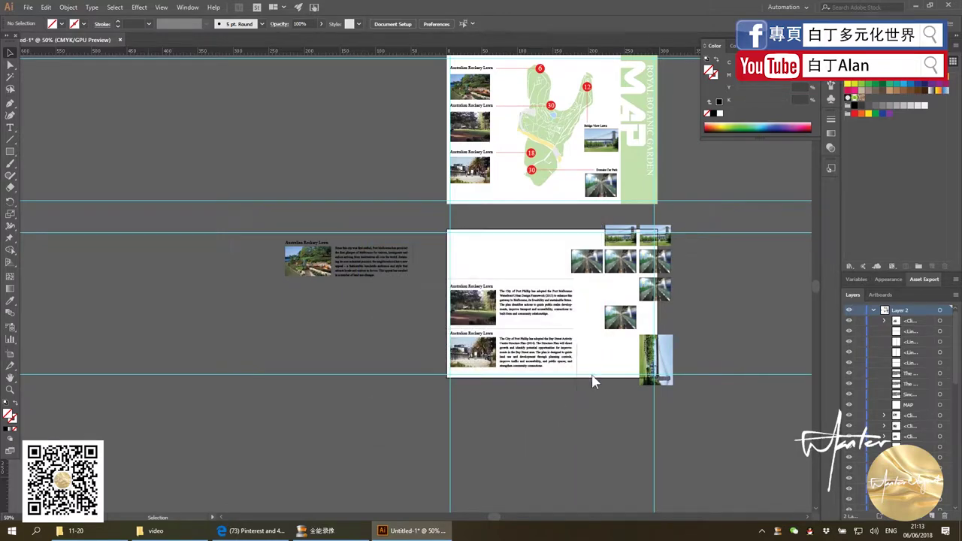
key(alt+Tab)
Scroll through the Pinterest 'brochure format' pins for layout ideas
scroll(341, 392, down, 1)
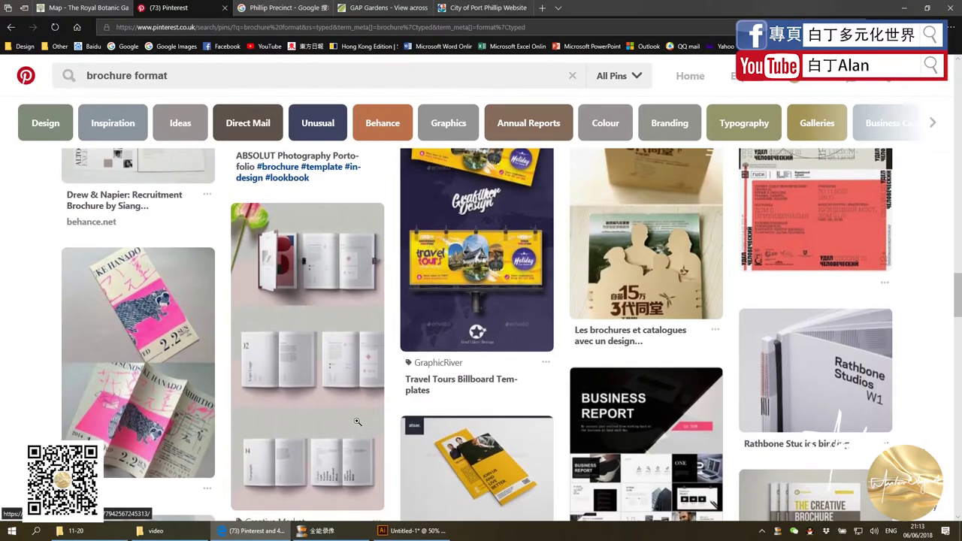
scroll(340, 391, down, 3)
scroll(340, 392, down, 2)
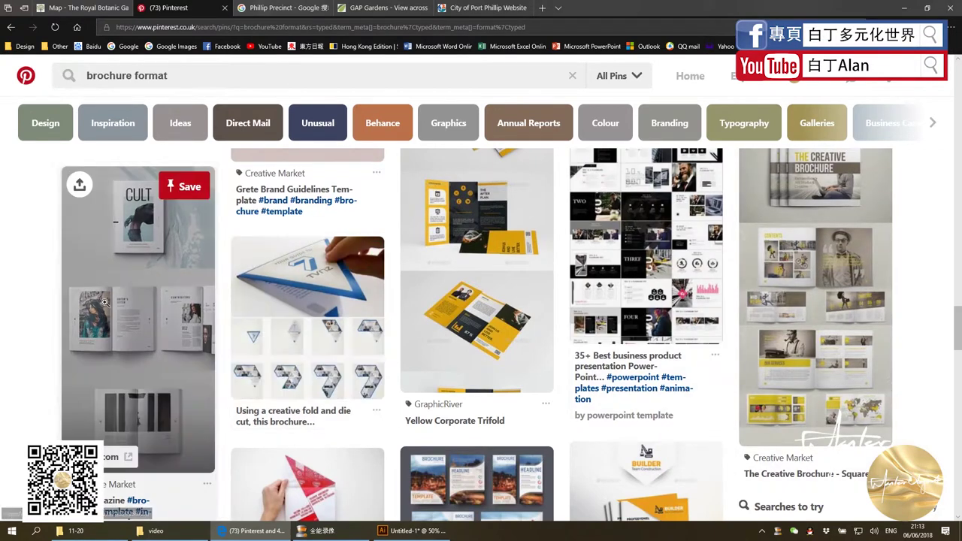
mouse_move(138, 316)
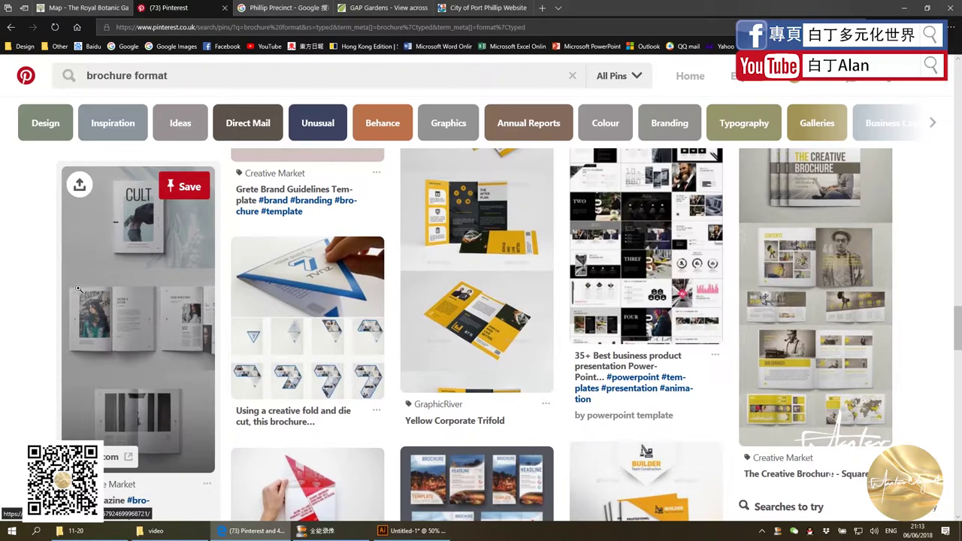
scroll(140, 344, down, 4)
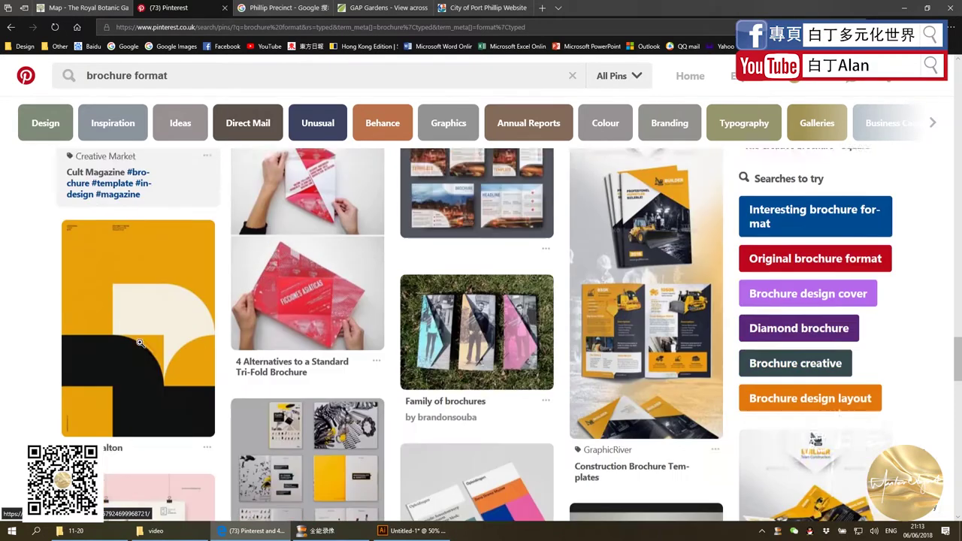
scroll(588, 350, down, 3)
scroll(588, 350, down, 2)
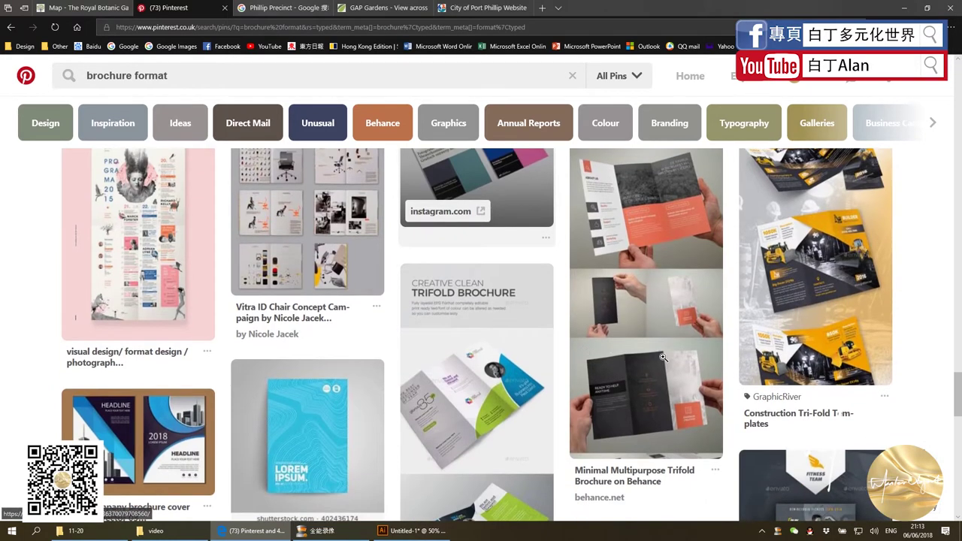
scroll(395, 361, down, 4)
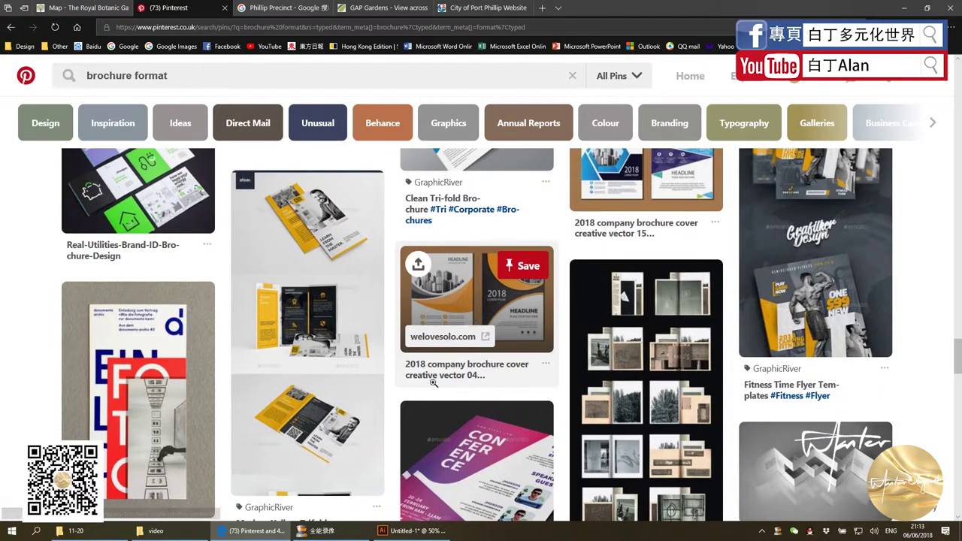
scroll(427, 306, down, 2)
scroll(426, 304, up, 2)
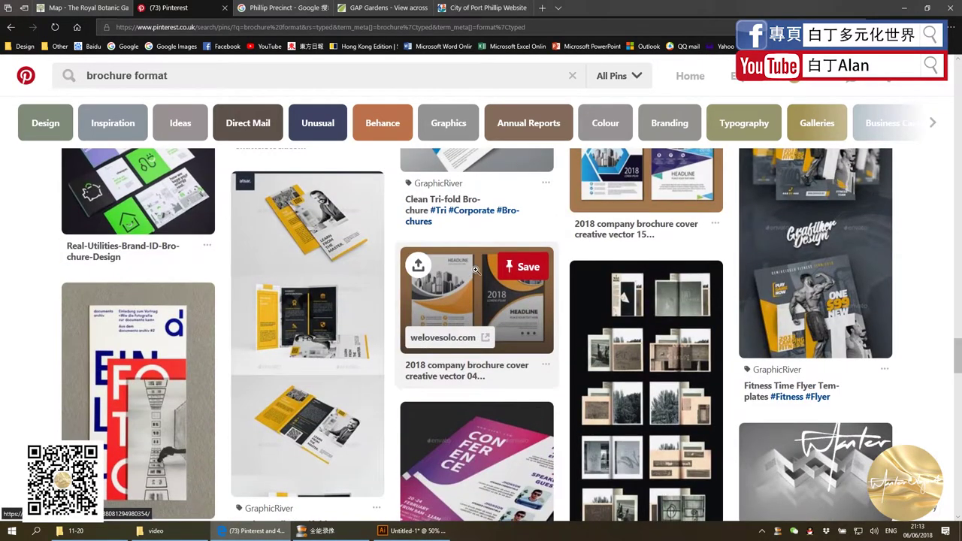
scroll(461, 297, down, 1)
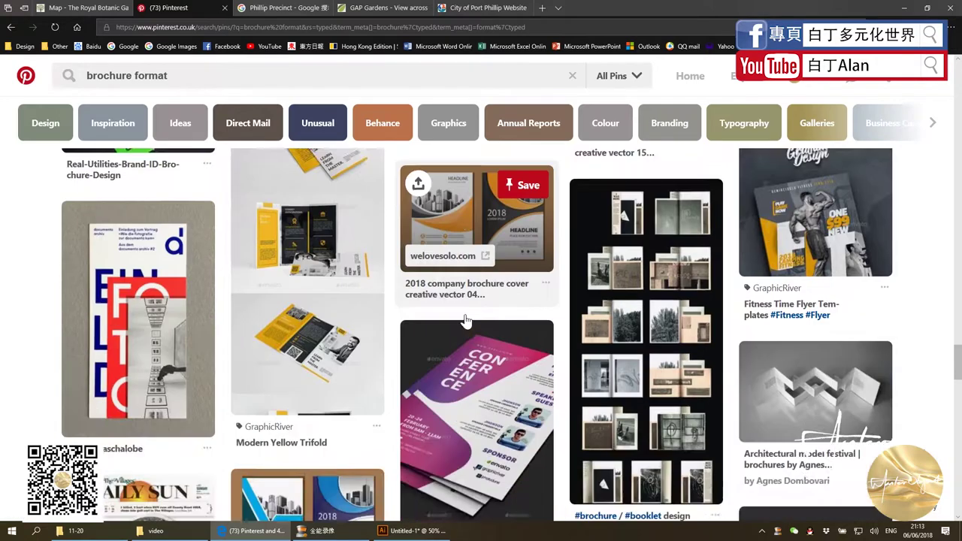
scroll(489, 271, down, 1)
scroll(526, 245, down, 1)
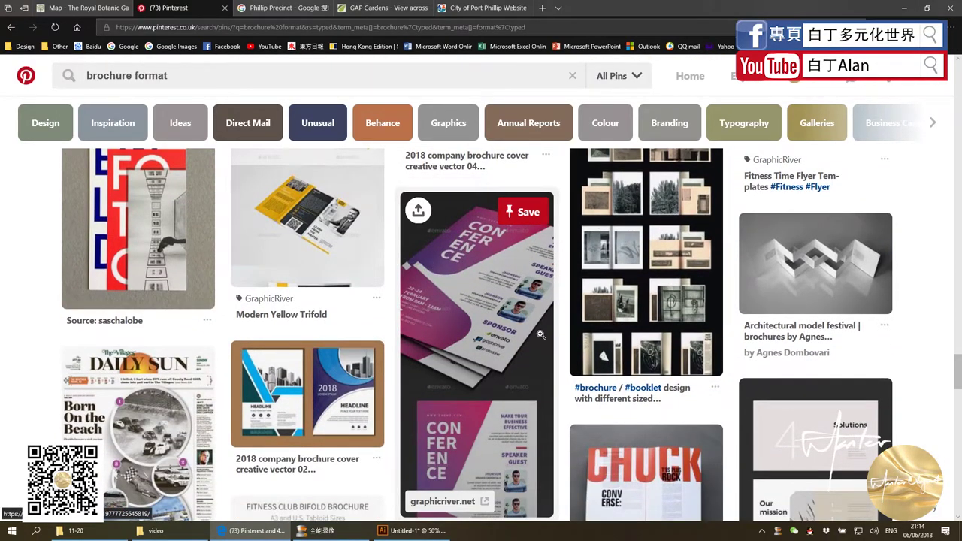
scroll(526, 329, down, 5)
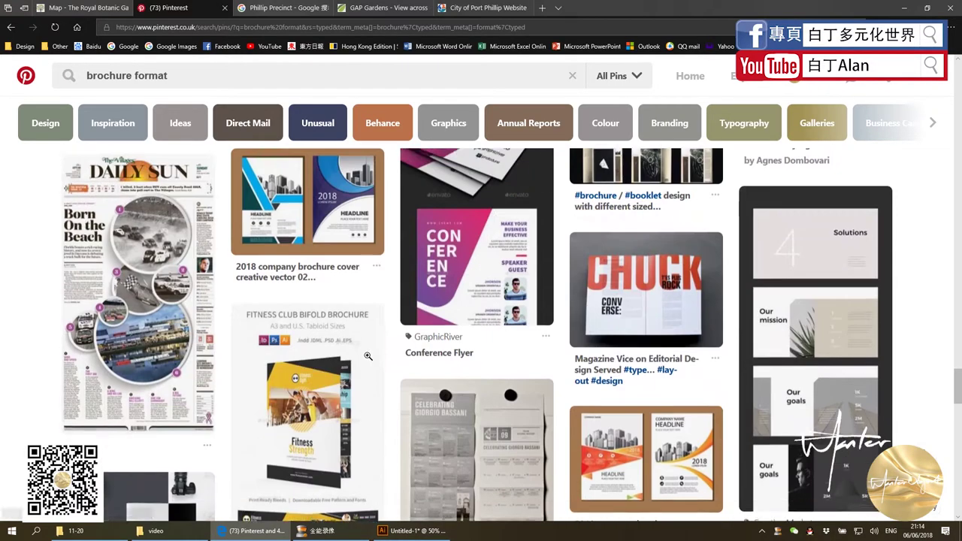
scroll(526, 189, up, 4)
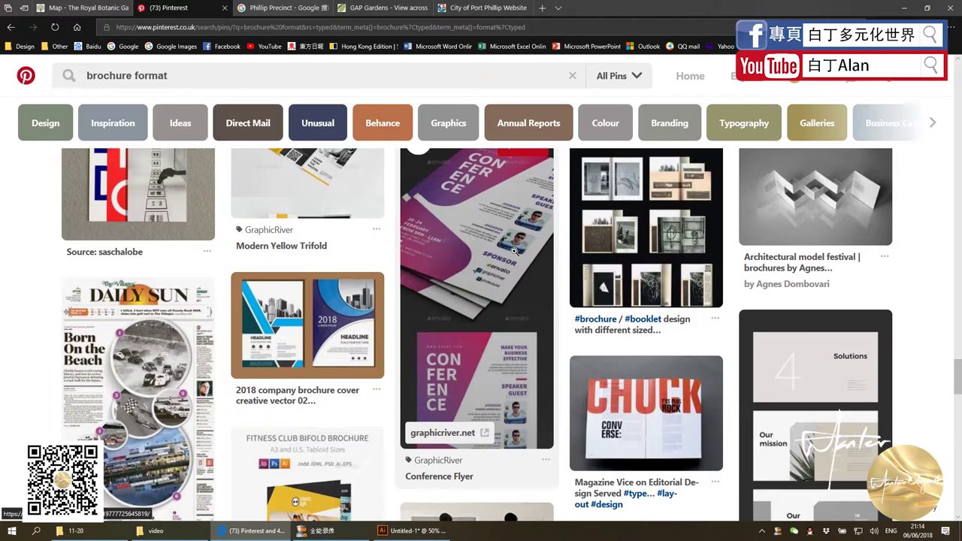
scroll(514, 251, up, 1)
Zoom in and out over the two brochure artboards, then switch back to Pinterest
click(414, 531)
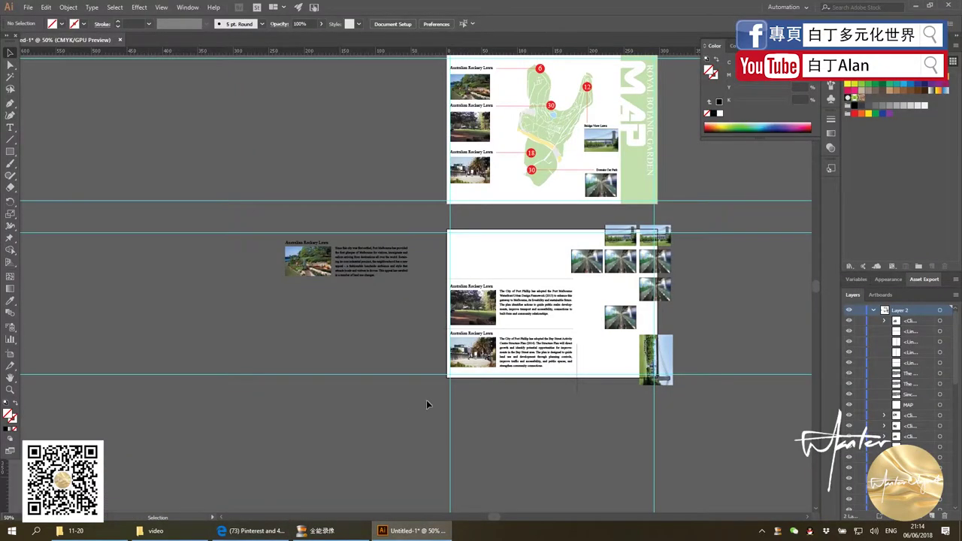
scroll(447, 408, down, 1)
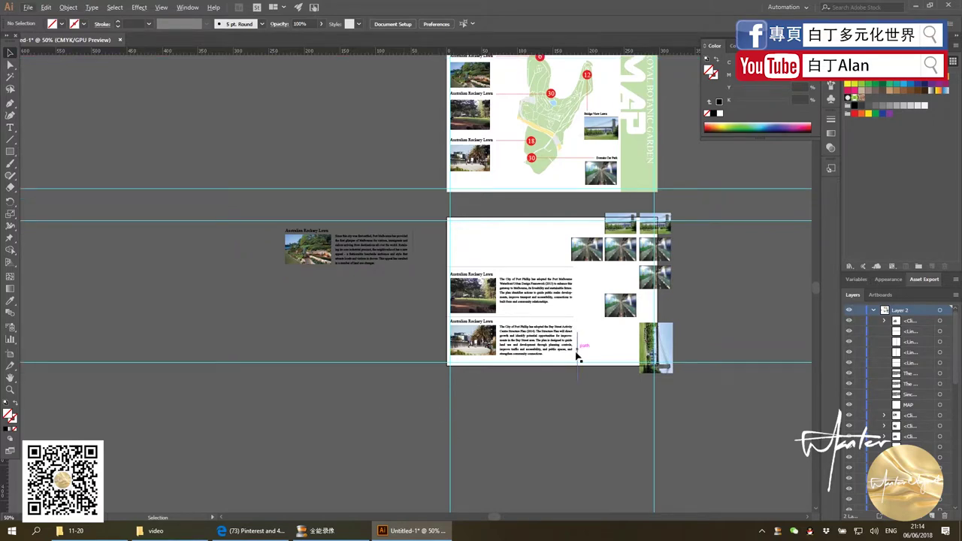
scroll(576, 354, down, 1)
scroll(654, 292, up, 2)
scroll(655, 248, down, 1)
scroll(645, 288, up, 1)
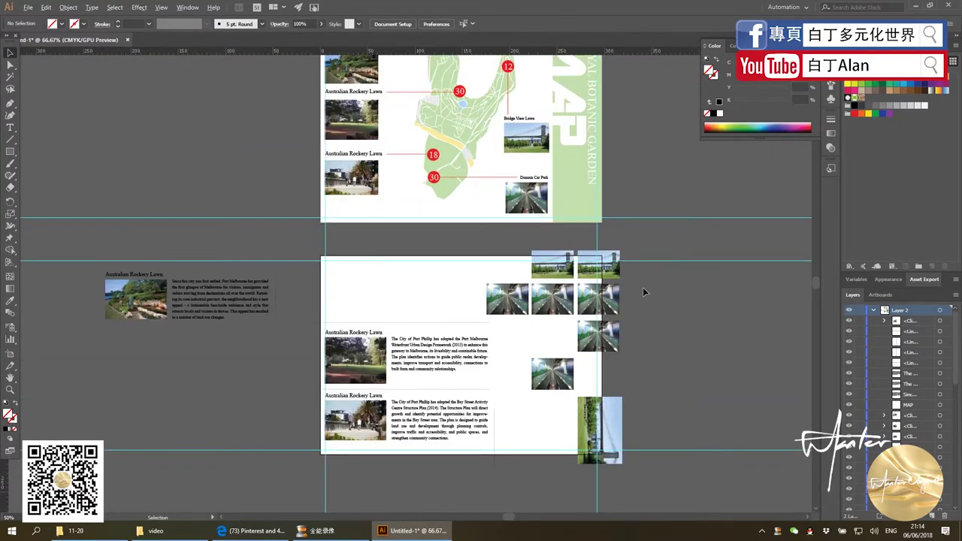
scroll(652, 233, down, 1)
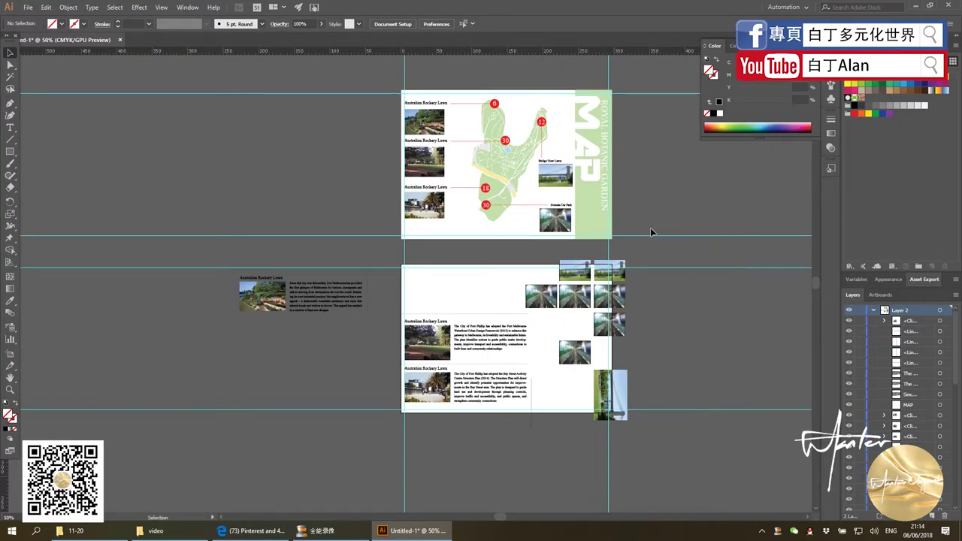
click(256, 531)
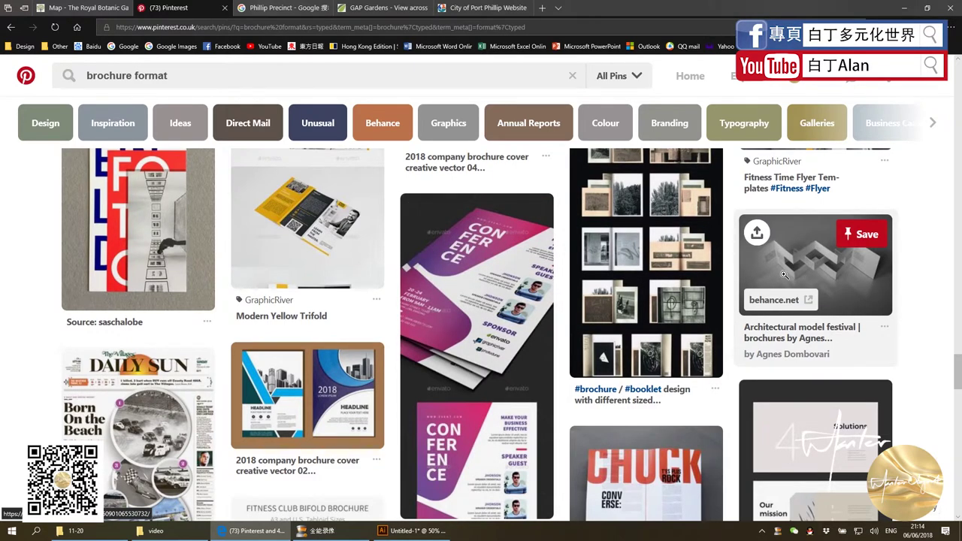
Scroll further down the brochure format pins, then return to the Illustrator brochure
scroll(719, 297, down, 5)
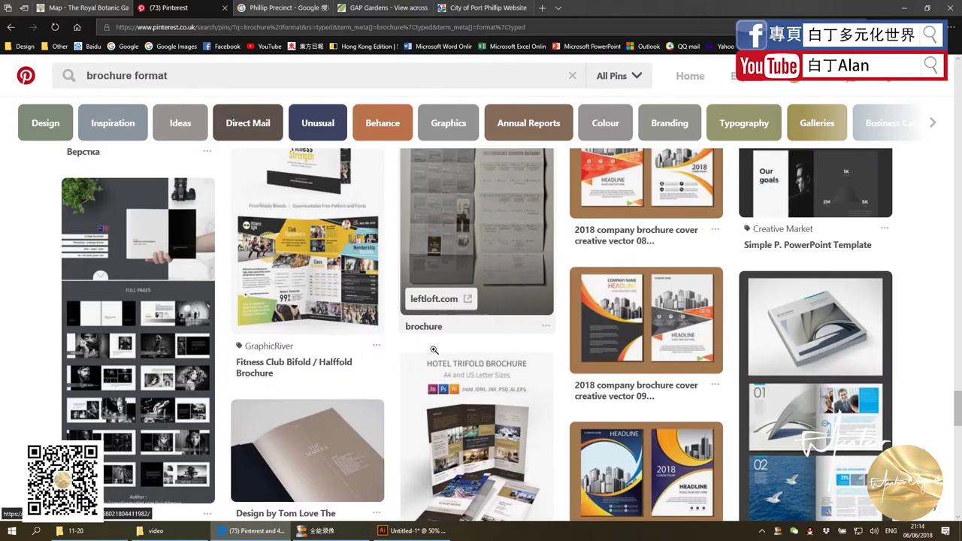
scroll(368, 337, down, 3)
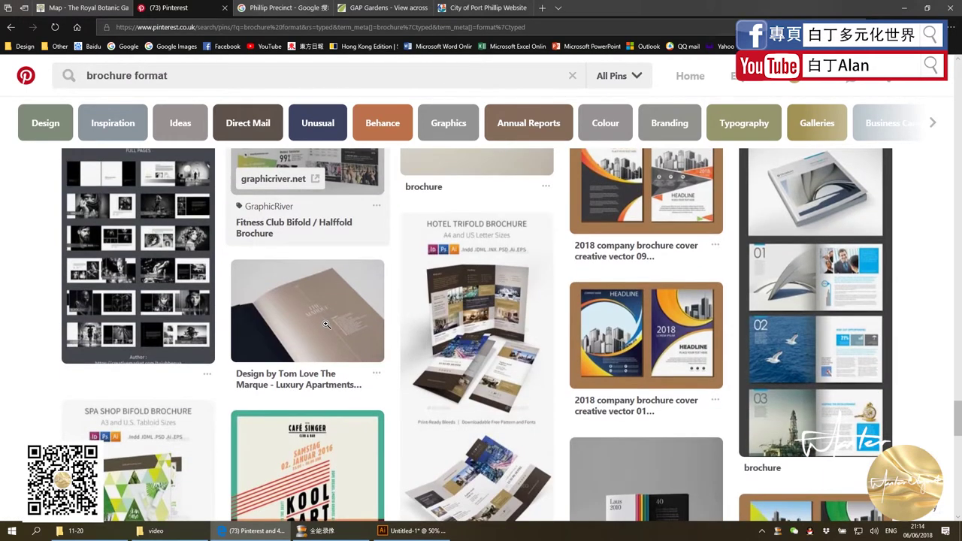
scroll(323, 325, down, 2)
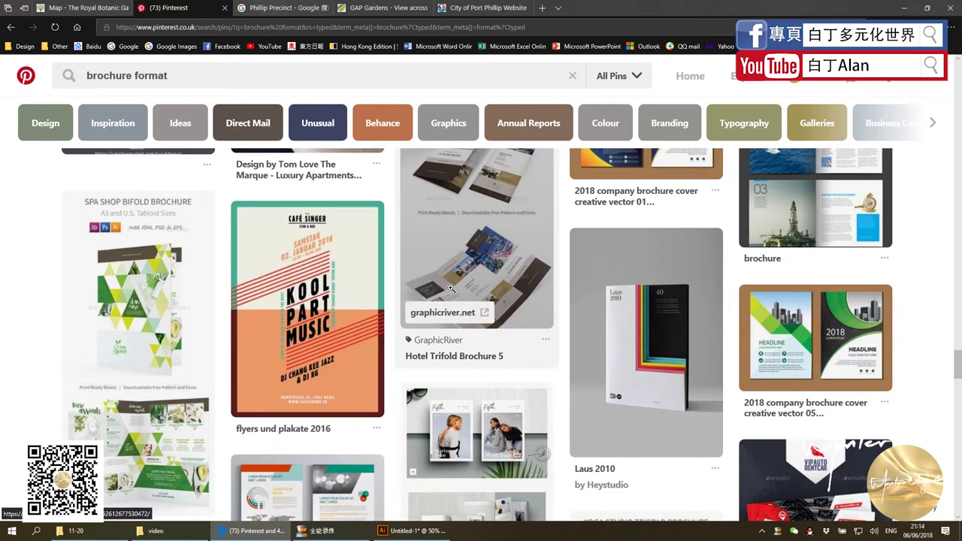
click(410, 531)
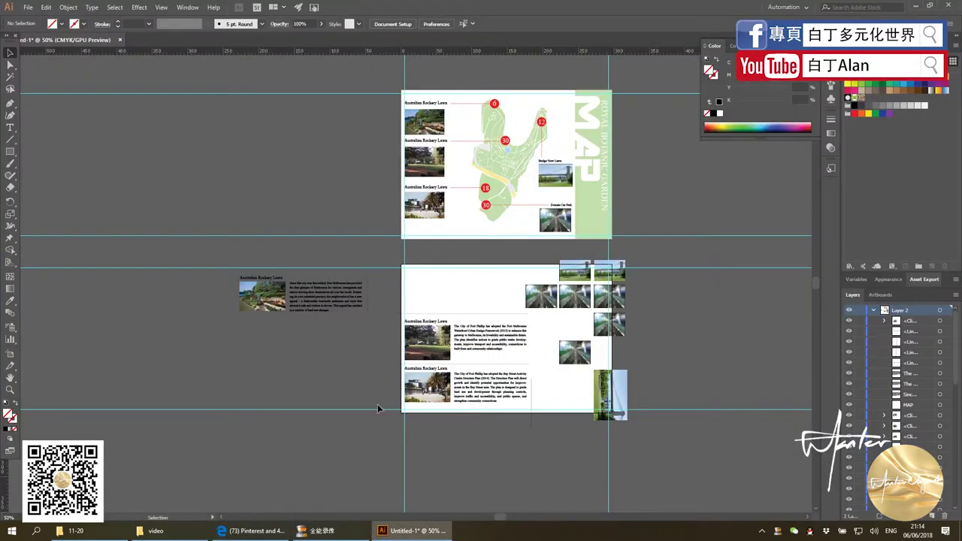
View the exported Untitled-1-02.jpg in Photos from the desktop, then return to Illustrator
key(super+d)
double_click(30, 197)
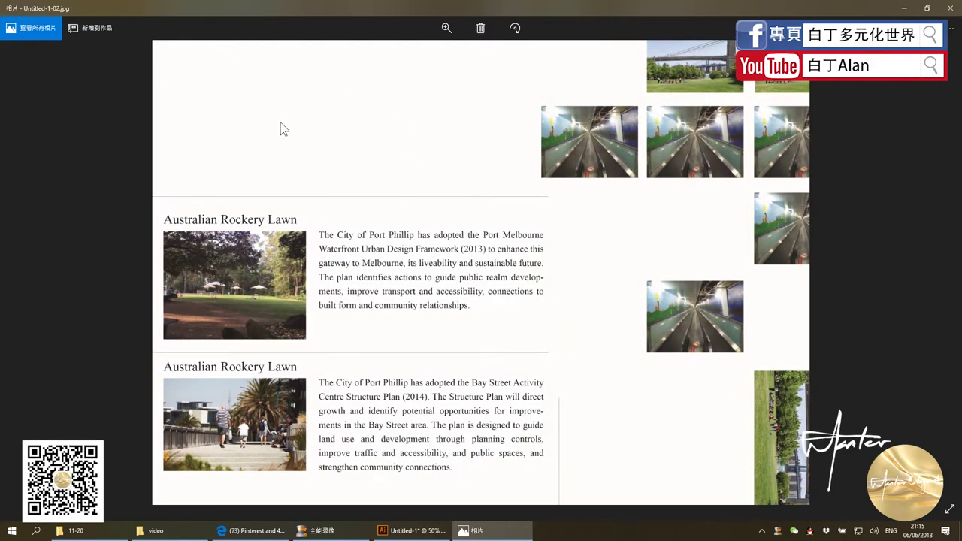
click(950, 8)
click(433, 527)
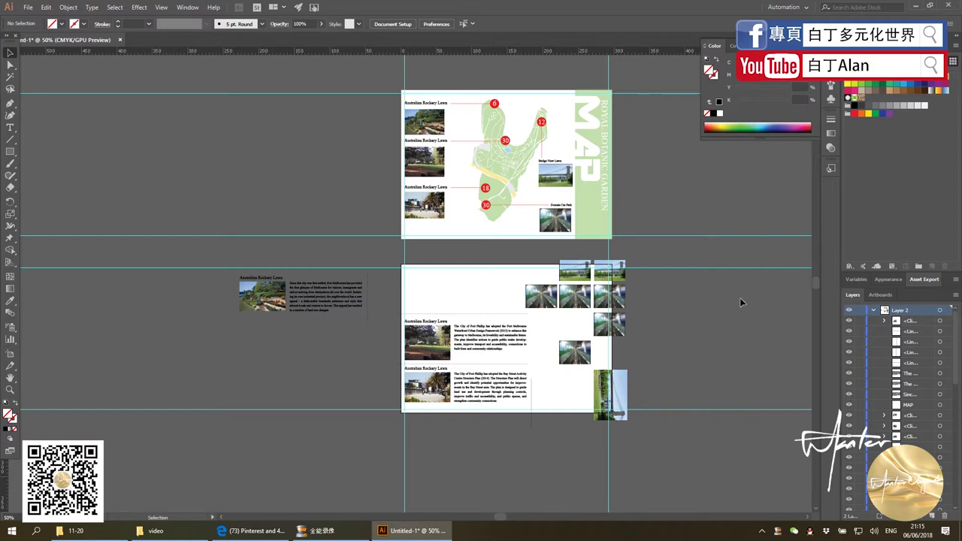
scroll(684, 219, up, 1)
scroll(685, 219, down, 1)
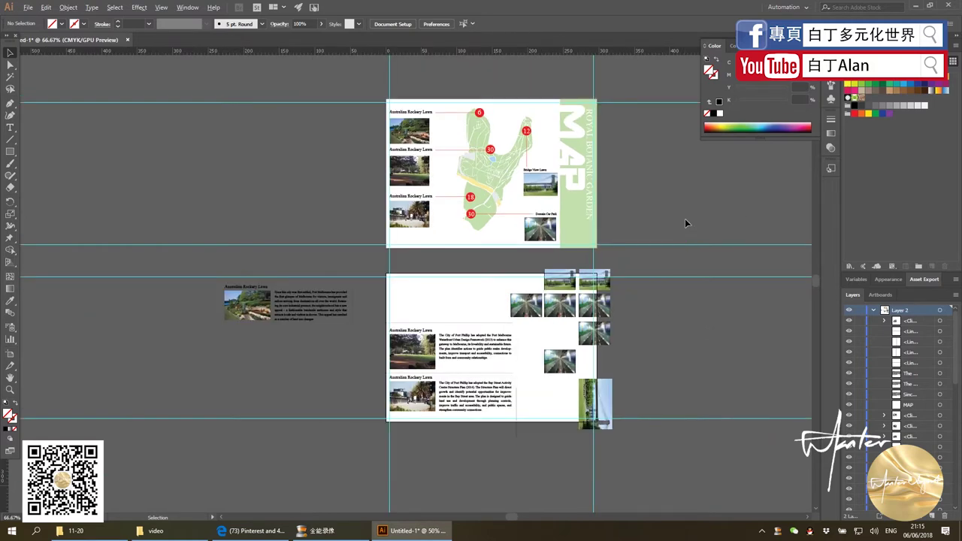
scroll(685, 219, up, 1)
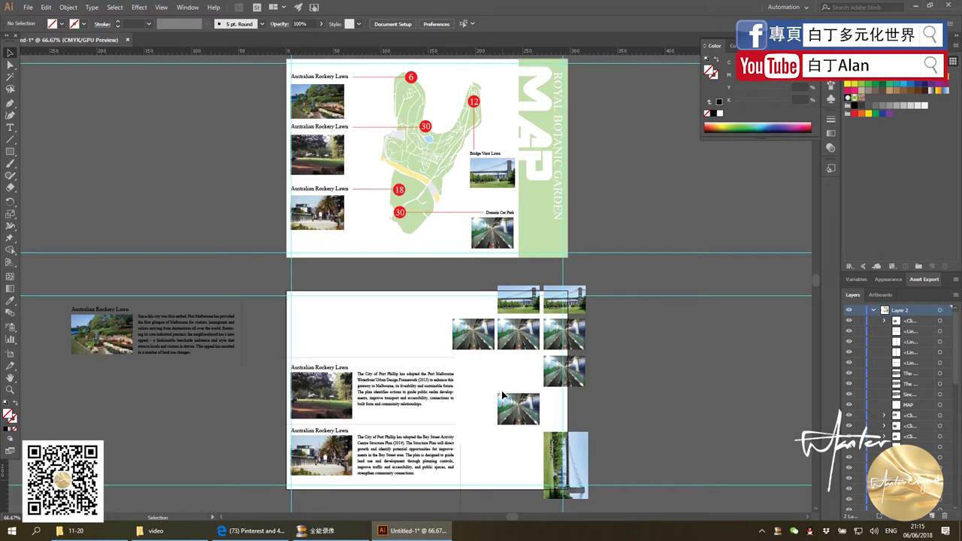